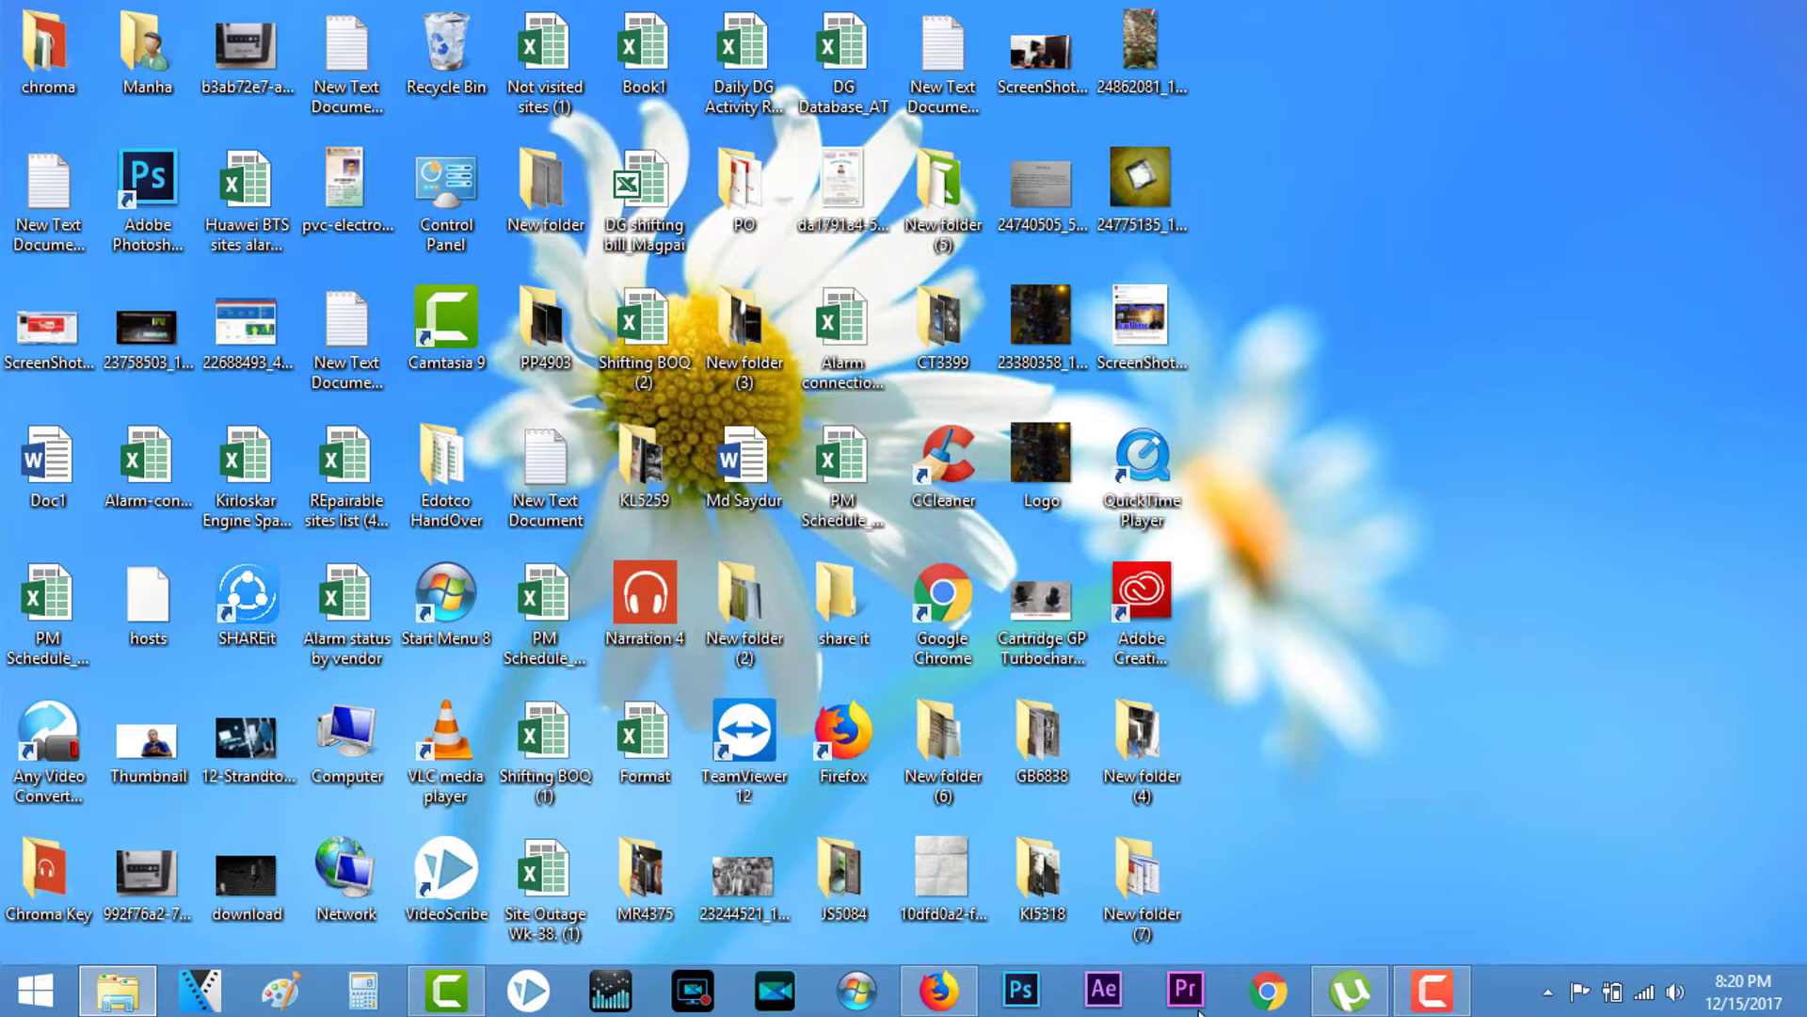
Step: Launch After Effects CC 2017, close the Start screen, and dismiss the Window menu unused
left_click(1103, 991)
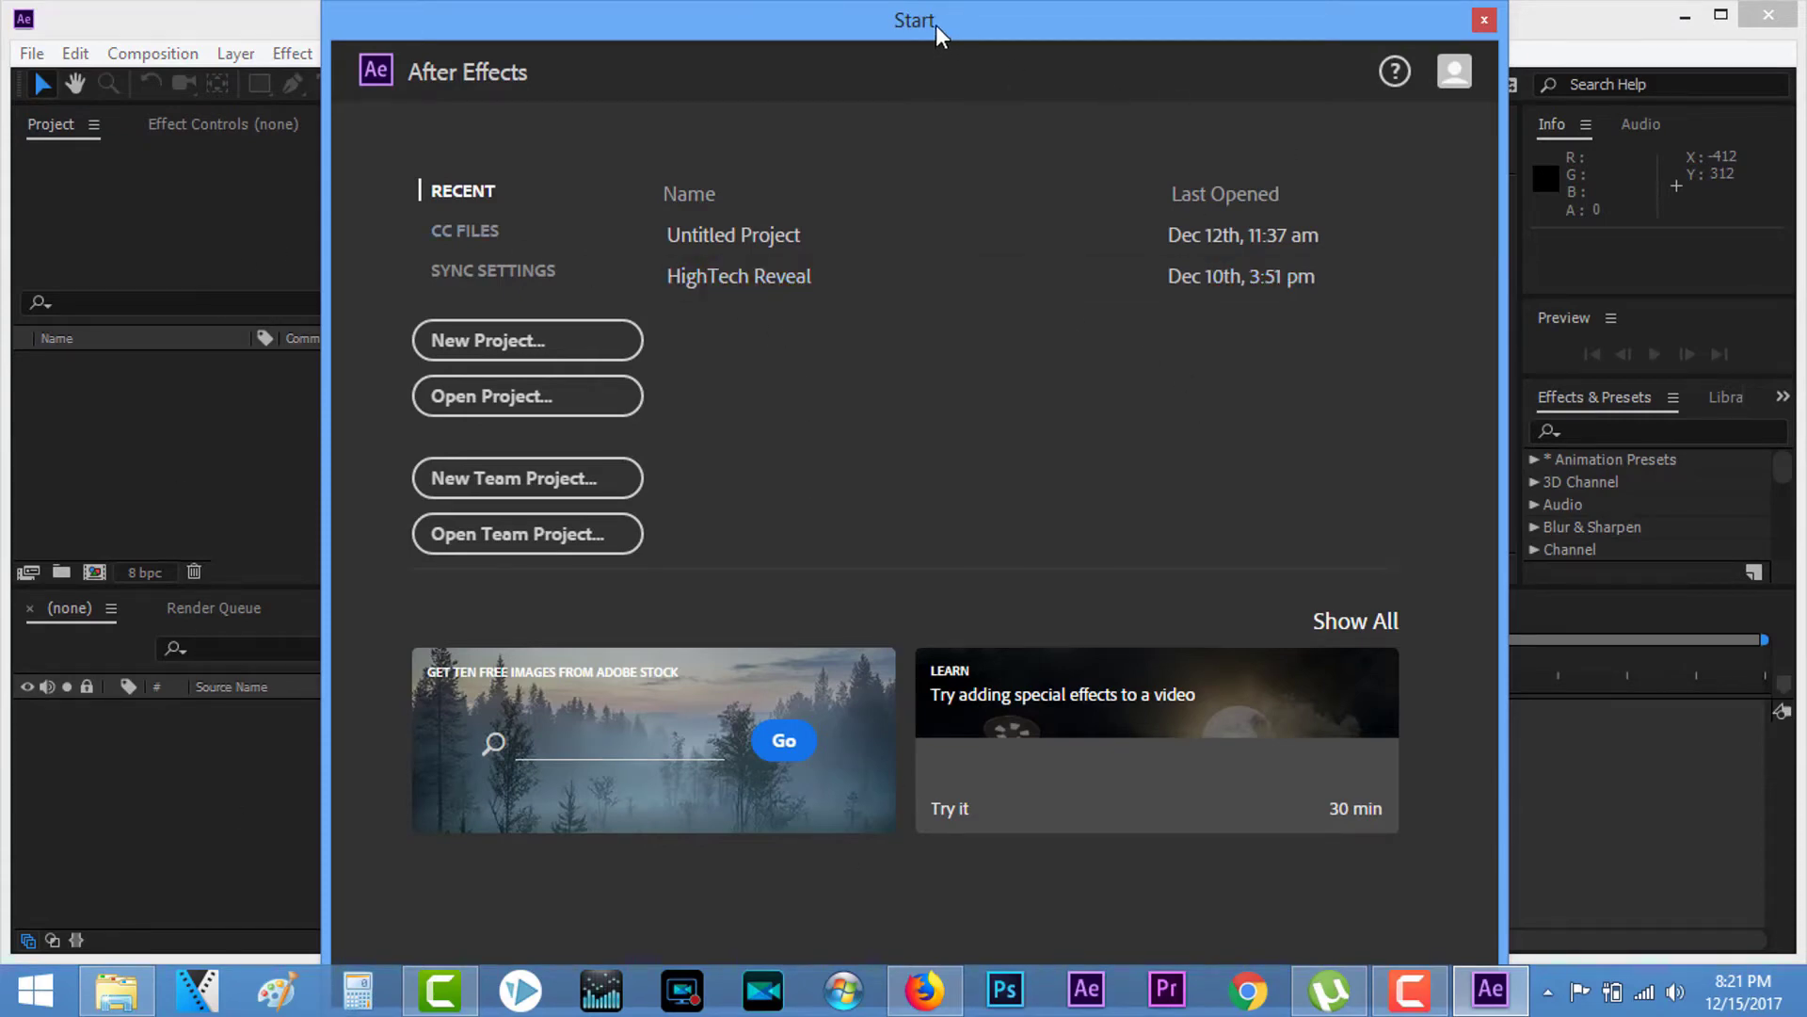
left_click_drag(968, 30, 879, 30)
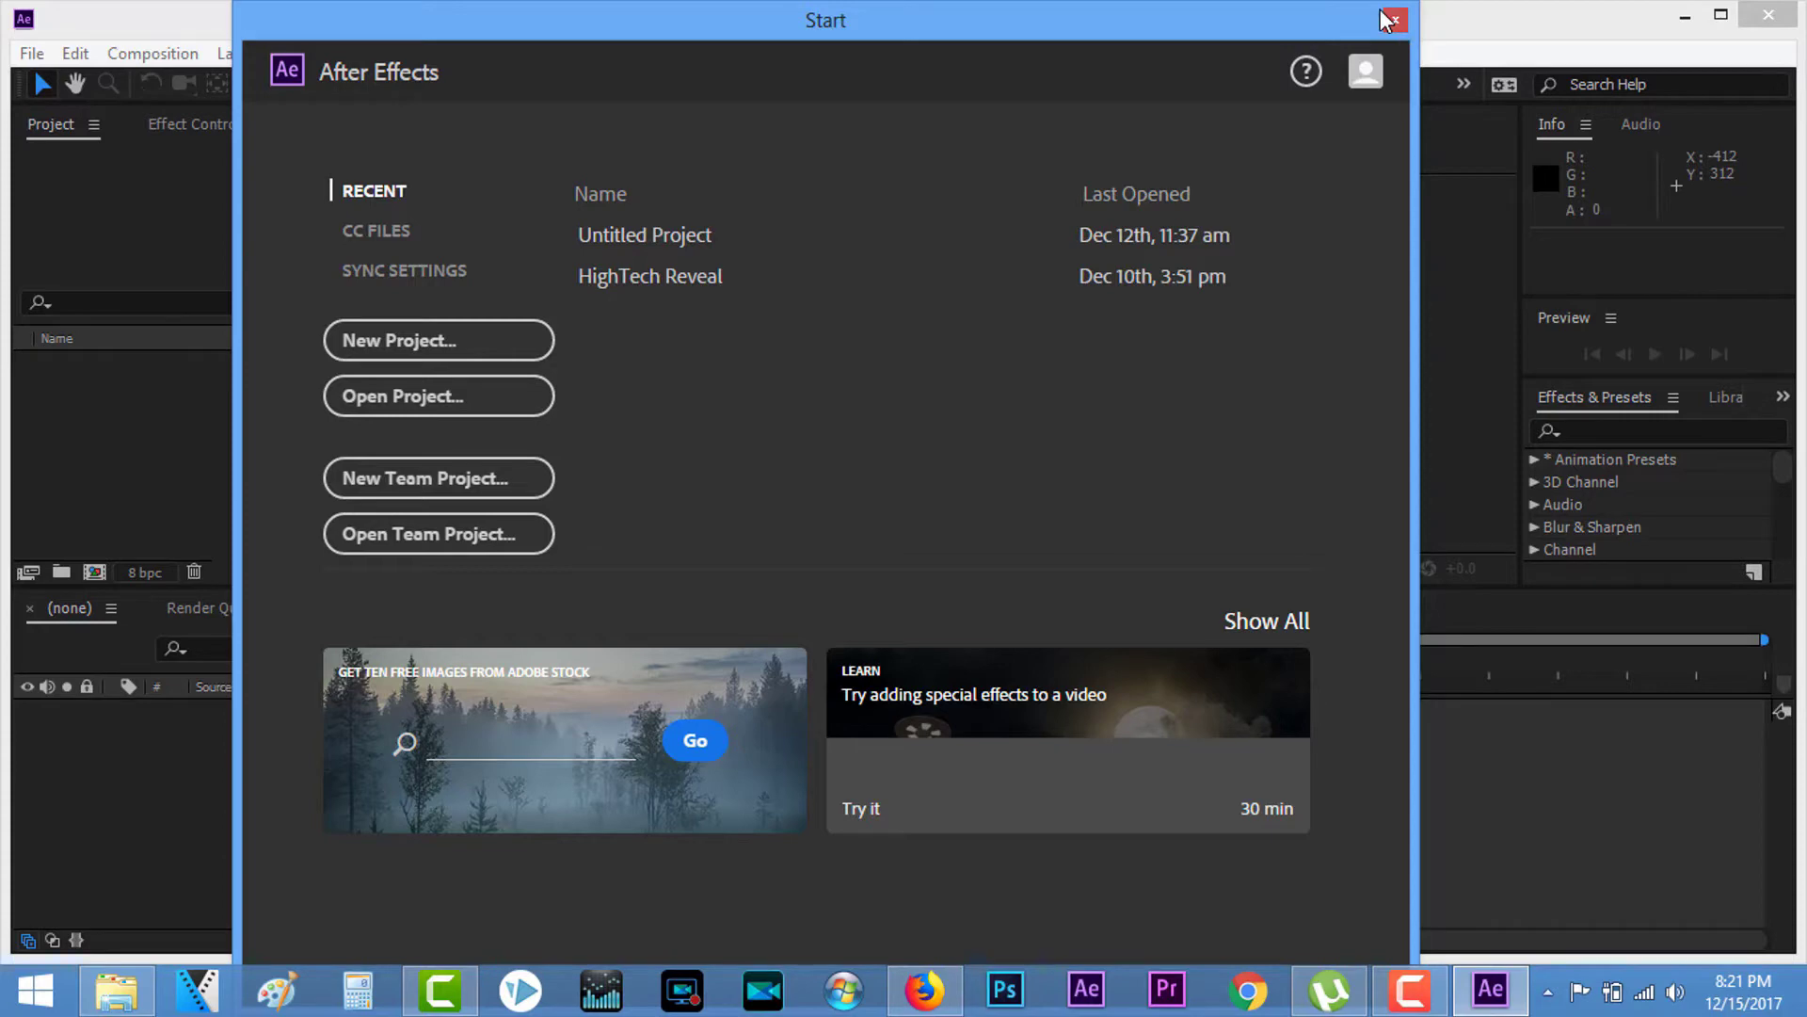
left_click(1392, 22)
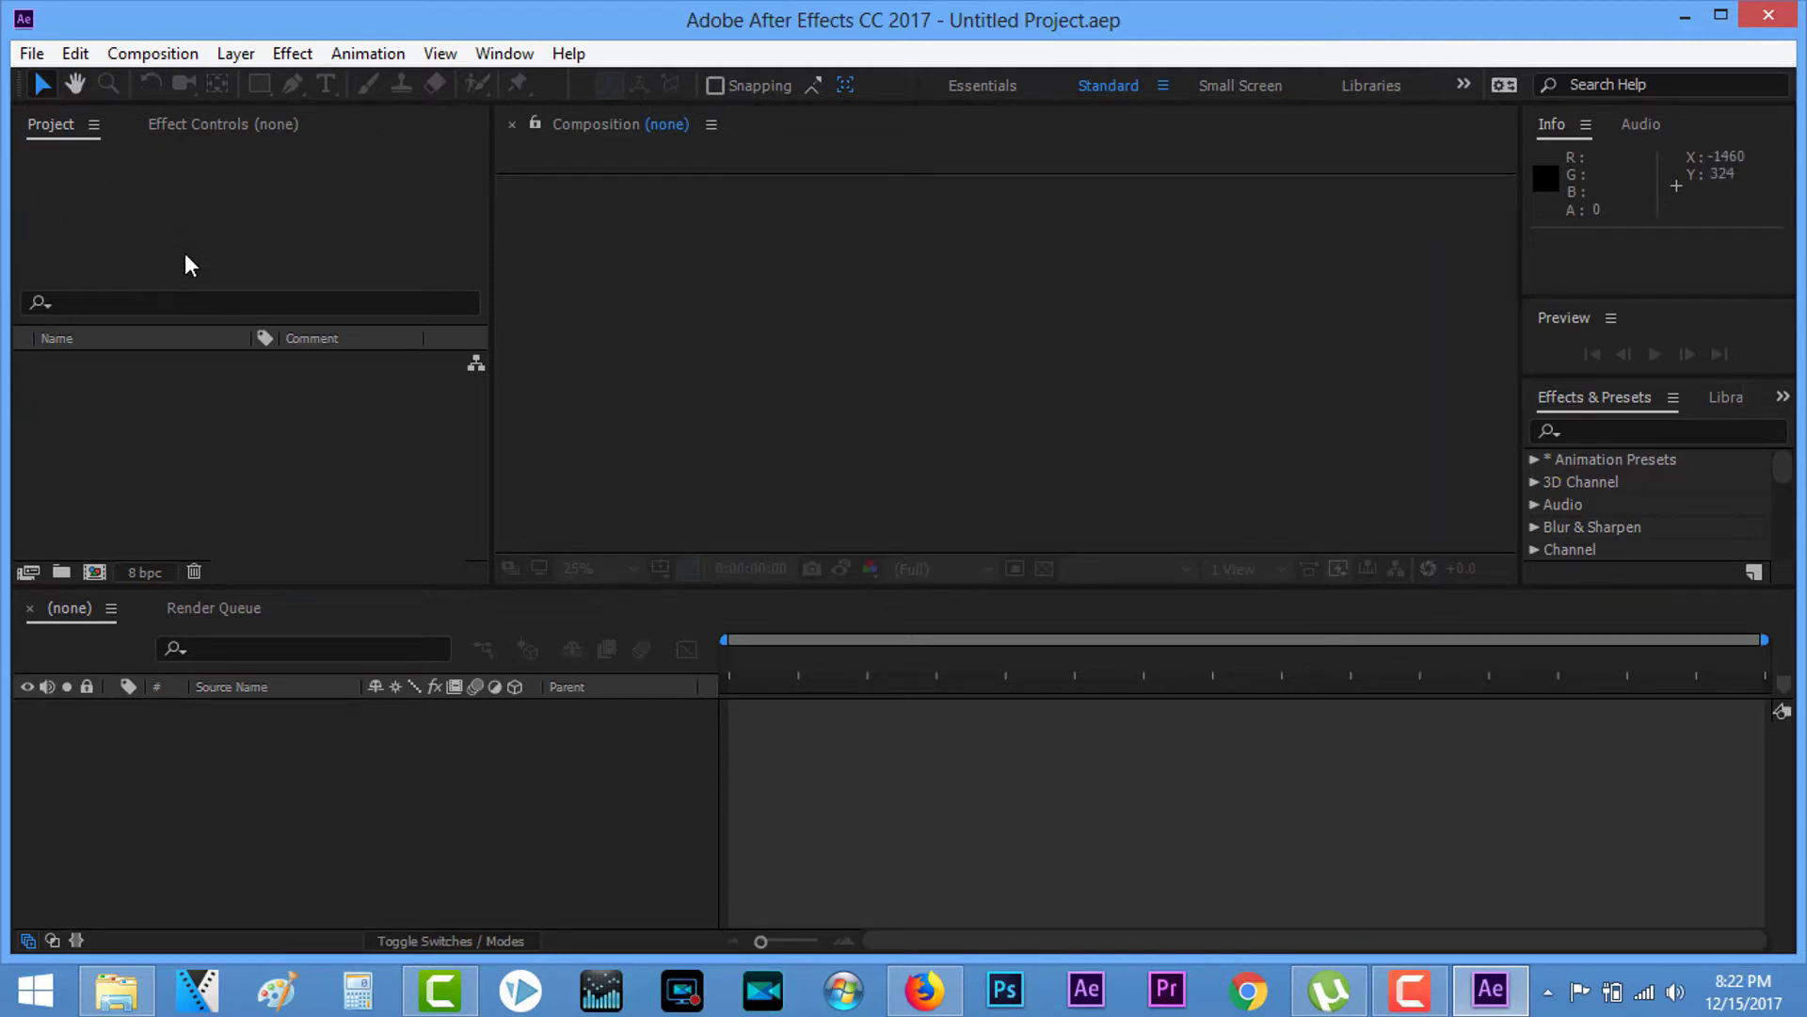
left_click(489, 58)
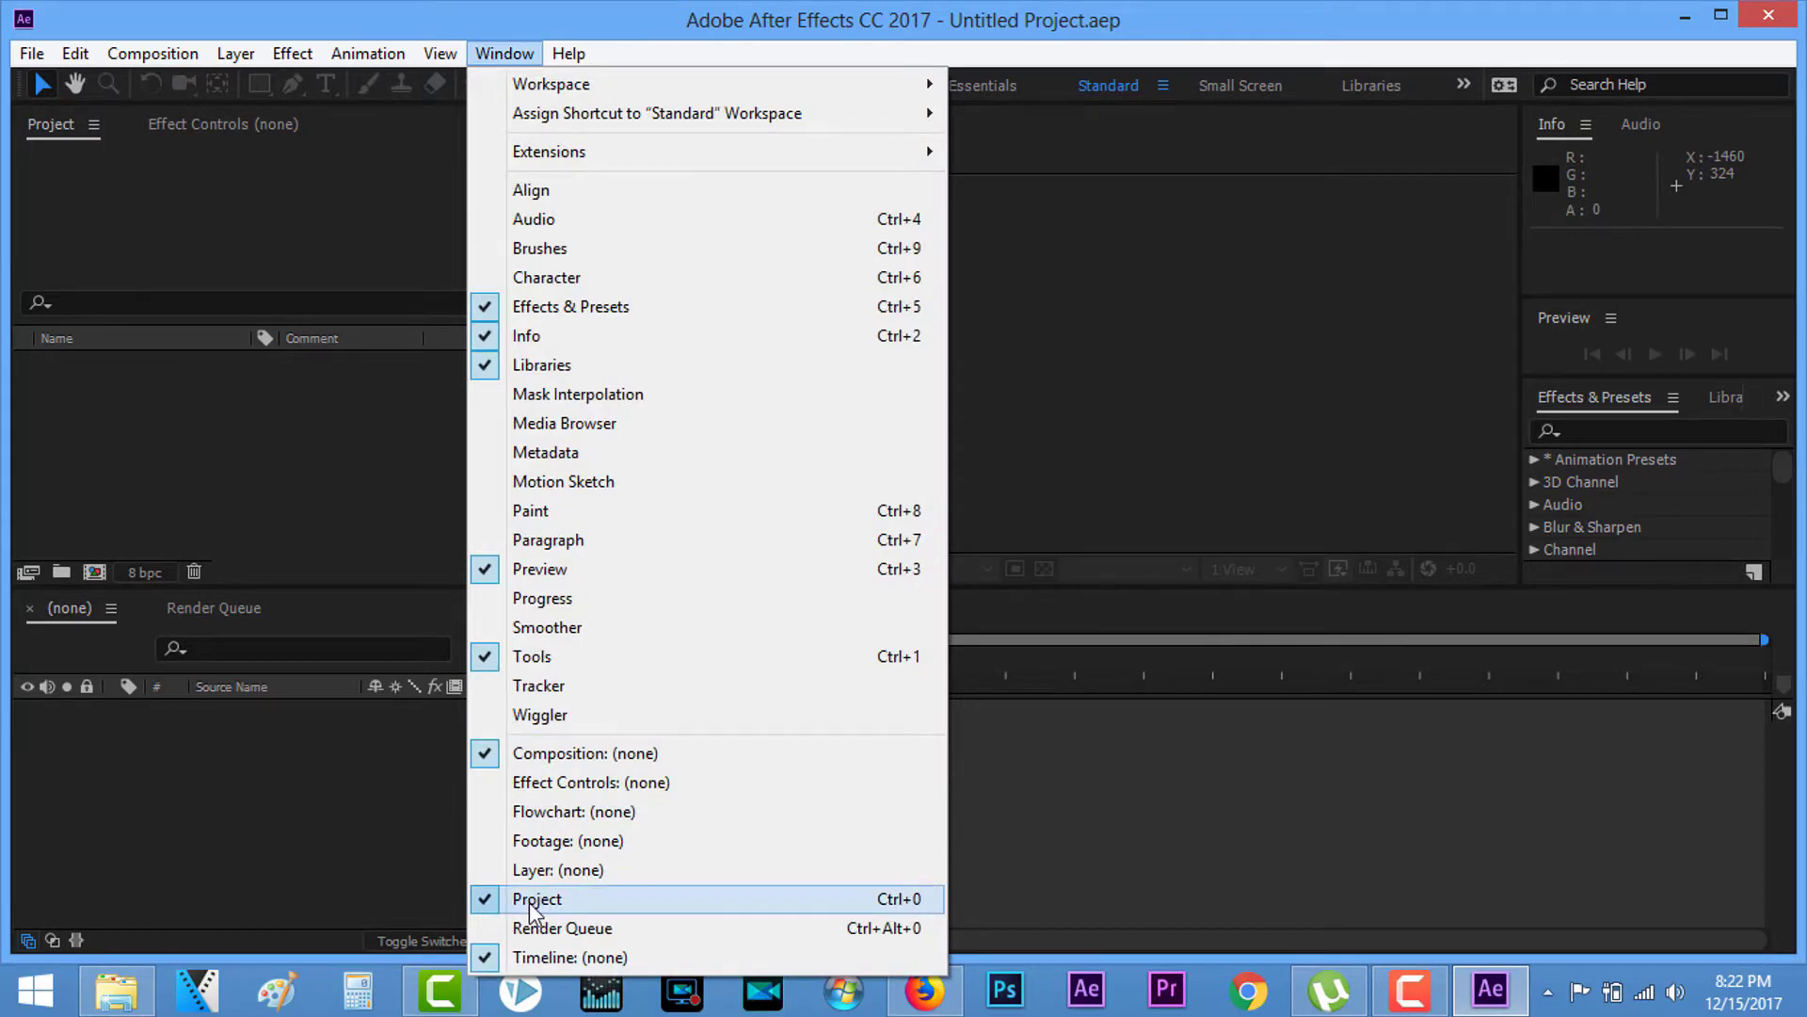
left_click(165, 248)
key("alt+c")
left_click(197, 191)
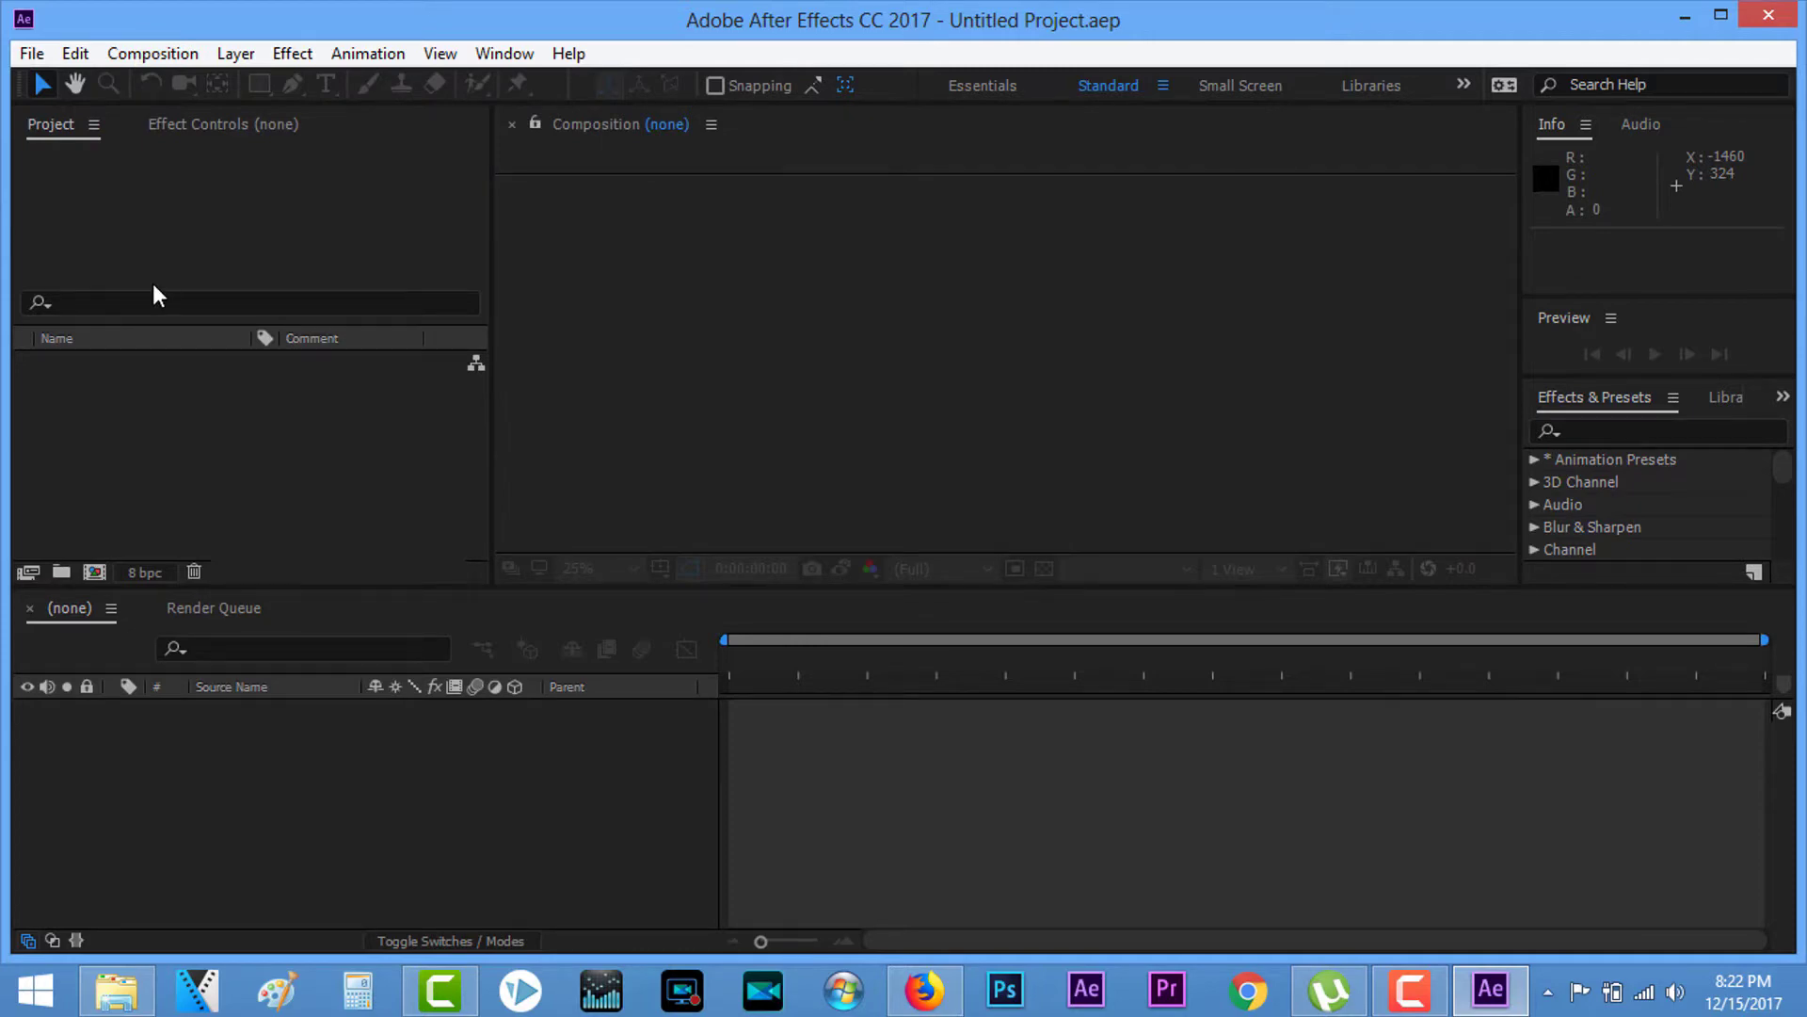
Step: Drag the five Chroma AE source files from their folder toward the Project panel
left_click(116, 990)
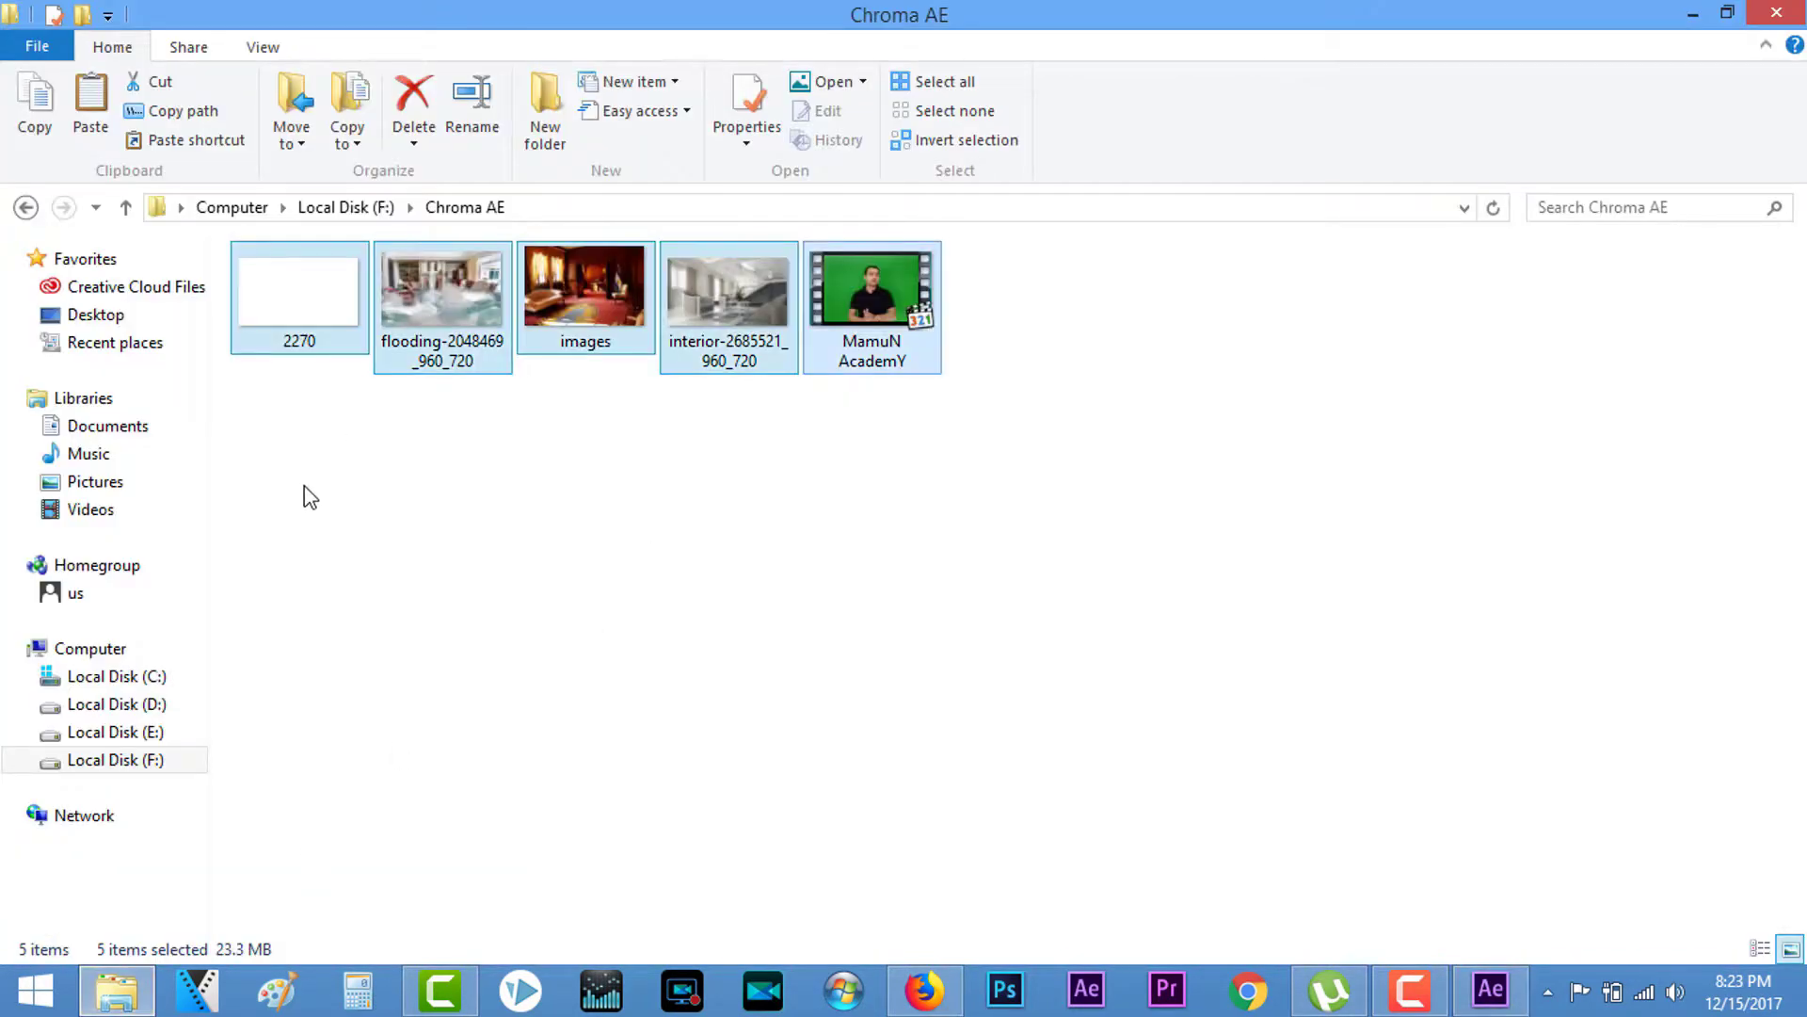
mouse_move(245, 497)
left_mouse_down()
mouse_move(845, 356)
mouse_move(1040, 230)
left_mouse_up()
mouse_move(845, 297)
left_mouse_down()
mouse_move(1067, 601)
mouse_move(311, 484)
left_mouse_up()
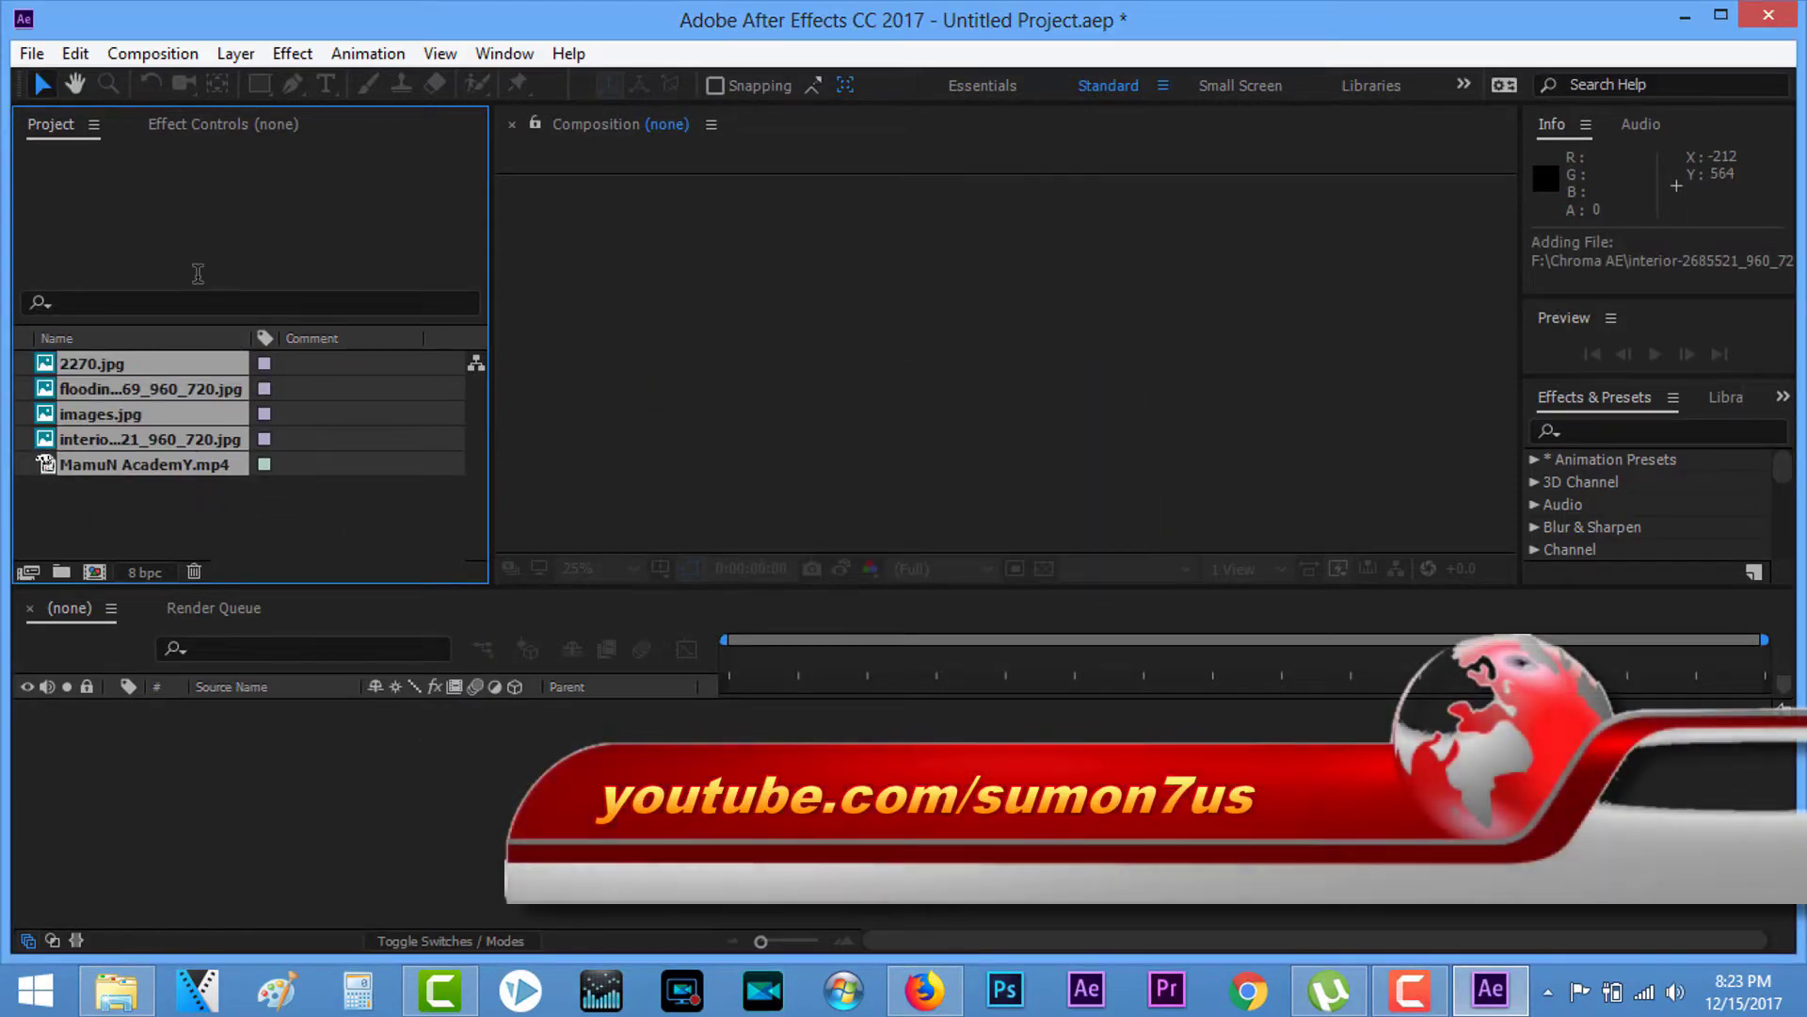
Step: Import all five files from F:\Chroma AE using File > Import > Multiple Files
left_click(35, 54)
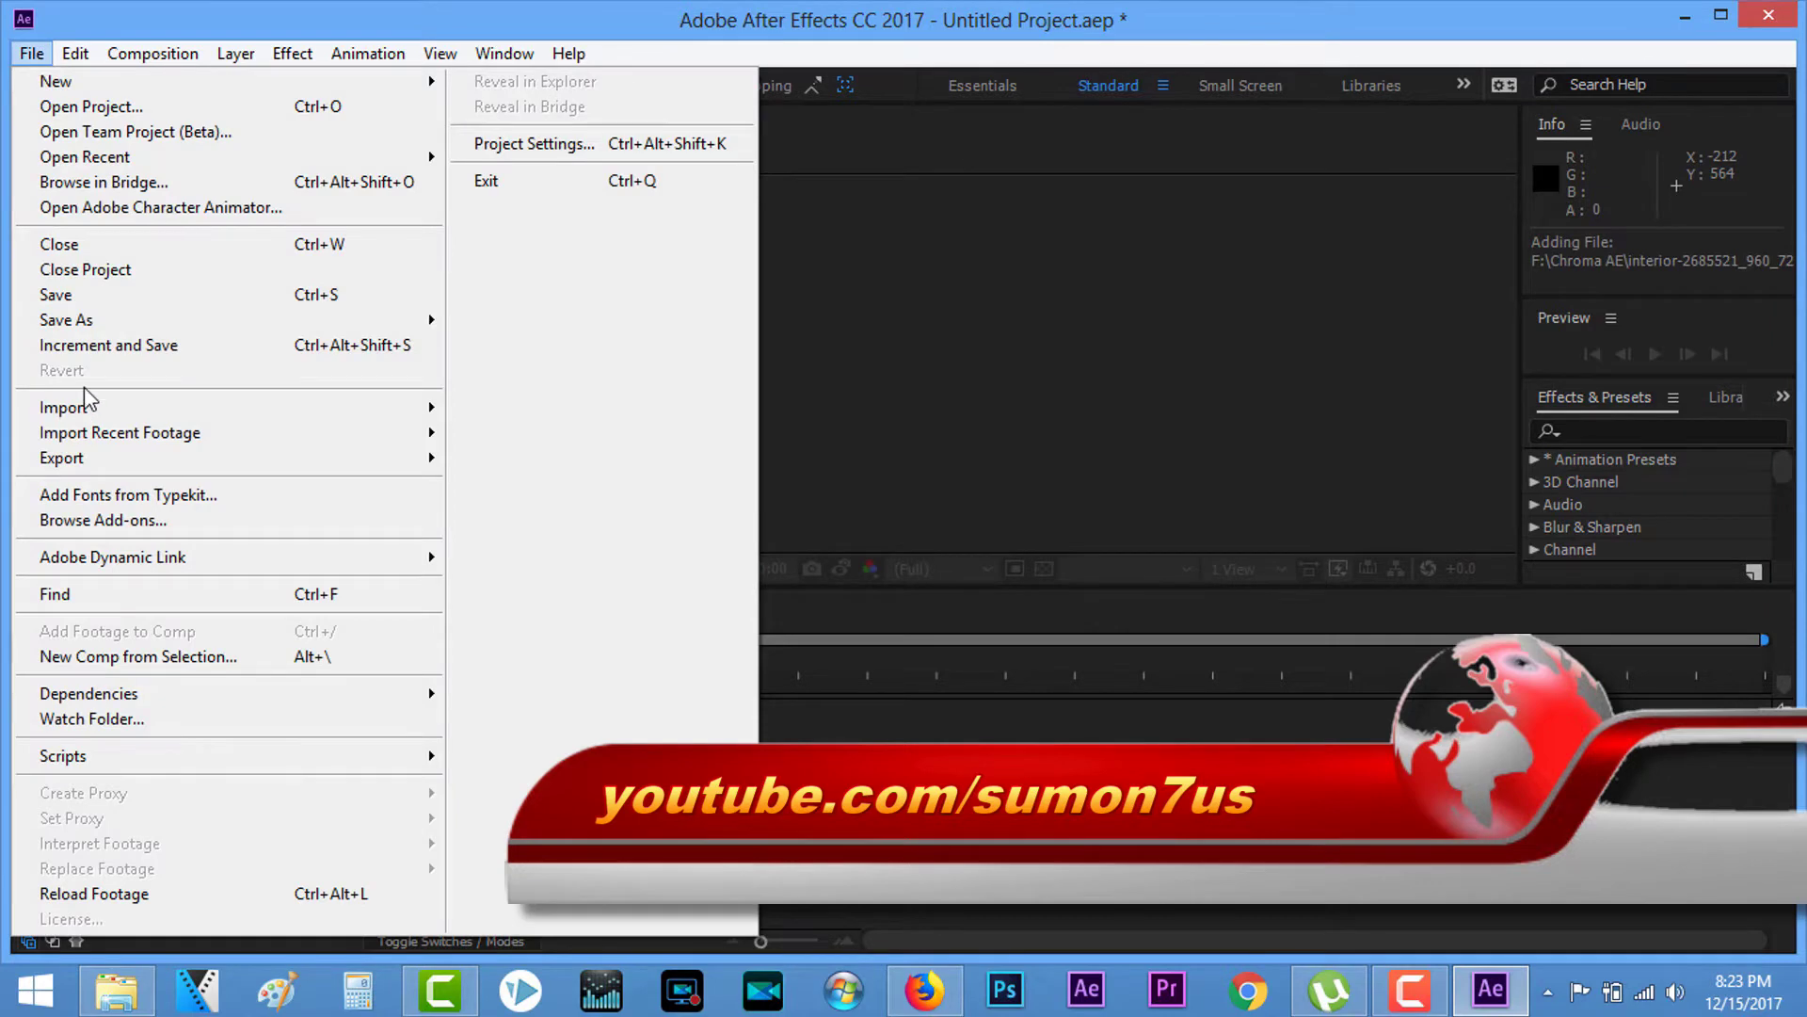
mouse_move(87, 414)
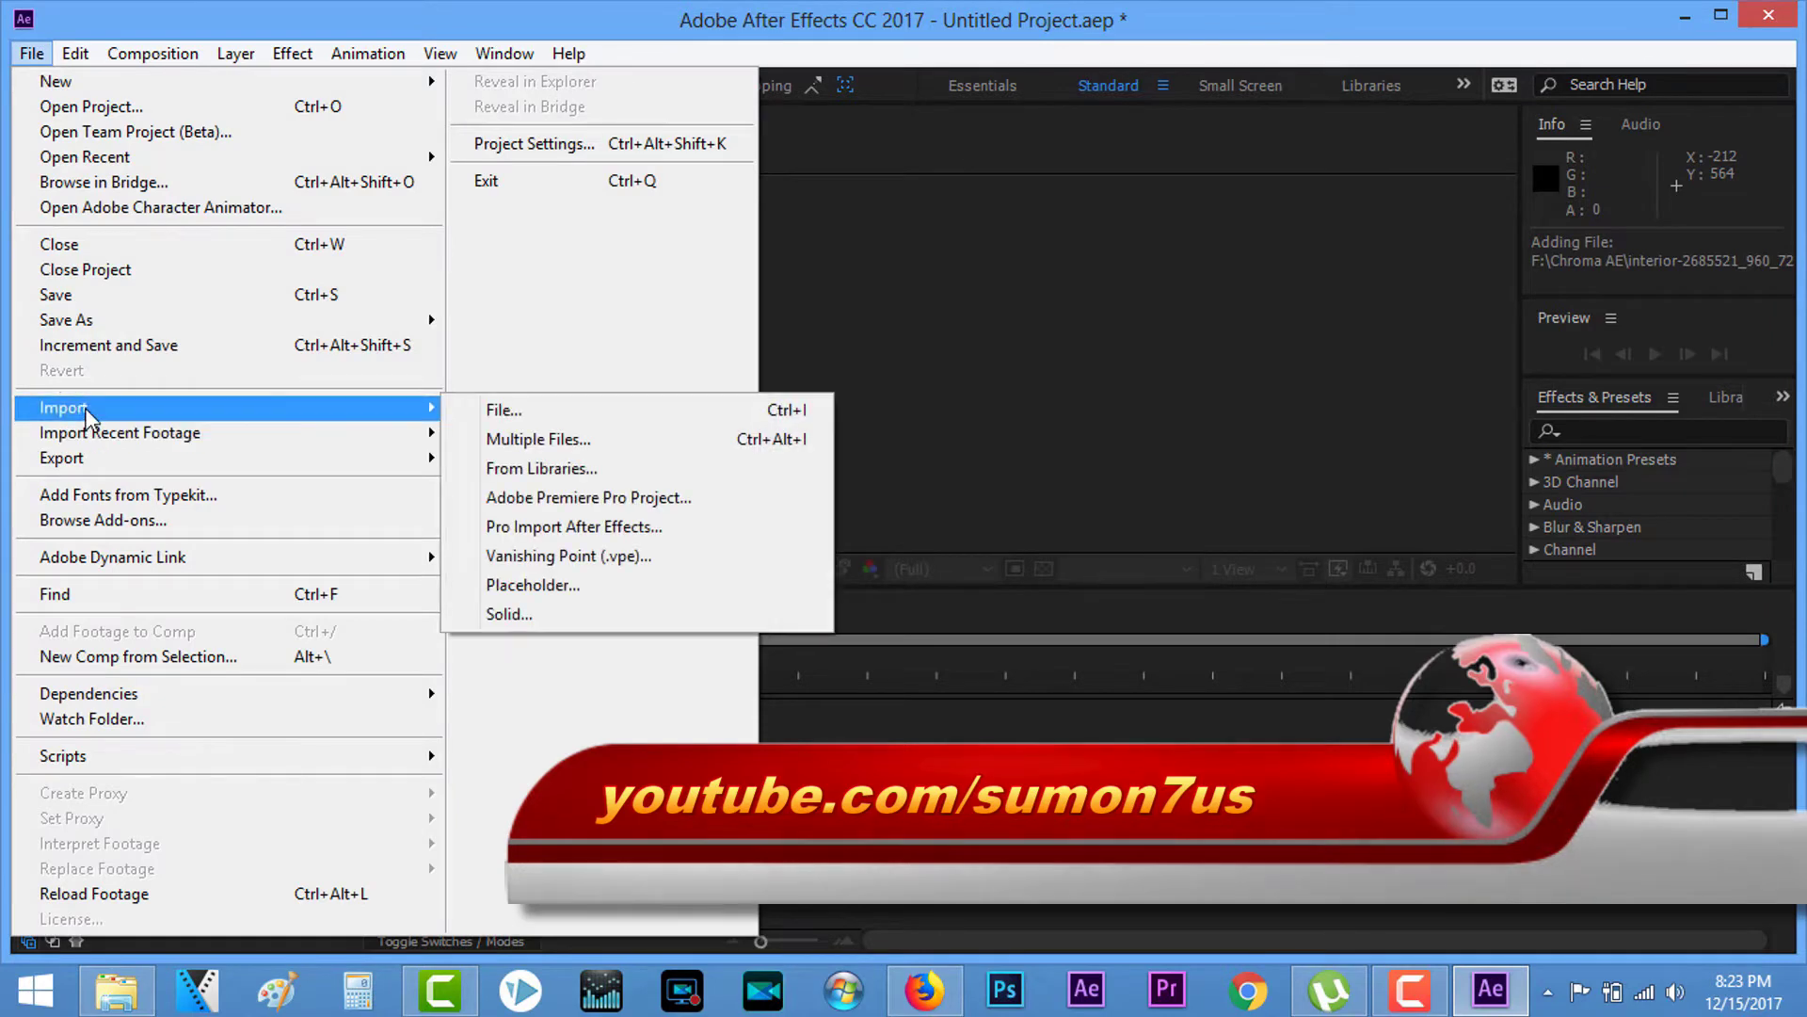
left_click(556, 439)
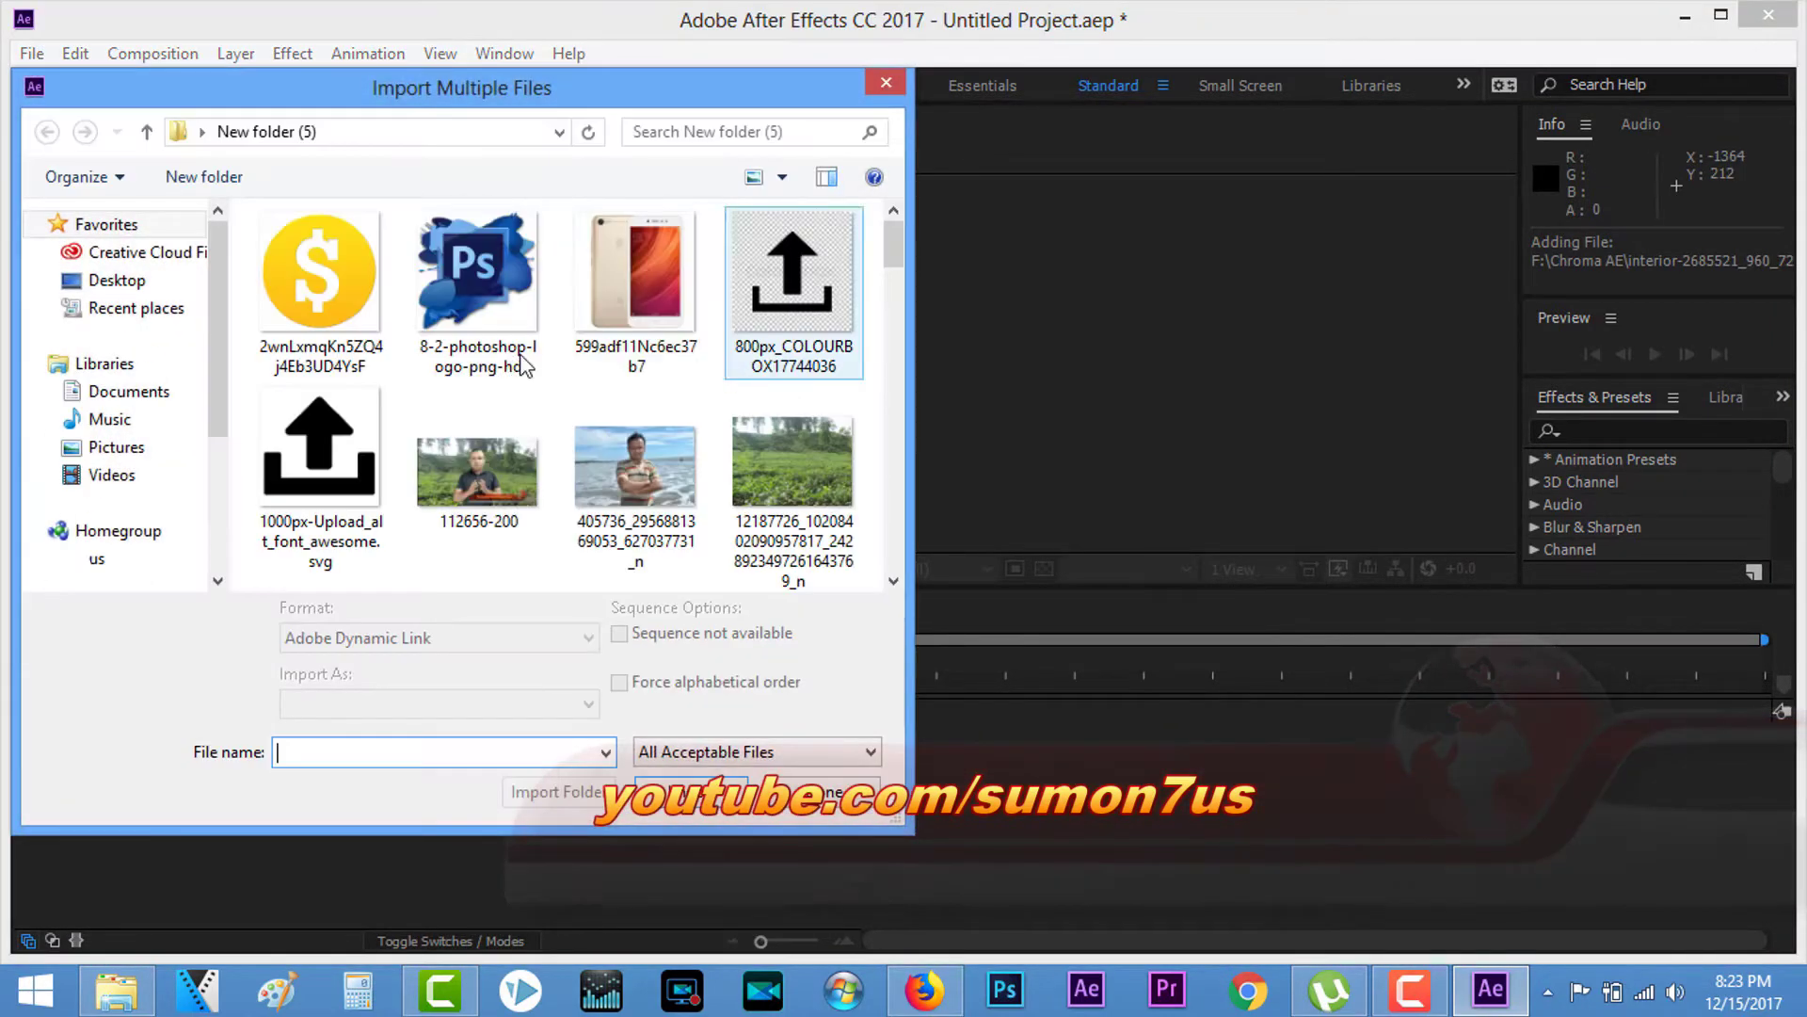
scroll(156, 452, "down", 3)
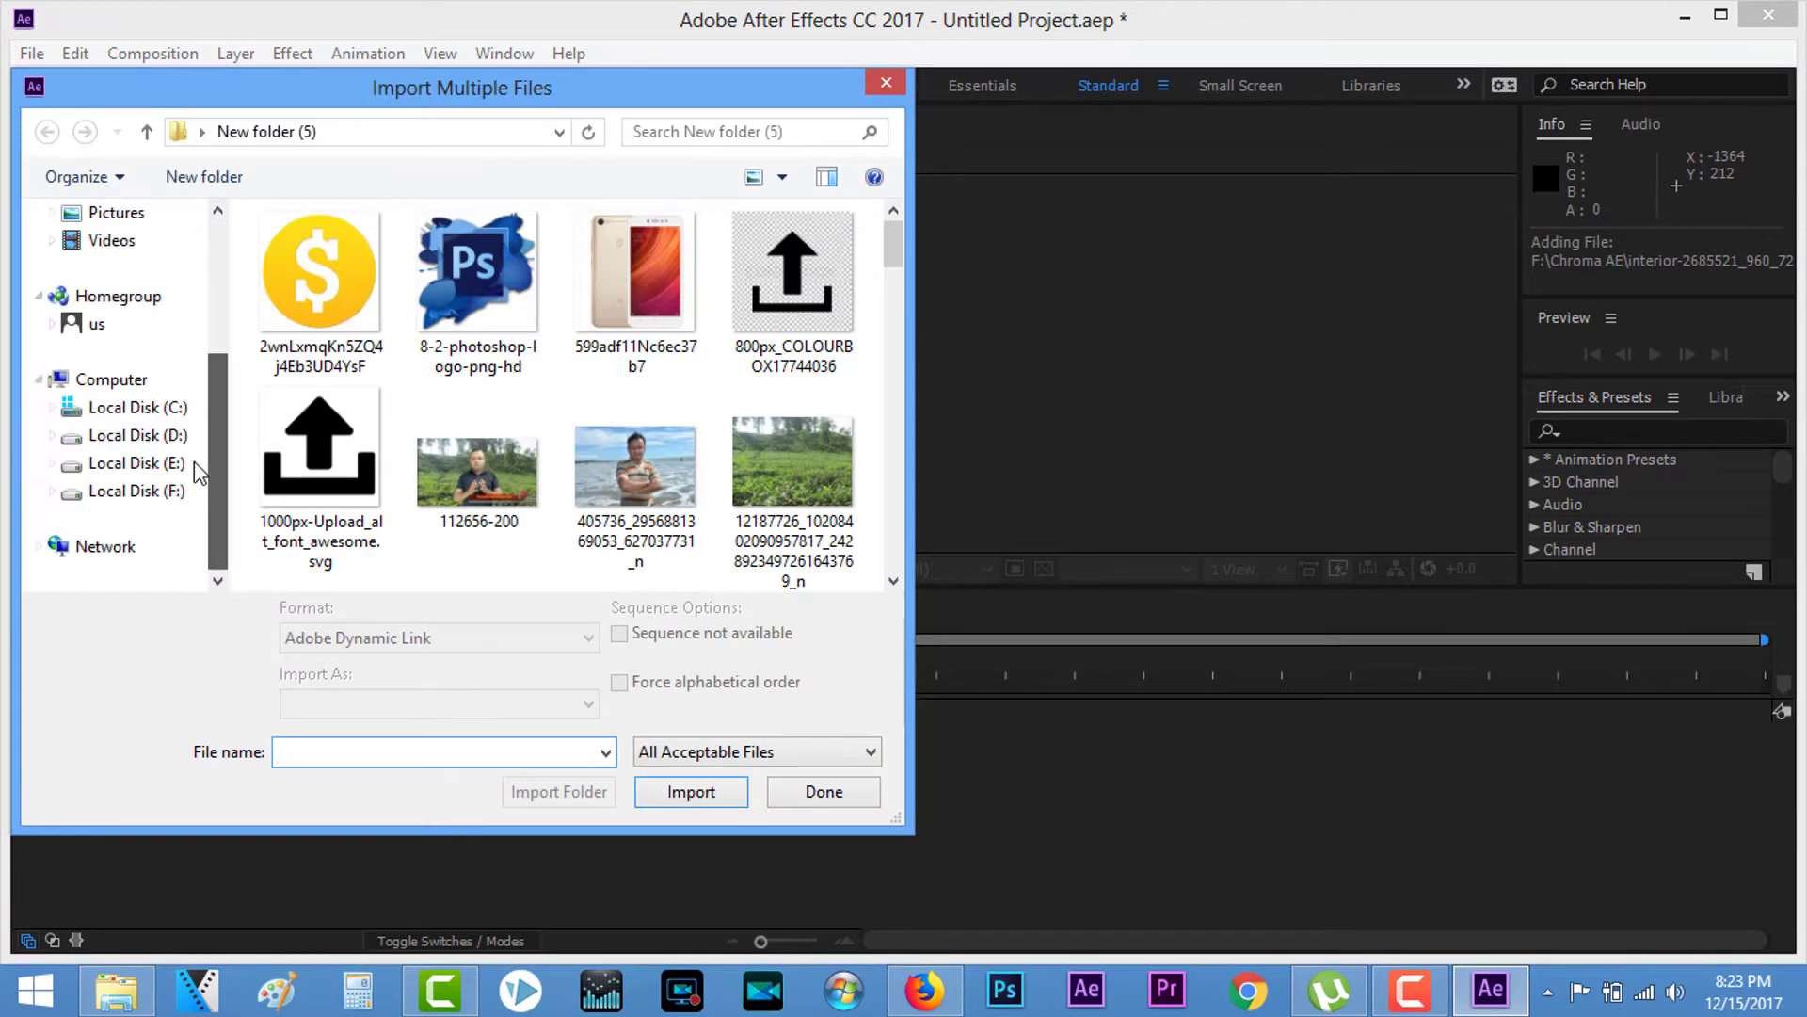
left_click(142, 491)
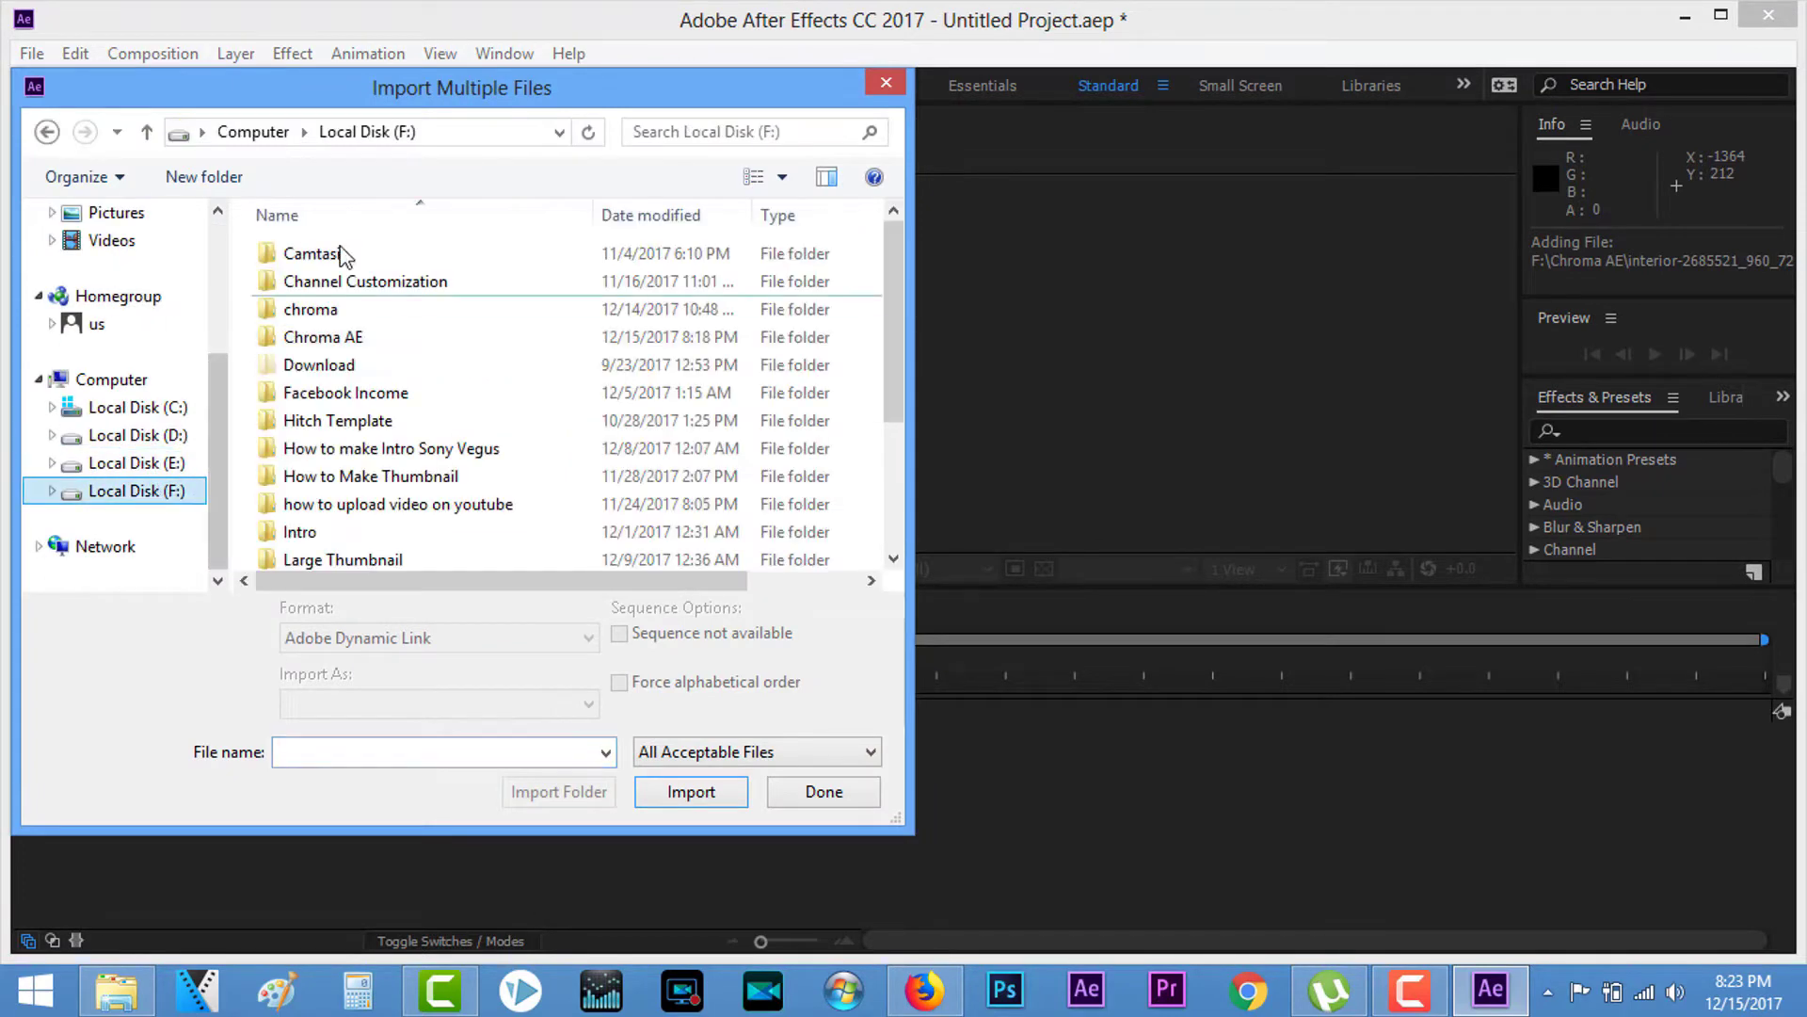
double_click(346, 339)
left_click_drag(285, 541, 924, 239)
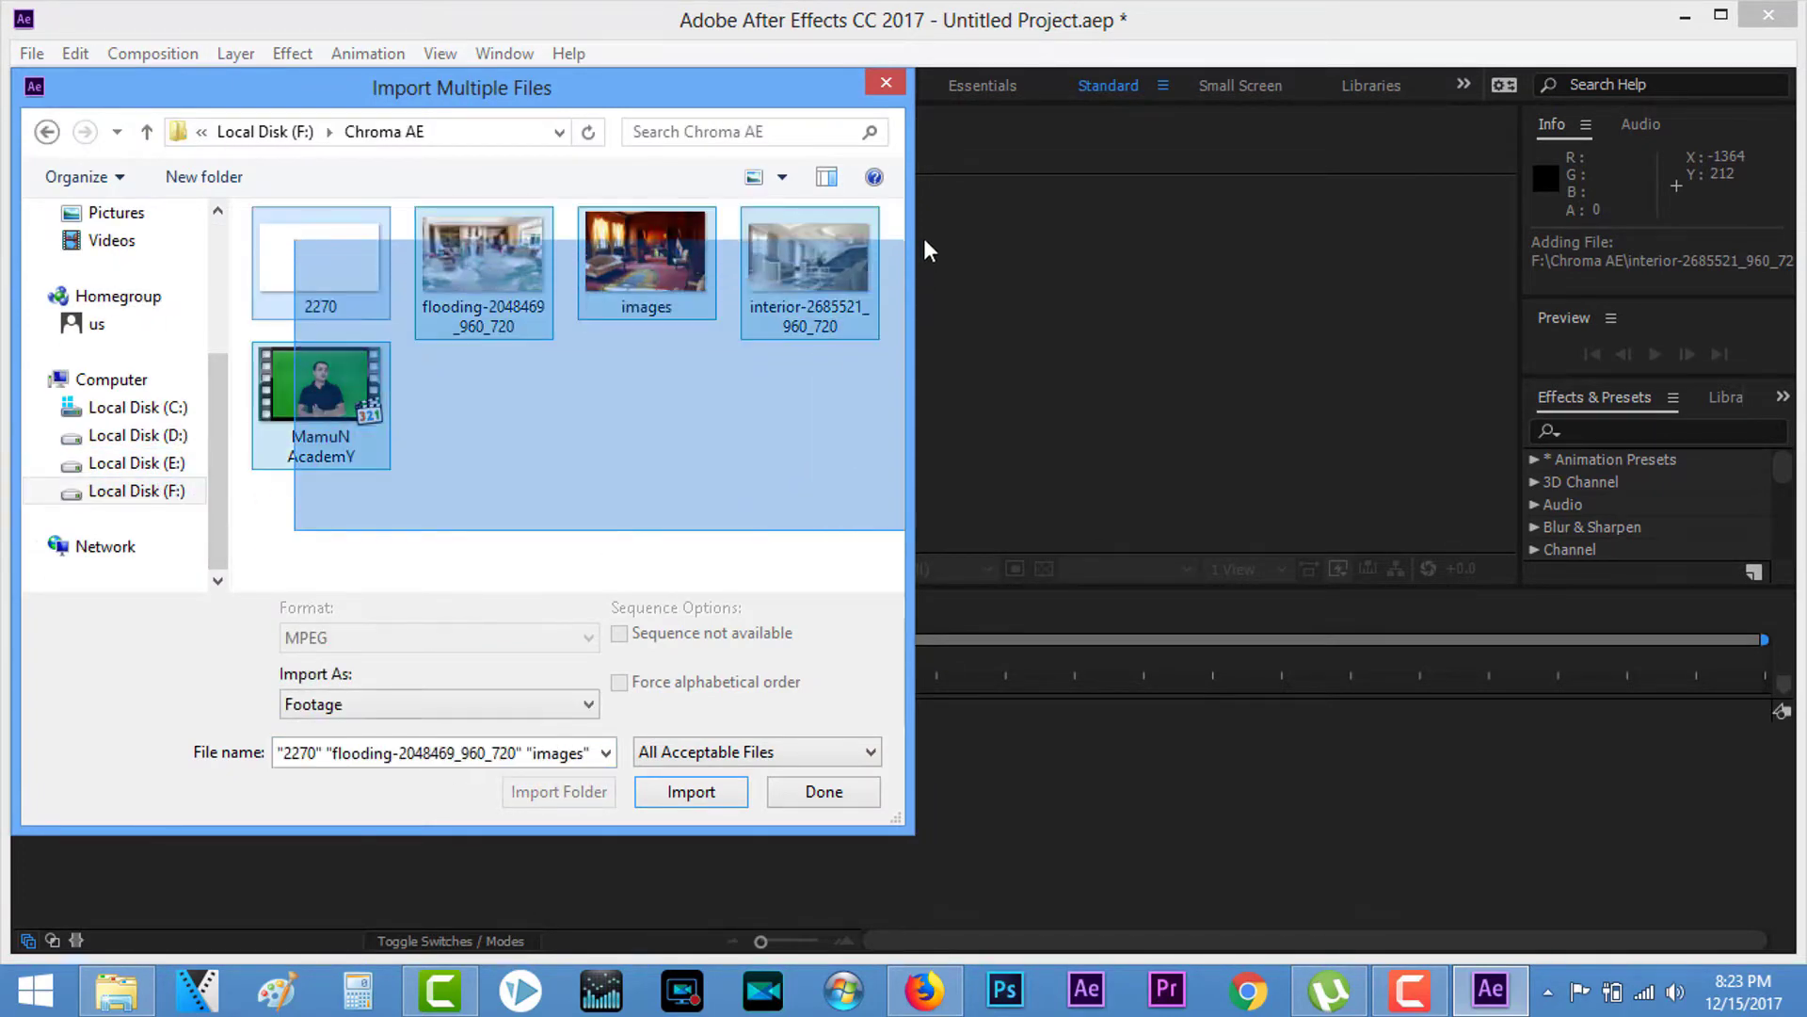
left_click(730, 796)
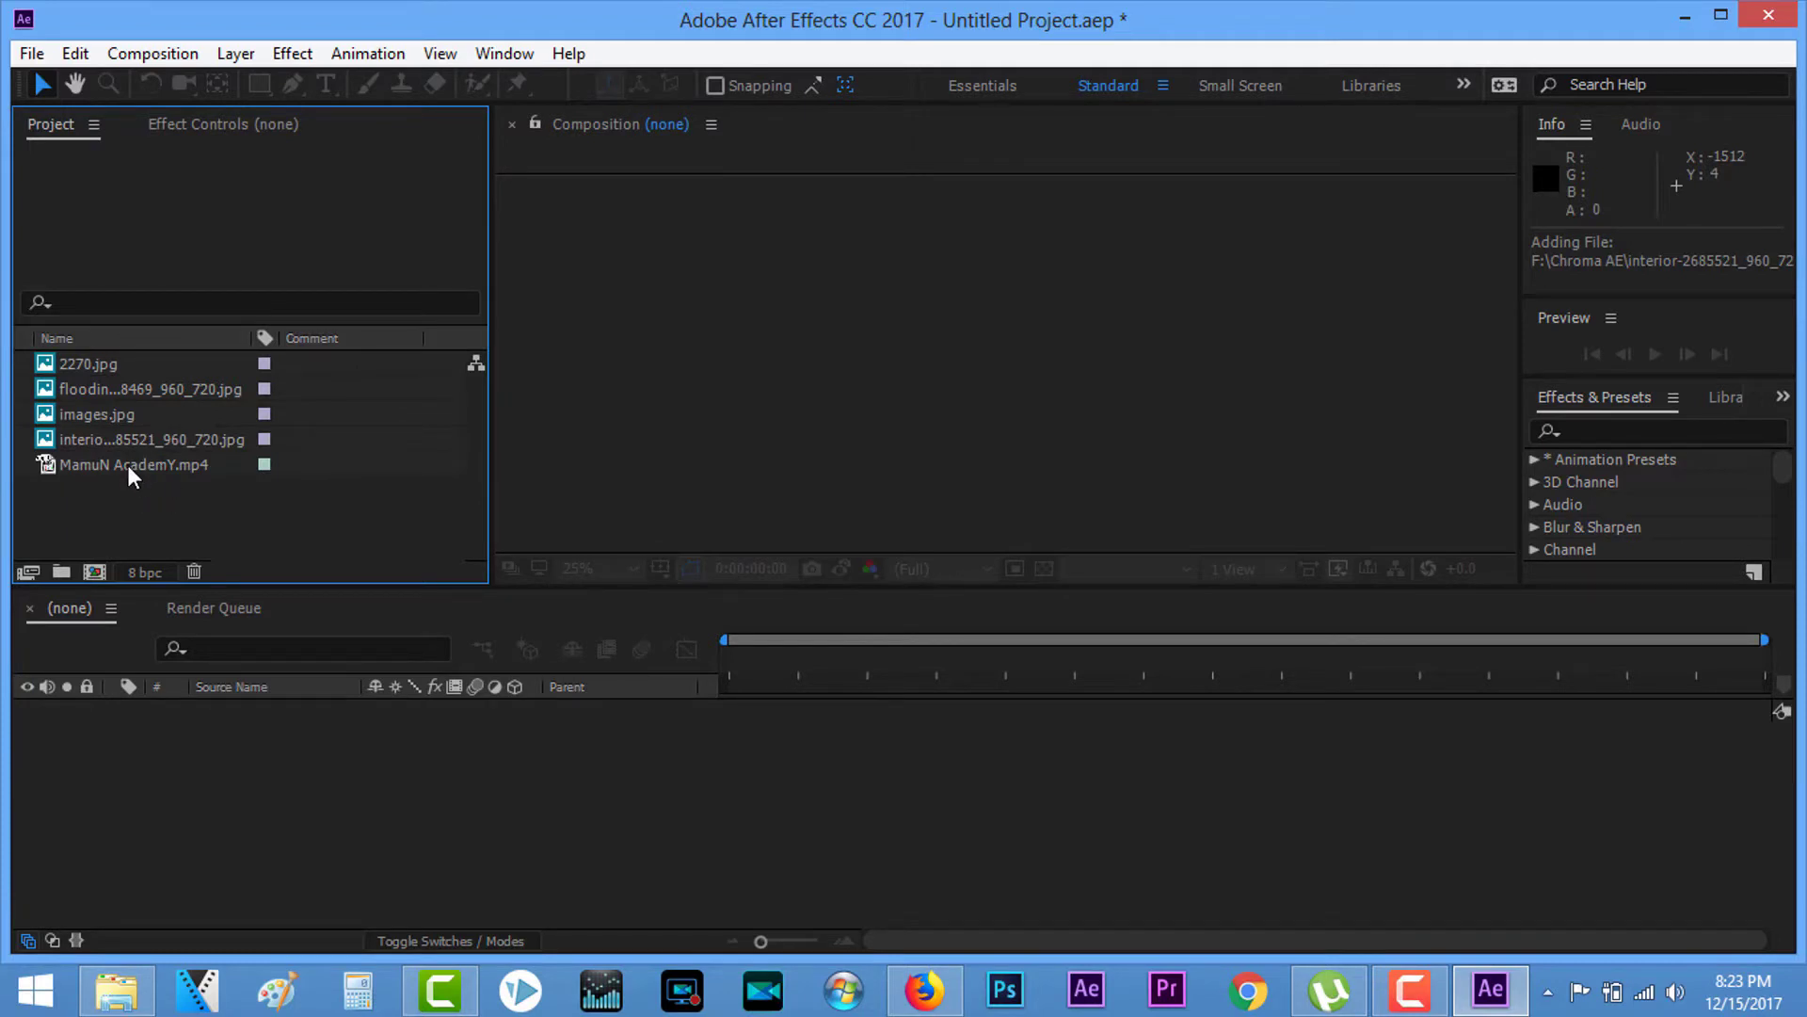
Step: Create the MamuN AcademY composition by dragging MamuN AcademY.mp4 onto the Composition viewer
left_click(129, 466)
left_click_drag(129, 466, 232, 463)
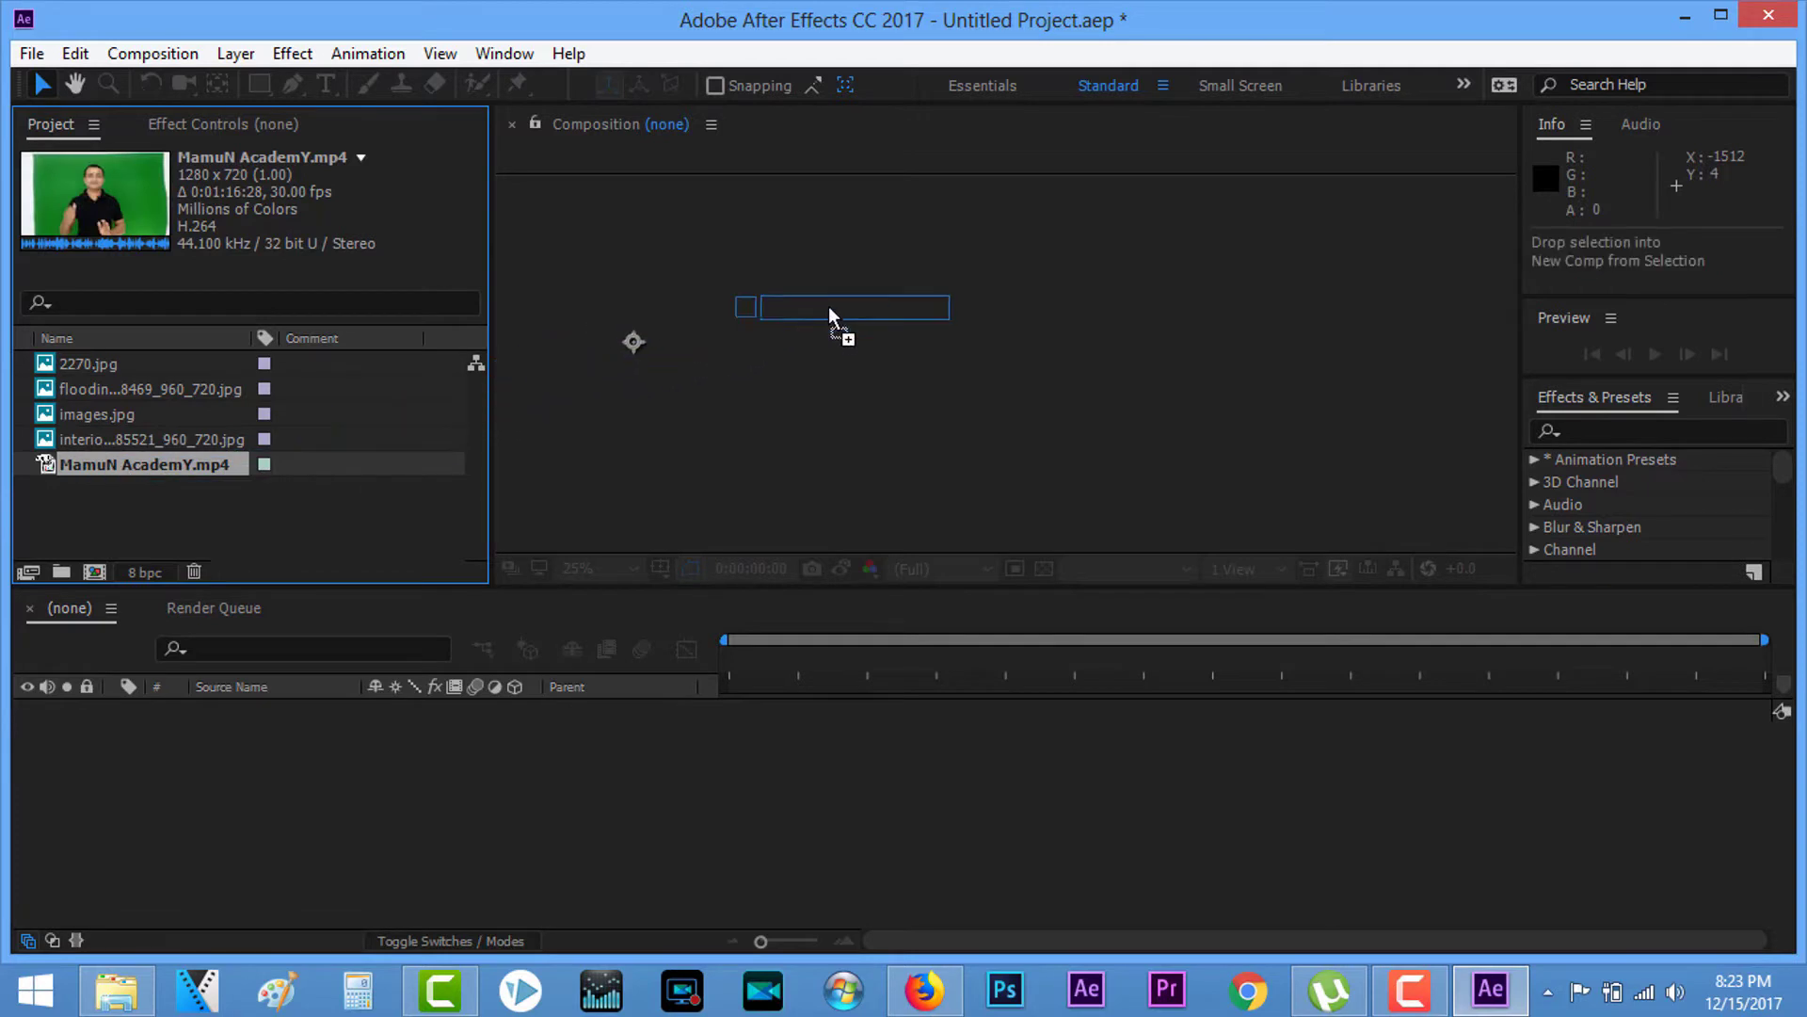
left_click_drag(232, 463, 829, 311)
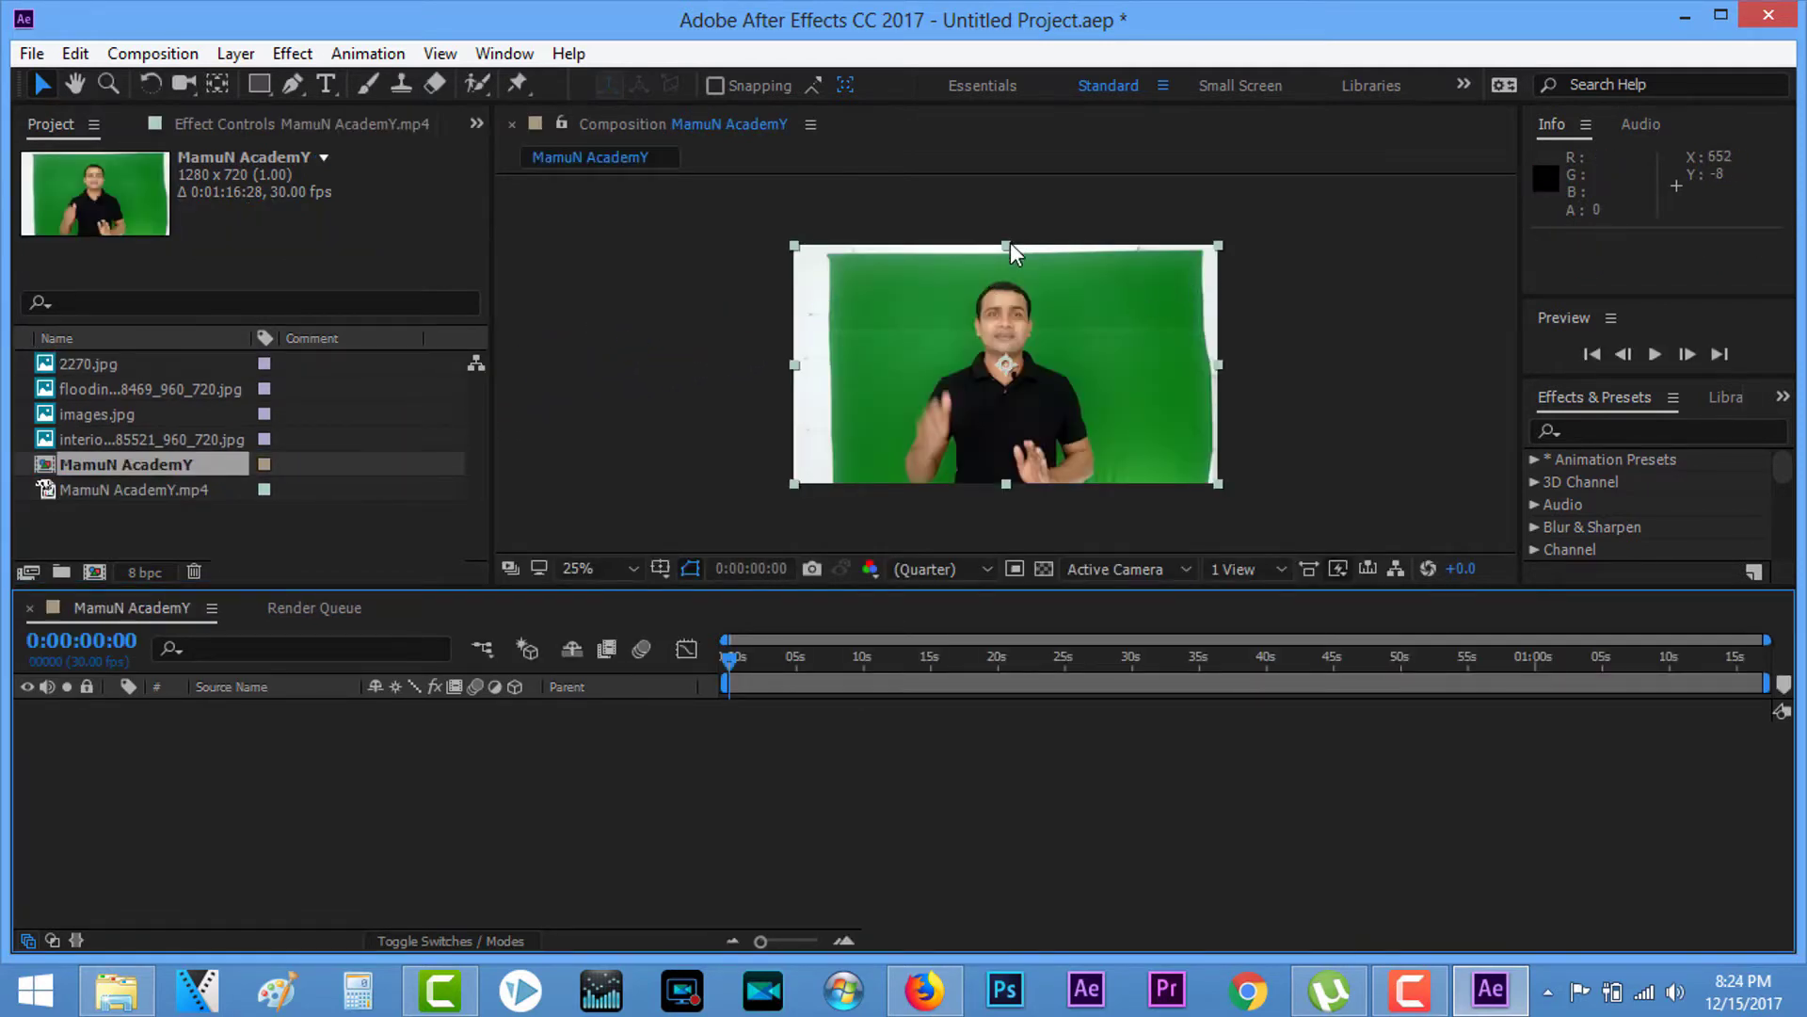
Step: Stretch the footage layer slightly and move it lower, checking it at full and half zoom
left_click_drag(1007, 244, 1007, 251)
key("slash")
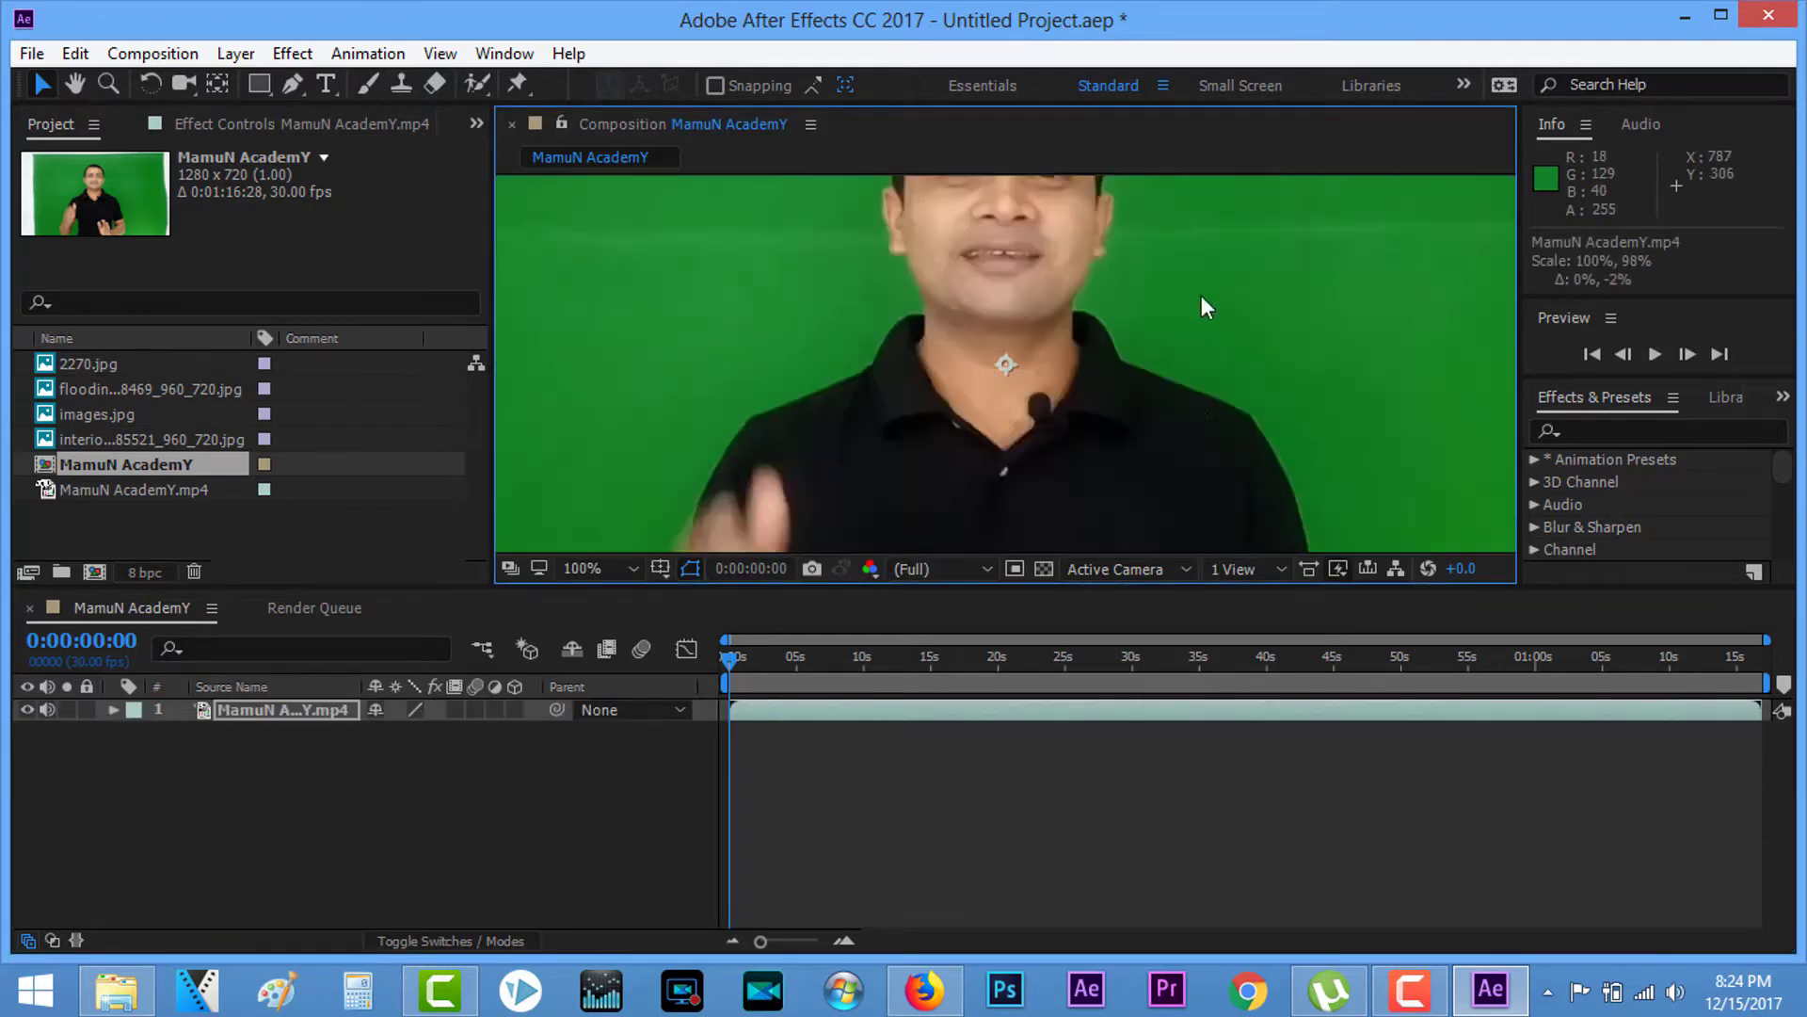
left_click_drag(1203, 296, 1202, 374)
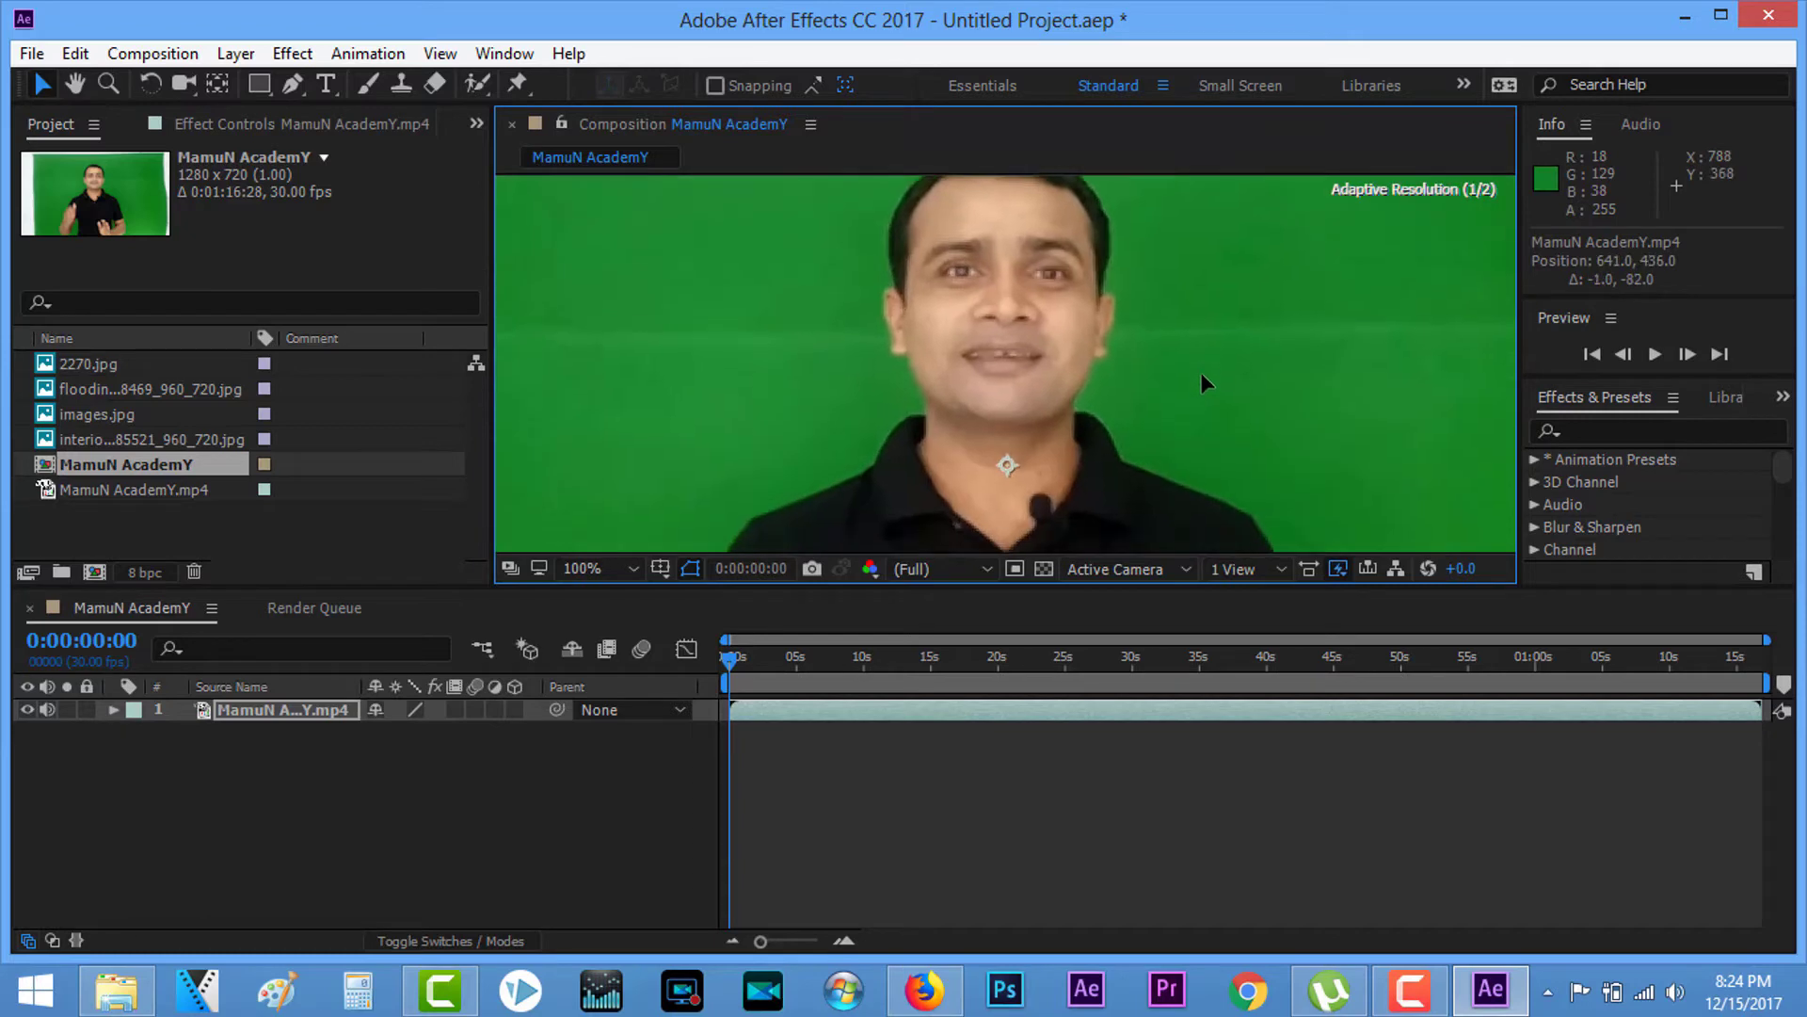
key("comma")
key("comma")
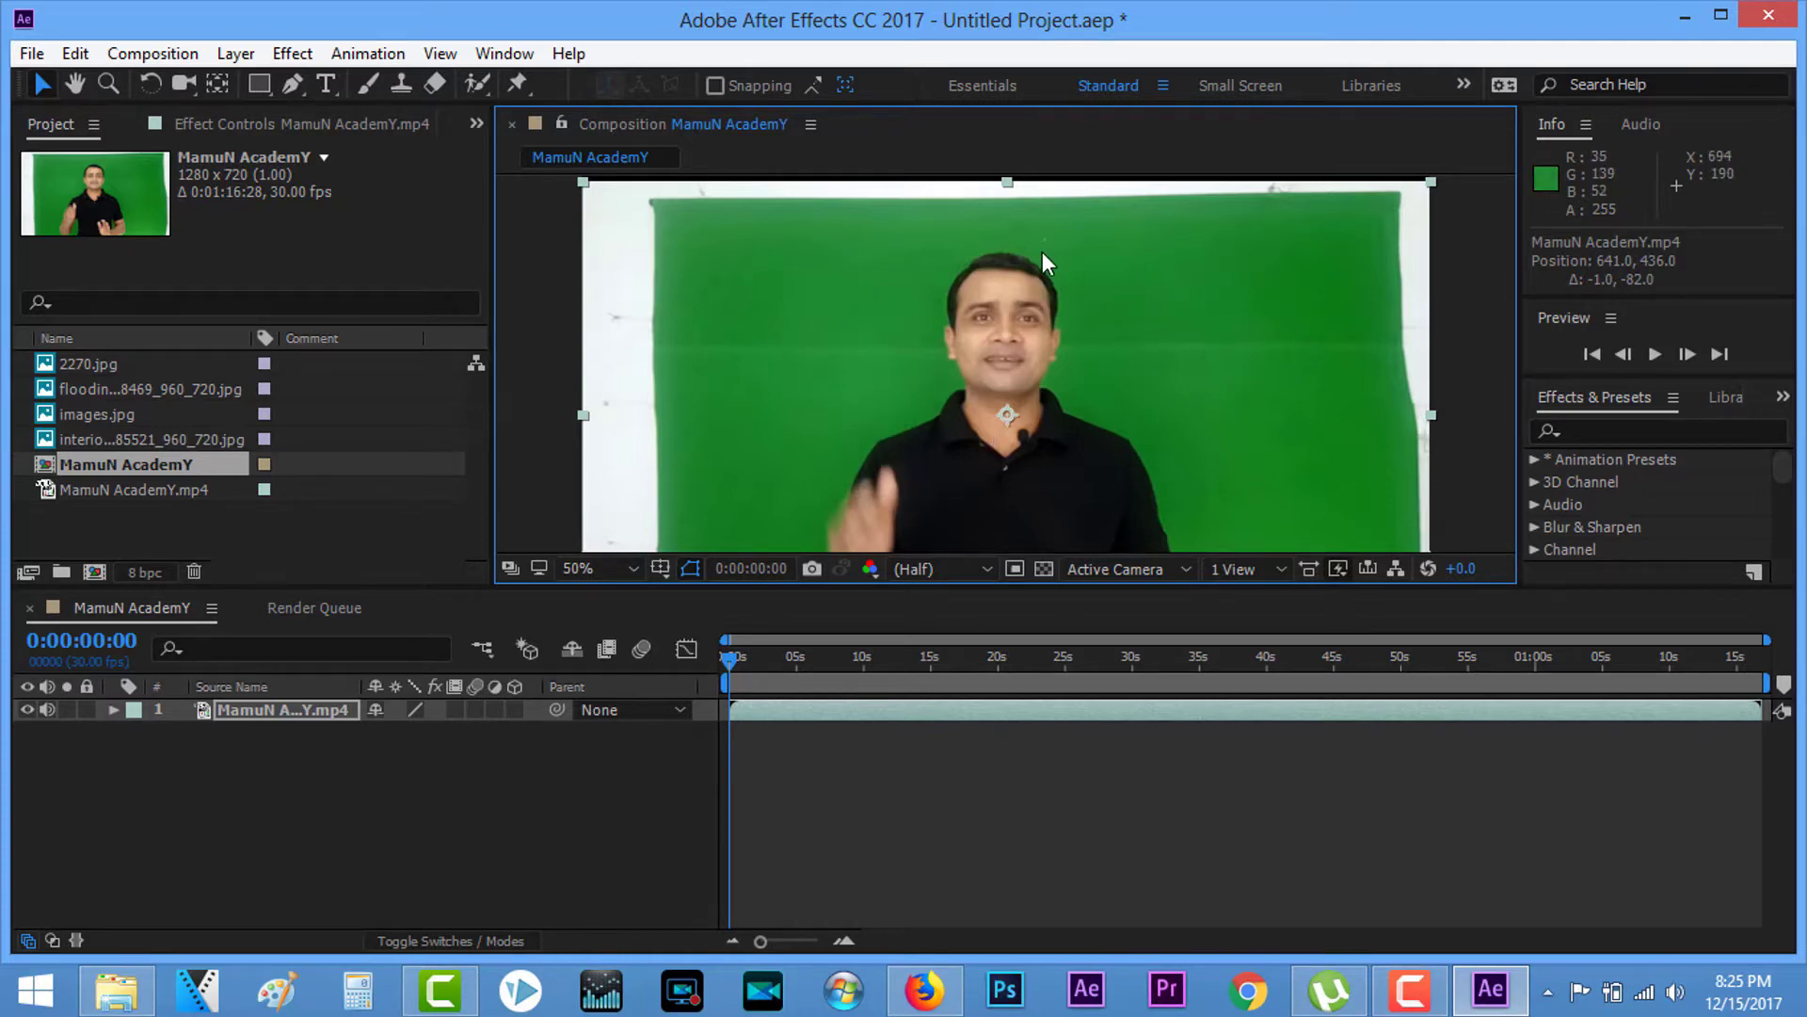
key("period")
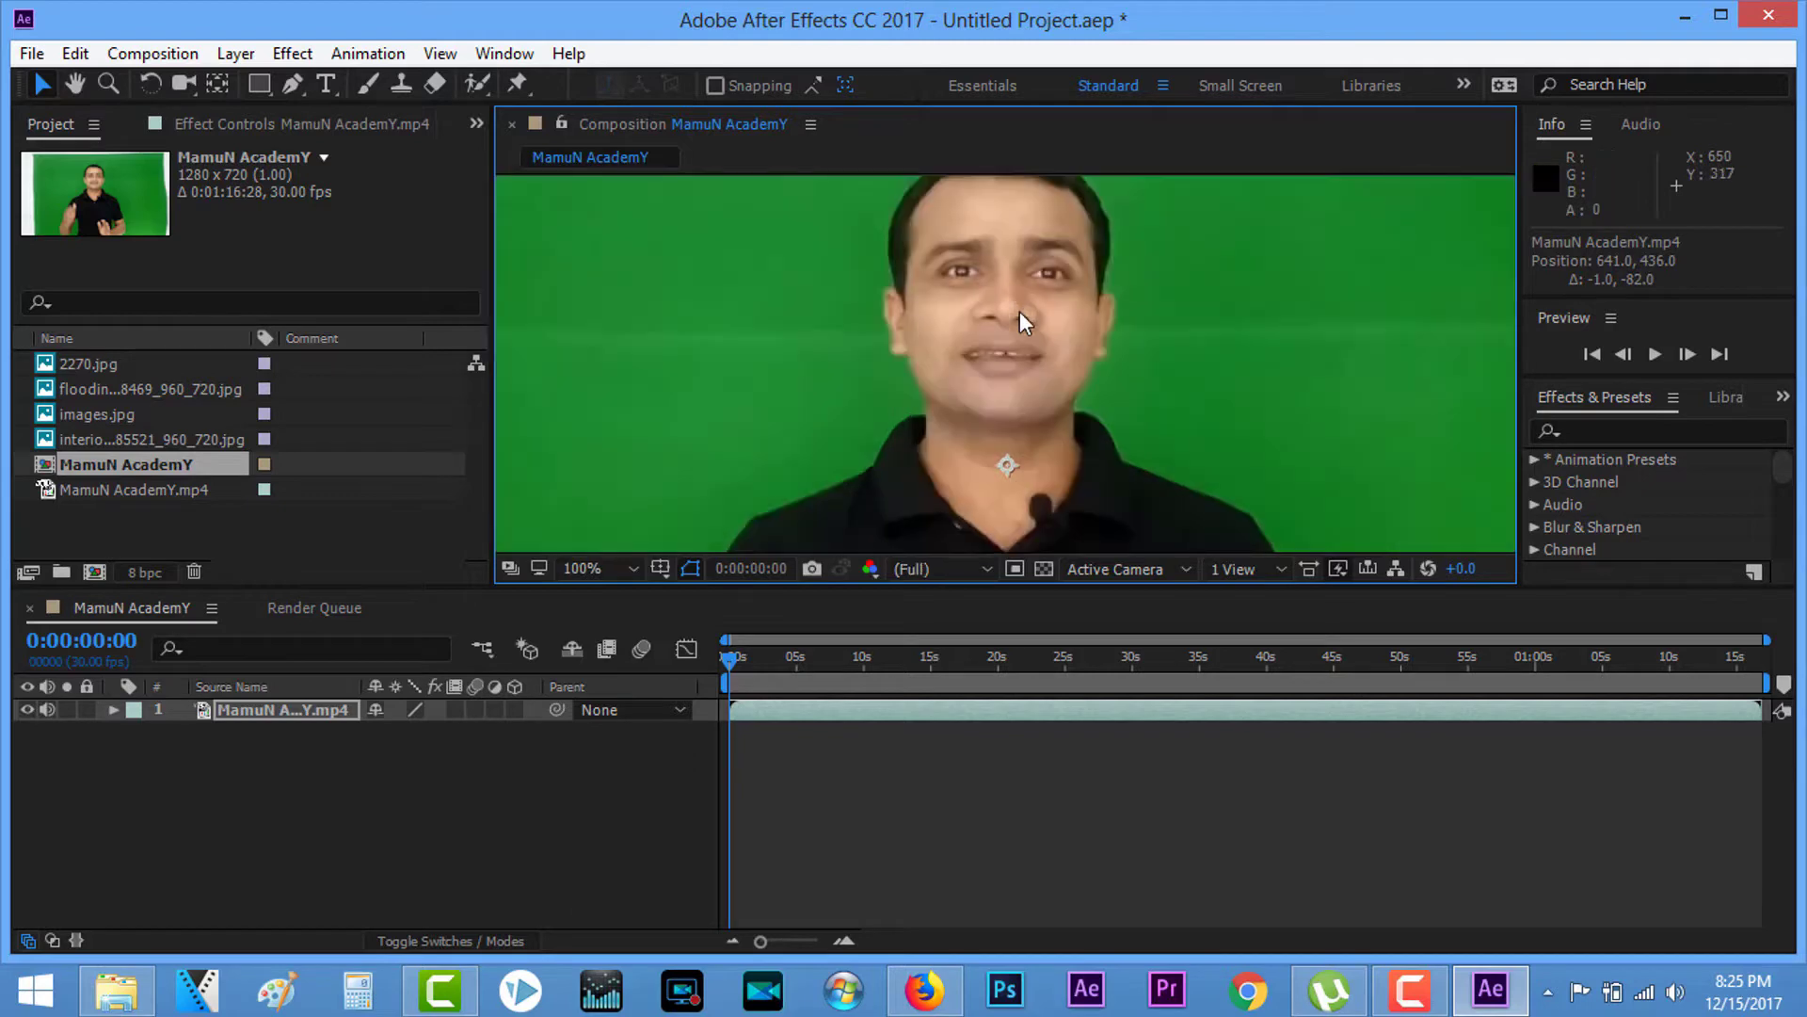
key("comma")
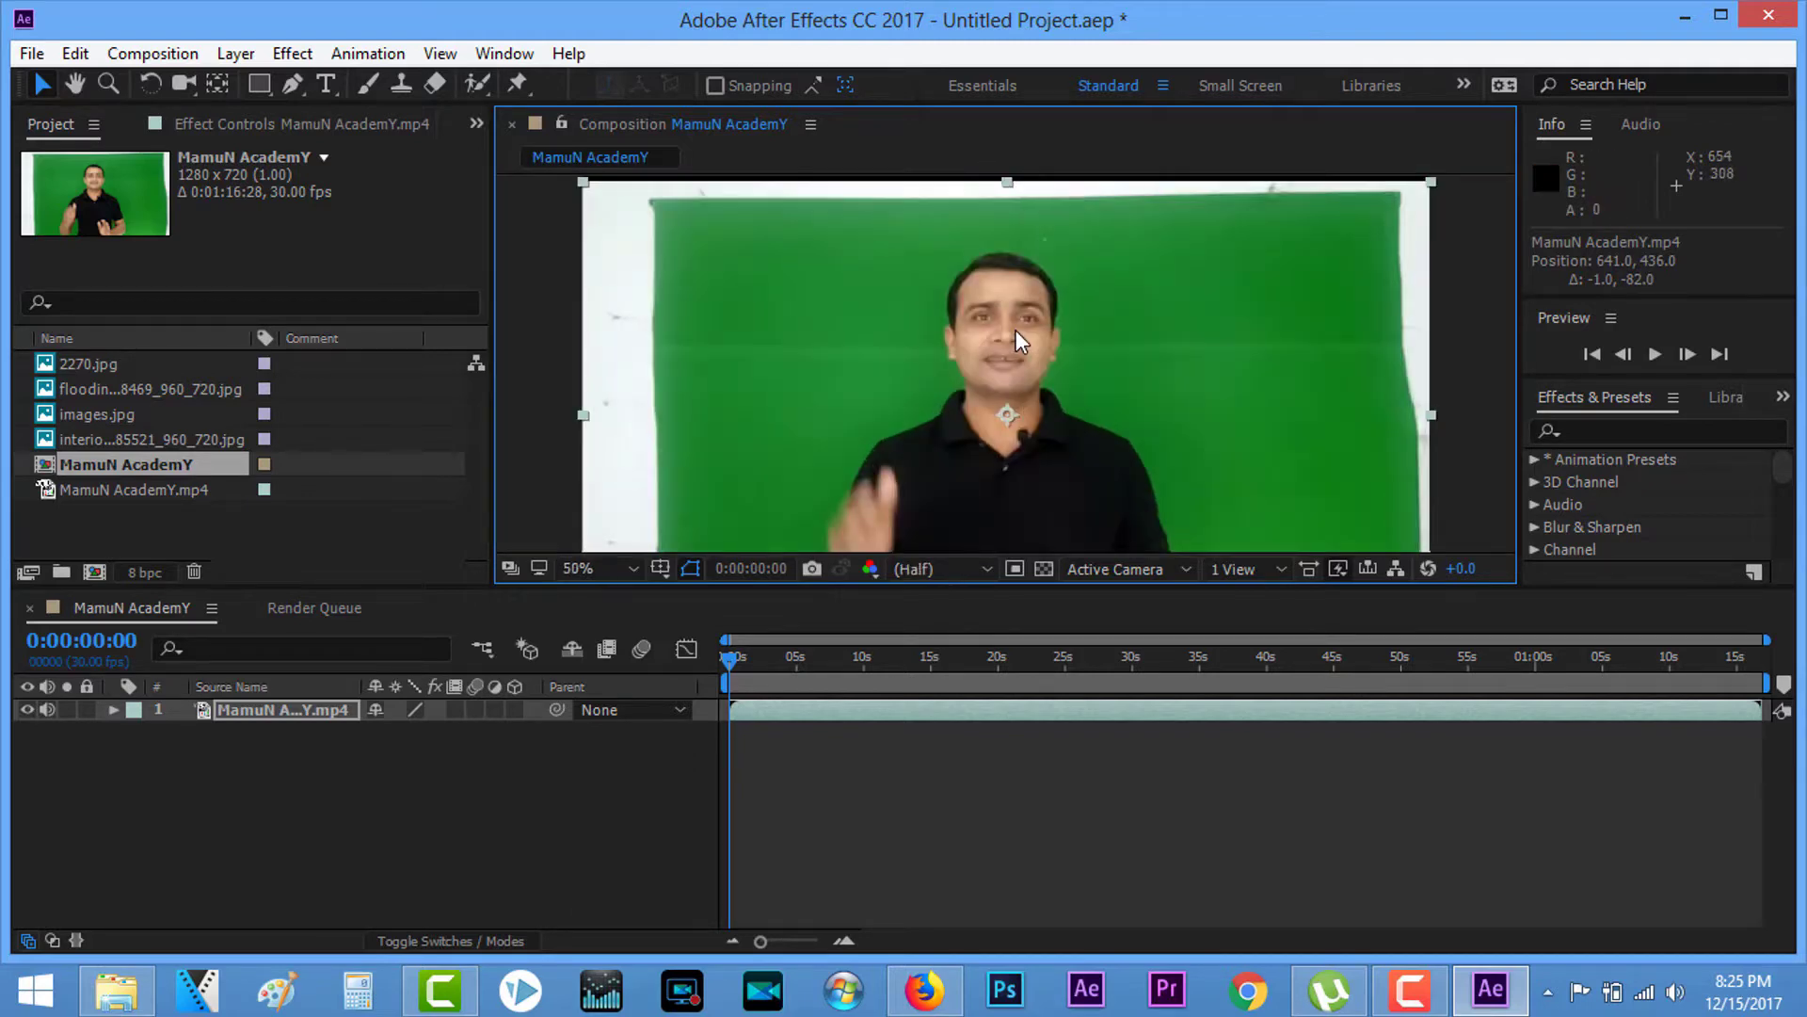
key("period")
key("comma")
key("comma")
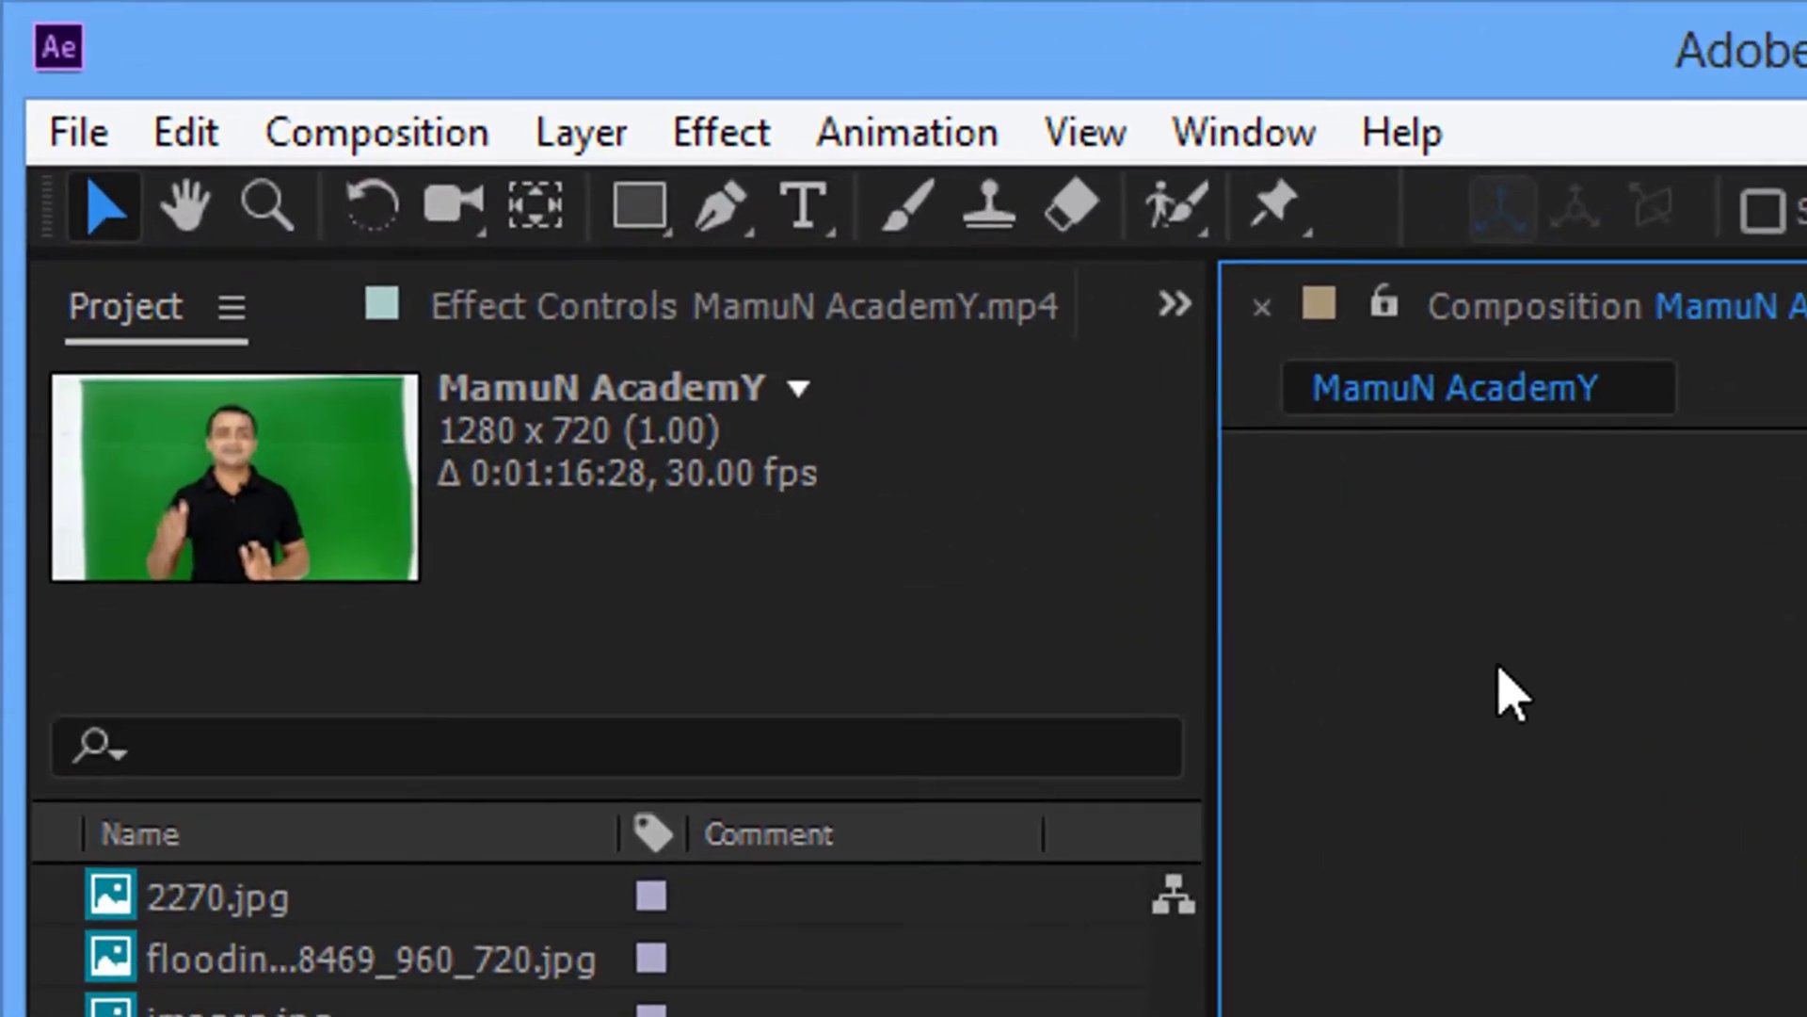
Step: Draw a closed four-point Pen mask around the green screen's corners
left_click(728, 231)
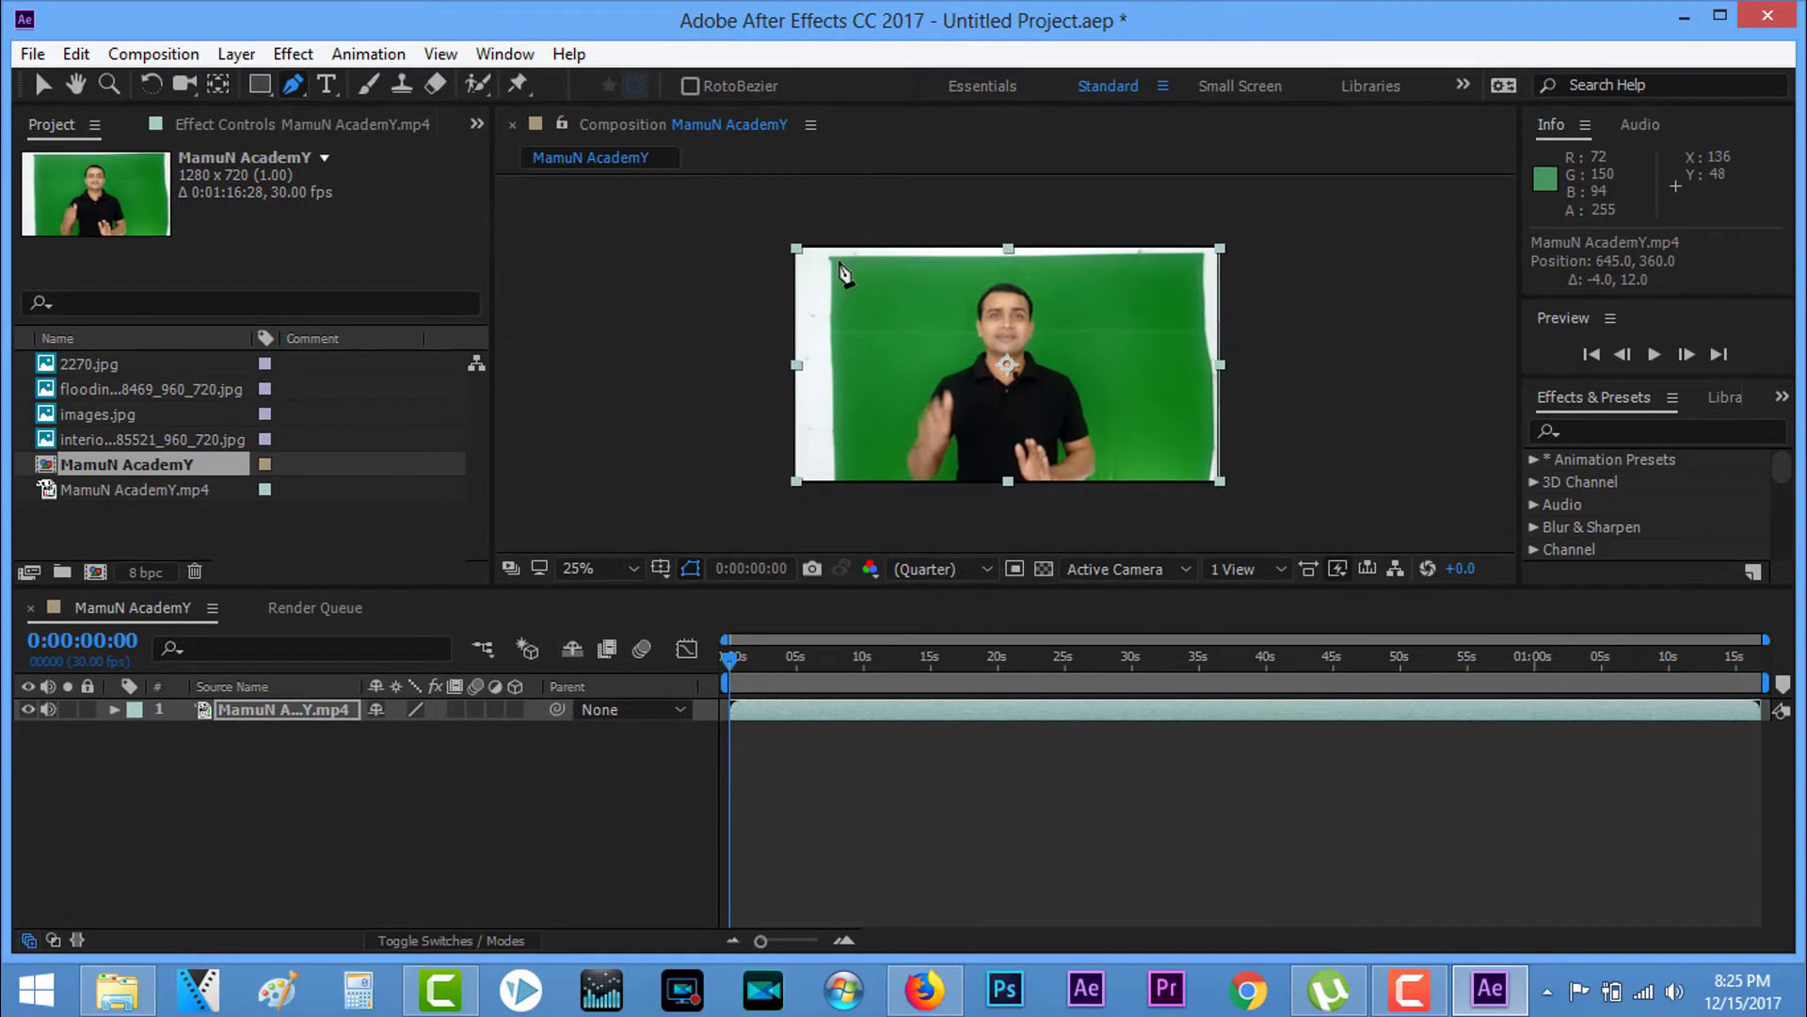
left_click(839, 262)
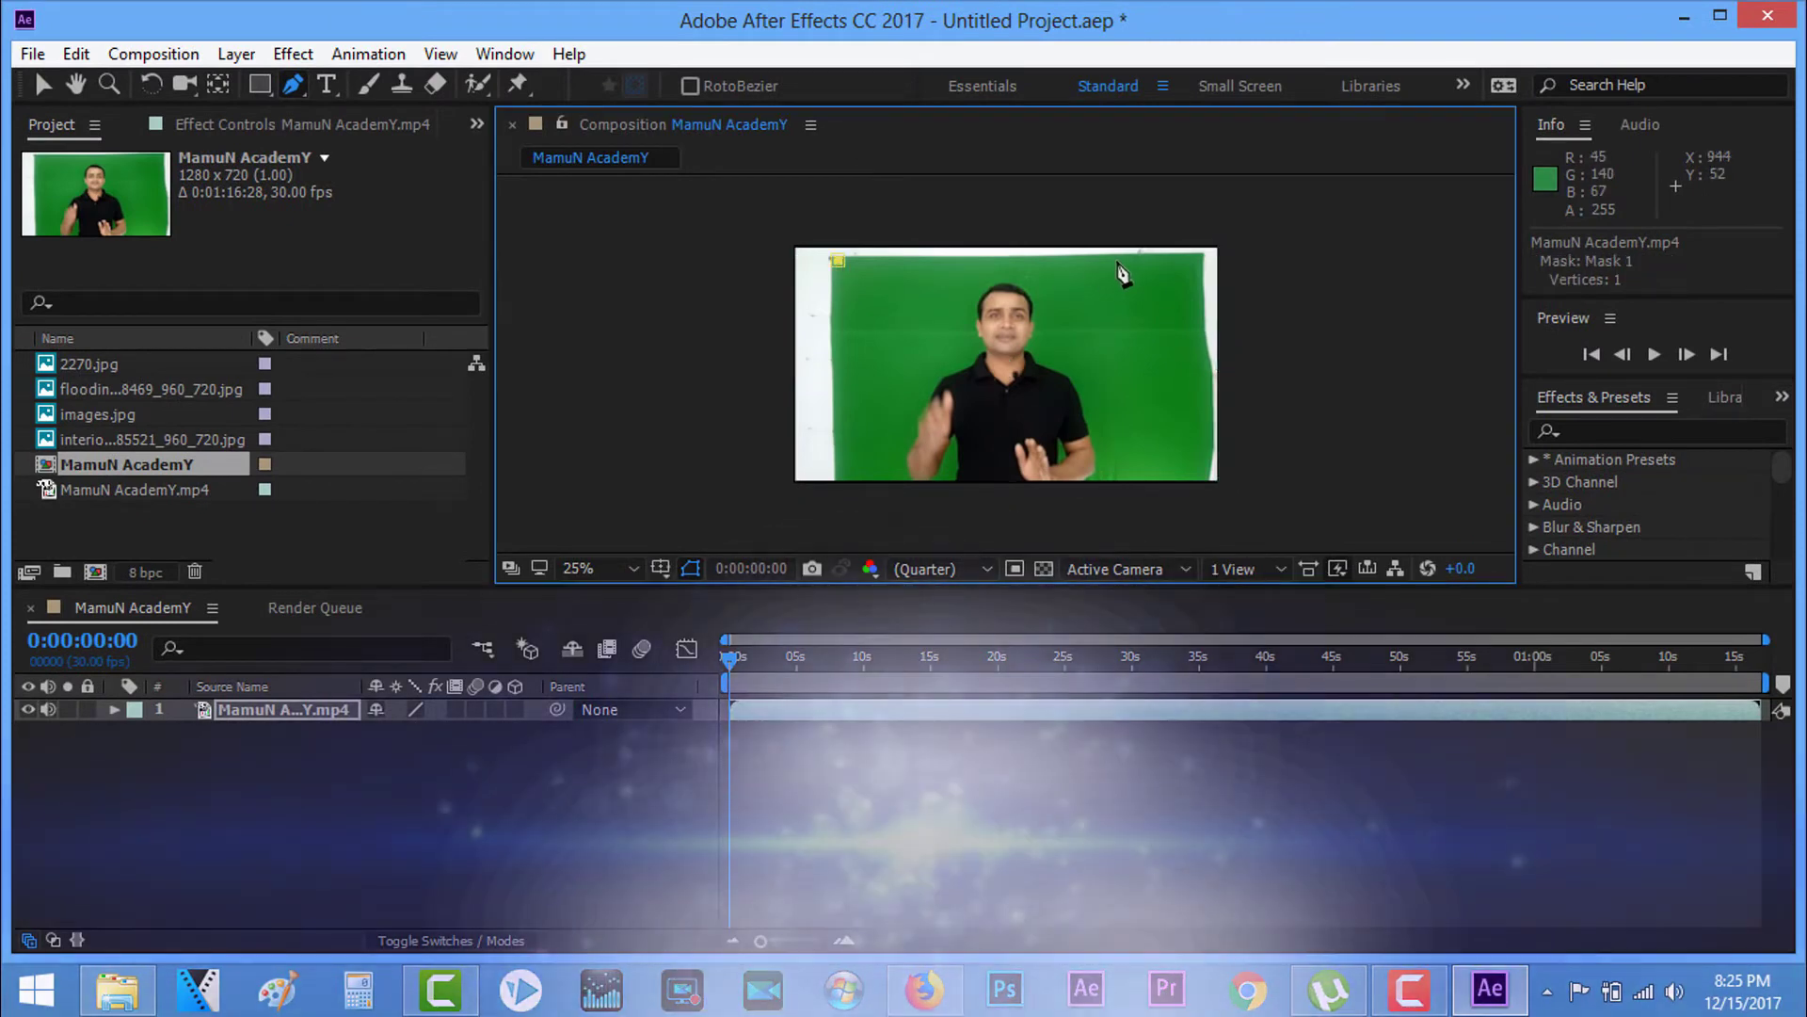
left_click(1195, 262)
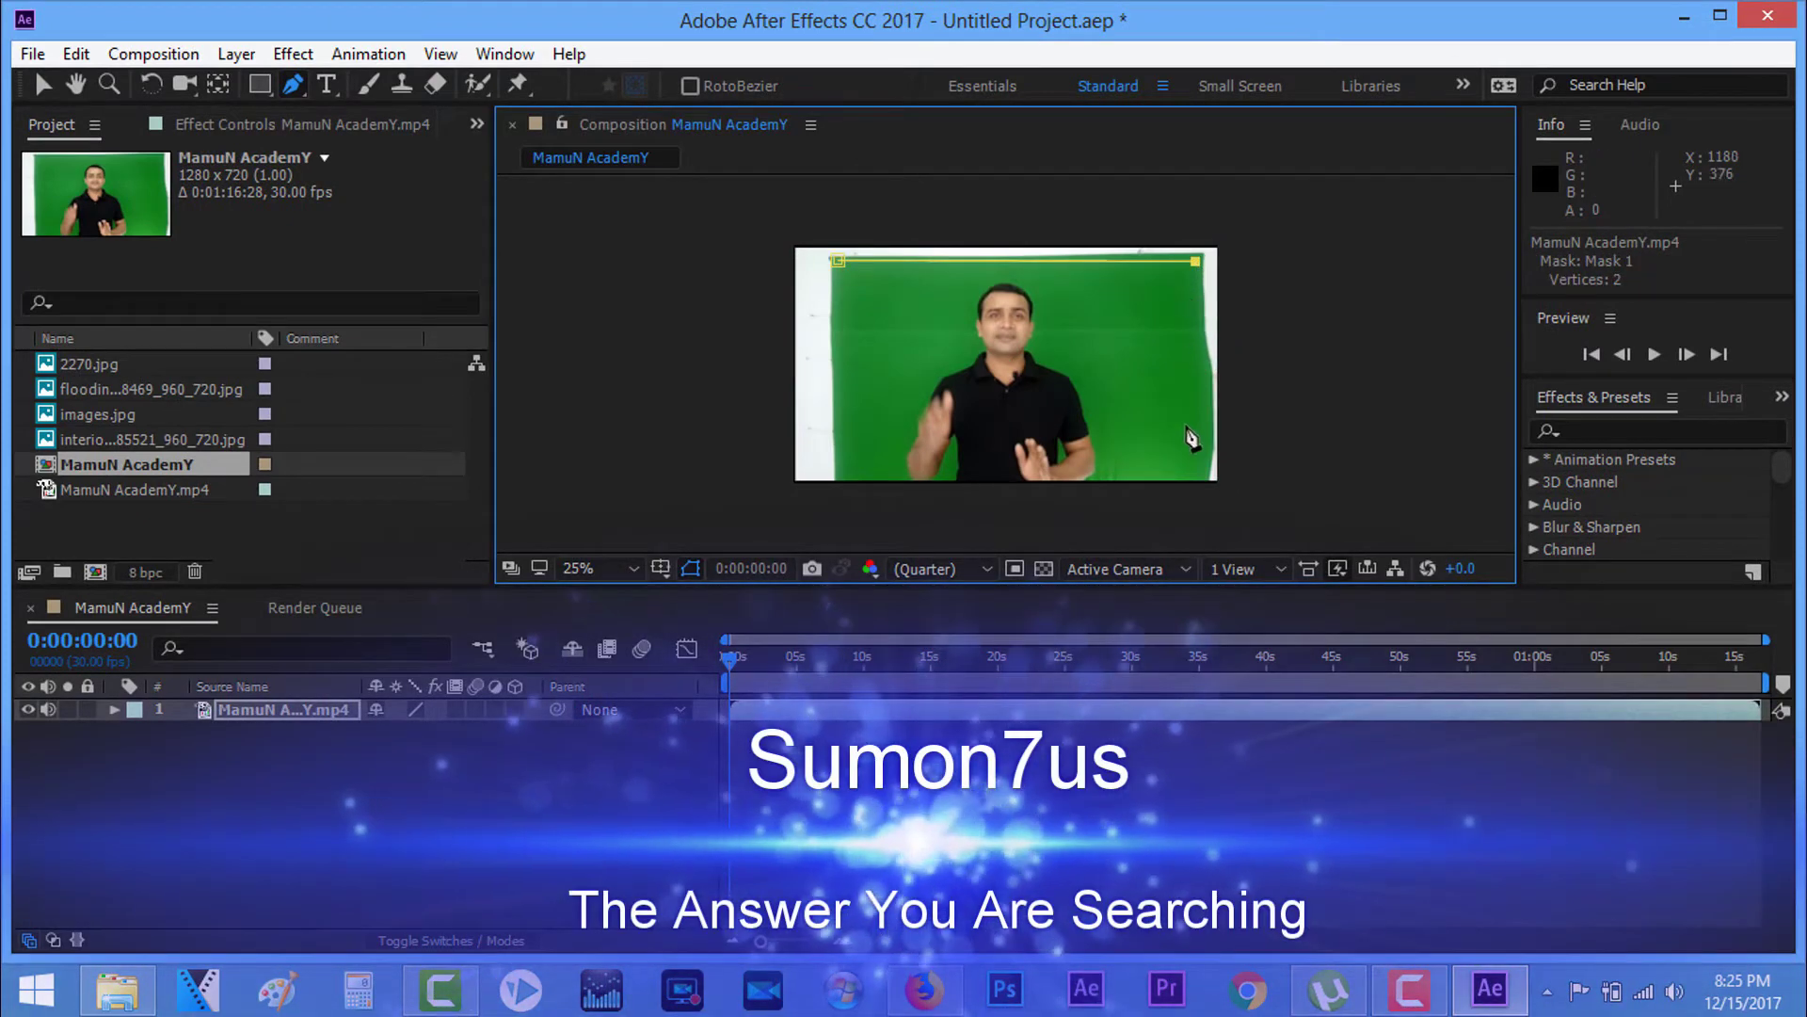
left_click(1200, 479)
left_click(839, 480)
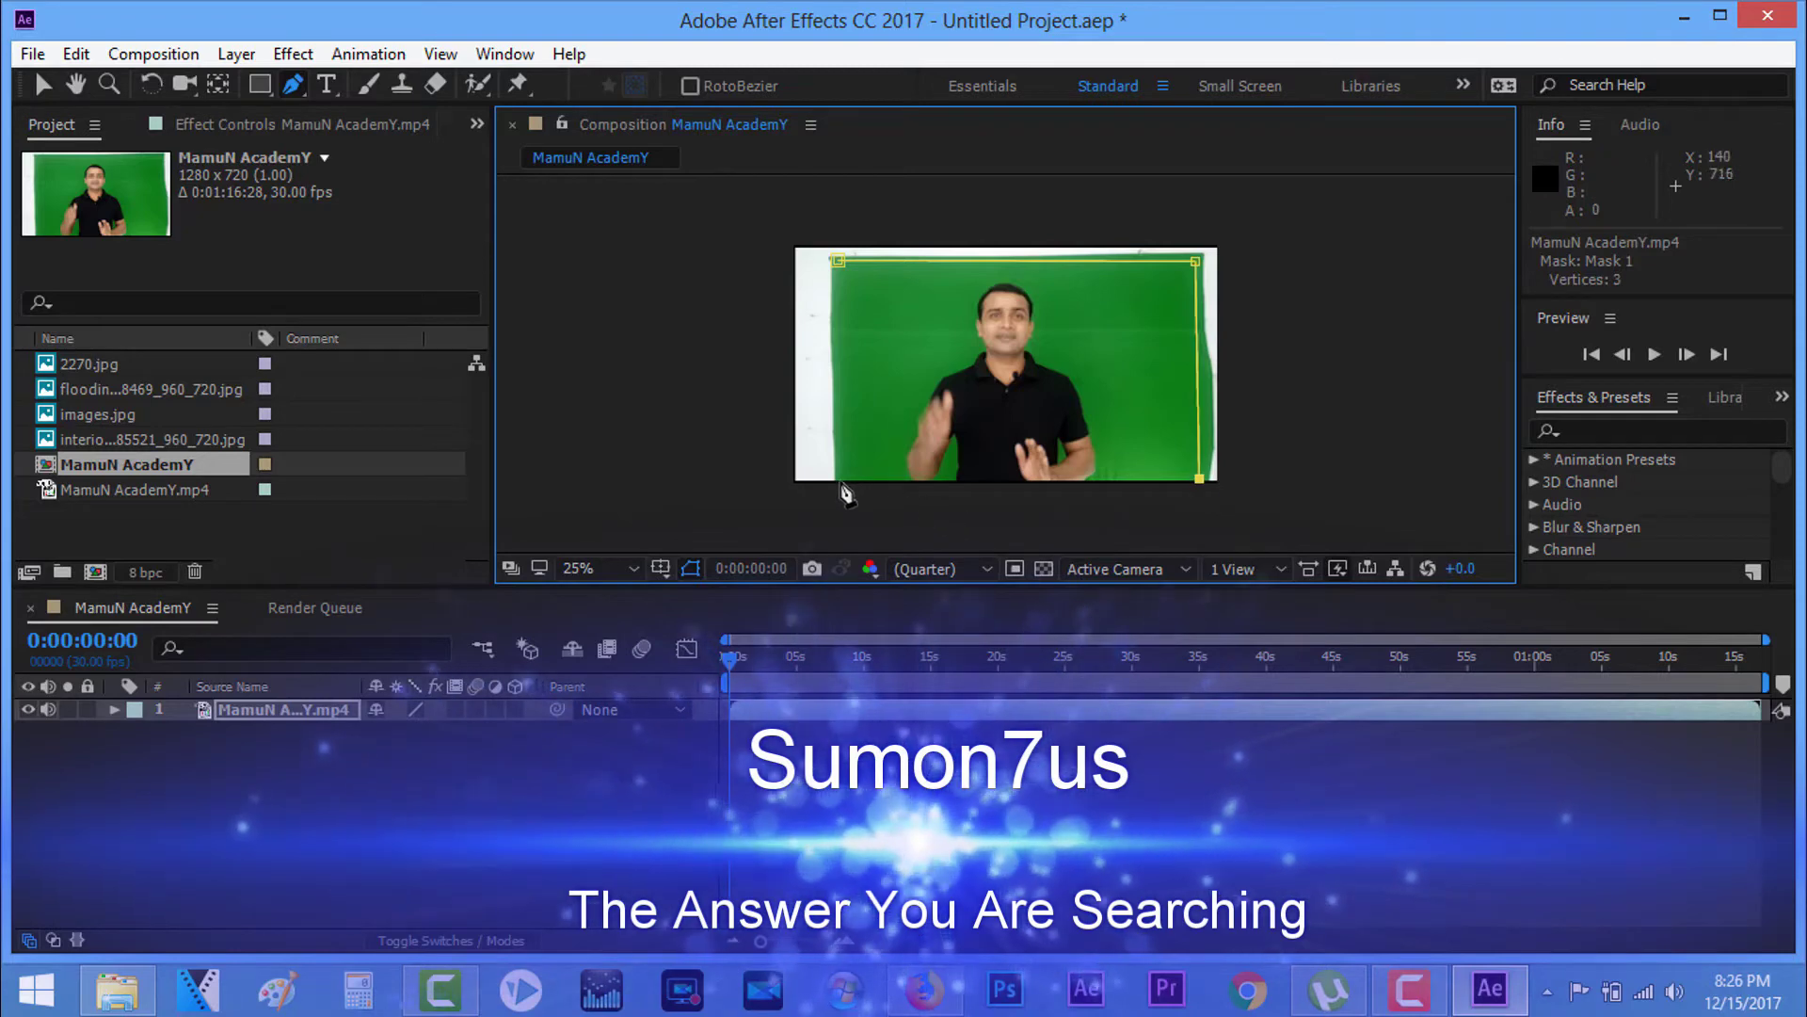
left_click(839, 261)
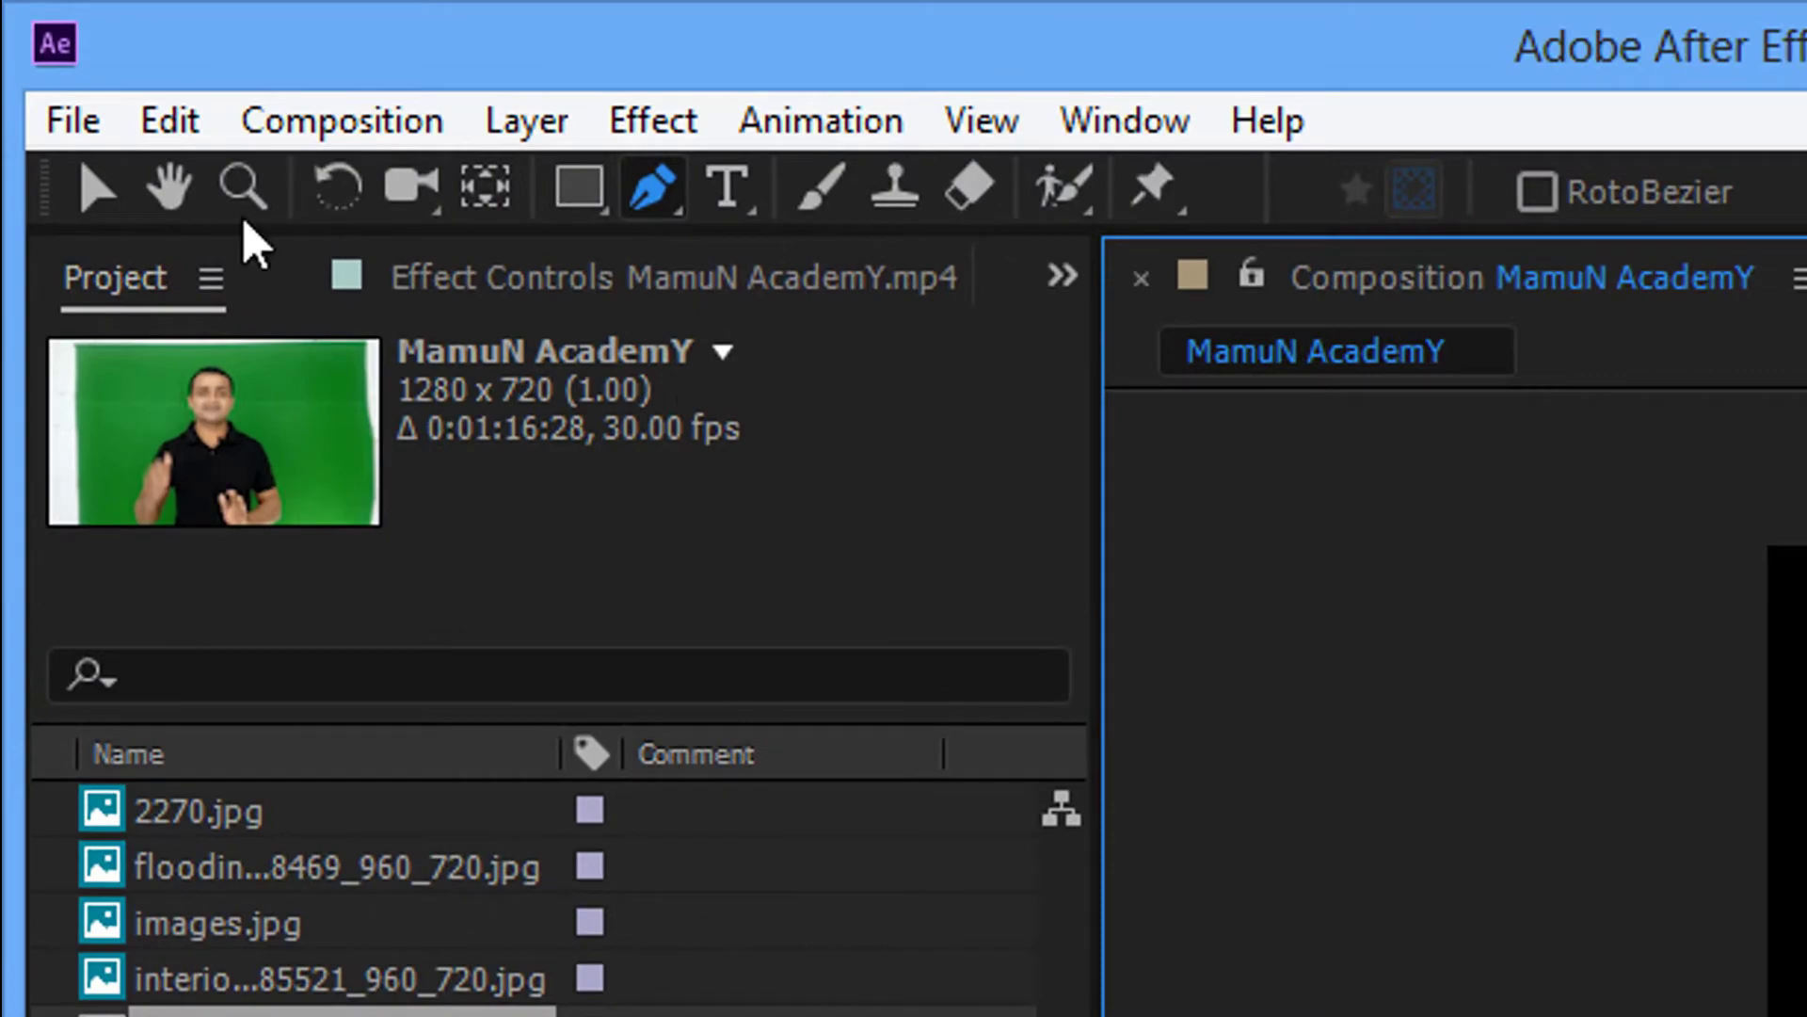
Step: Nudge Mask 1's top-left vertex slightly inward with the Selection tool
left_click(96, 195)
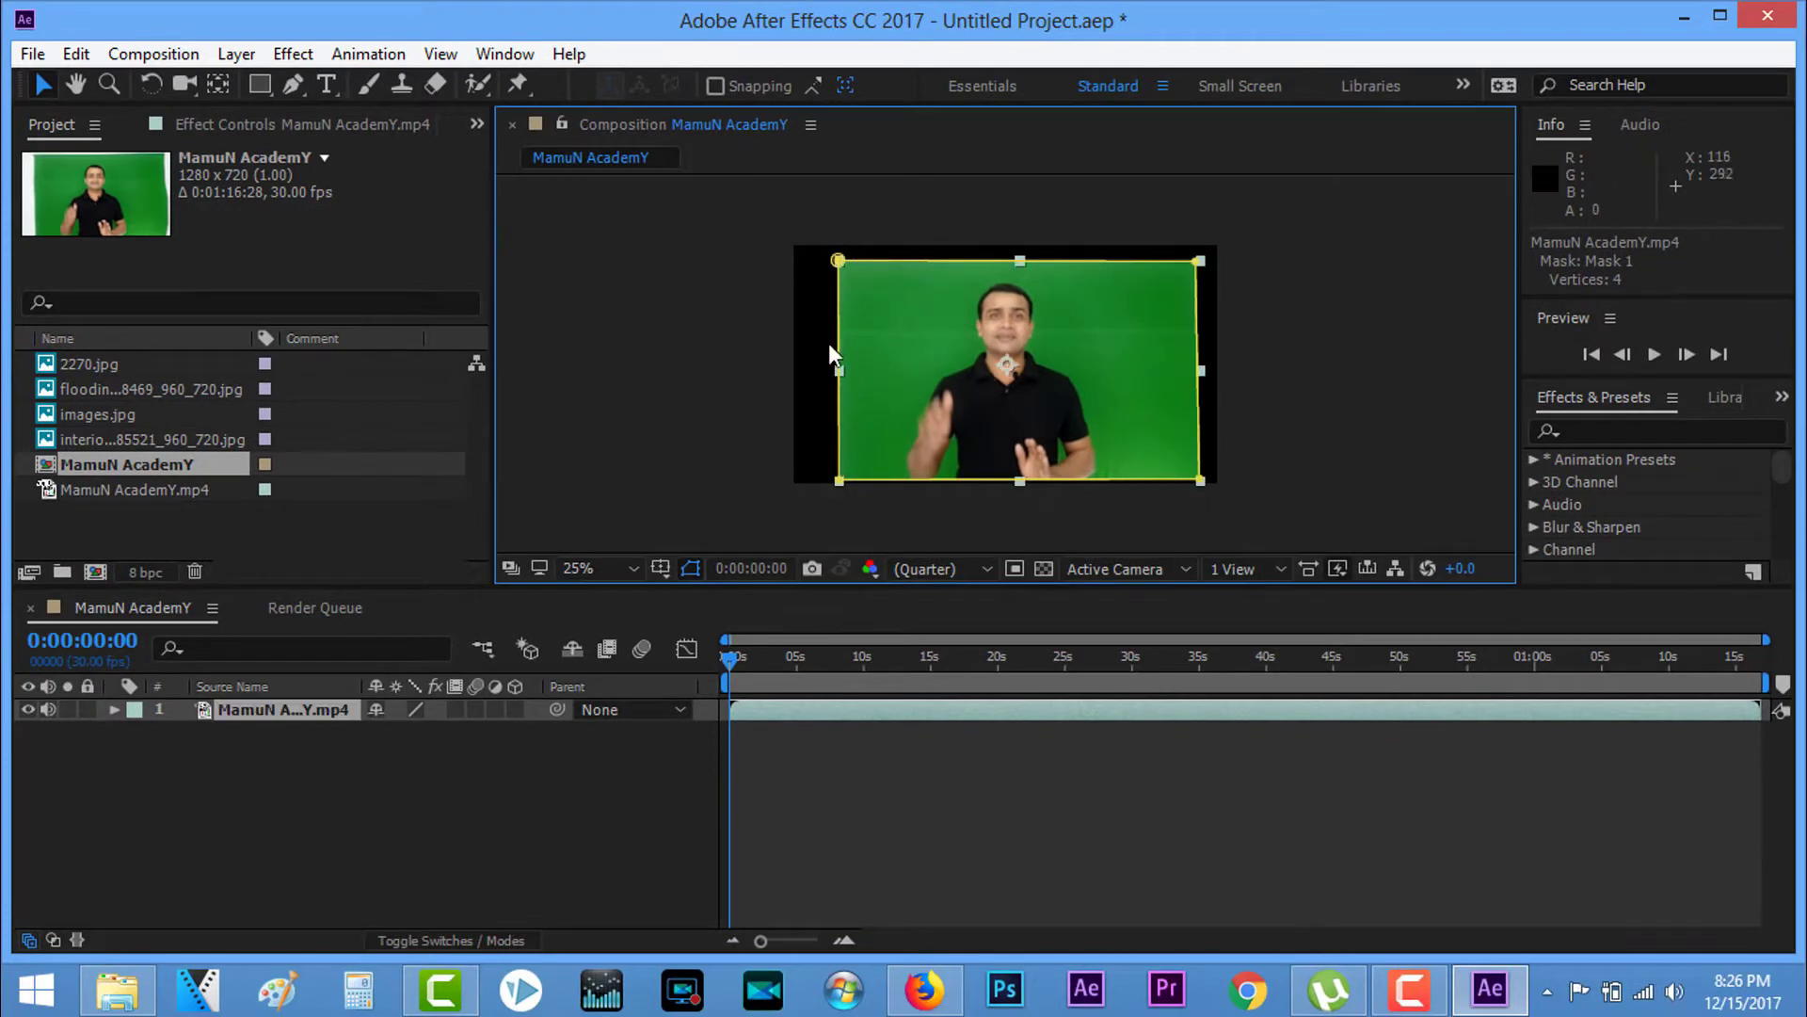
left_click_drag(830, 270, 834, 274)
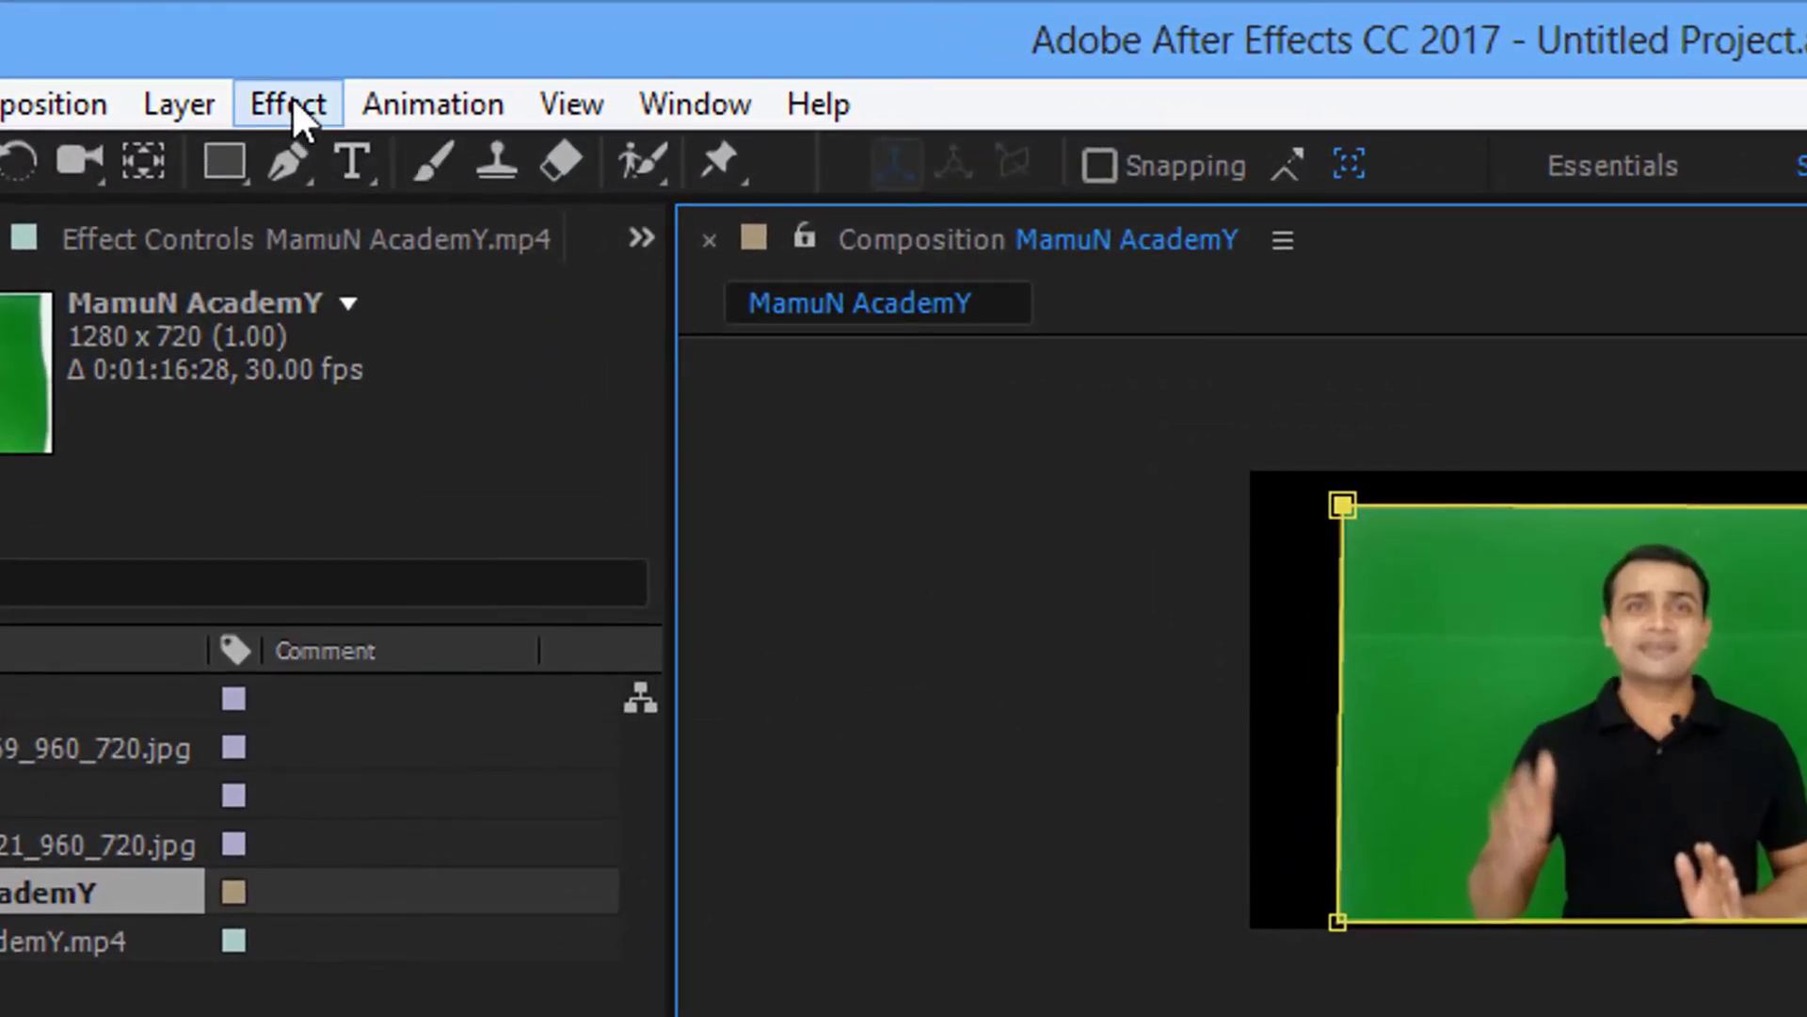
left_click(292, 98)
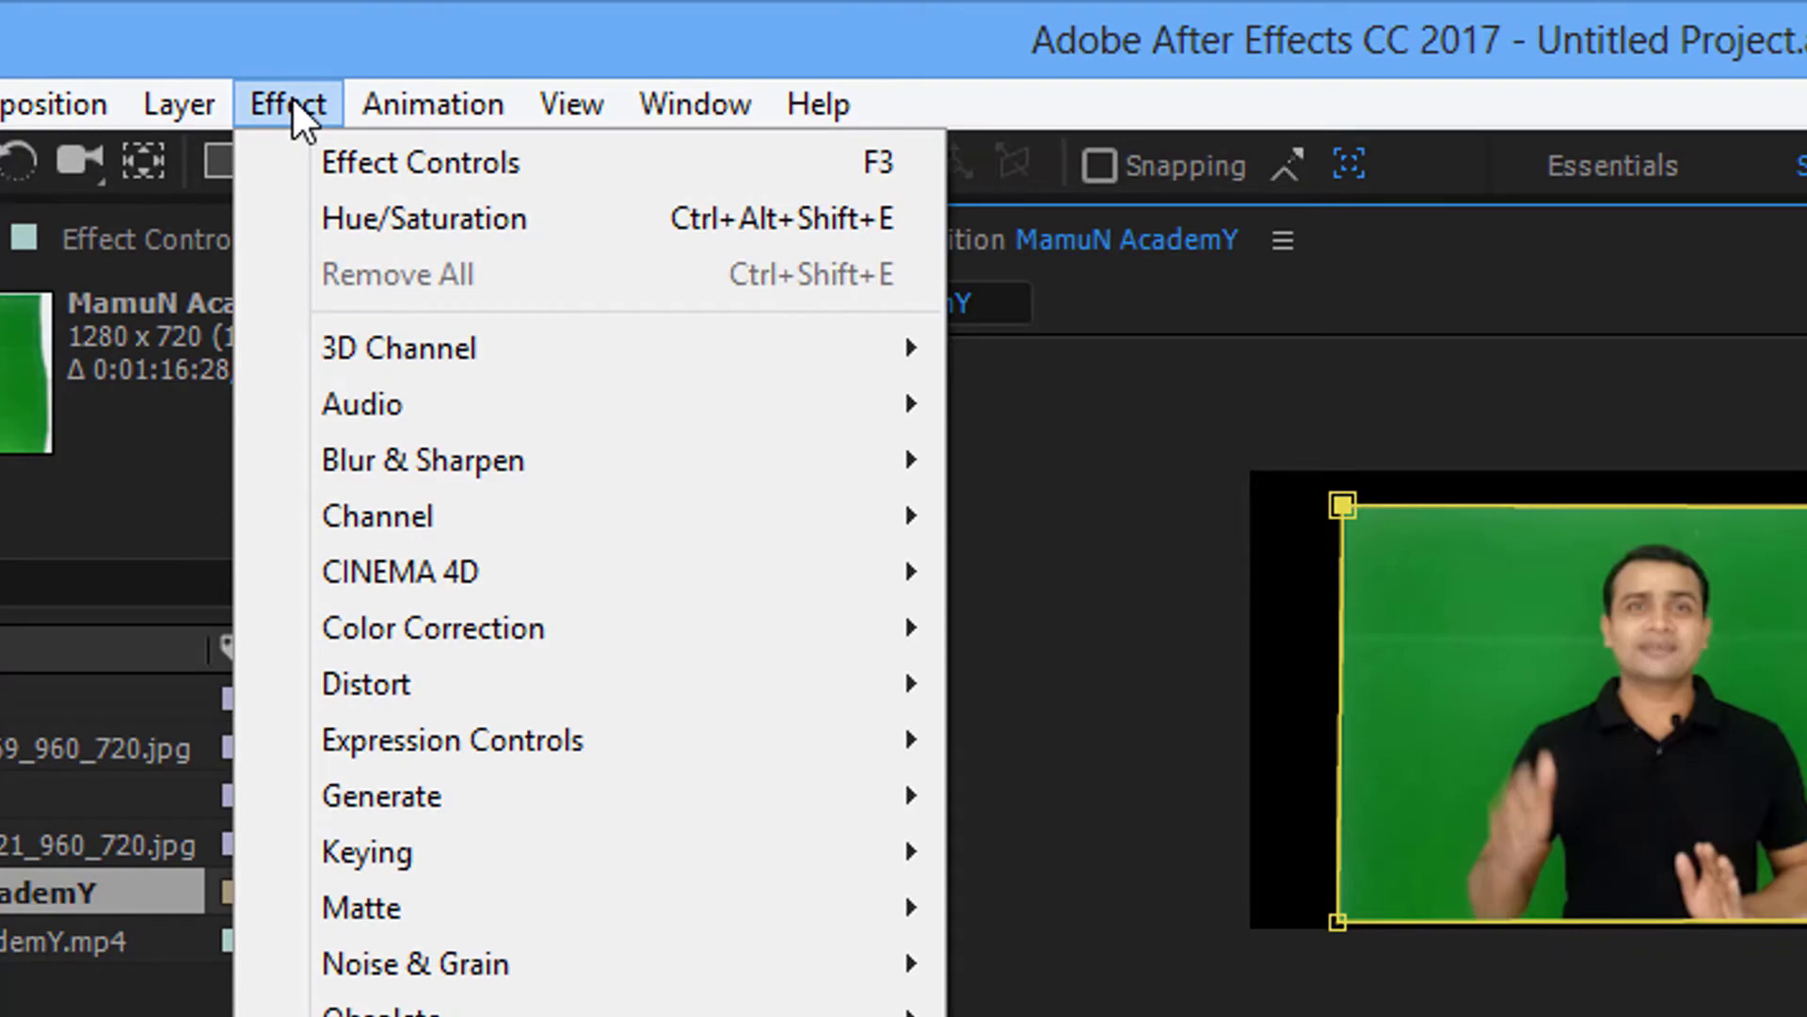
Step: Apply Effect > Keying > Keylight (1.2) and sample the green backdrop as Screen Colour
mouse_move(397, 849)
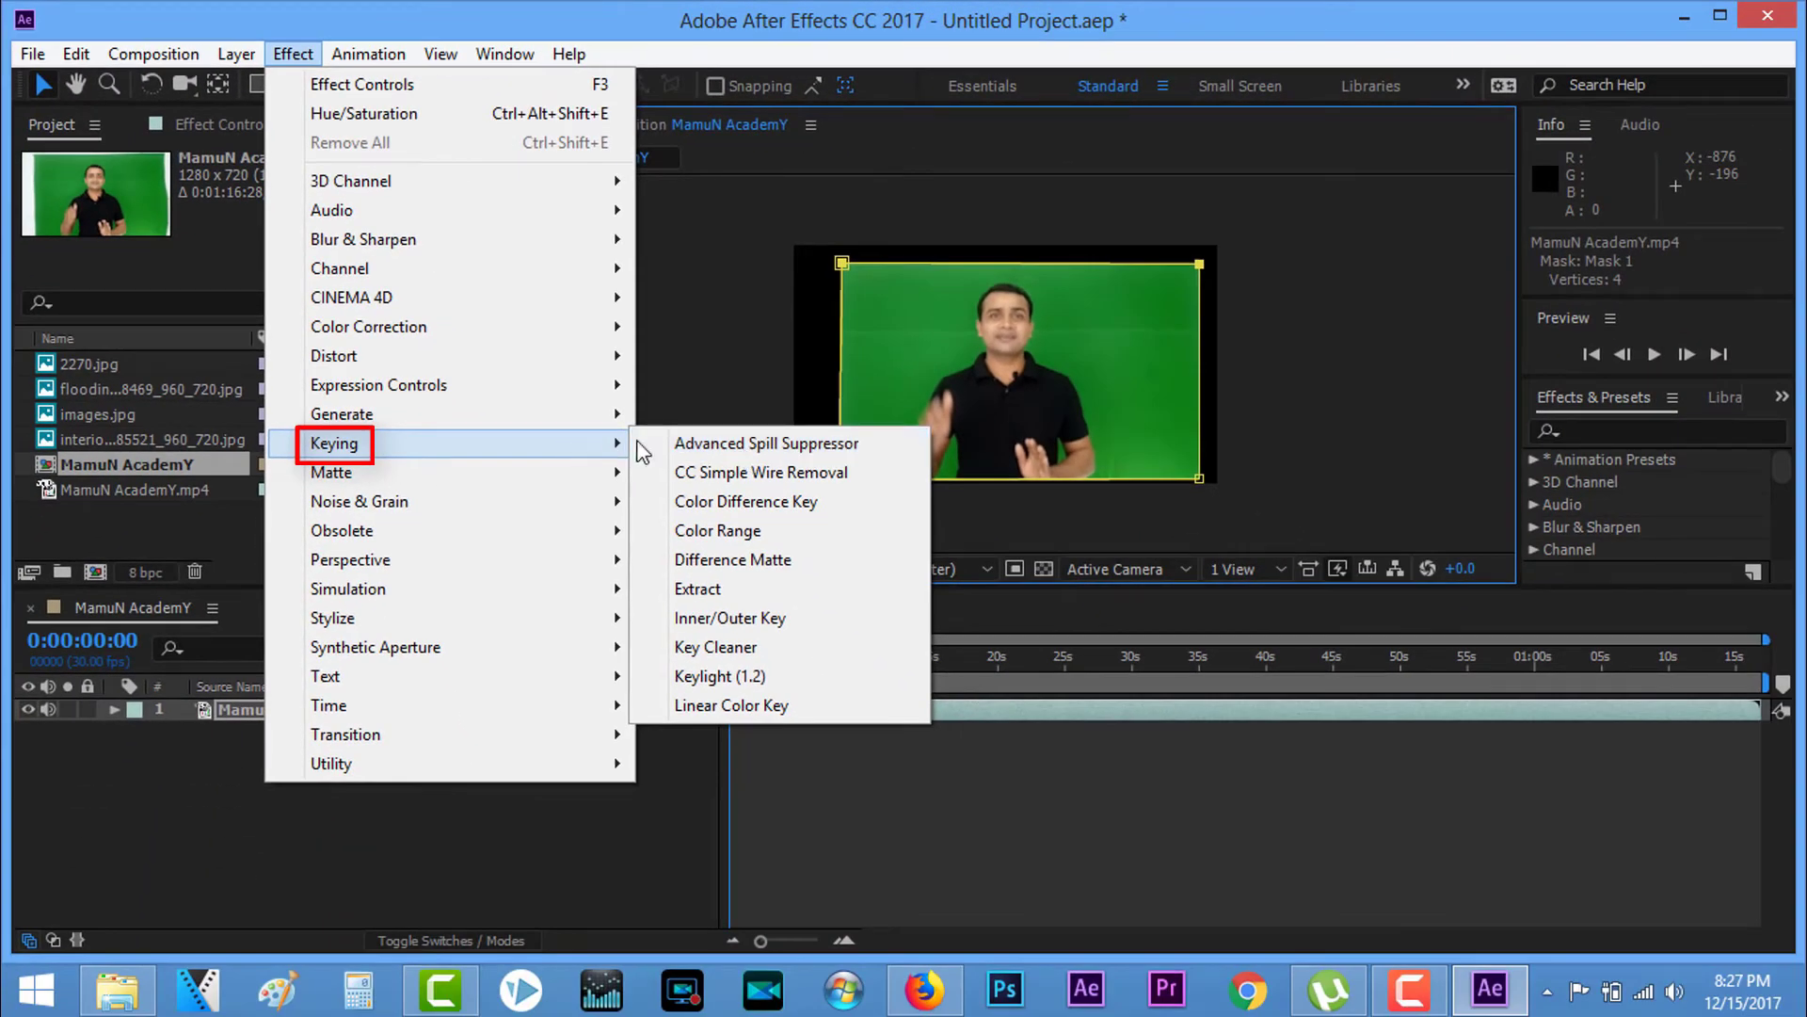
left_click(761, 681)
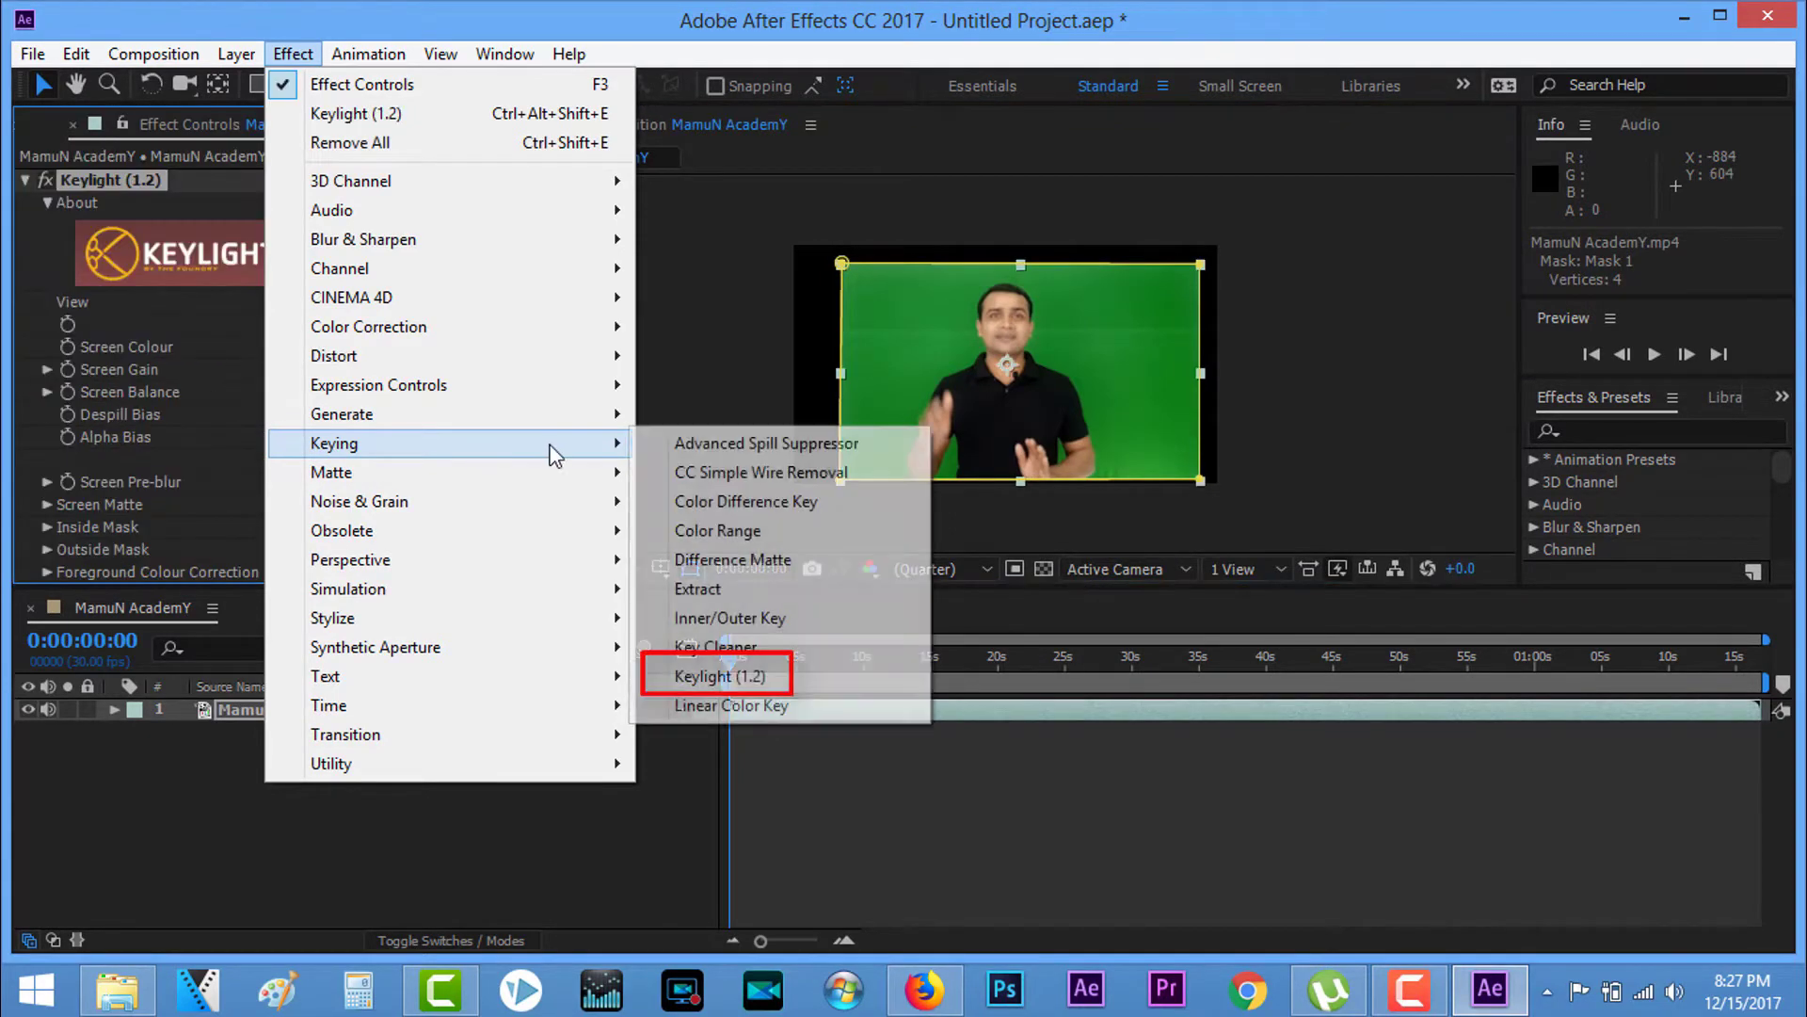
left_click(747, 678)
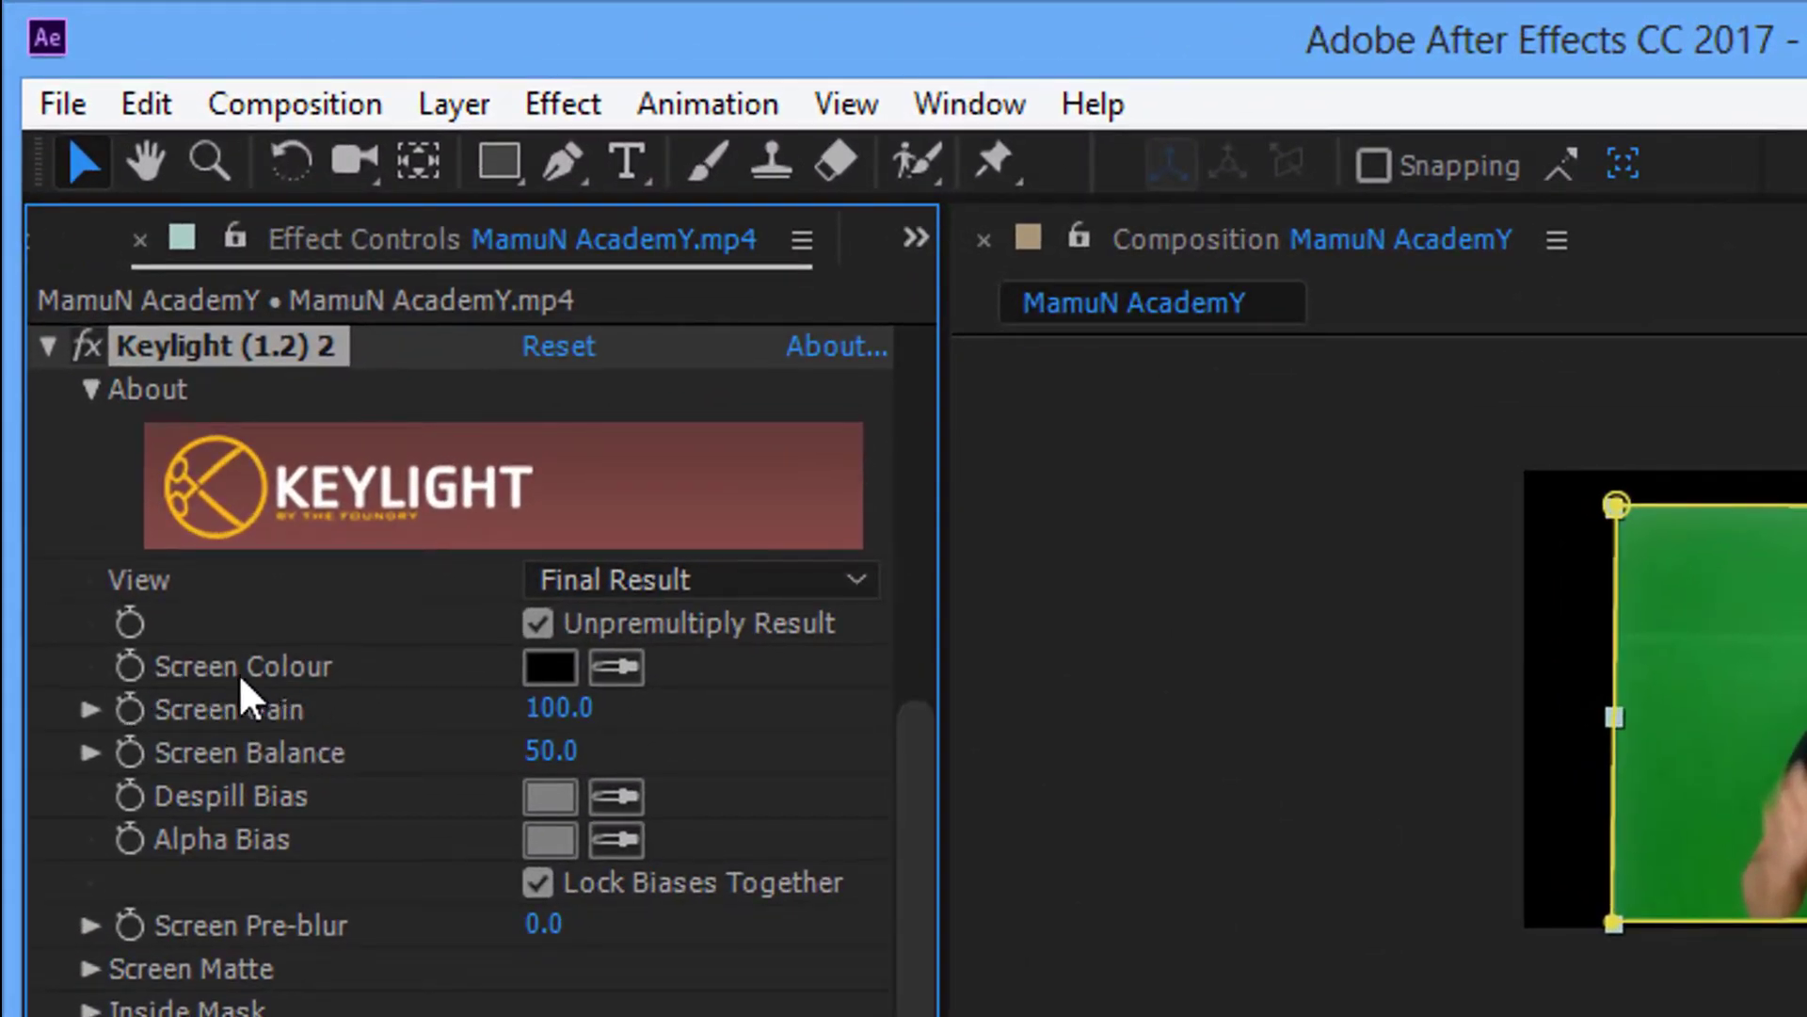
left_click(617, 671)
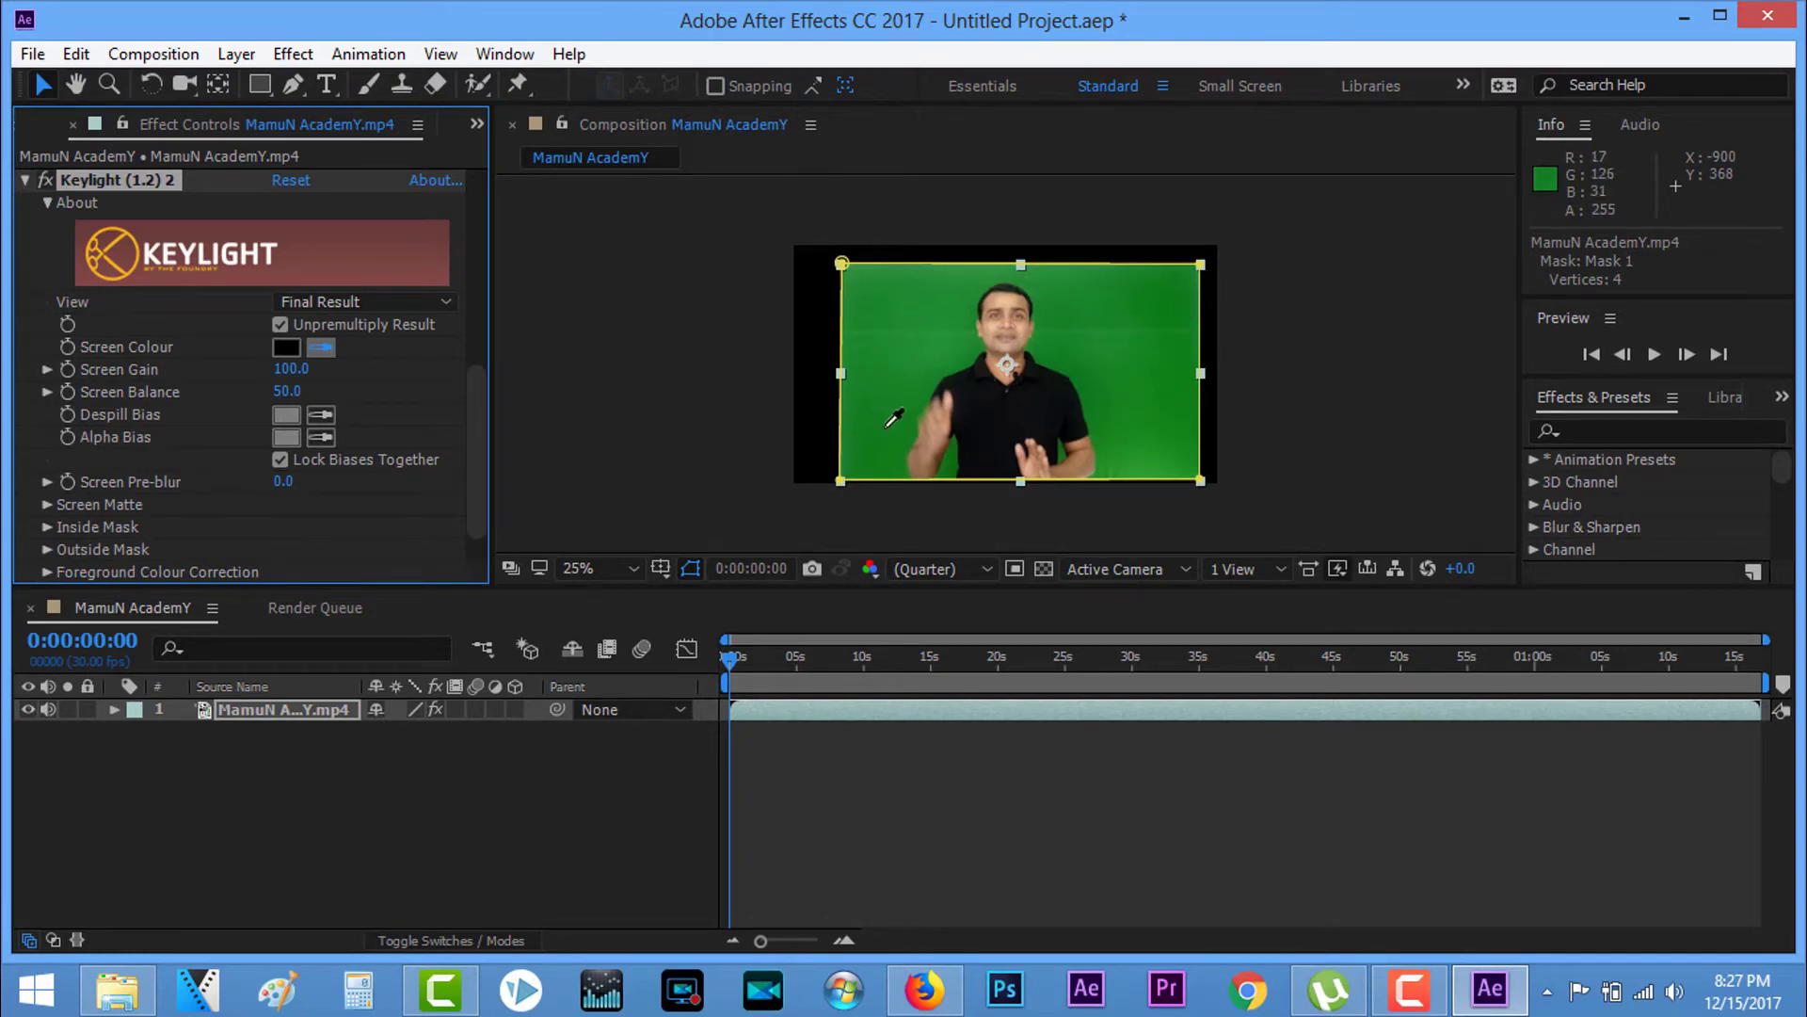
left_click(923, 315)
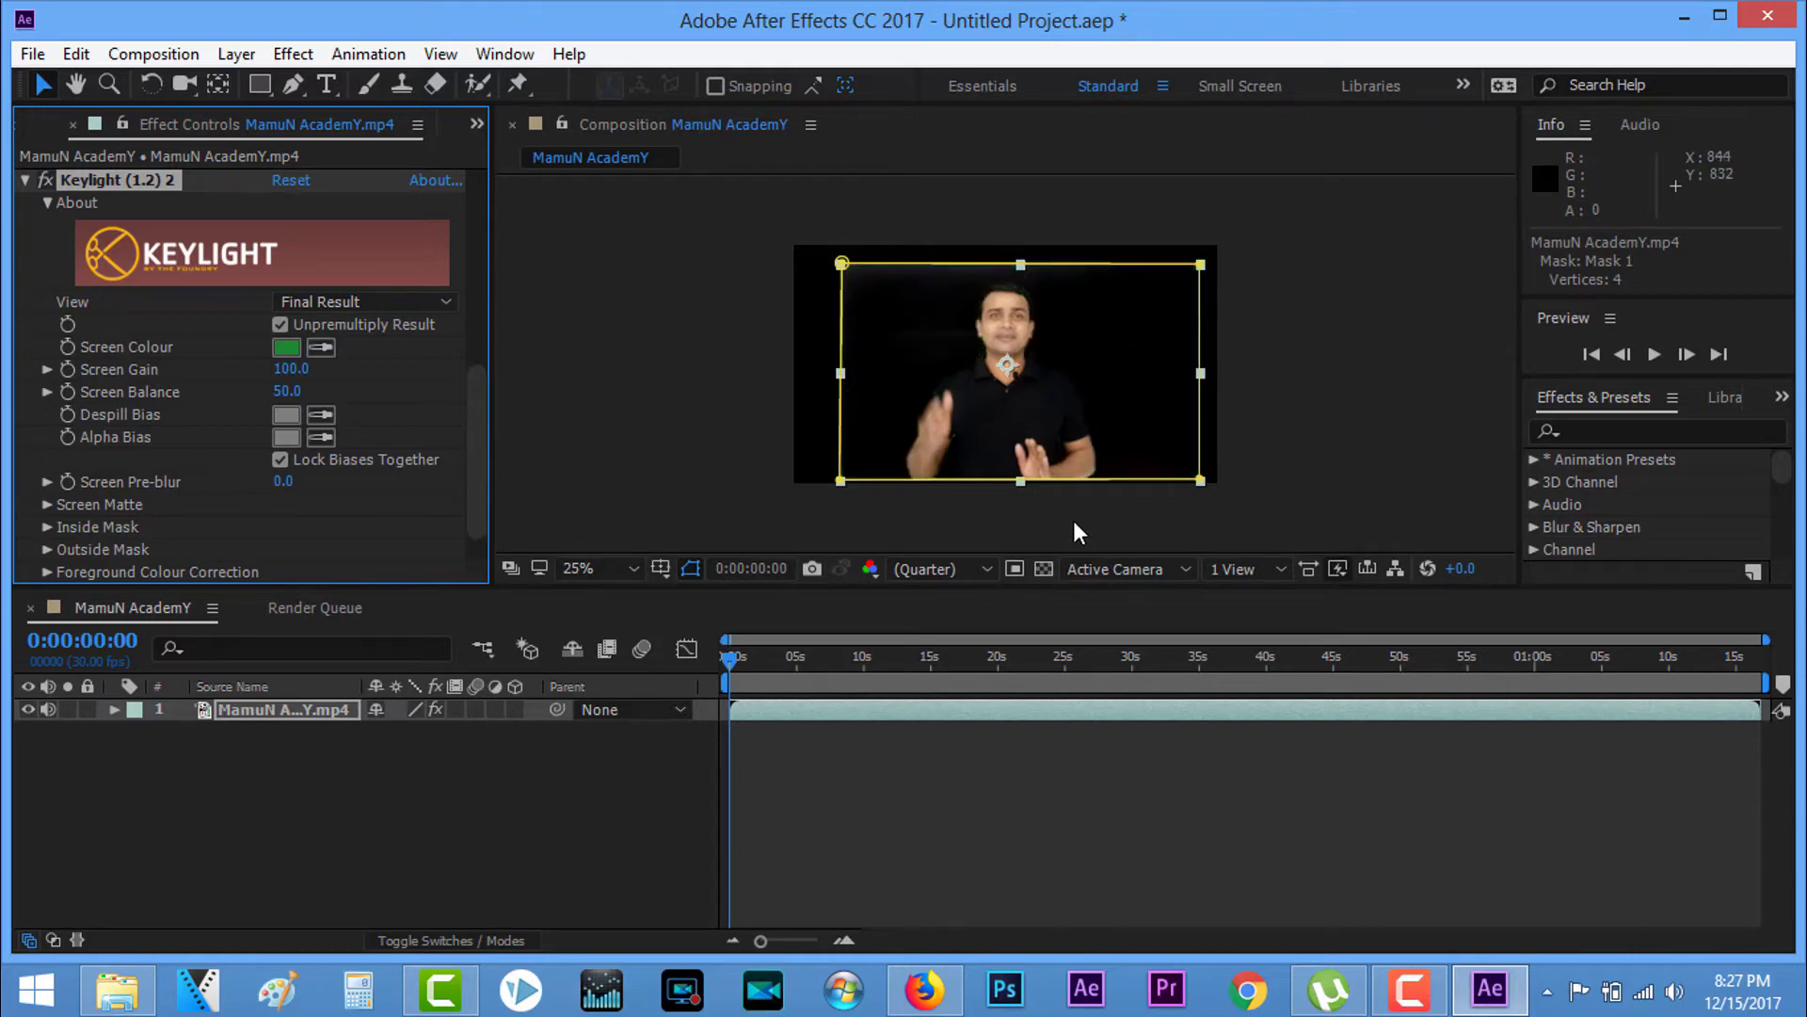
Step: Zoom in on the keyed frame to inspect the presenter's edges
key("period")
scroll(799, 486, "up", 1)
scroll(800, 485, "down", 2)
scroll(1066, 326, "up", 2)
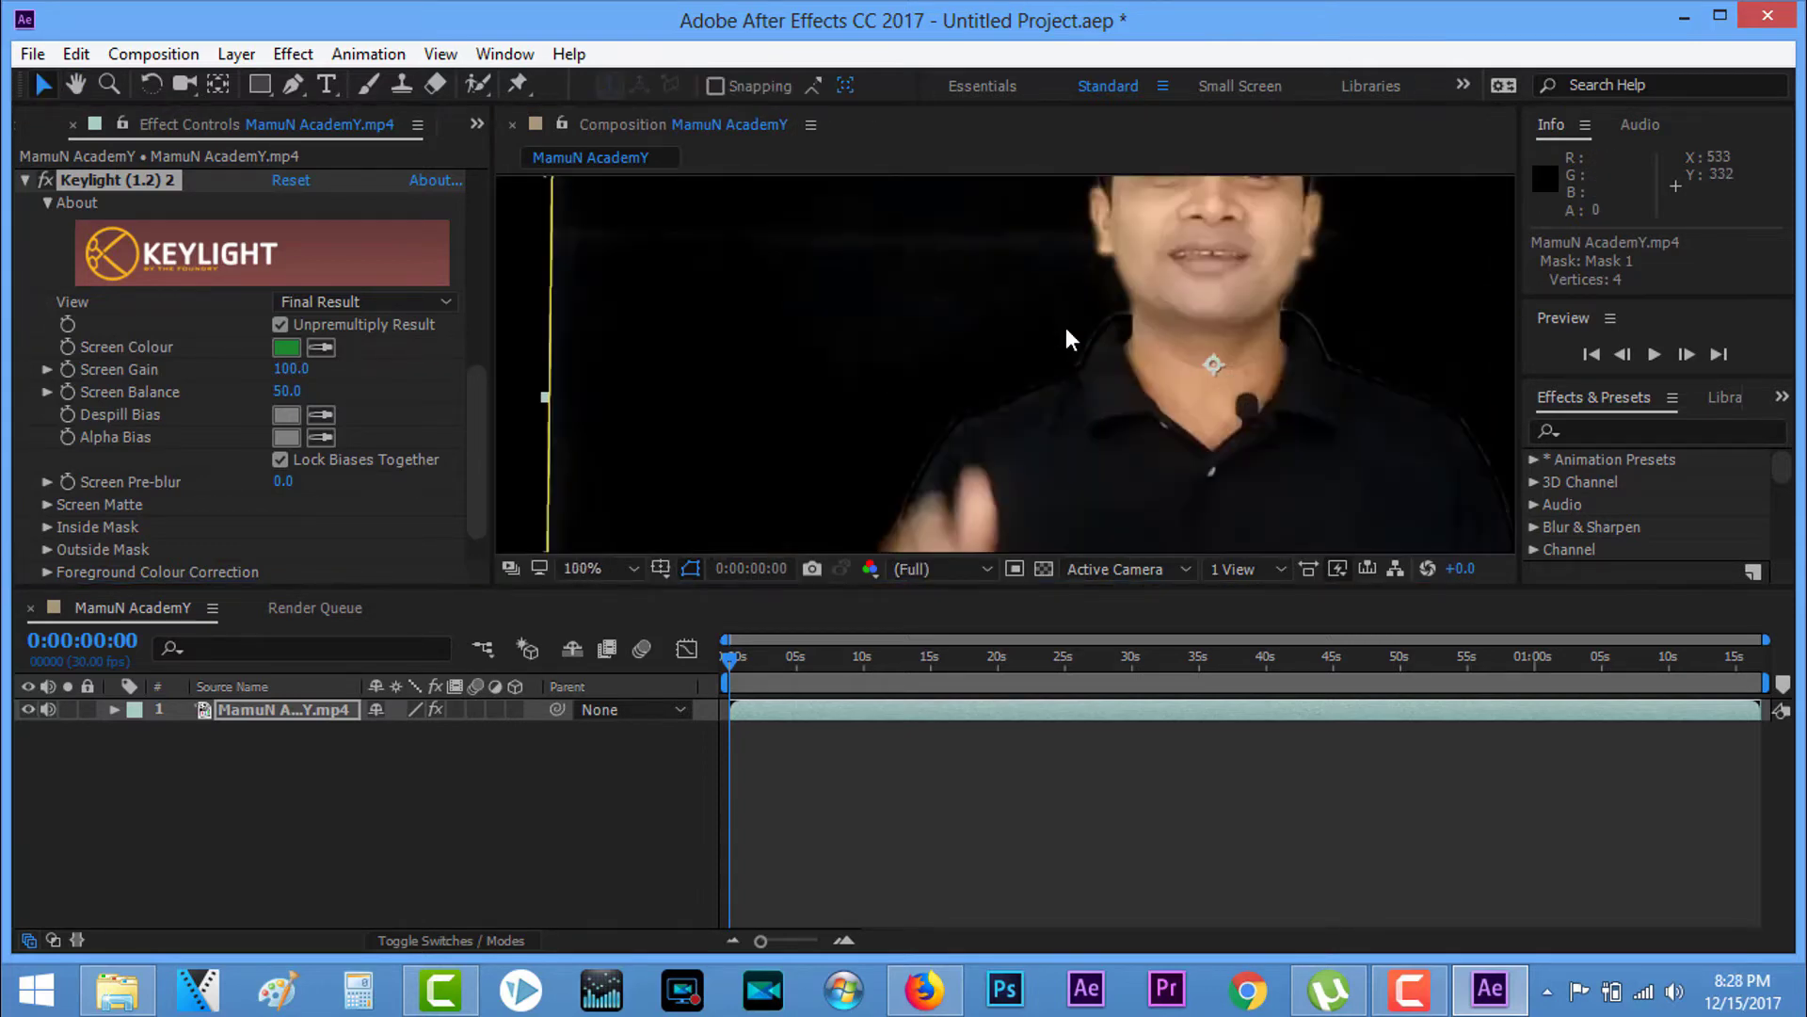
scroll(979, 320, "down", 2)
scroll(980, 327, "down", 2)
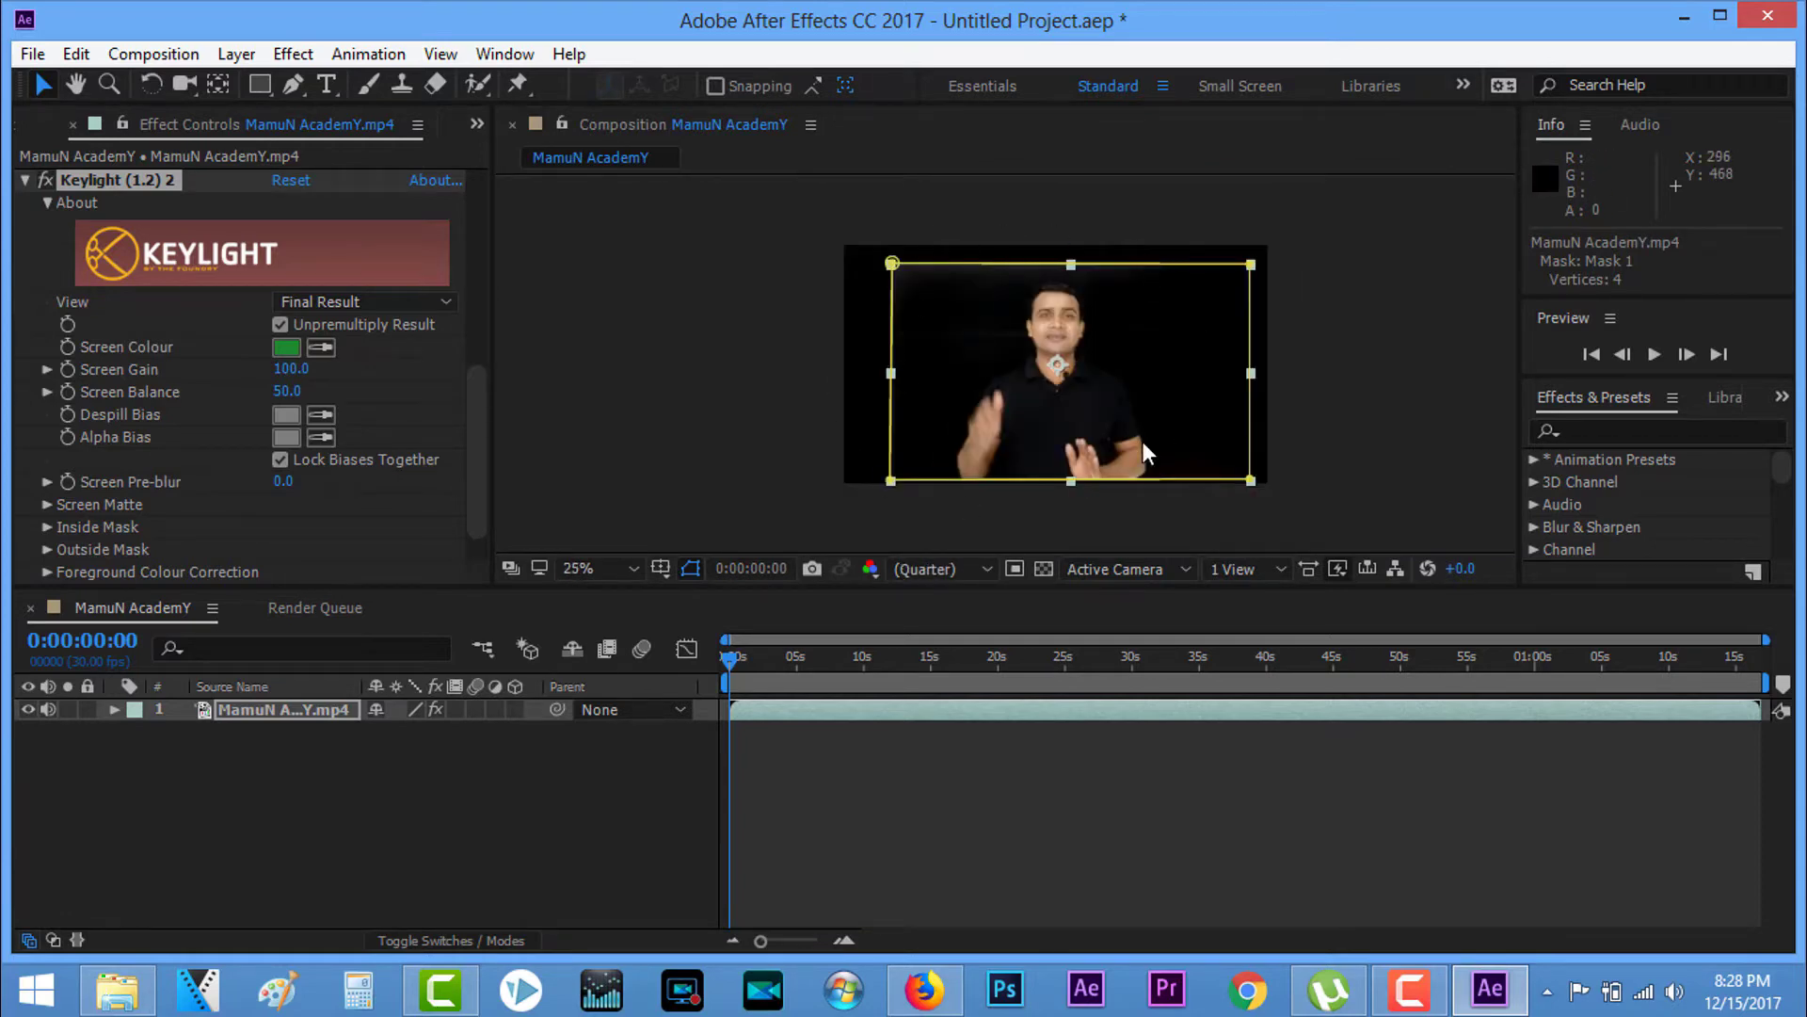
scroll(855, 488, "up", 2)
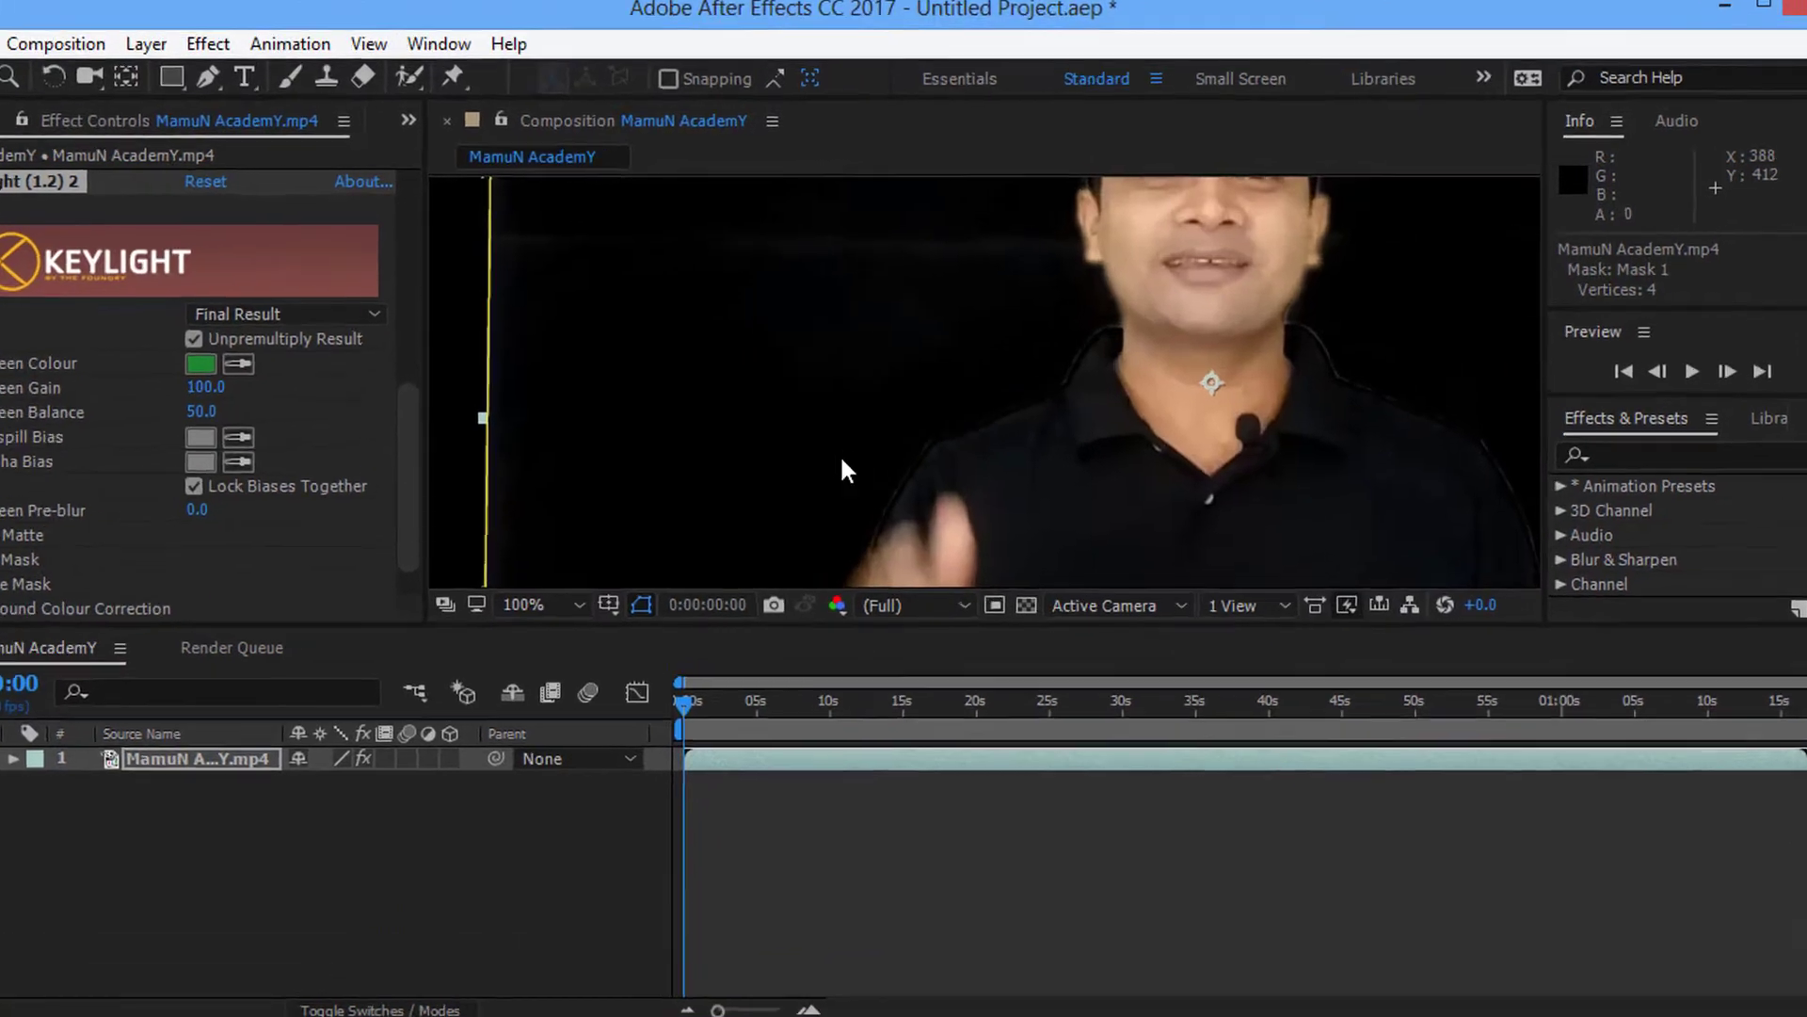
scroll(642, 598, "up", 2)
scroll(642, 598, "down", 2)
scroll(642, 599, "down", 2)
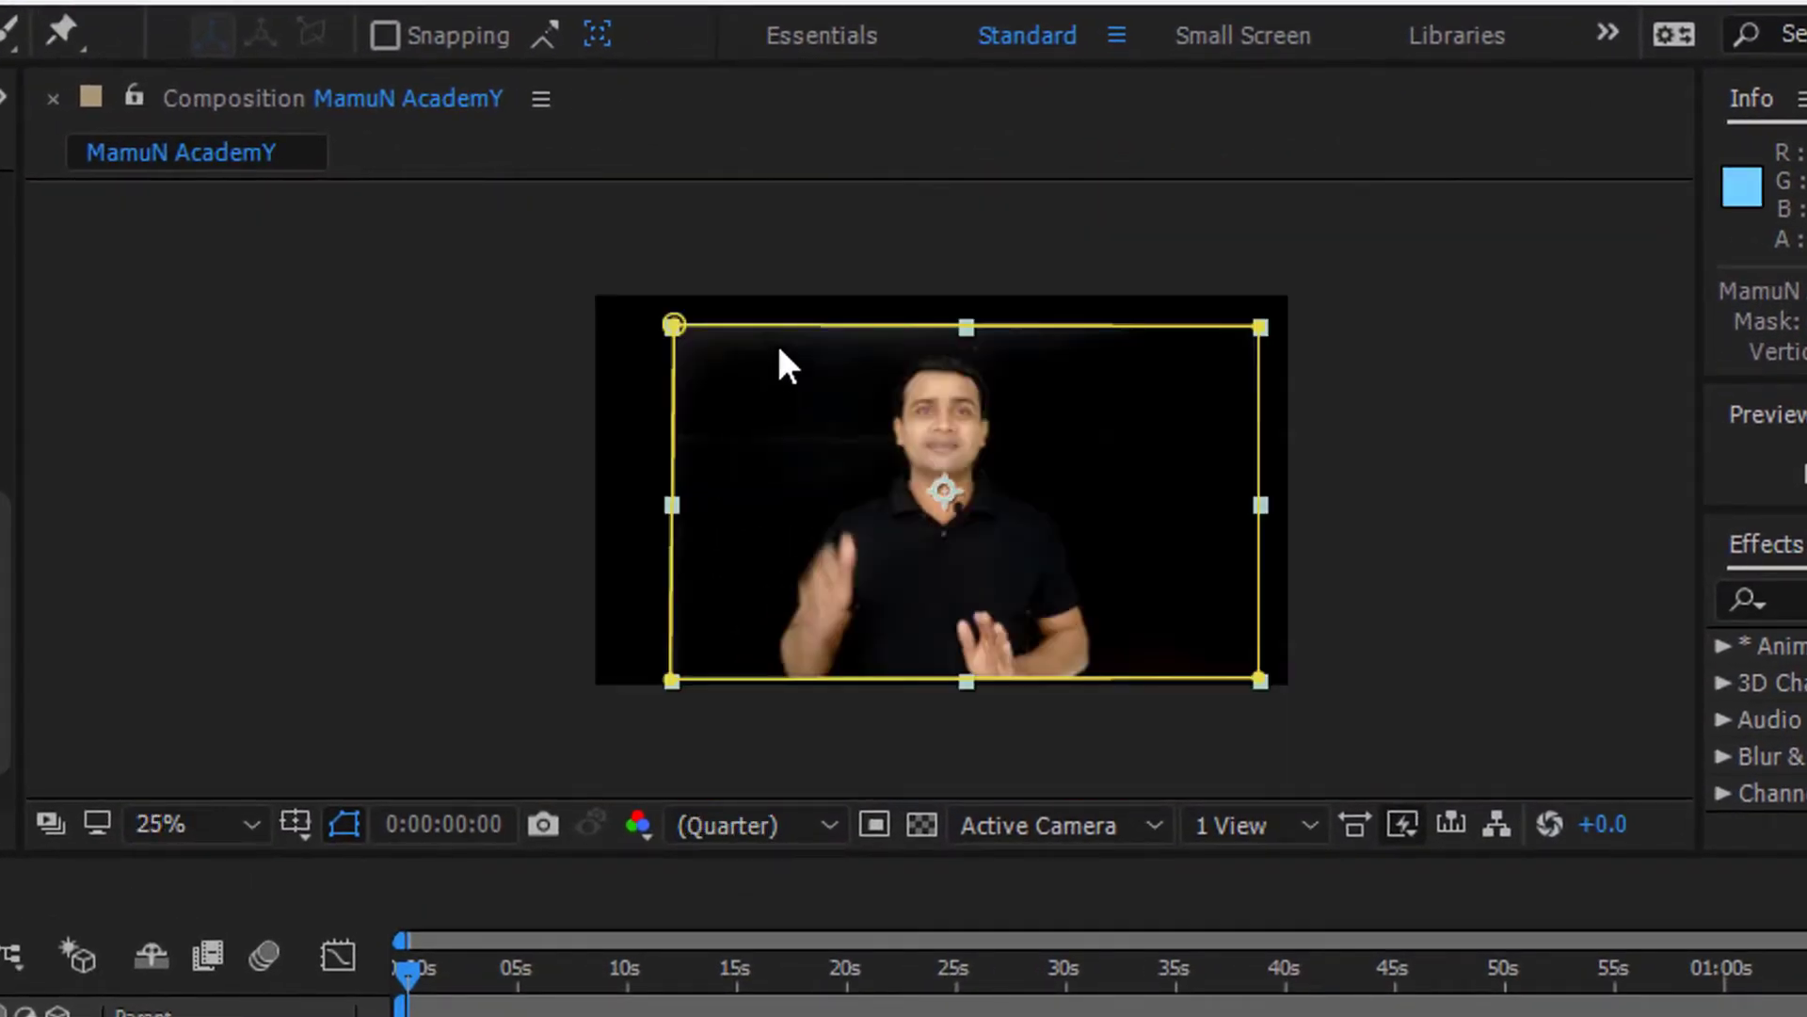
scroll(867, 359, "up", 1)
scroll(867, 359, "up", 1)
Step: Reposition the presenter layer to Position 613.0, 352.0 so it fills the frame
left_click_drag(805, 354, 866, 727)
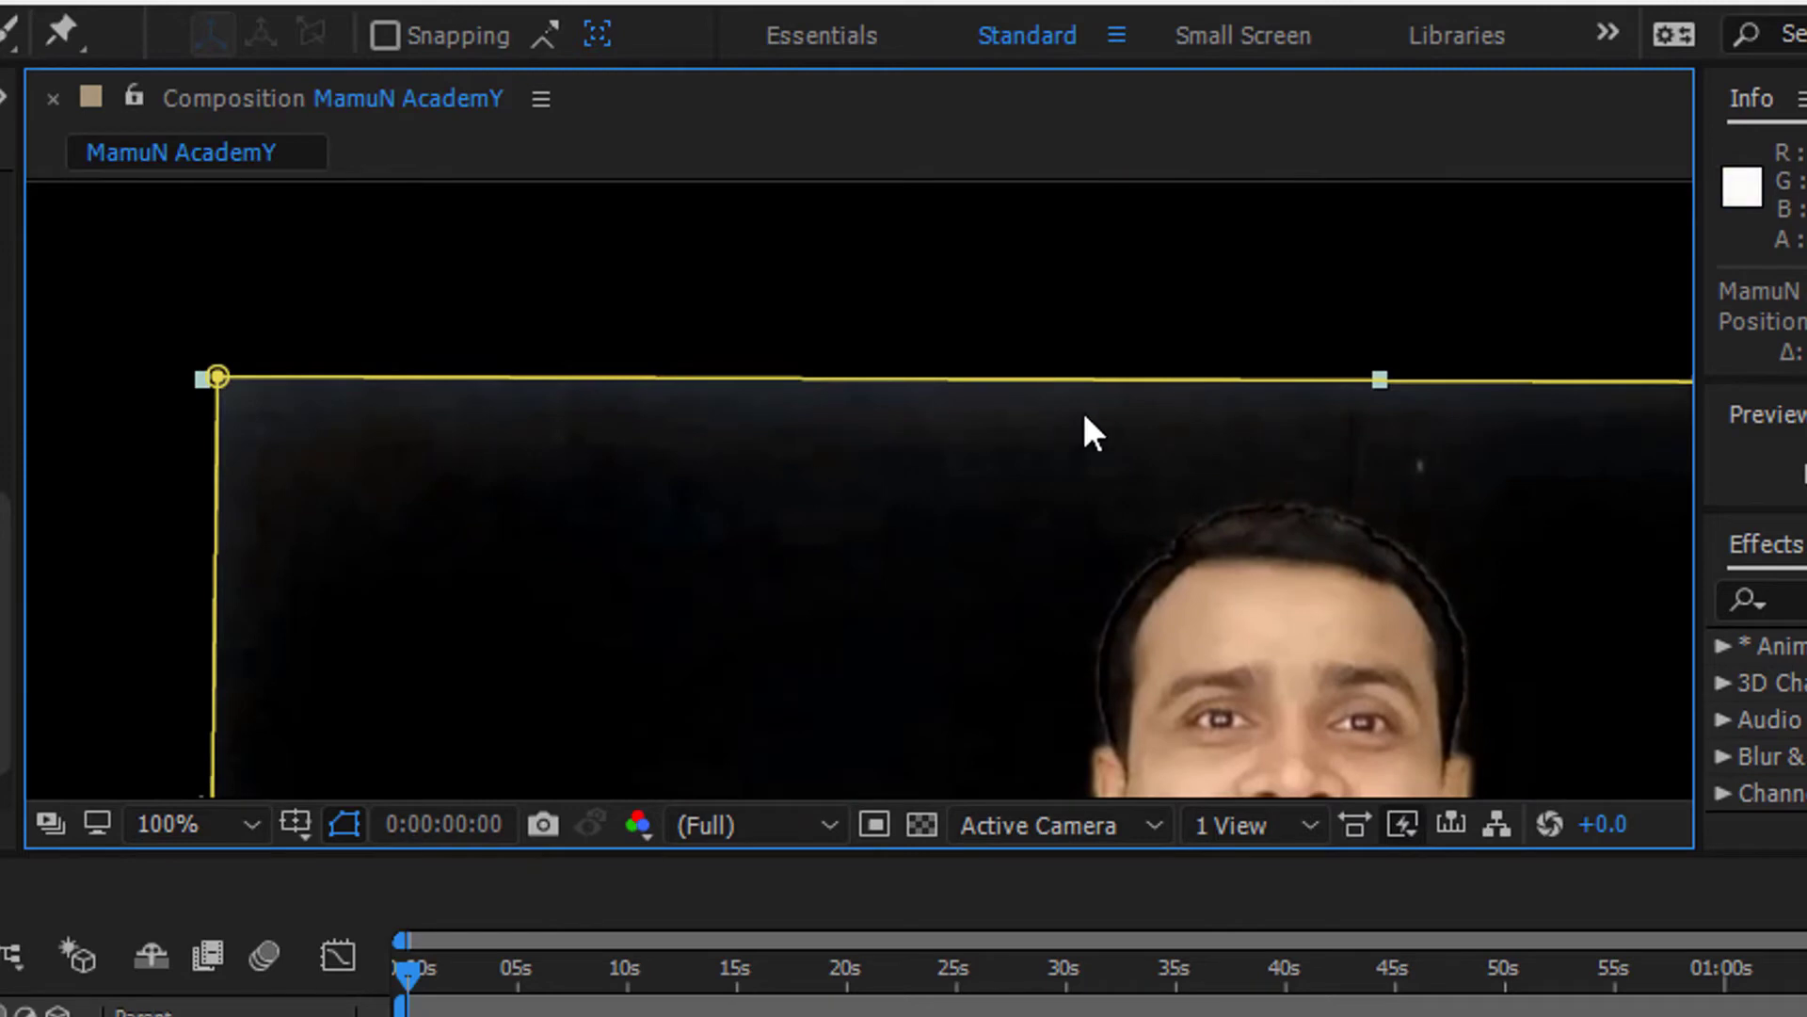
key("comma")
key("comma")
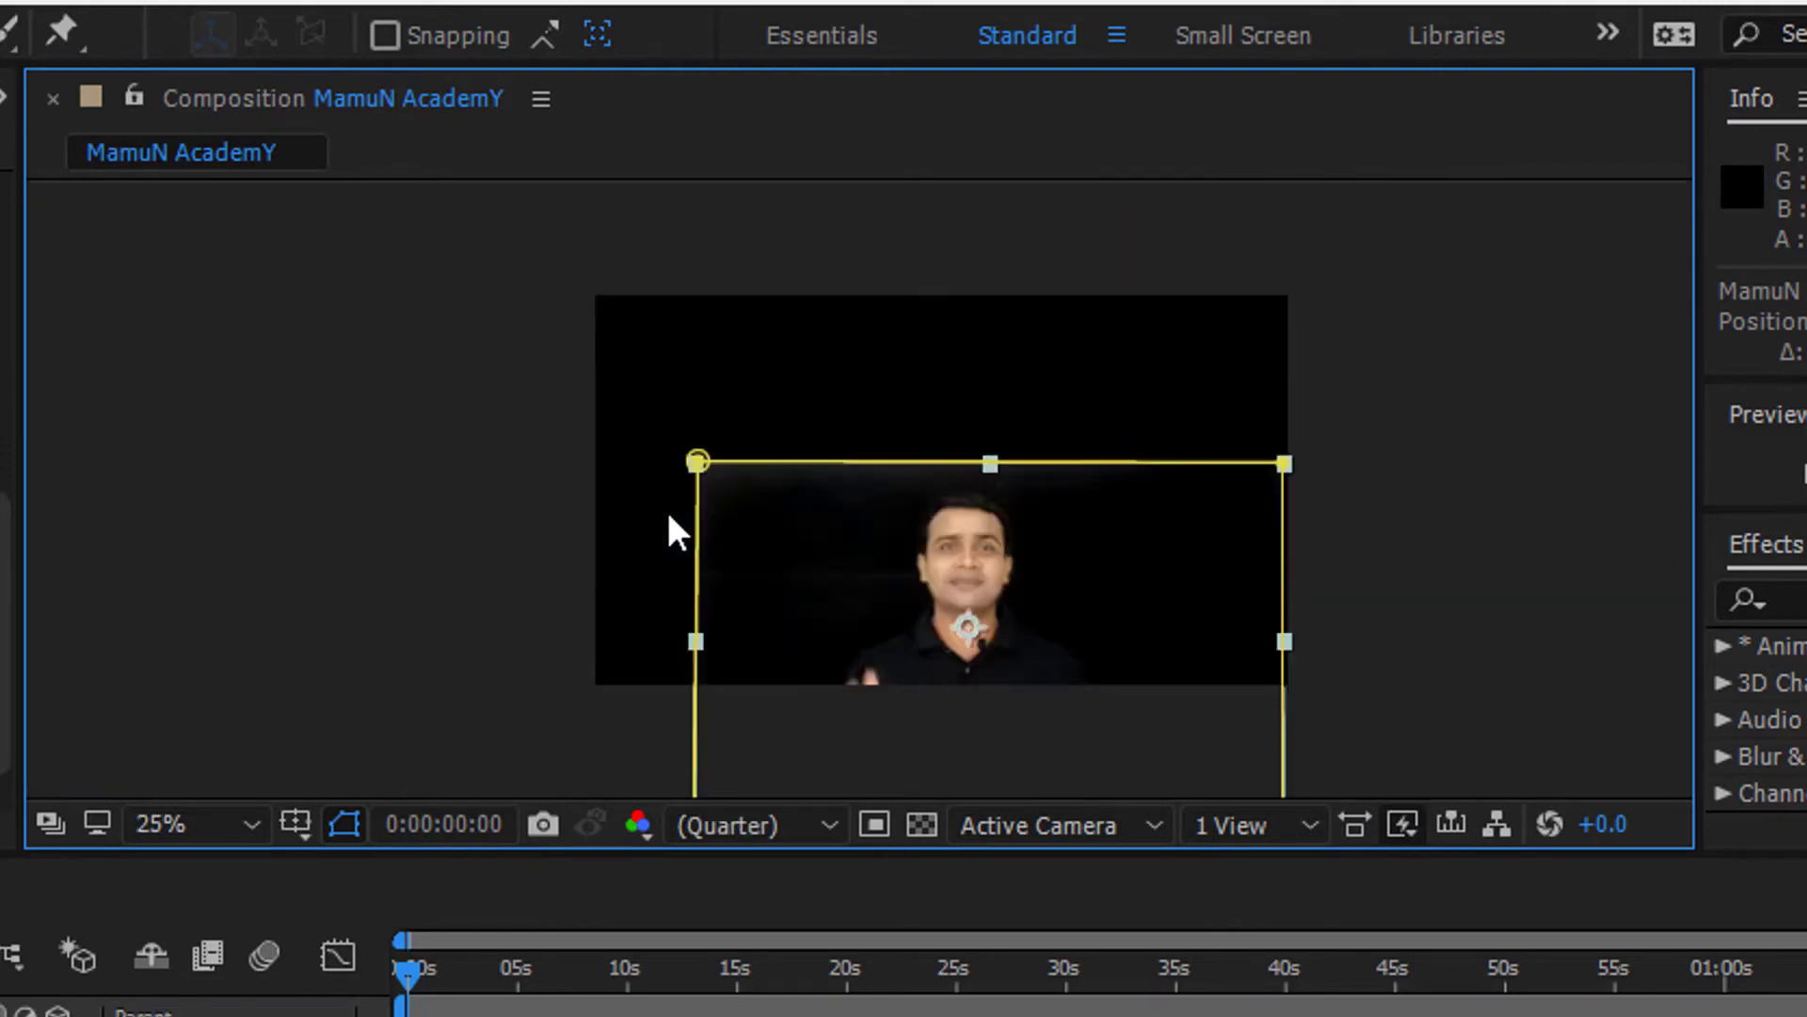
left_click_drag(801, 602, 761, 486)
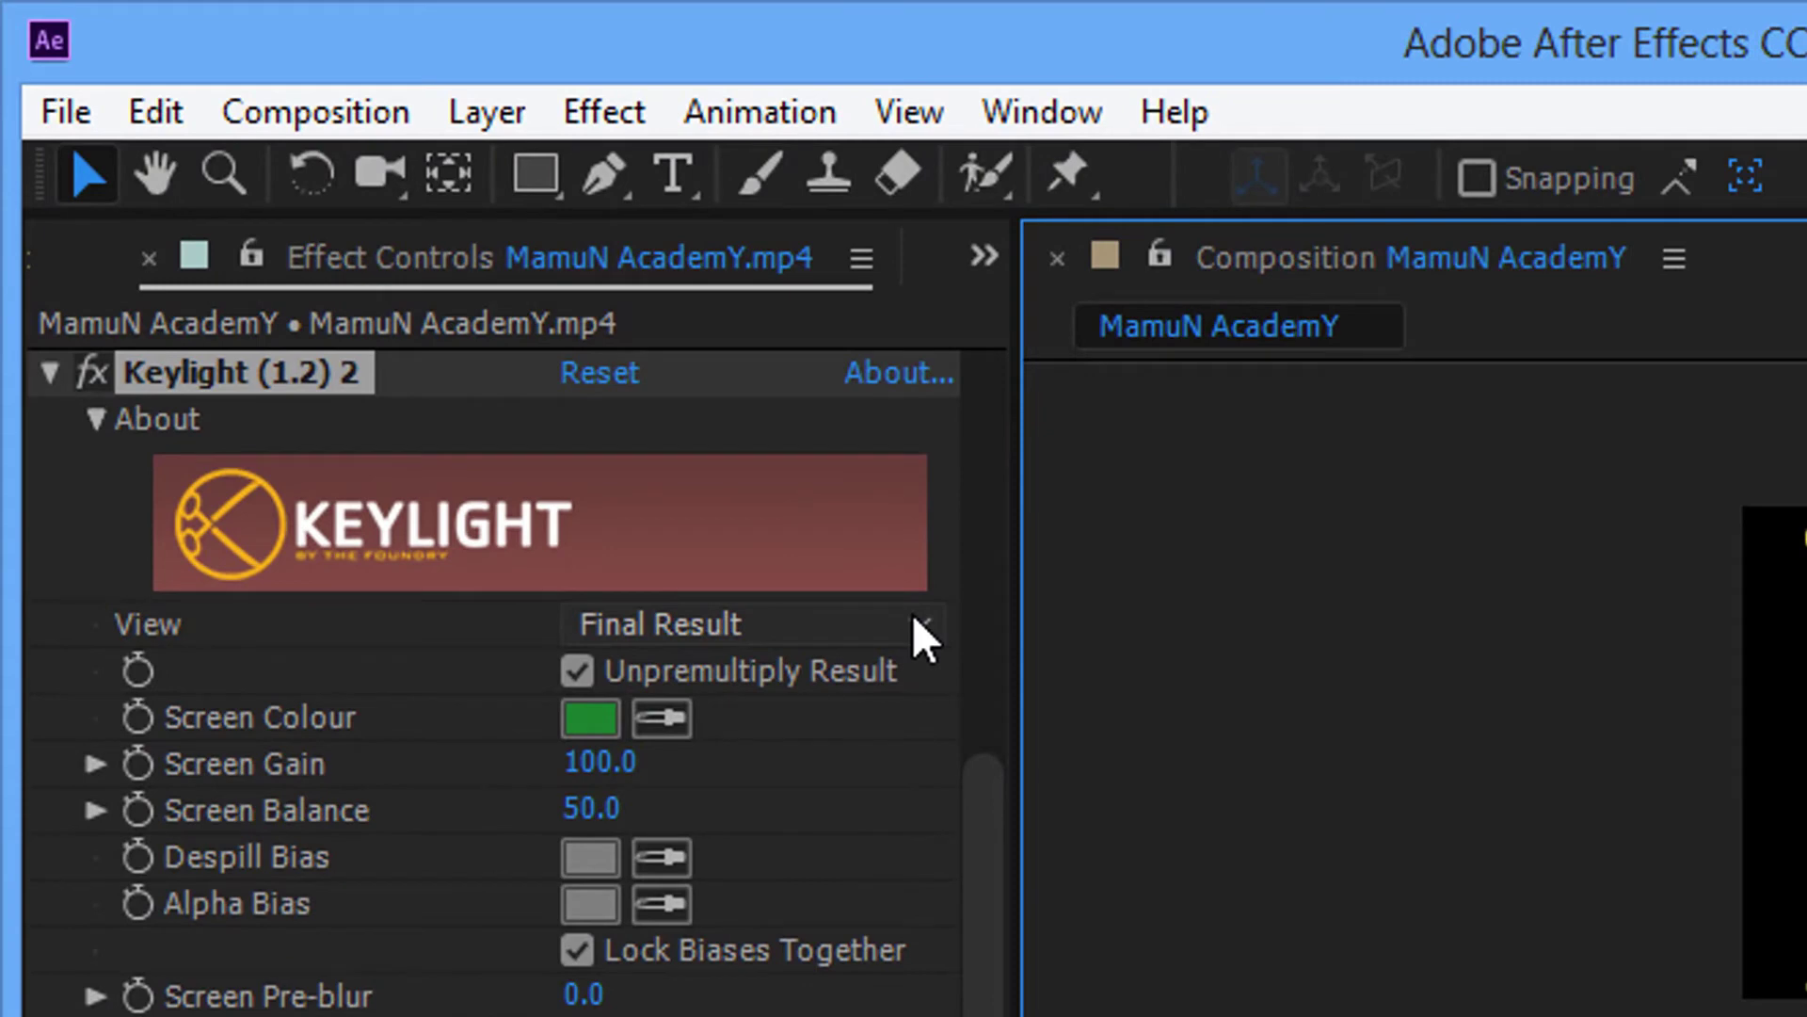
left_click(914, 621)
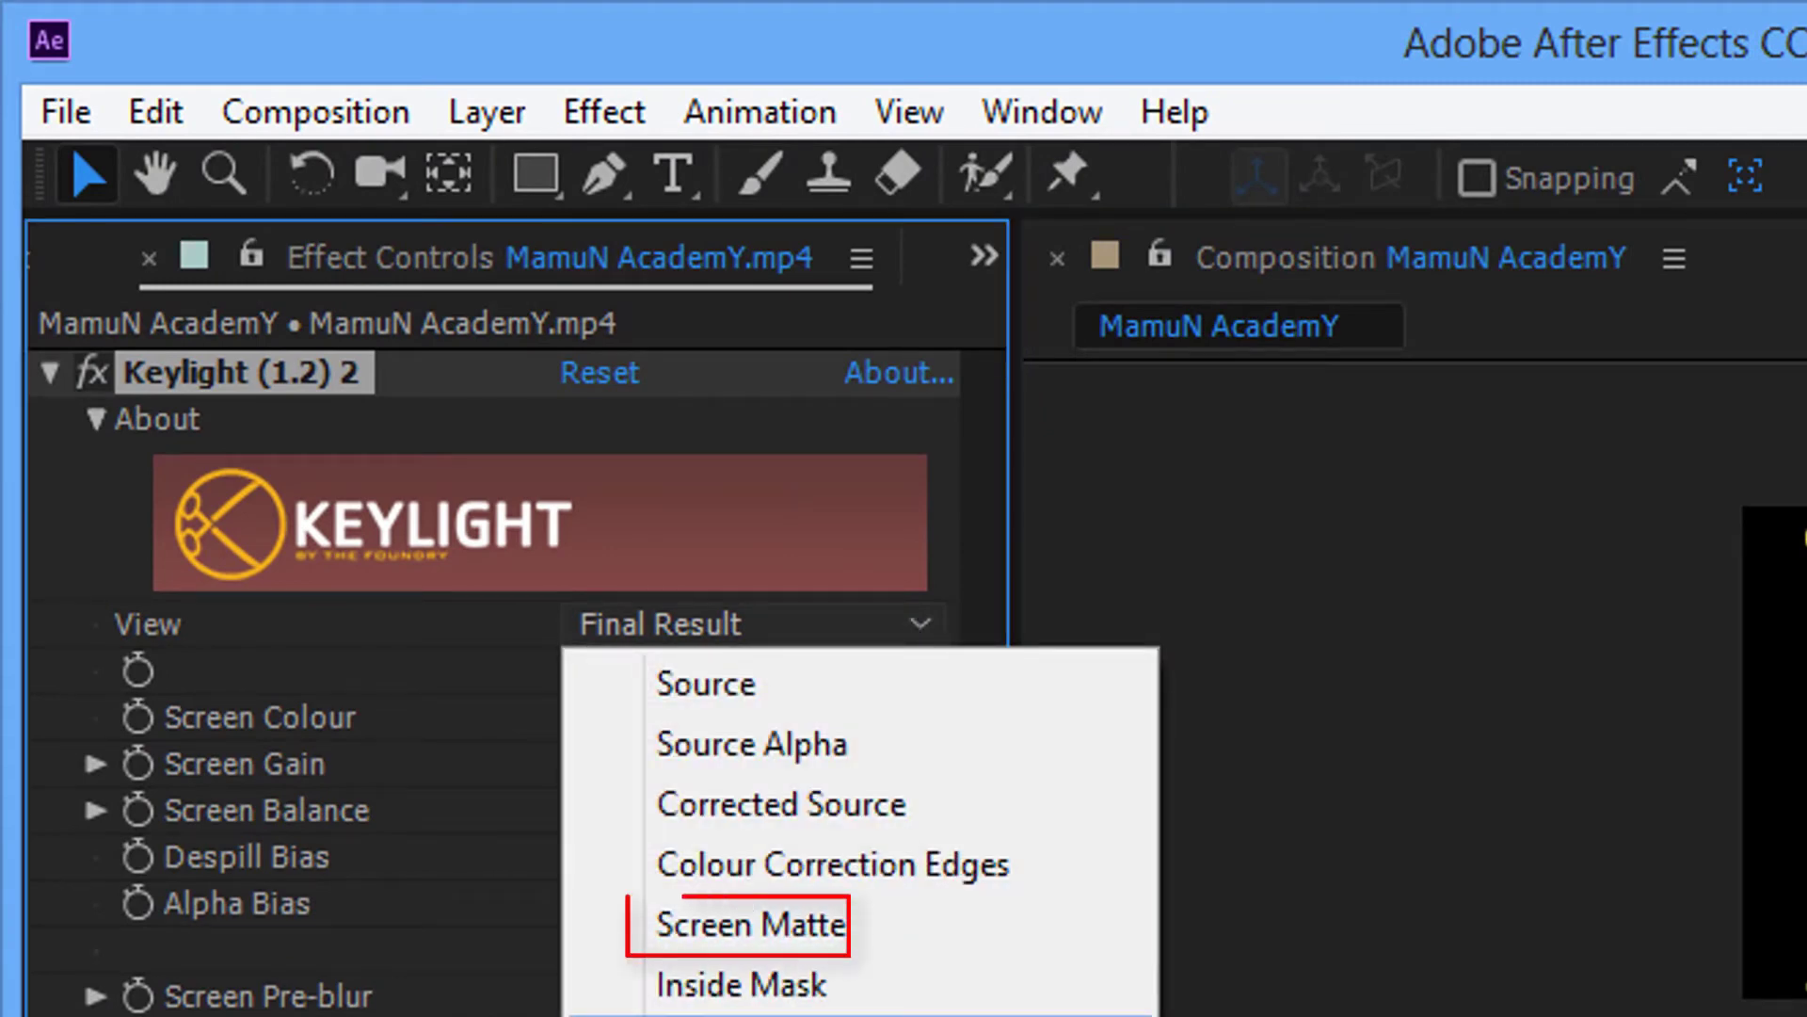
Step: Set Keylight's View to Screen Matte and inspect the white-on-black silhouette
left_click(808, 939)
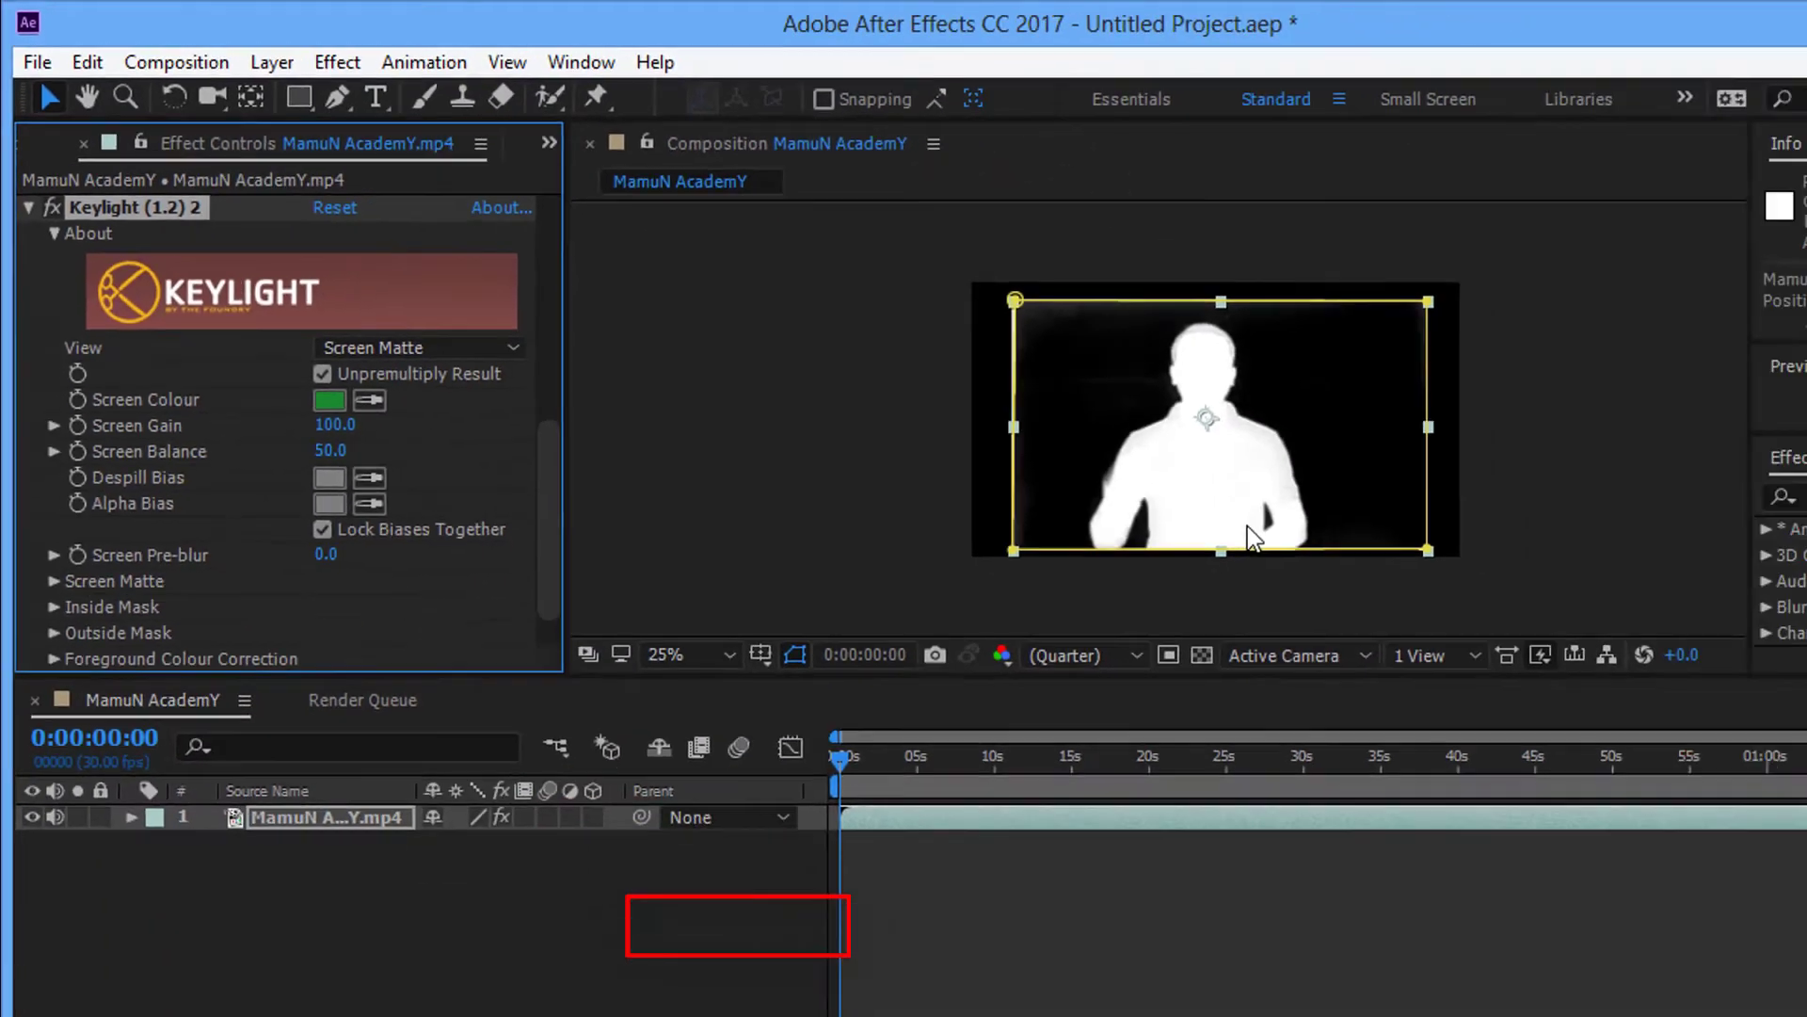
scroll(1083, 464, "down", 2)
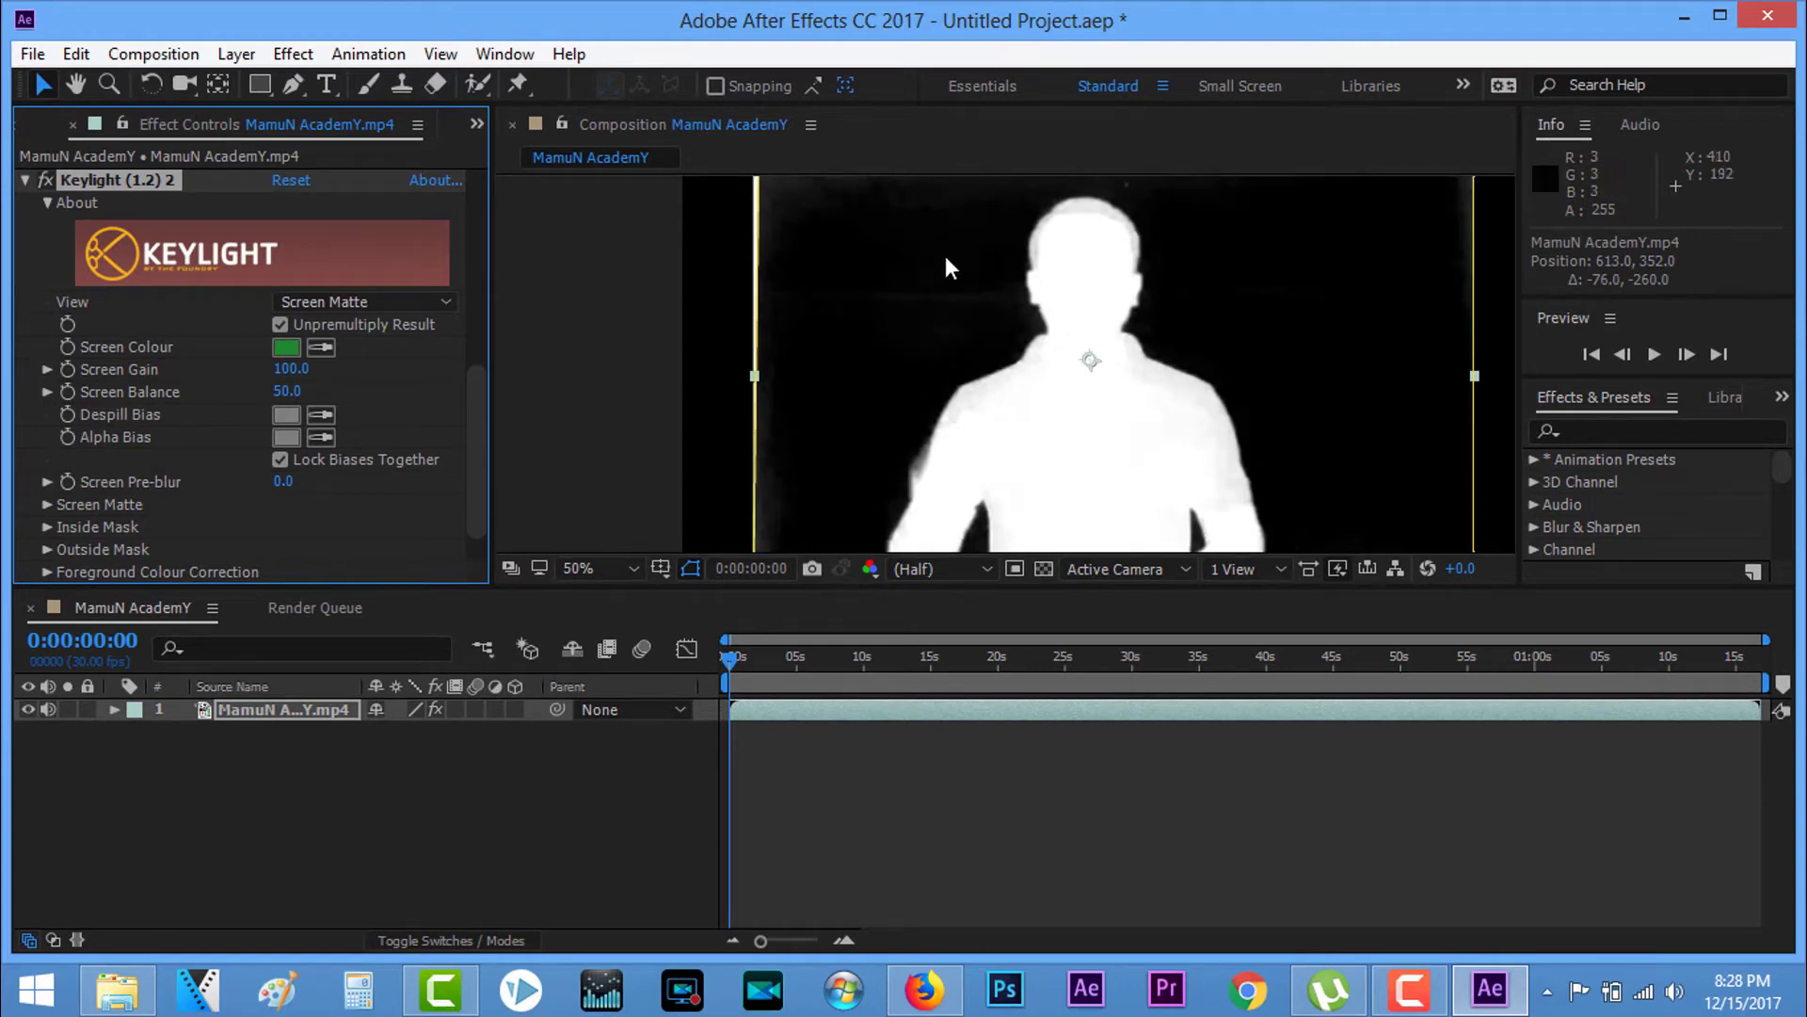
scroll(1142, 392, "up", 1)
scroll(1135, 391, "up", 1)
scroll(1132, 382, "down", 3)
key("h")
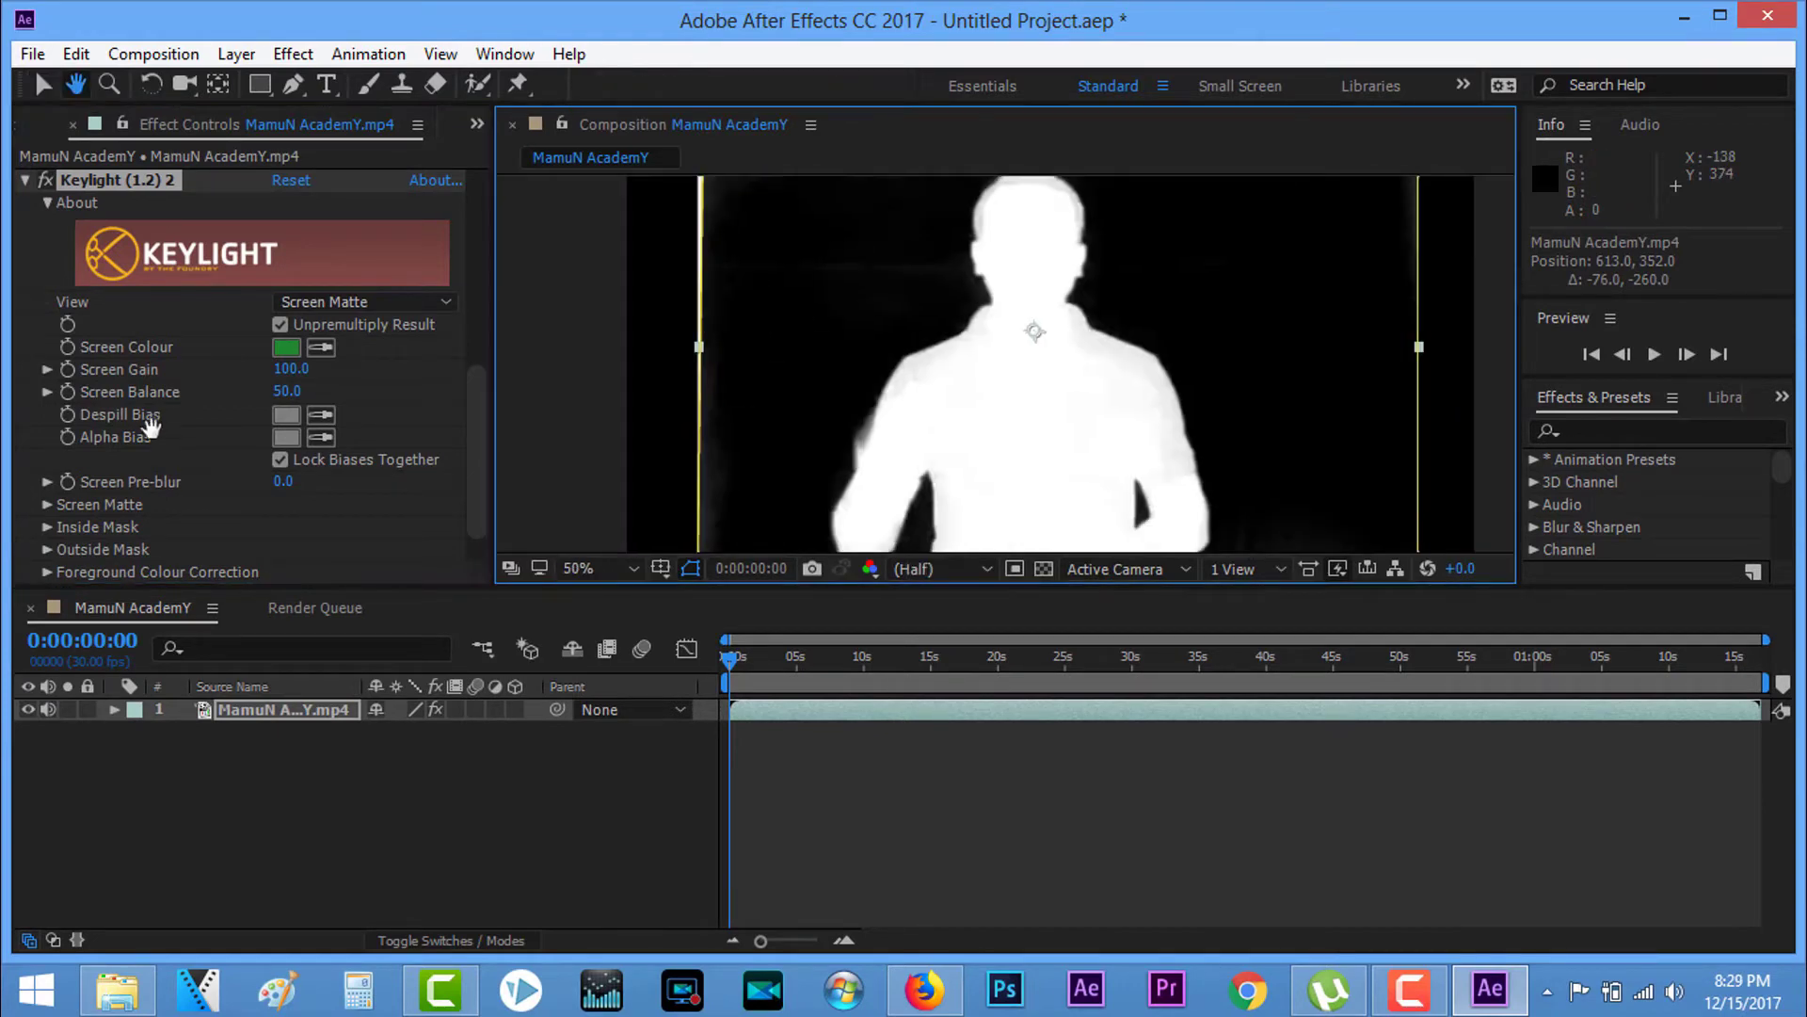
left_click(48, 510)
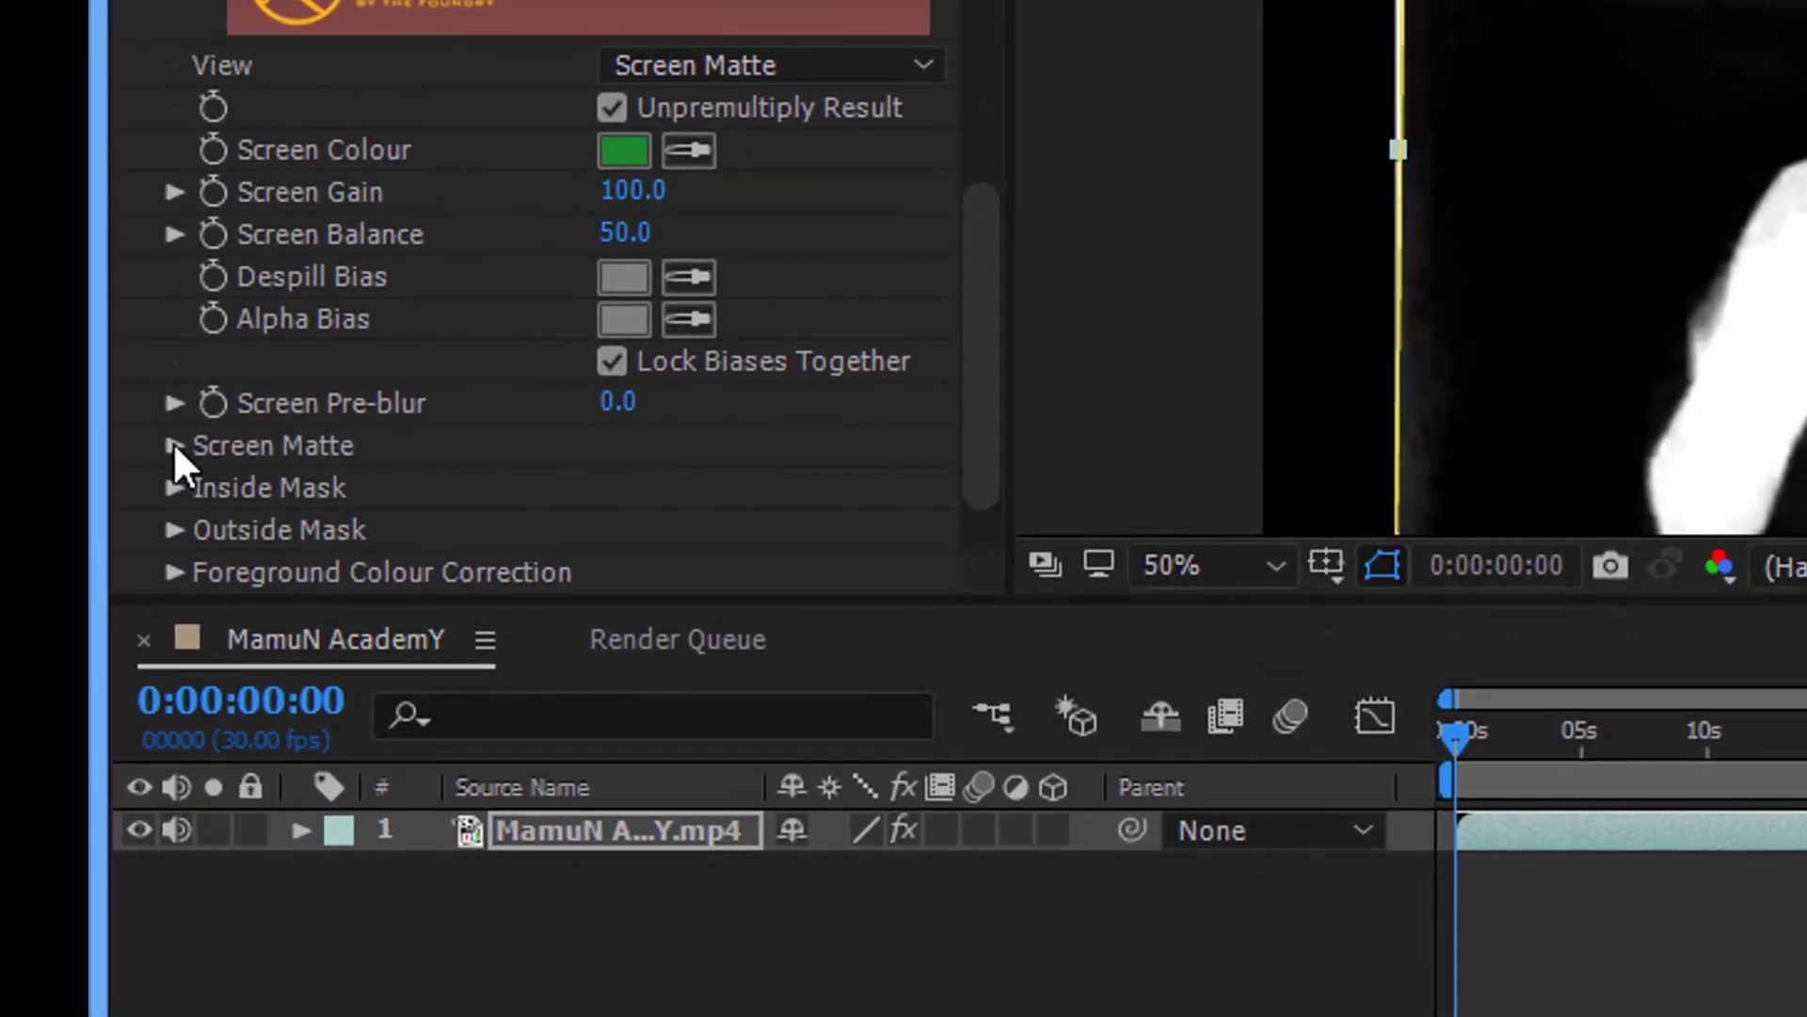
left_click(174, 445)
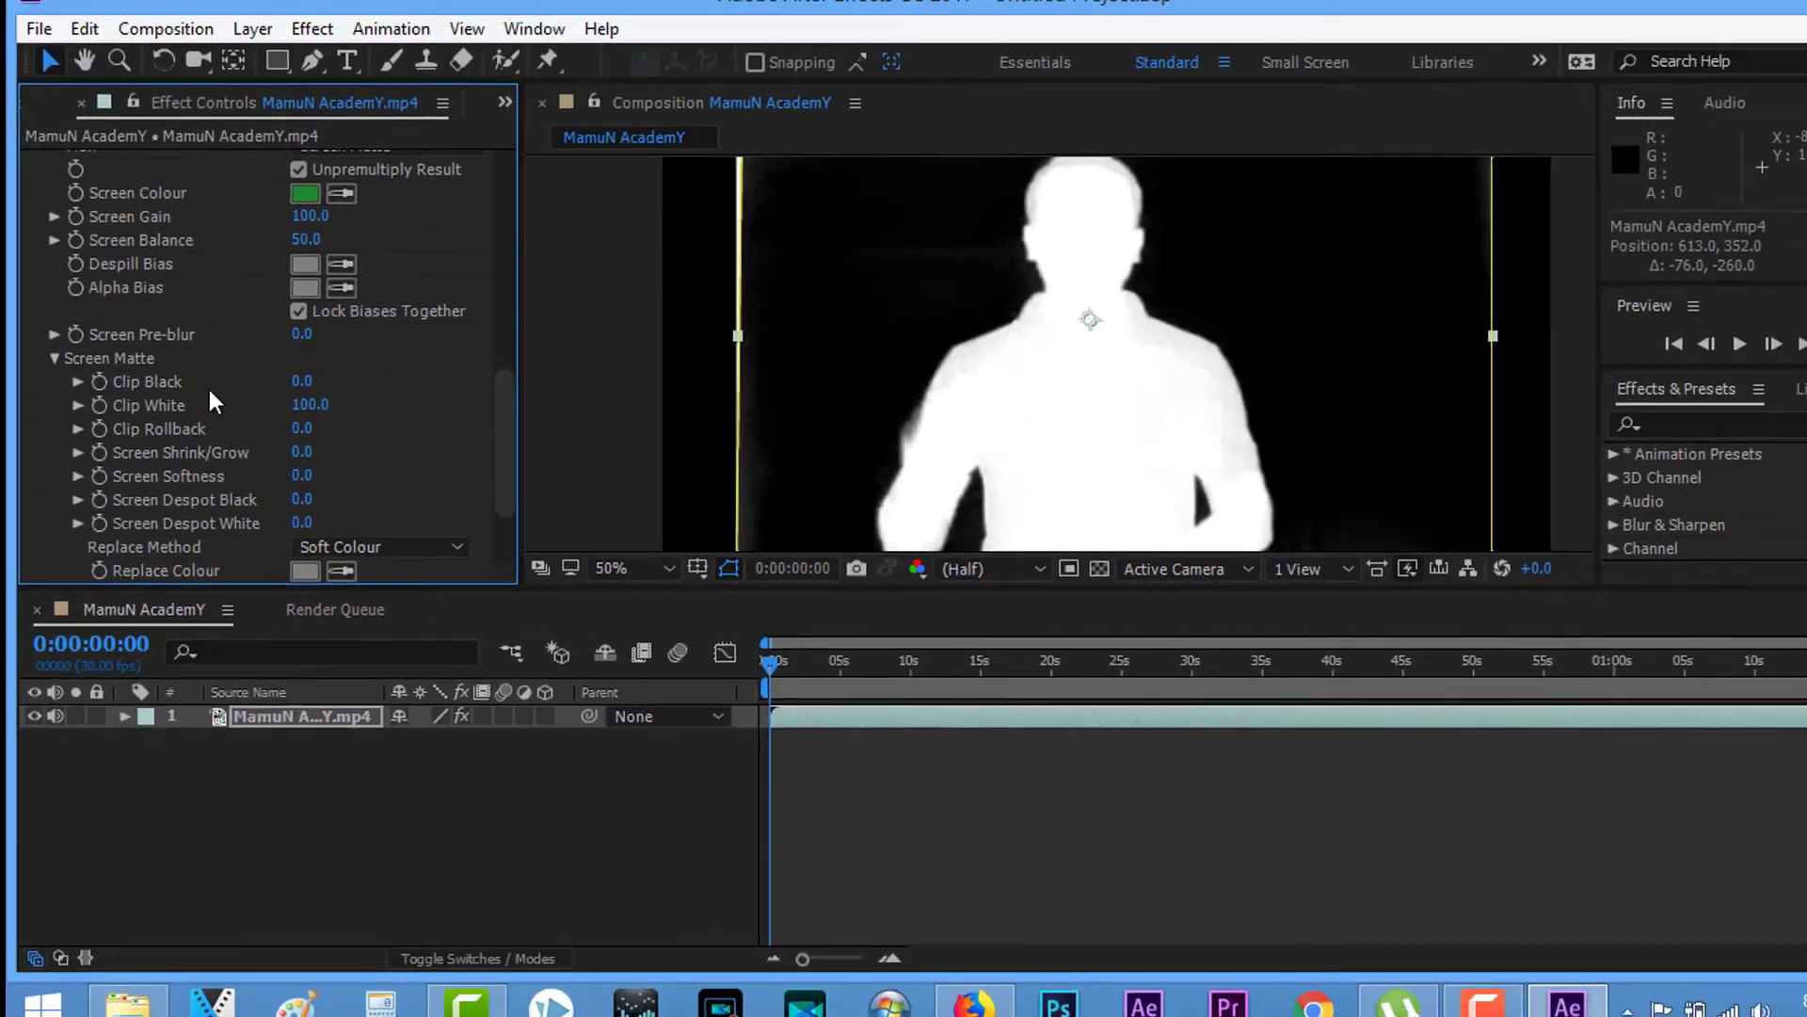
Step: Raise Clip Black to about 33.6 and nudge the presenter layer up in the frame
left_click(69, 445)
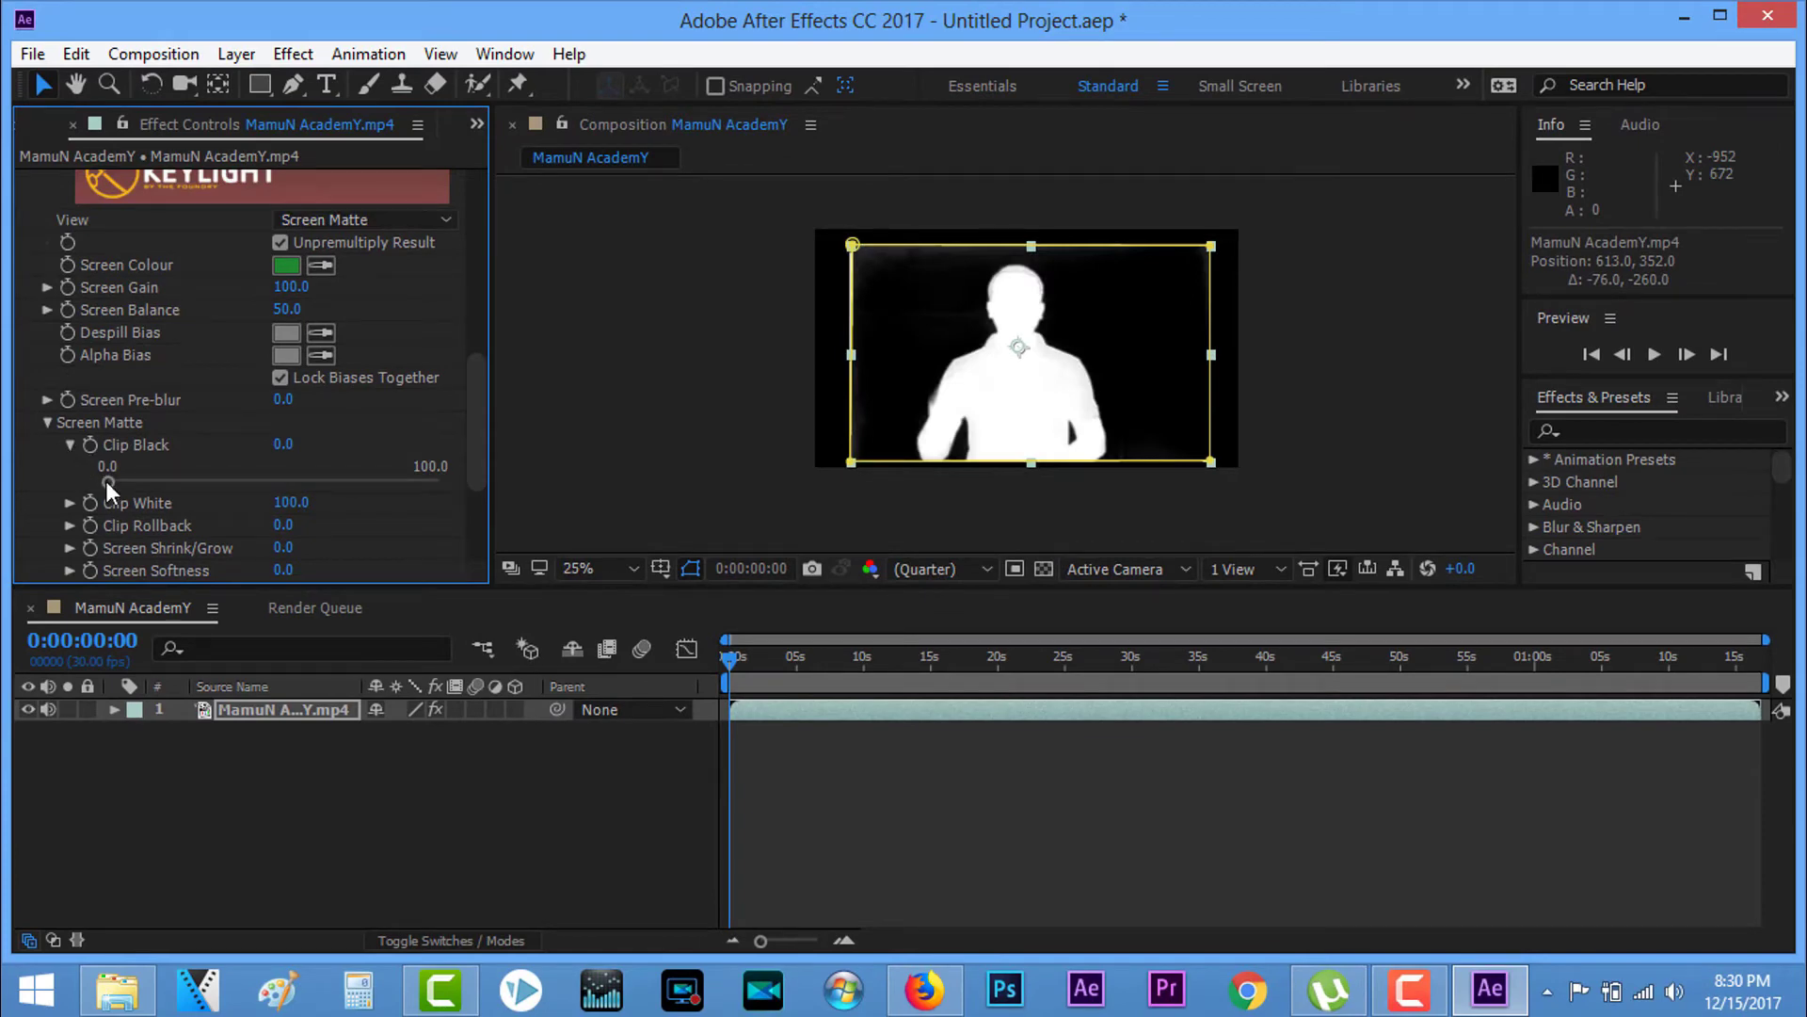
left_click_drag(111, 482, 139, 482)
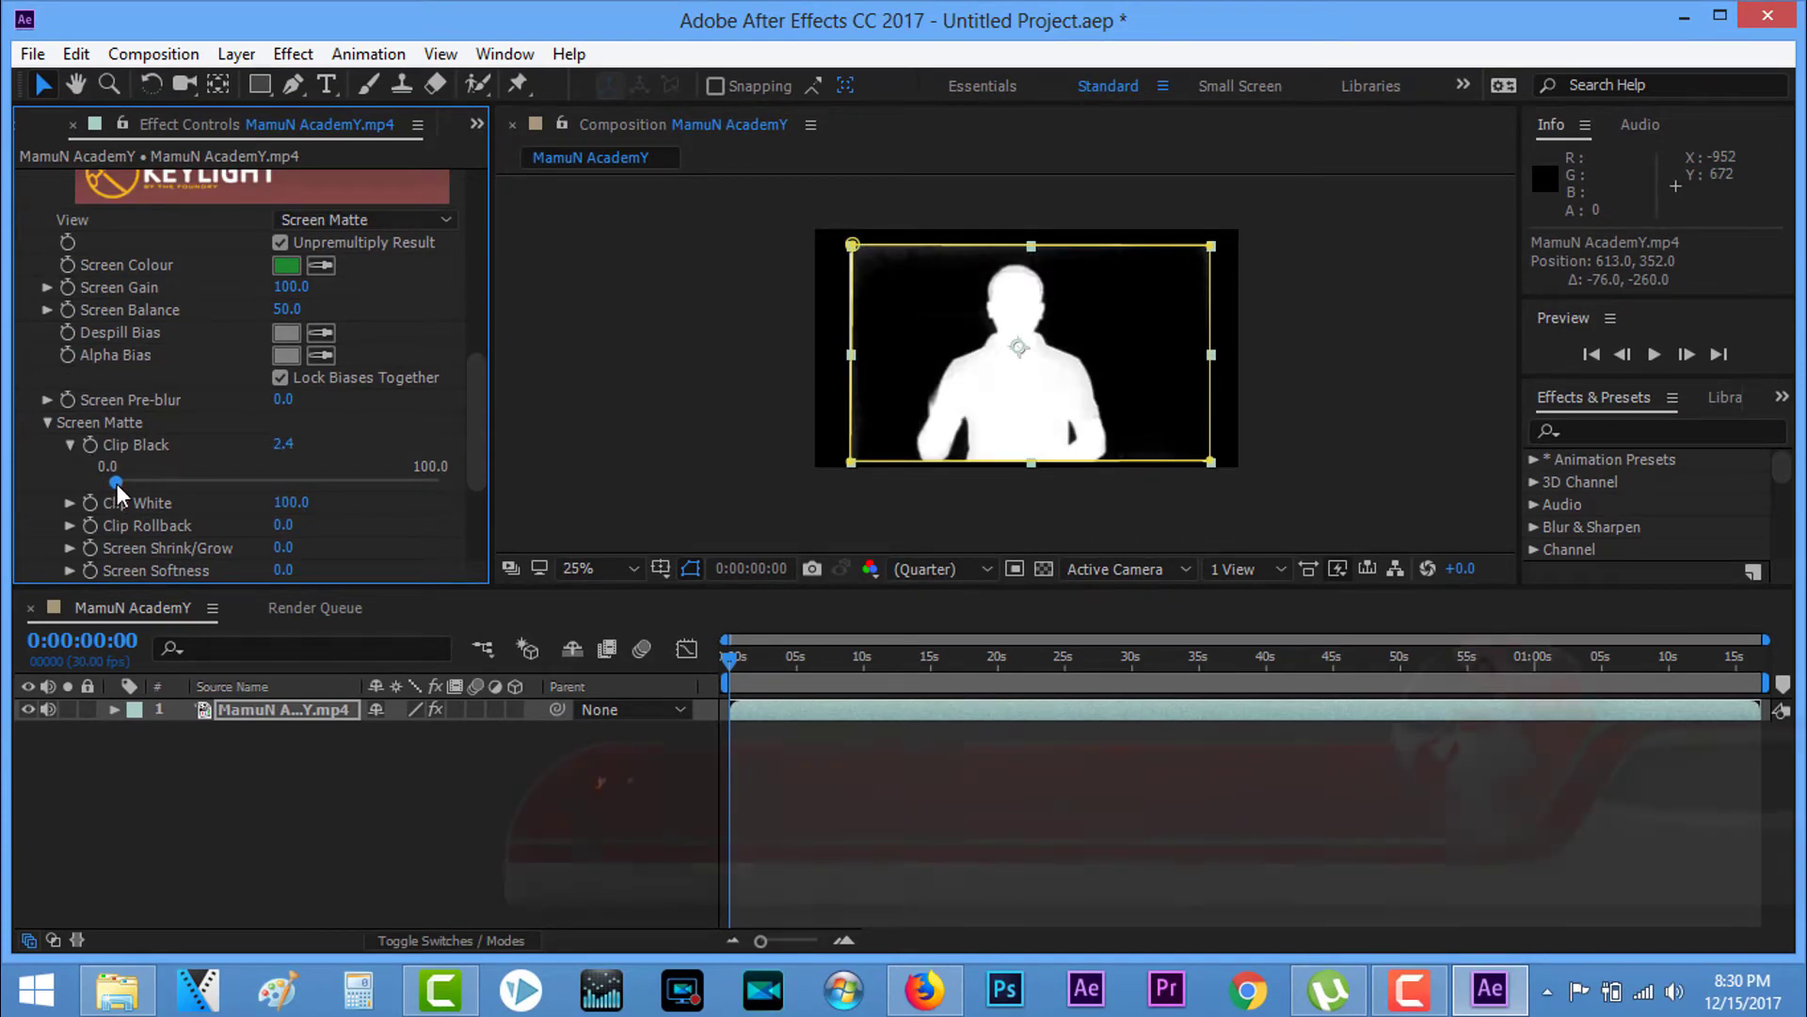
scroll(900, 405, "up", 3)
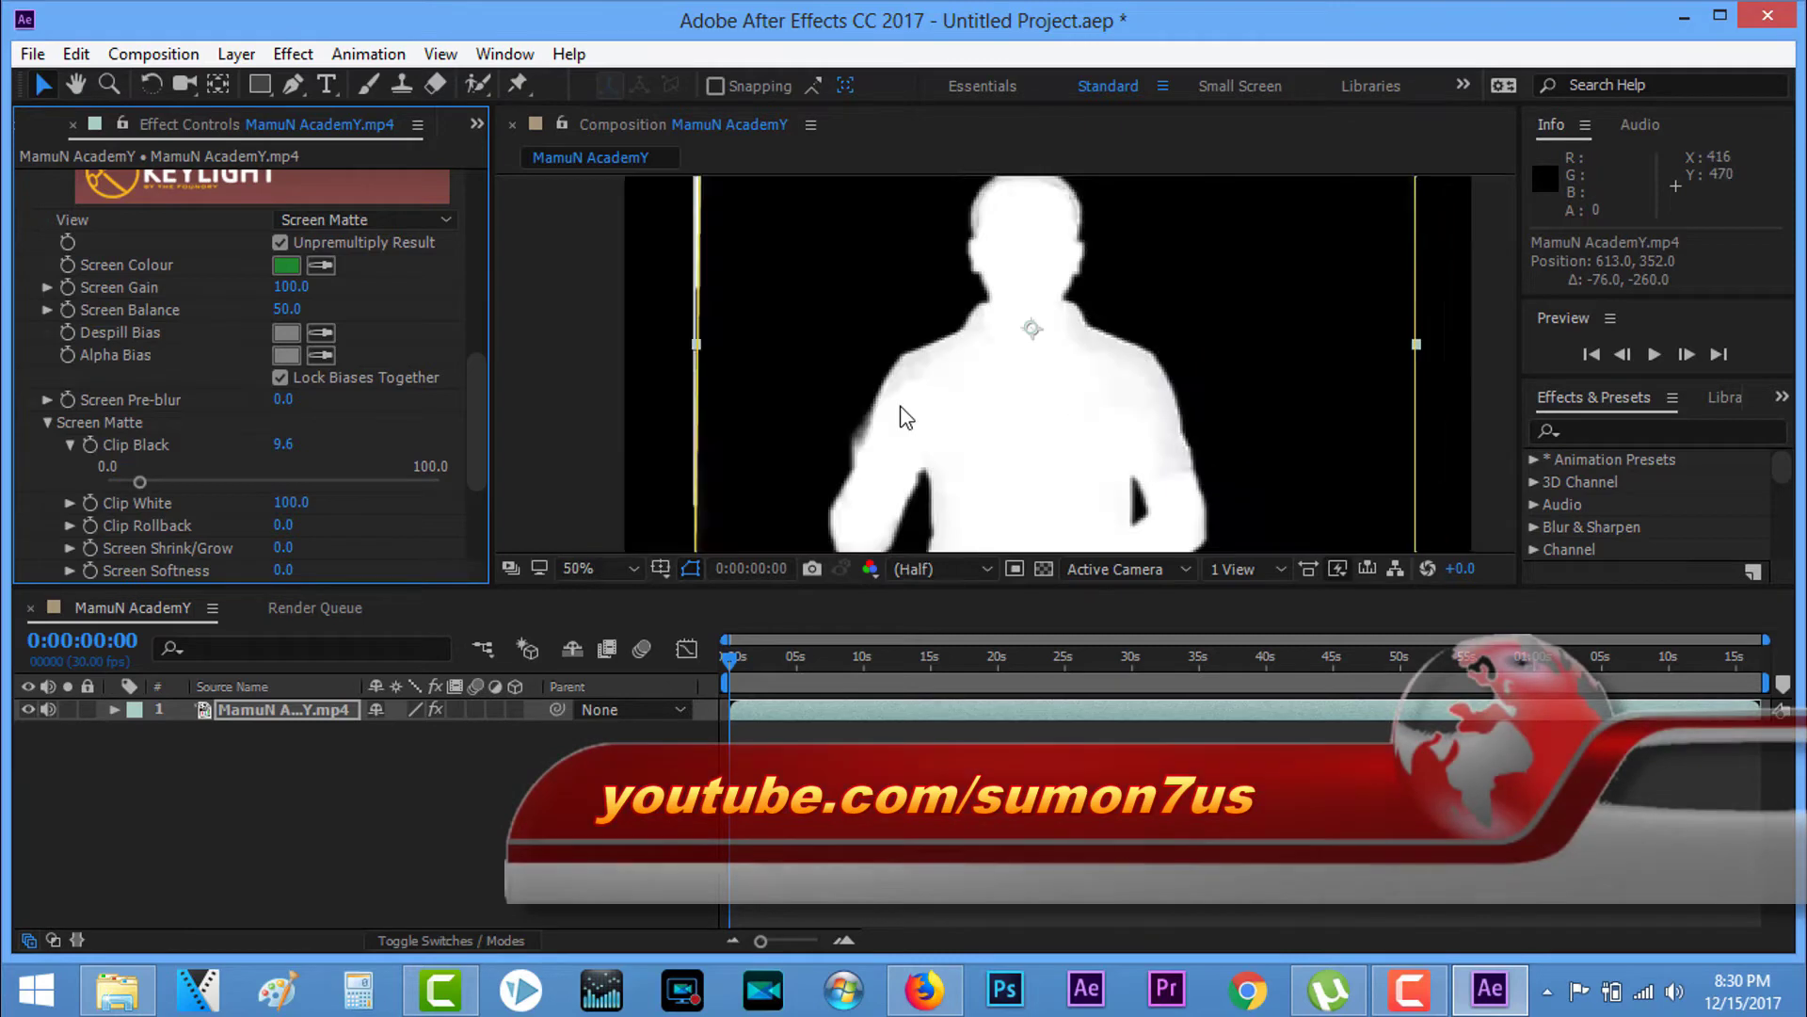
scroll(894, 409, "up", 2)
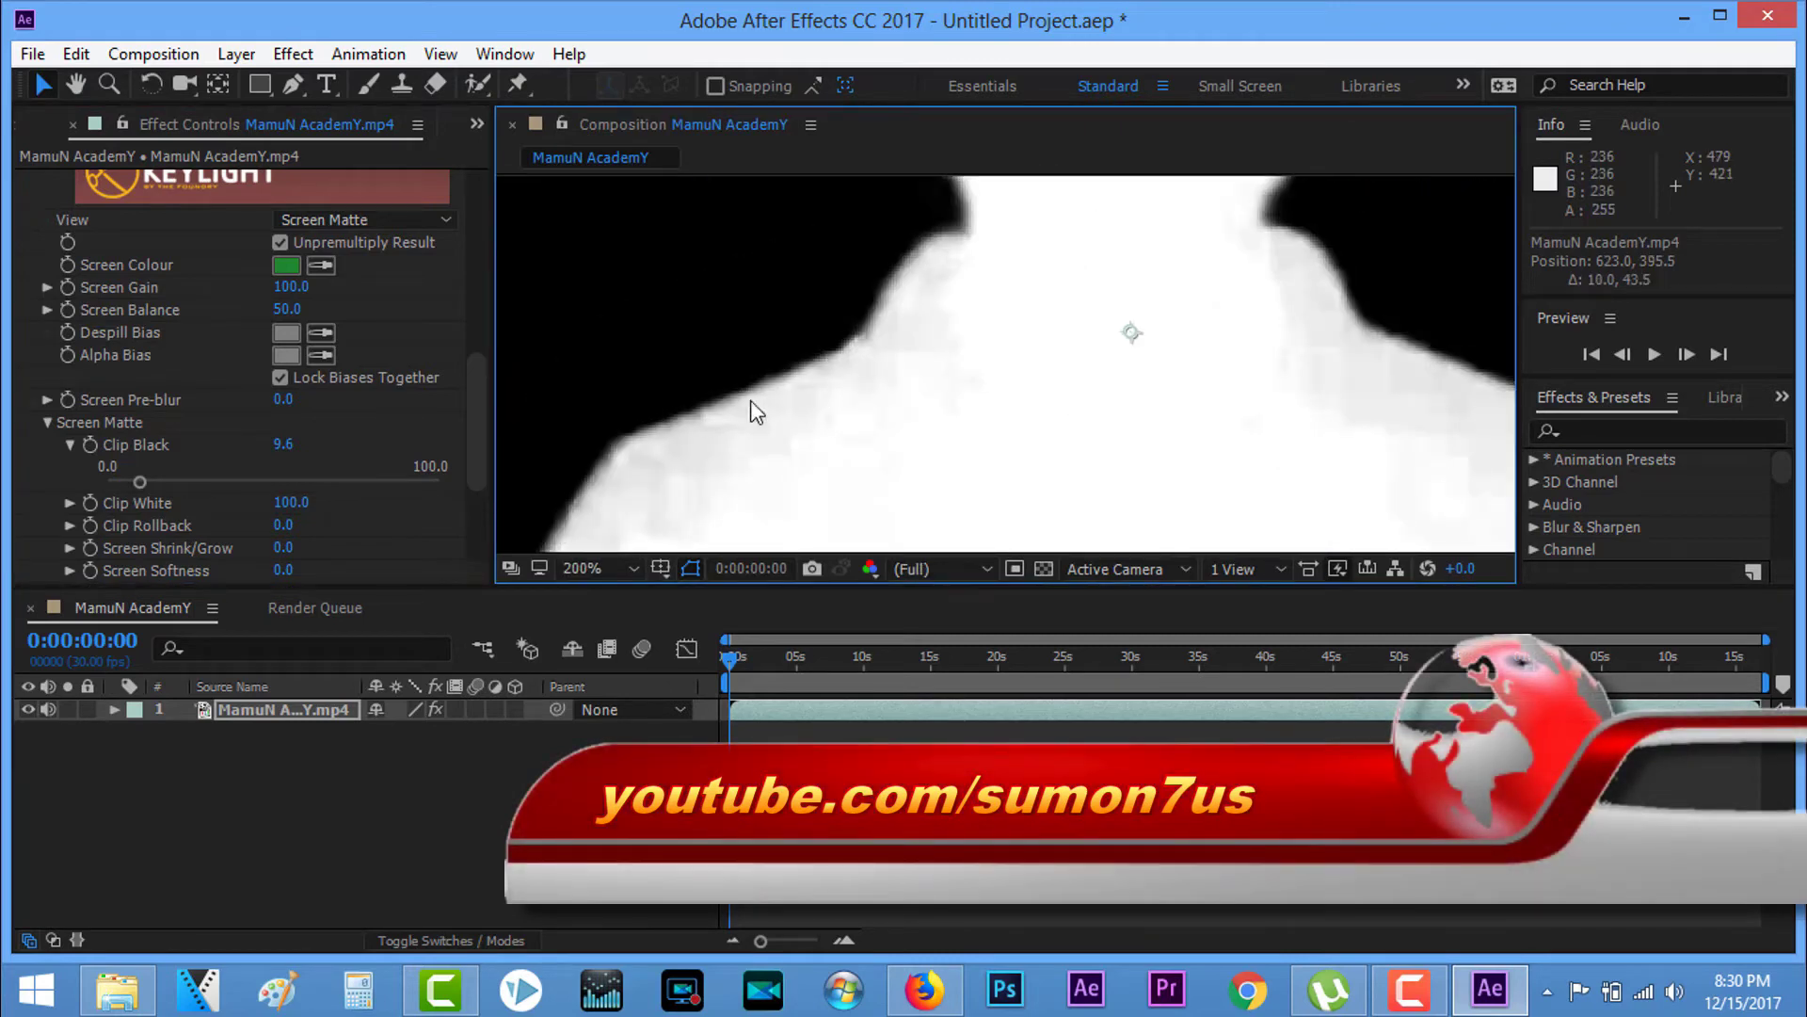
scroll(748, 400, "down", 6)
scroll(751, 405, "up", 2)
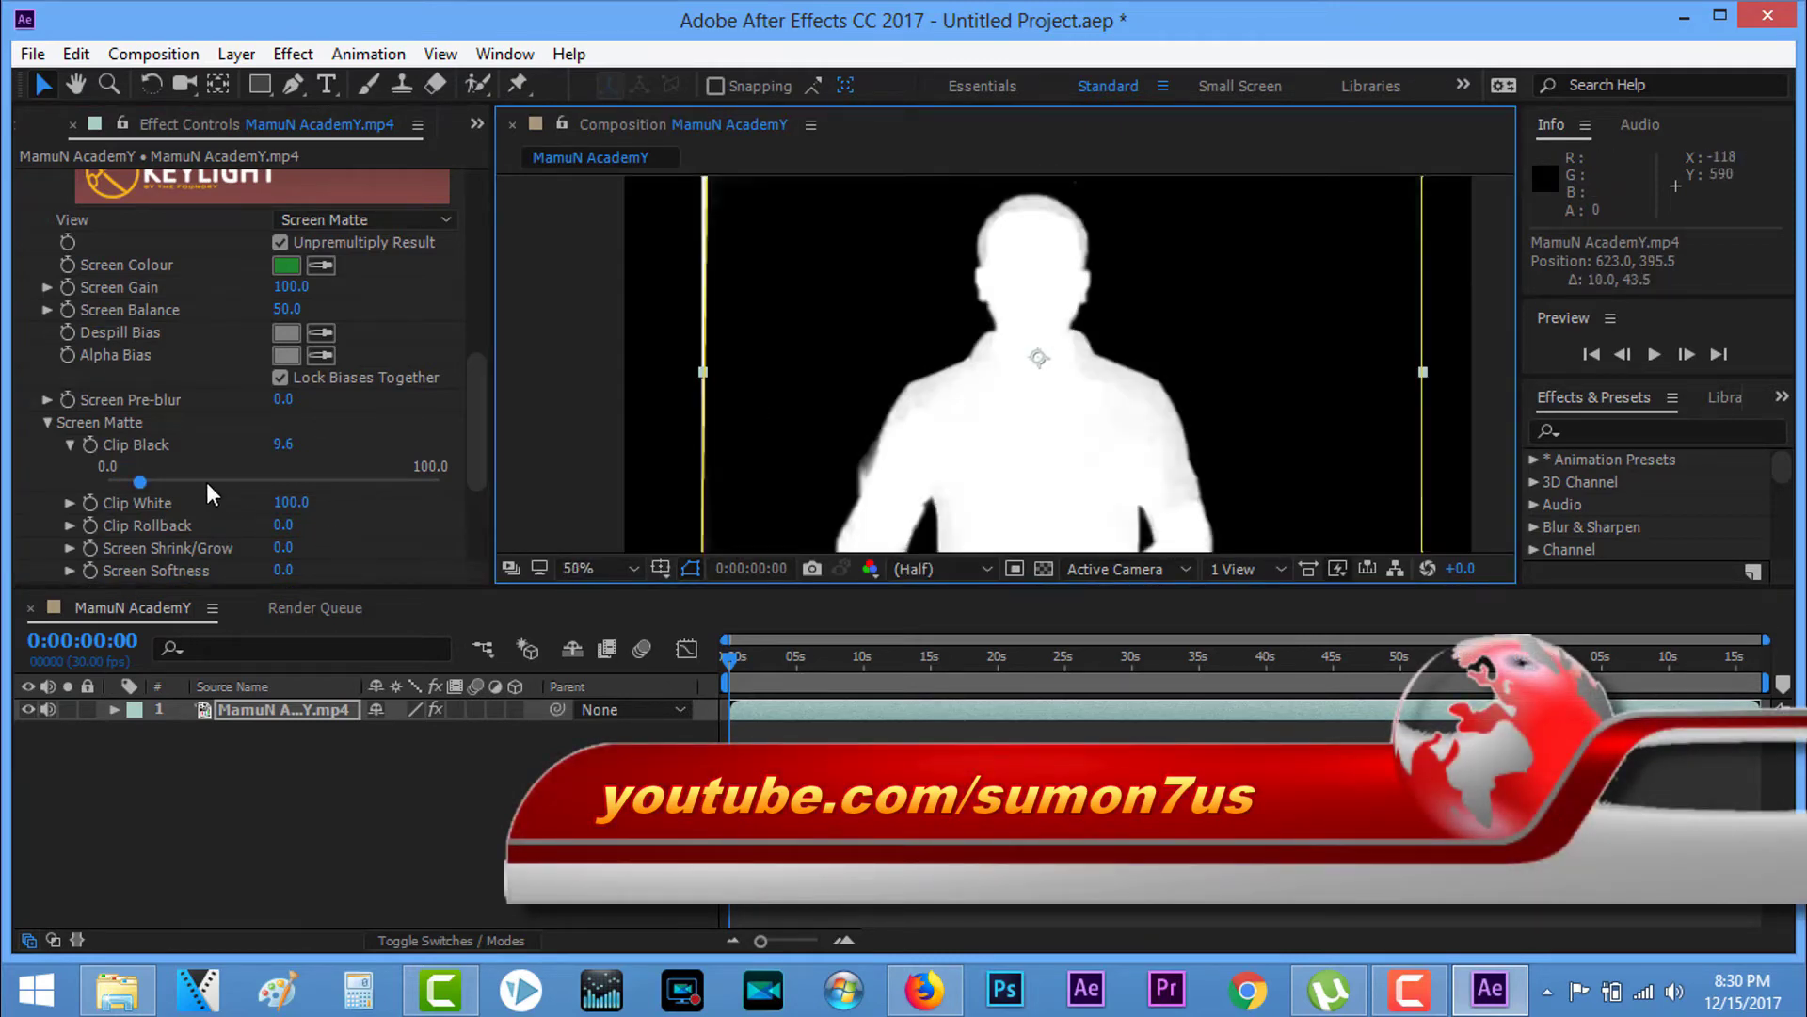
left_click_drag(142, 482, 219, 482)
scroll(759, 414, "down", 4)
scroll(757, 410, "up", 4)
scroll(809, 386, "down", 4)
scroll(846, 376, "up", 4)
scroll(862, 292, "down", 3)
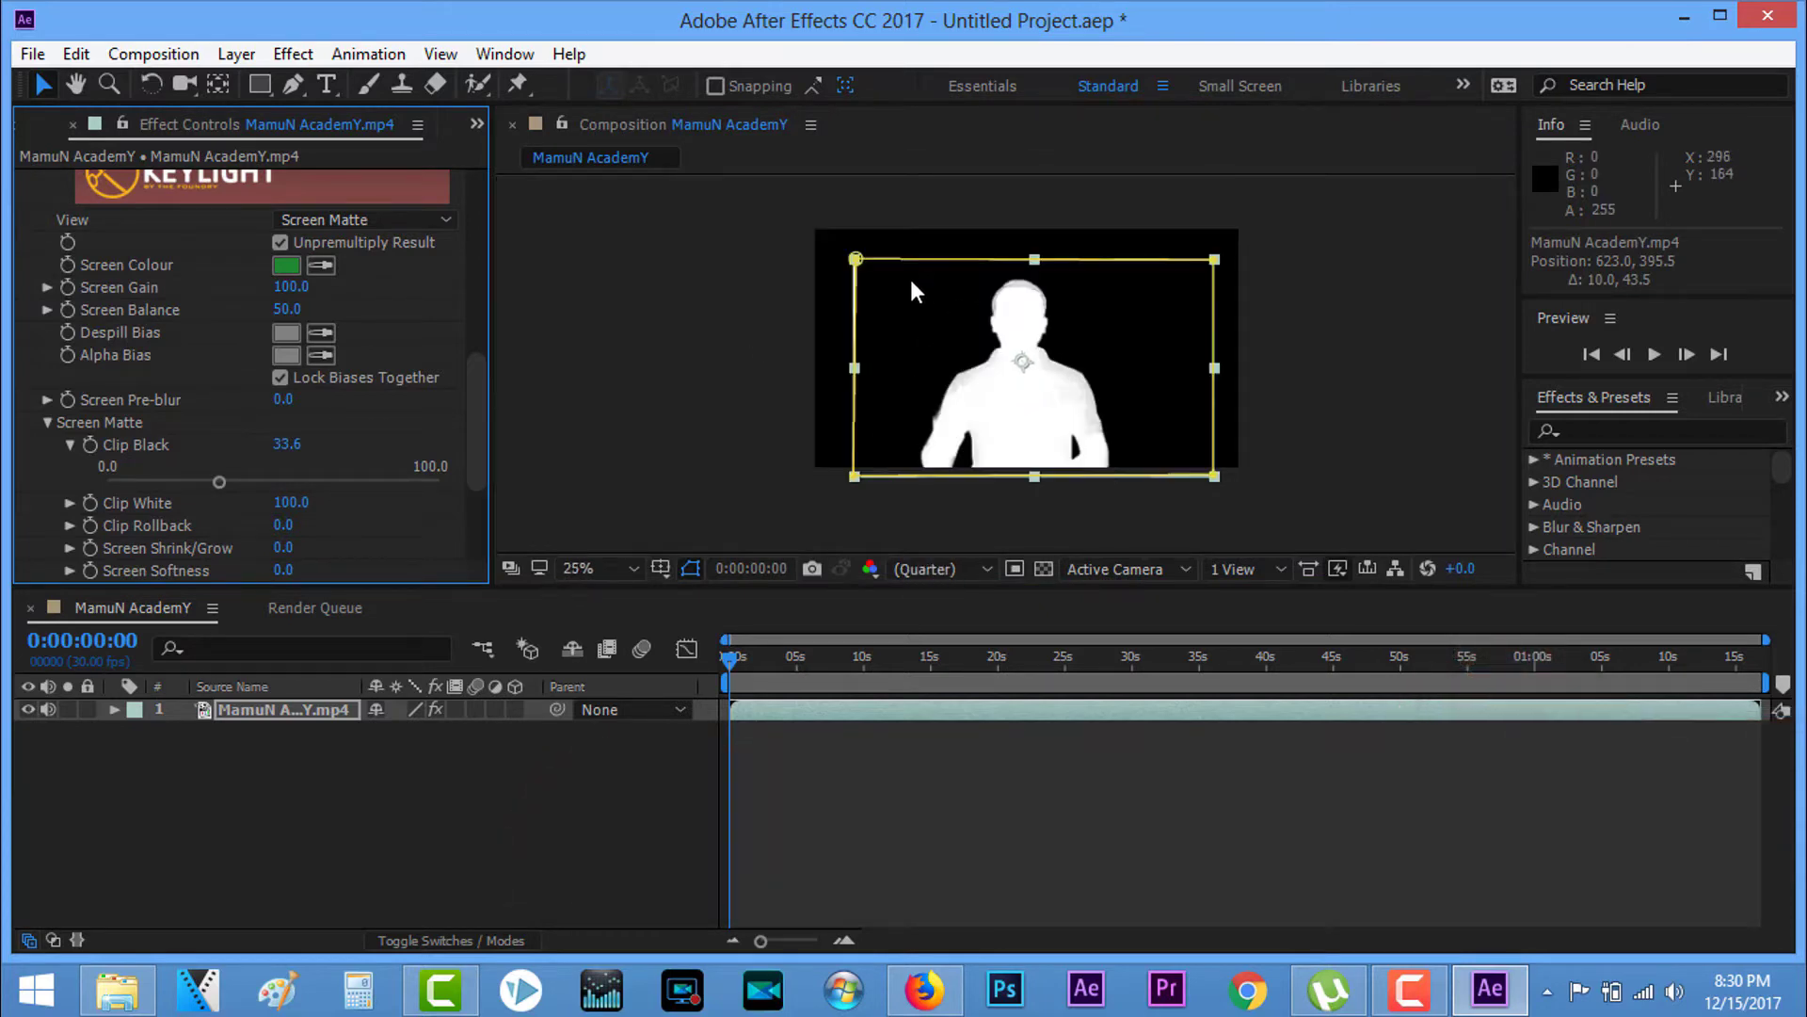
mouse_move(1177, 363)
left_mouse_down()
mouse_move(1179, 330)
mouse_move(1179, 349)
left_mouse_up()
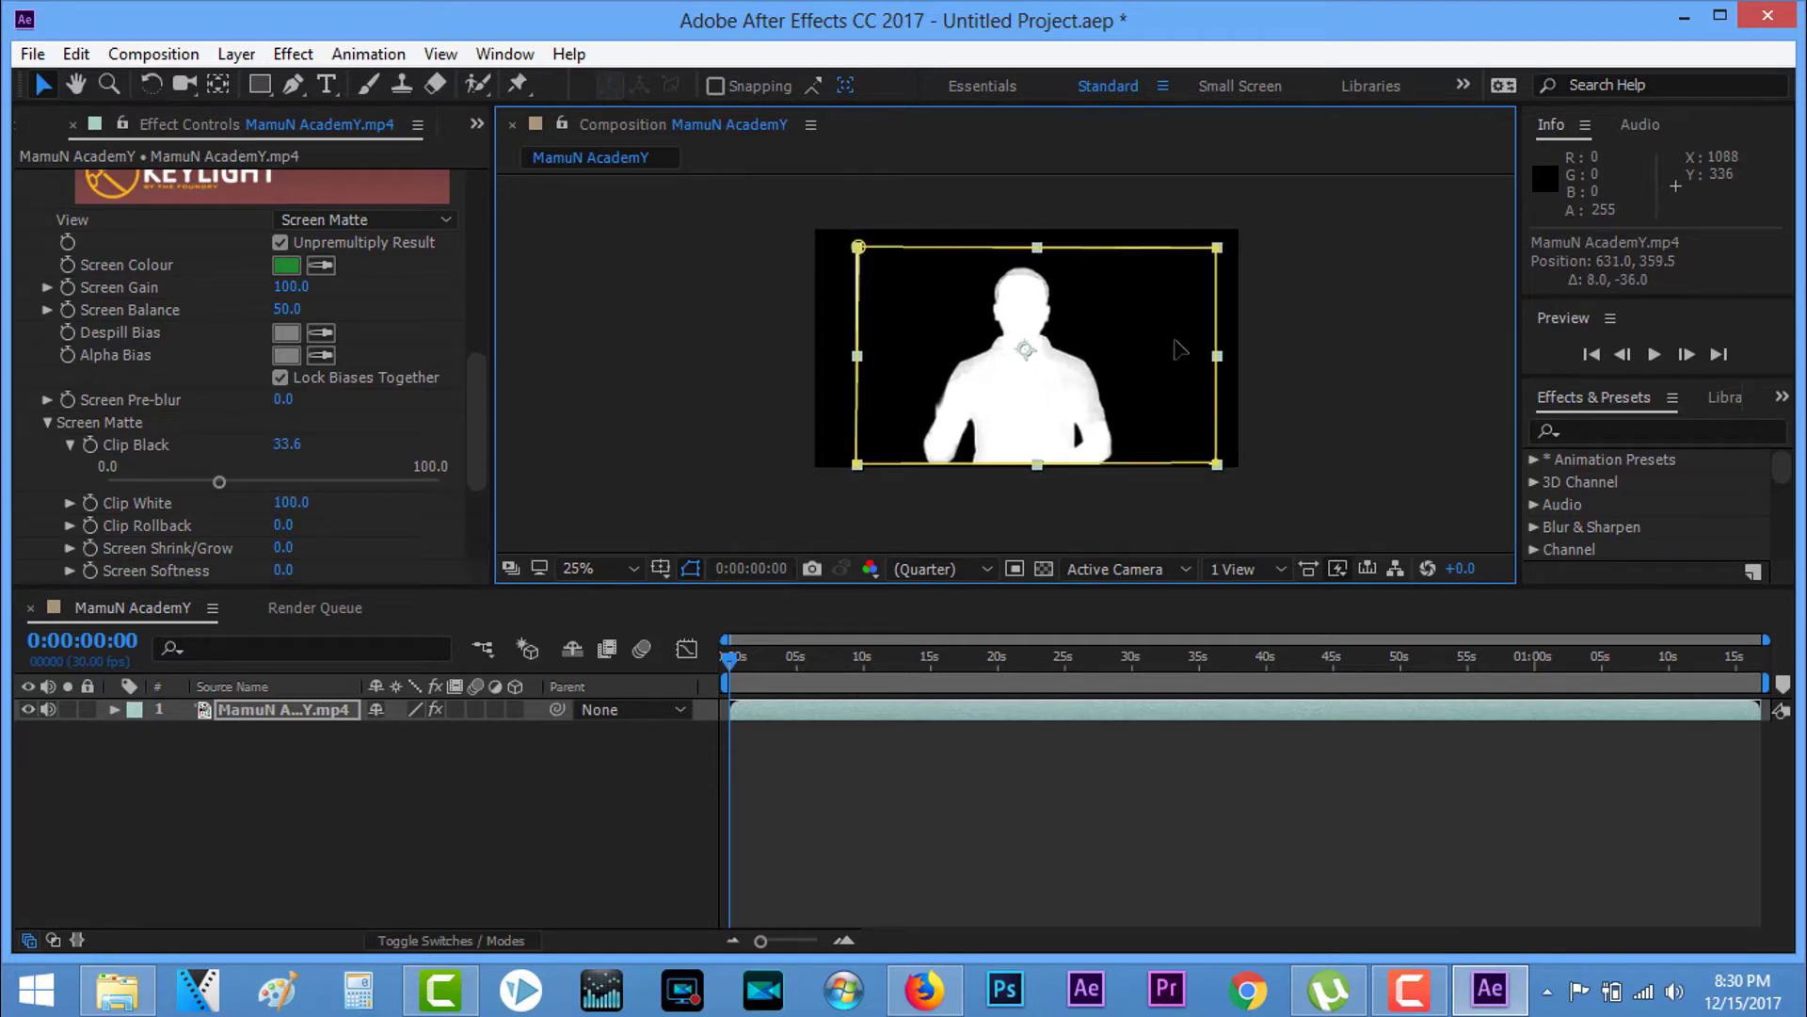
Step: Test higher and lower Clip Black values, settling it at 29.2
left_click(209, 482)
left_click_drag(269, 489, 432, 497)
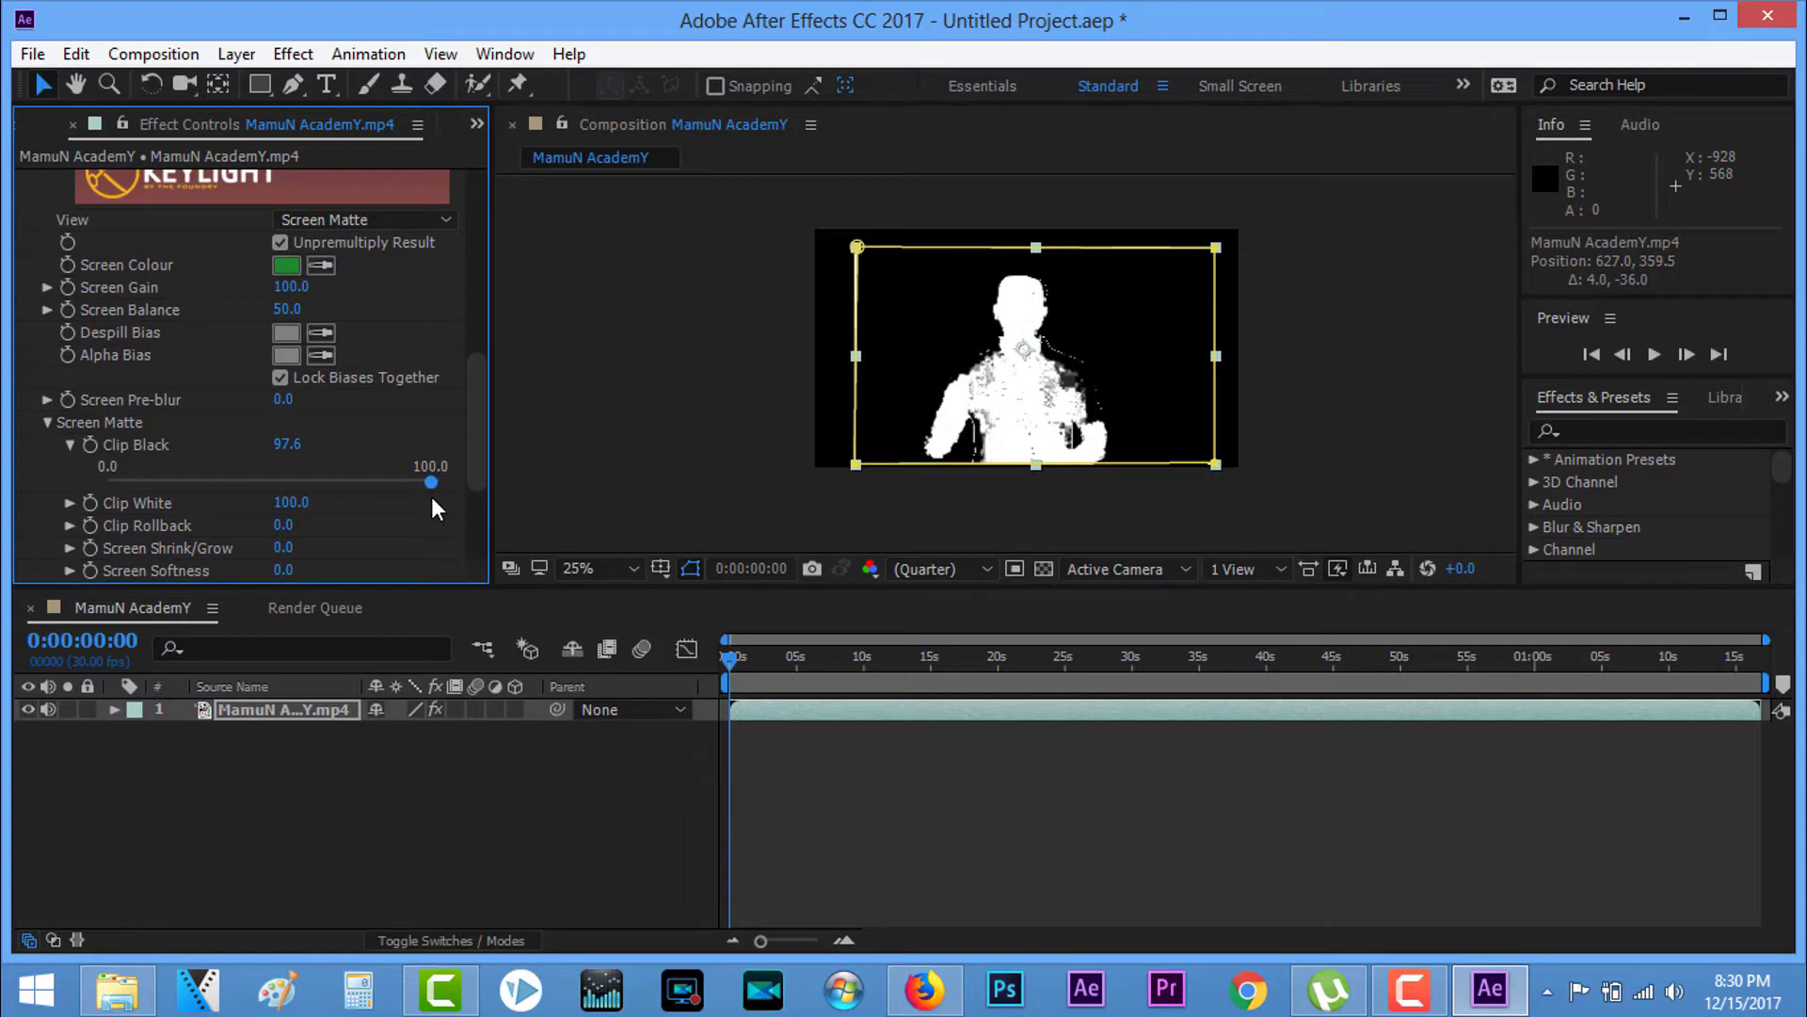
left_click_drag(433, 498, 256, 490)
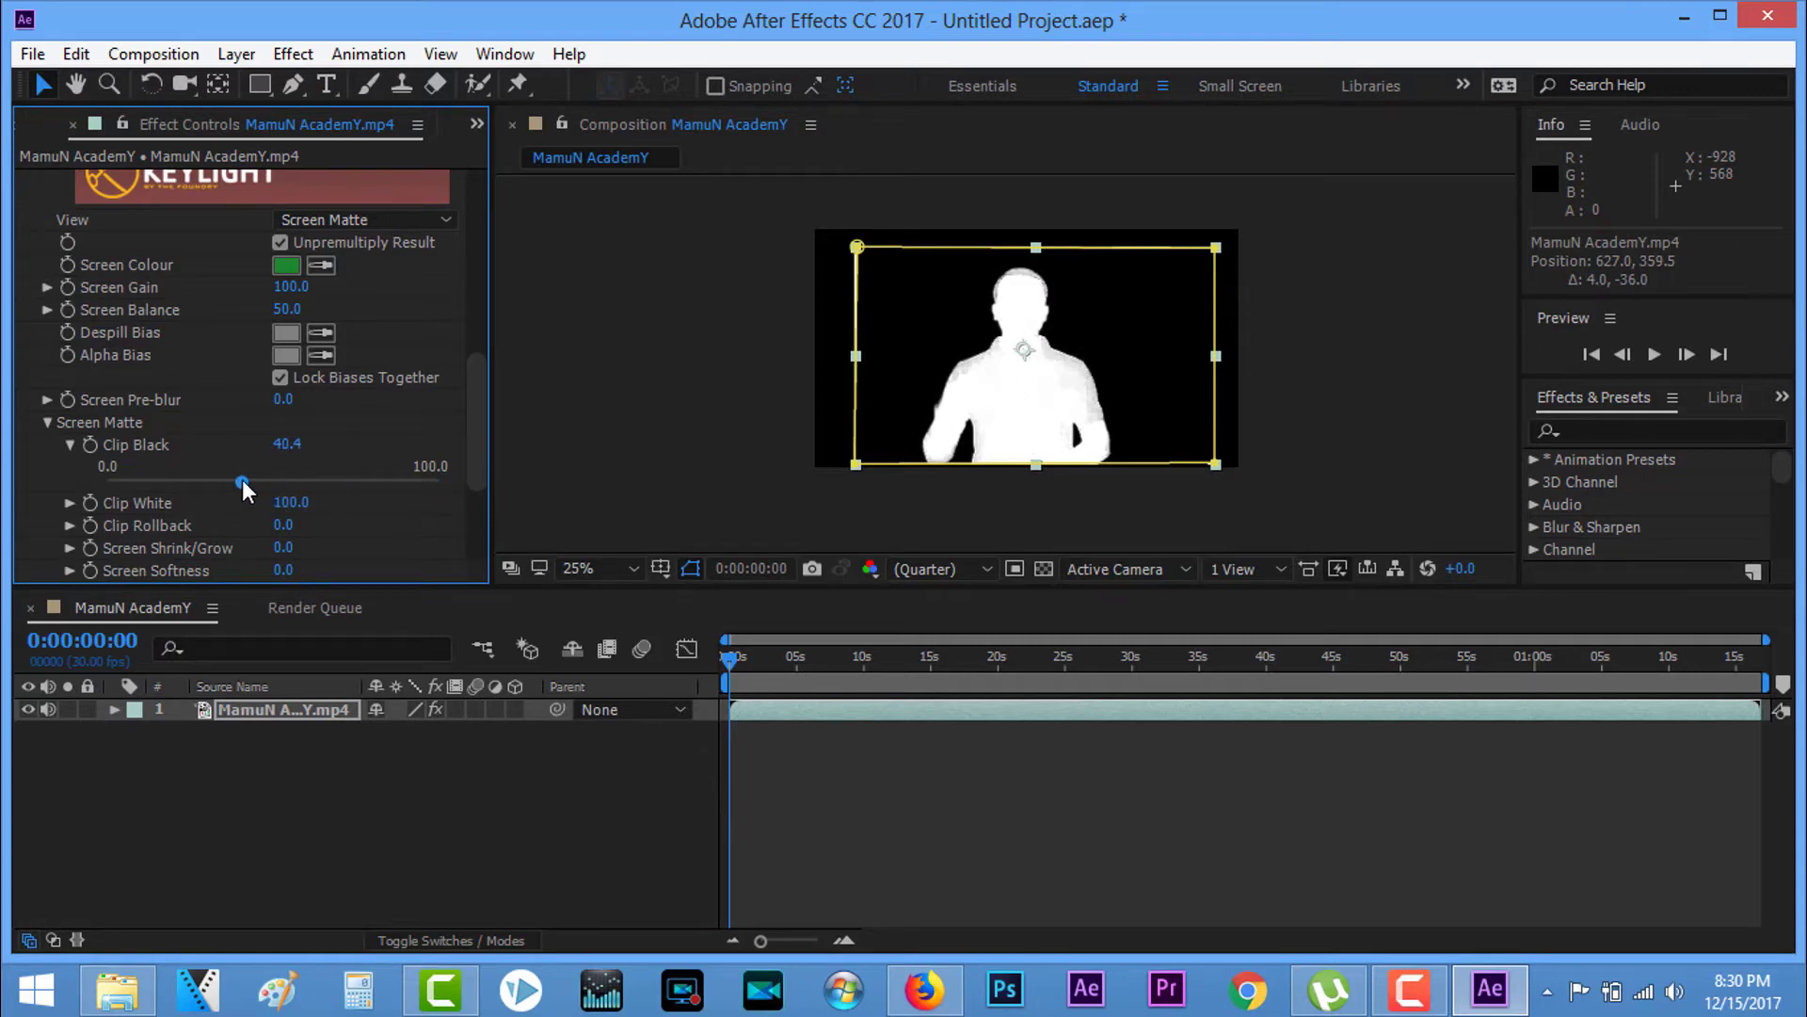
left_click_drag(243, 484, 227, 482)
scroll(989, 415, "up", 3)
scroll(867, 415, "up", 1)
scroll(880, 416, "down", 4)
scroll(1049, 297, "up", 4)
scroll(861, 284, "down", 2)
scroll(832, 263, "down", 2)
left_click_drag(216, 483, 208, 490)
left_click(69, 502)
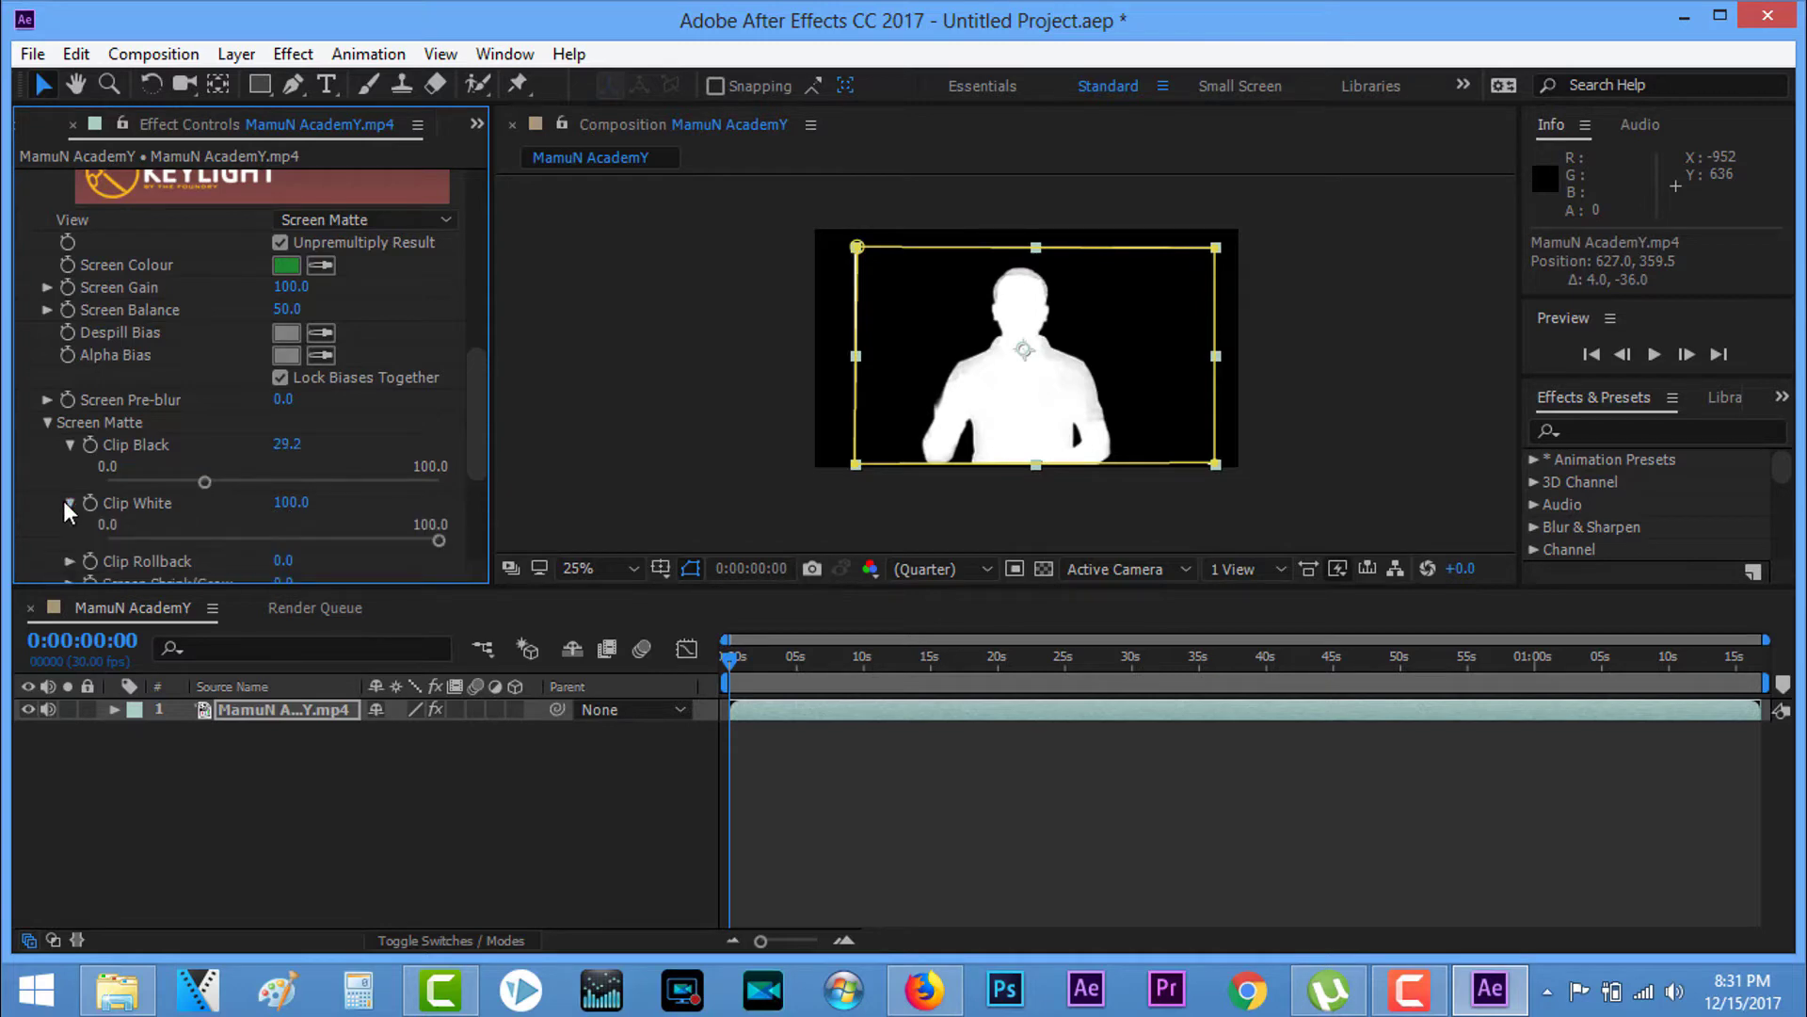
Step: Lower Clip White through 66.0 down to about 33.2 for a solid white silhouette
key("slash")
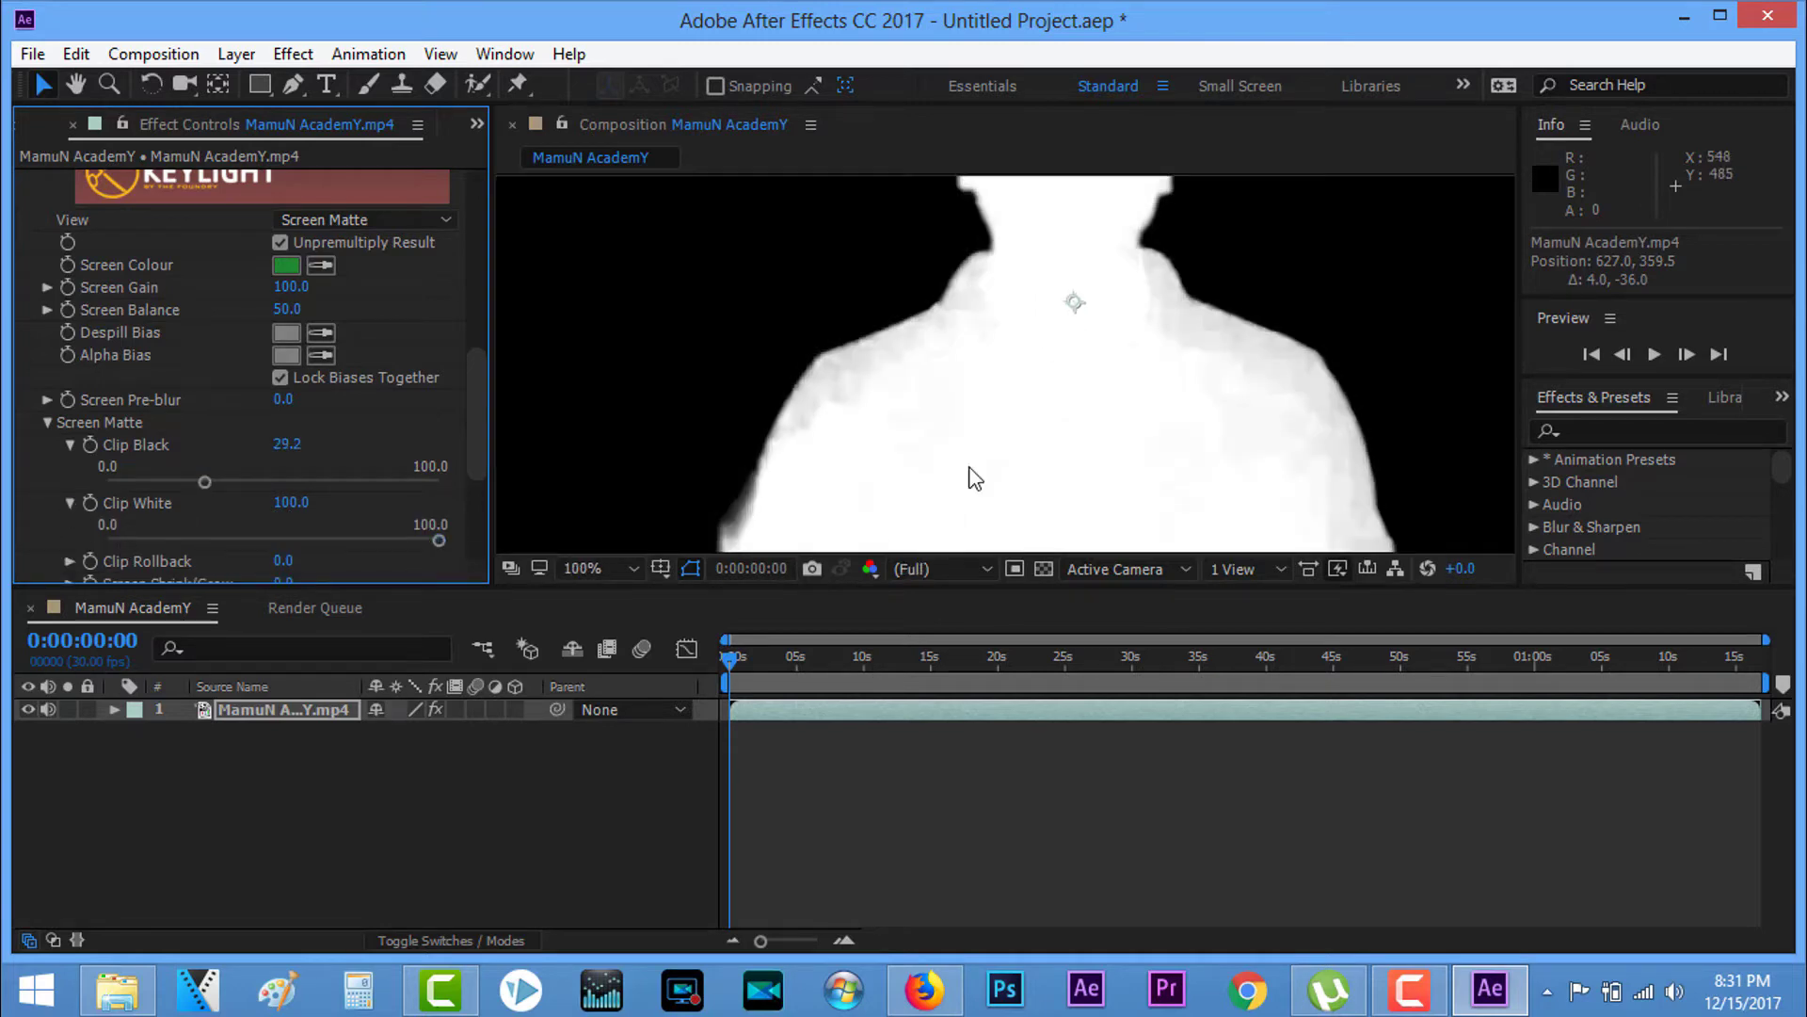
key("comma")
key("comma")
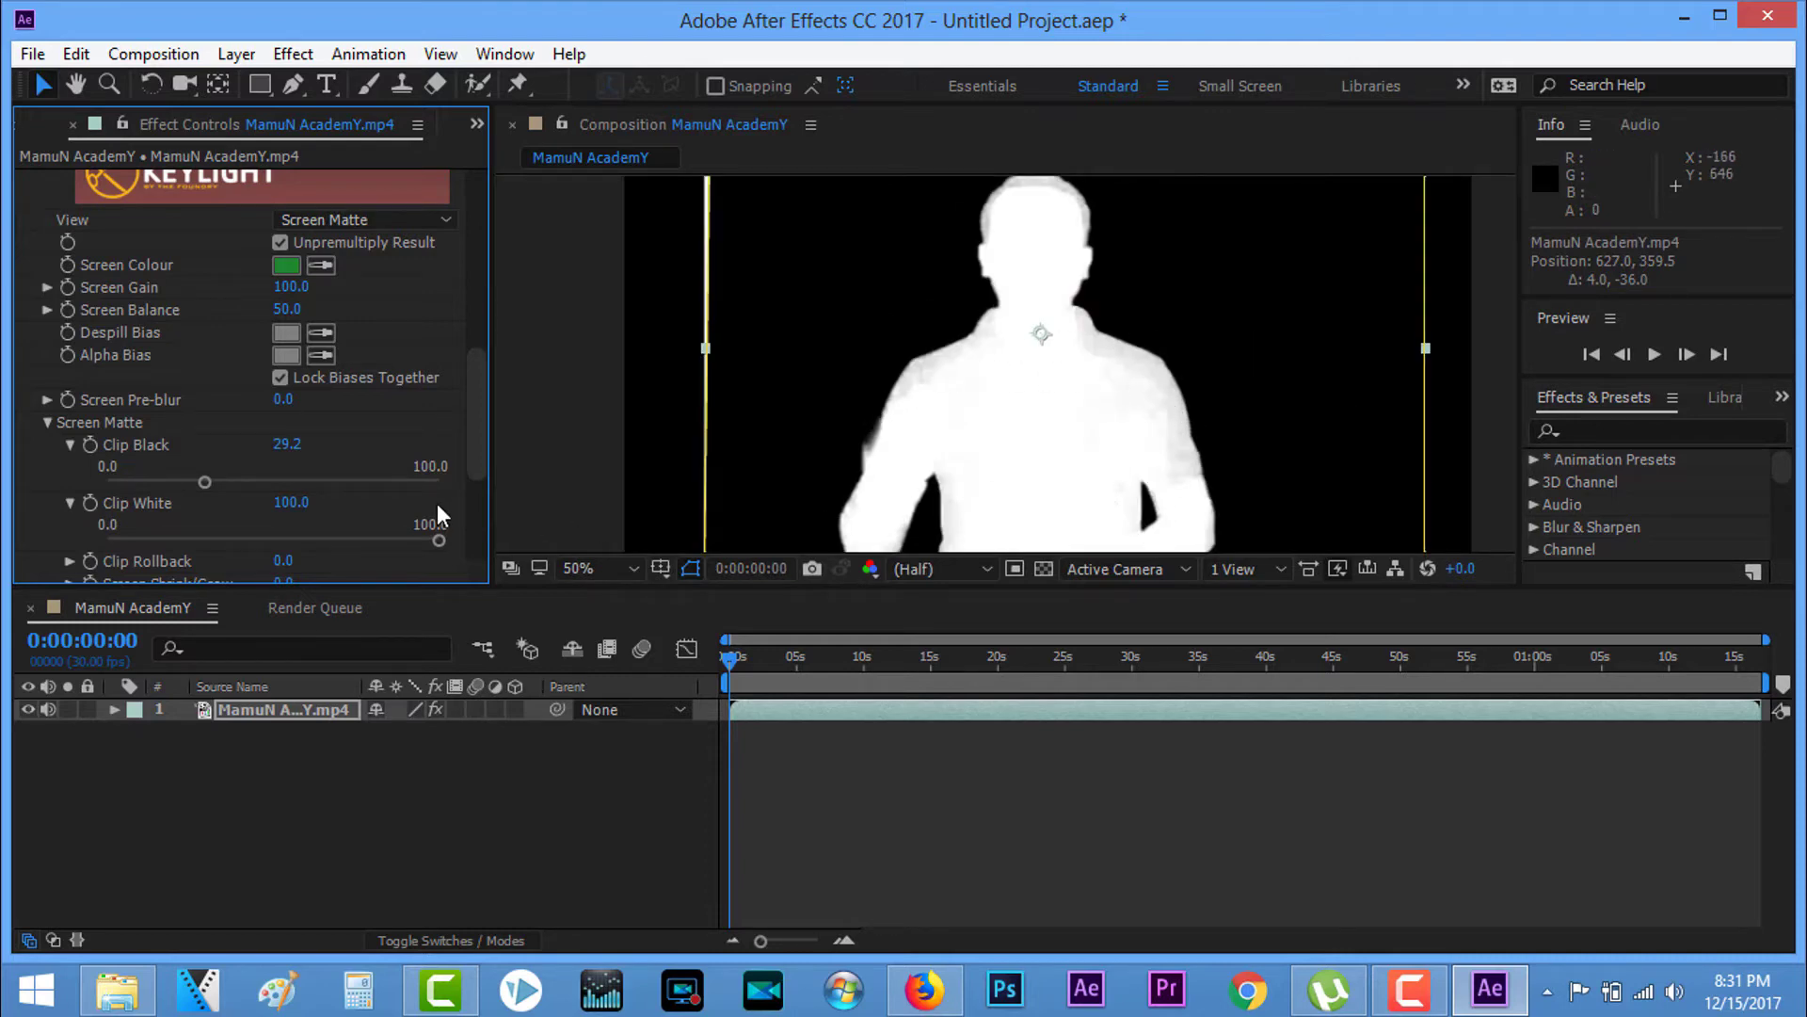
left_click(438, 540)
left_click_drag(436, 538, 410, 540)
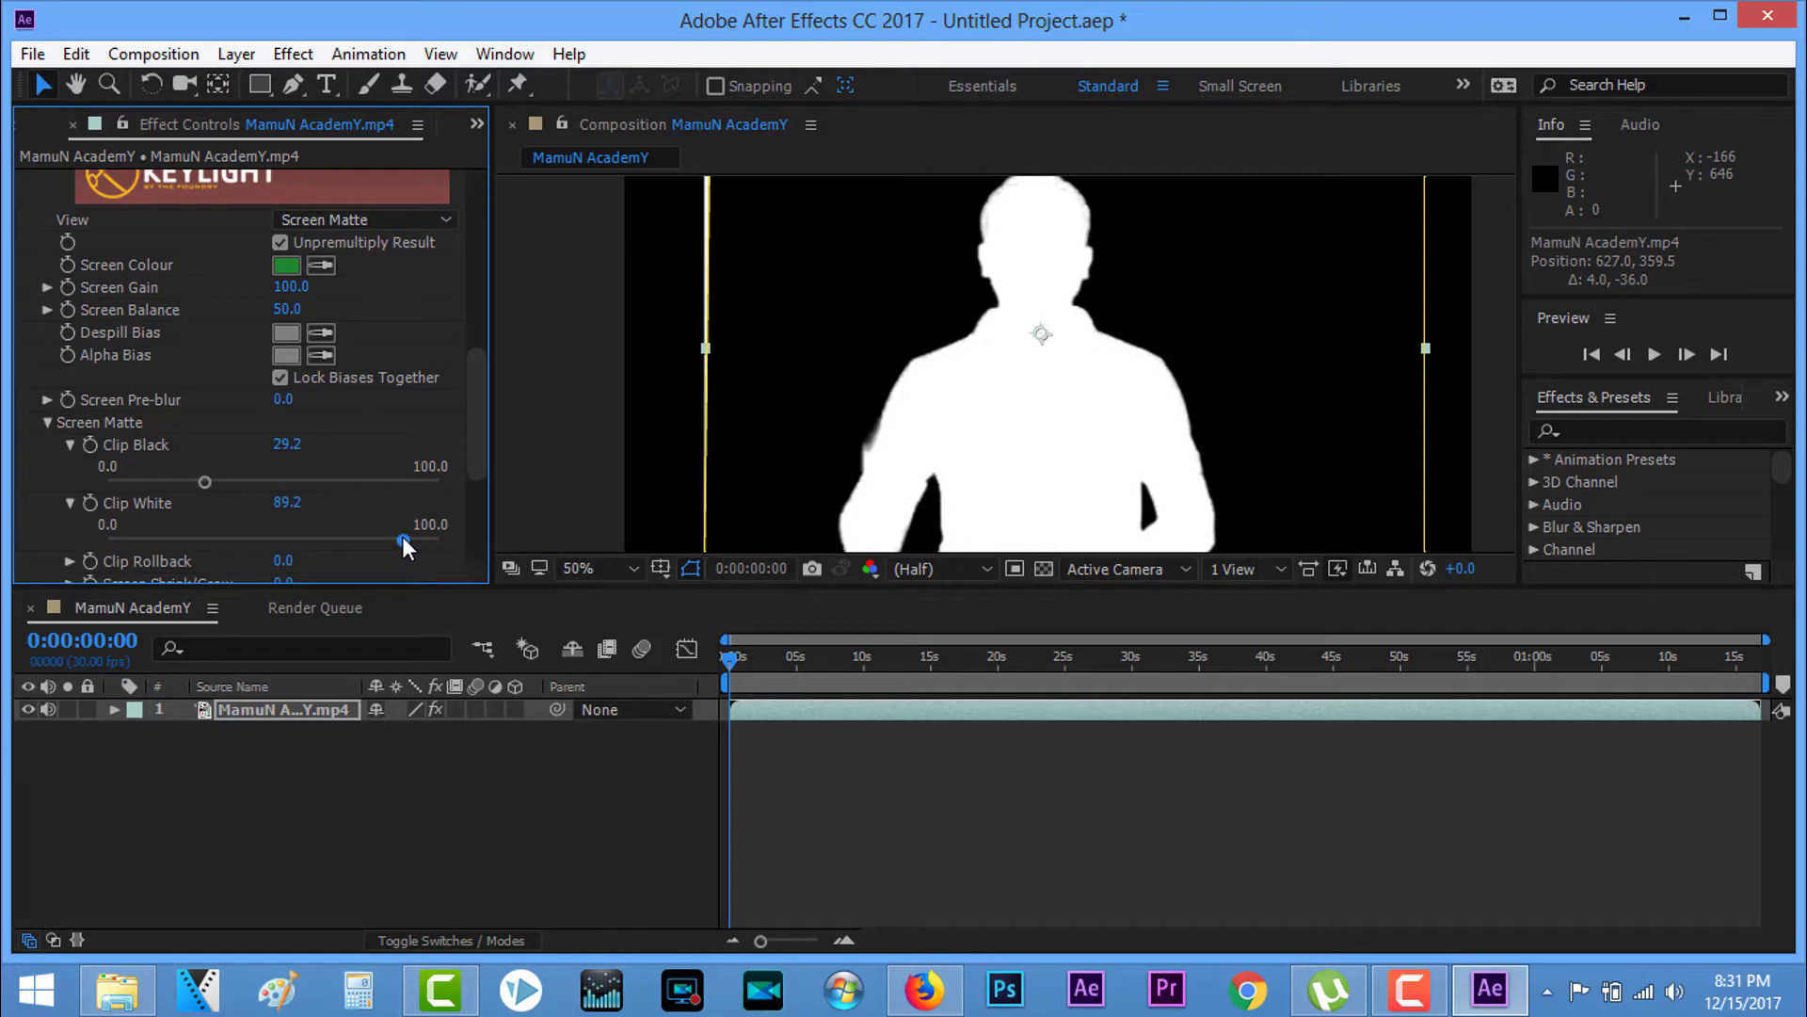
scroll(920, 363, "up", 3)
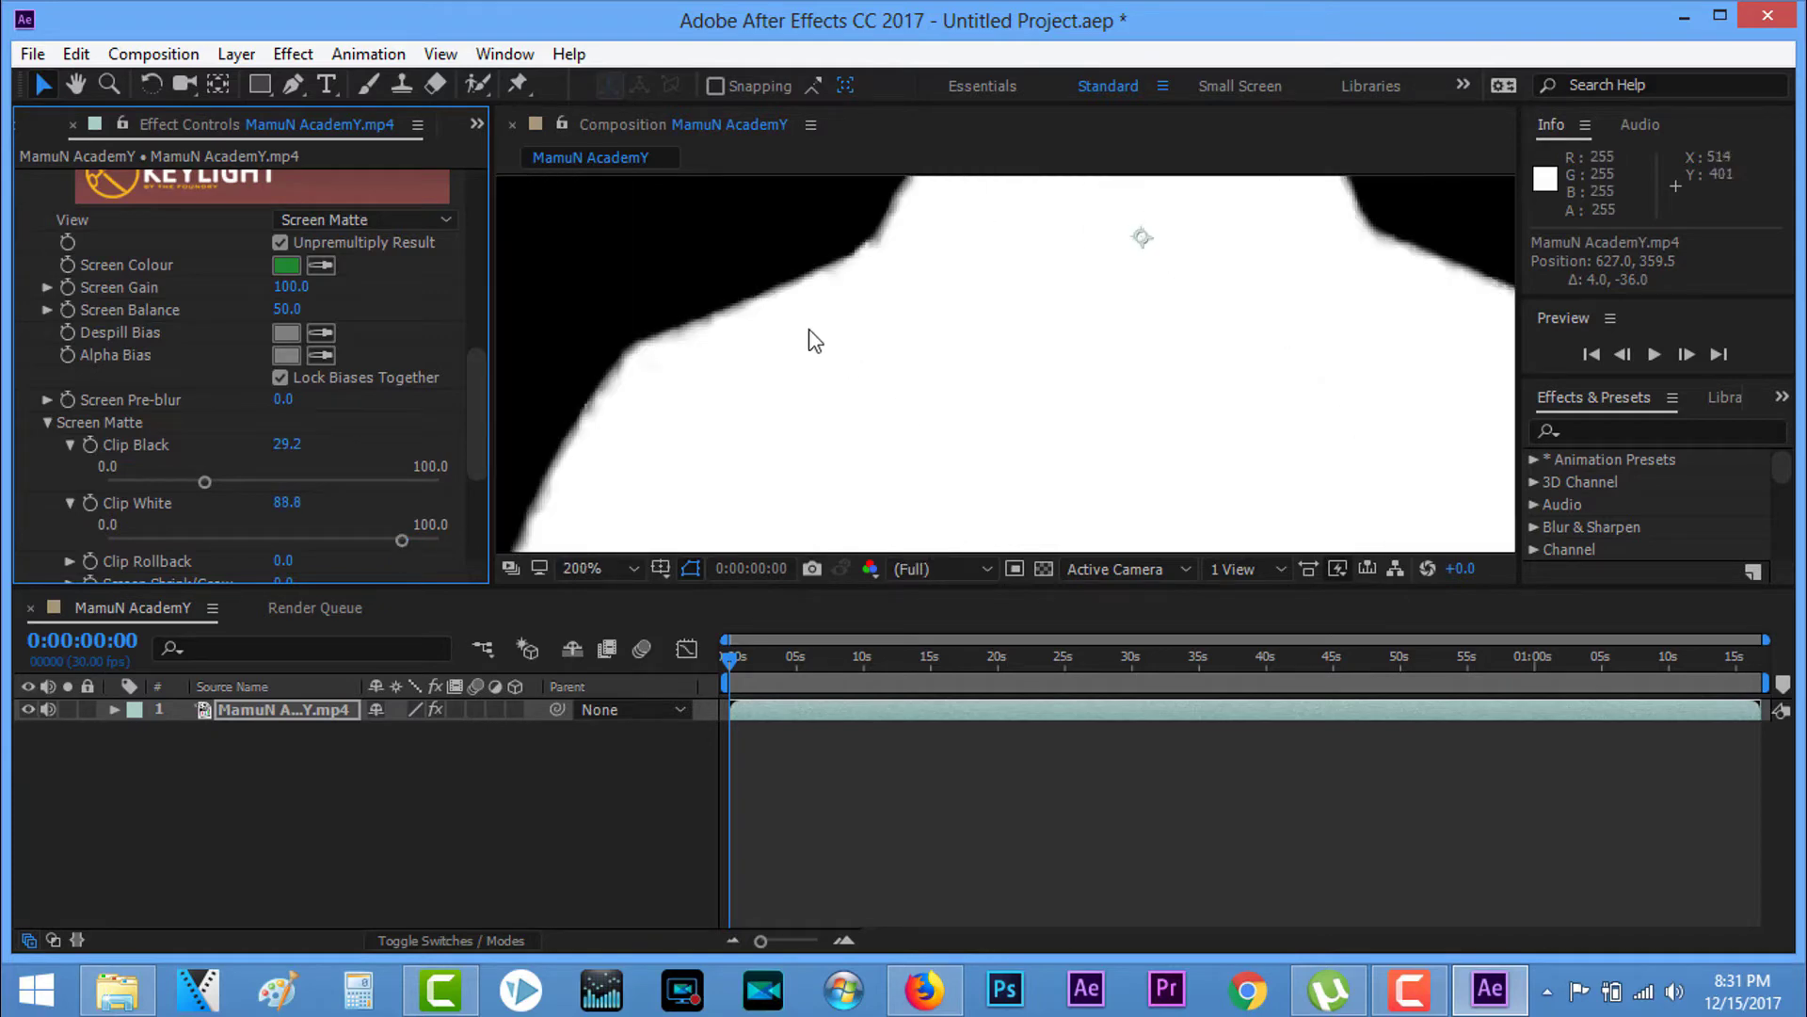
scroll(671, 383, "down", 2)
scroll(771, 408, "down", 1)
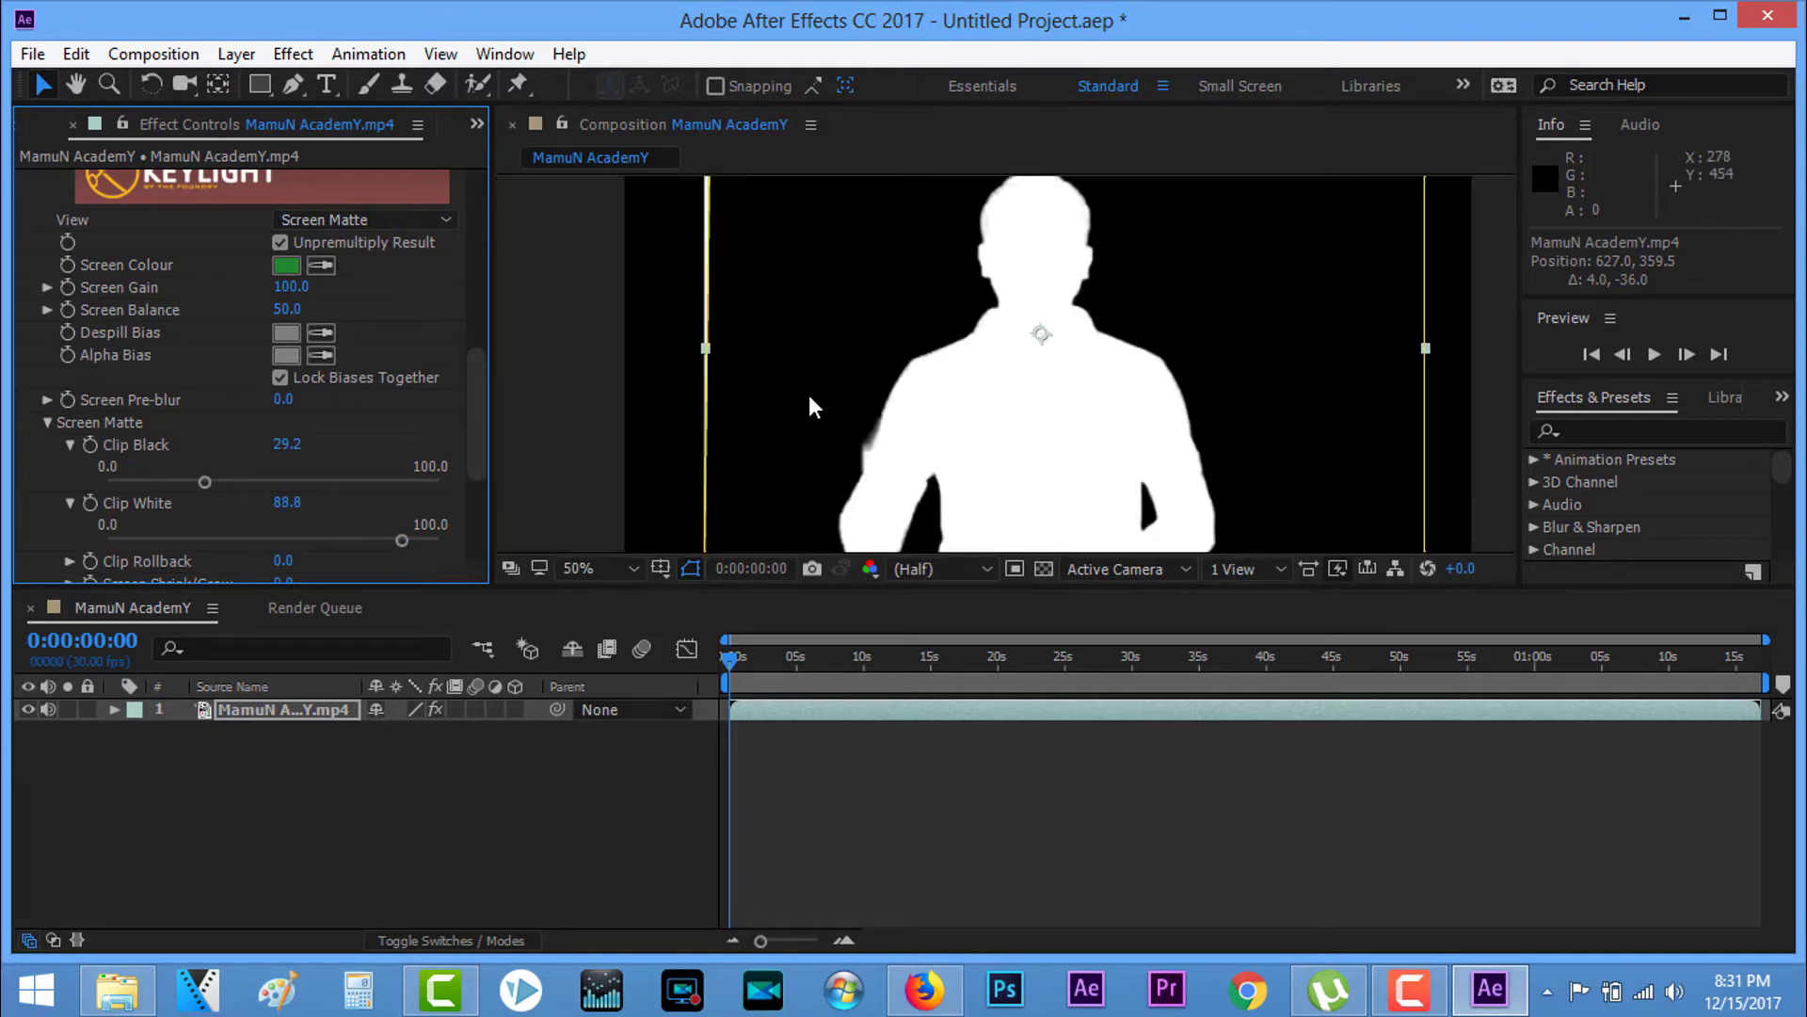
left_click_drag(403, 533, 322, 531)
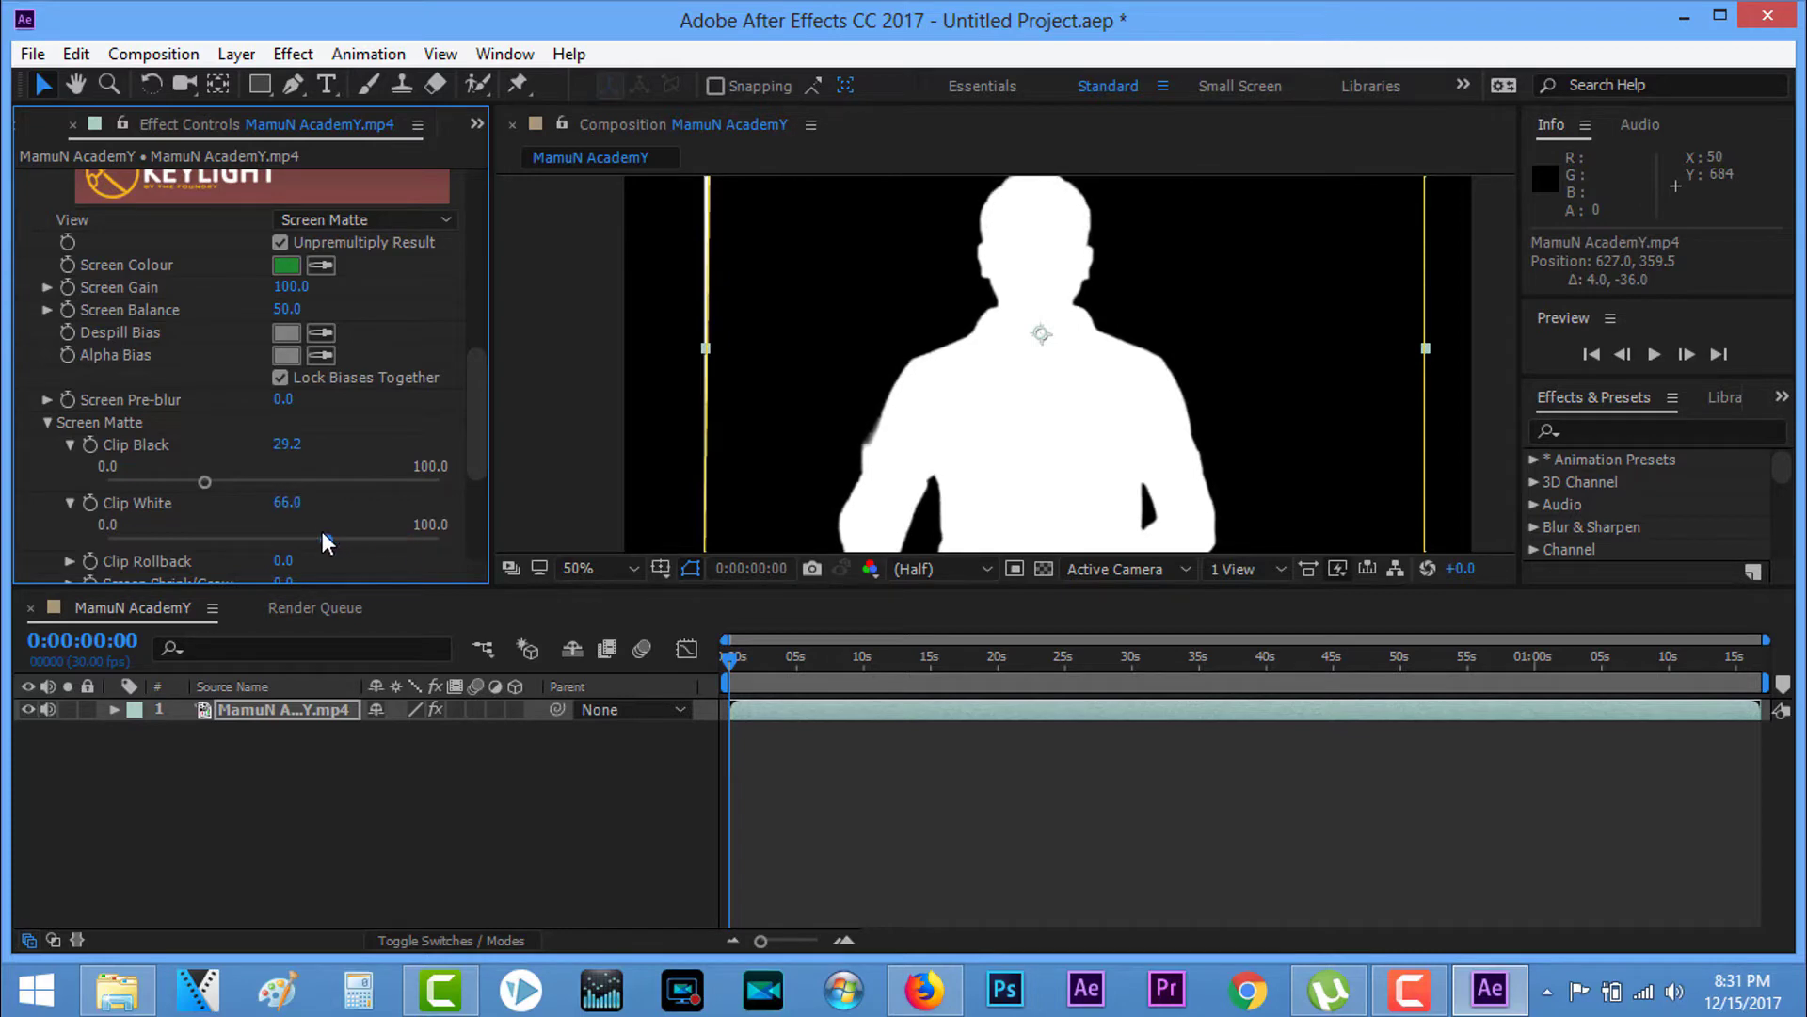
left_click_drag(312, 538, 201, 544)
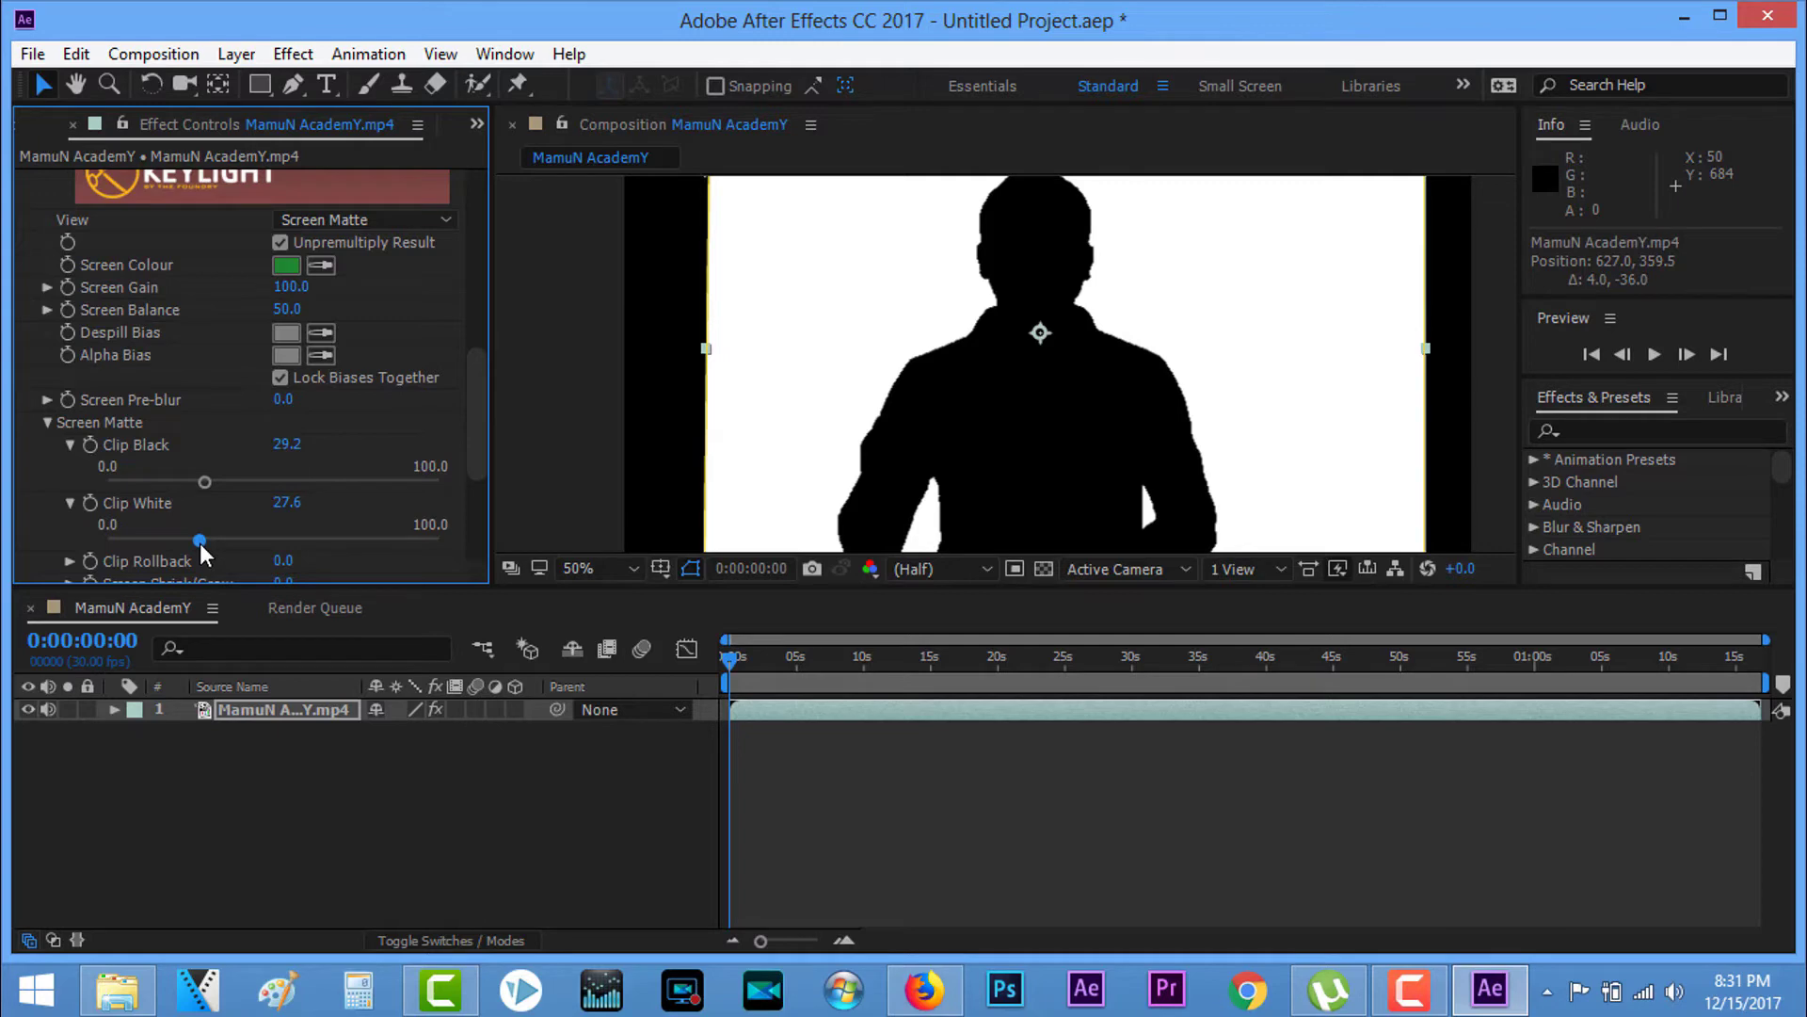
mouse_move(200, 545)
left_mouse_down()
mouse_move(253, 557)
mouse_move(231, 552)
left_mouse_up()
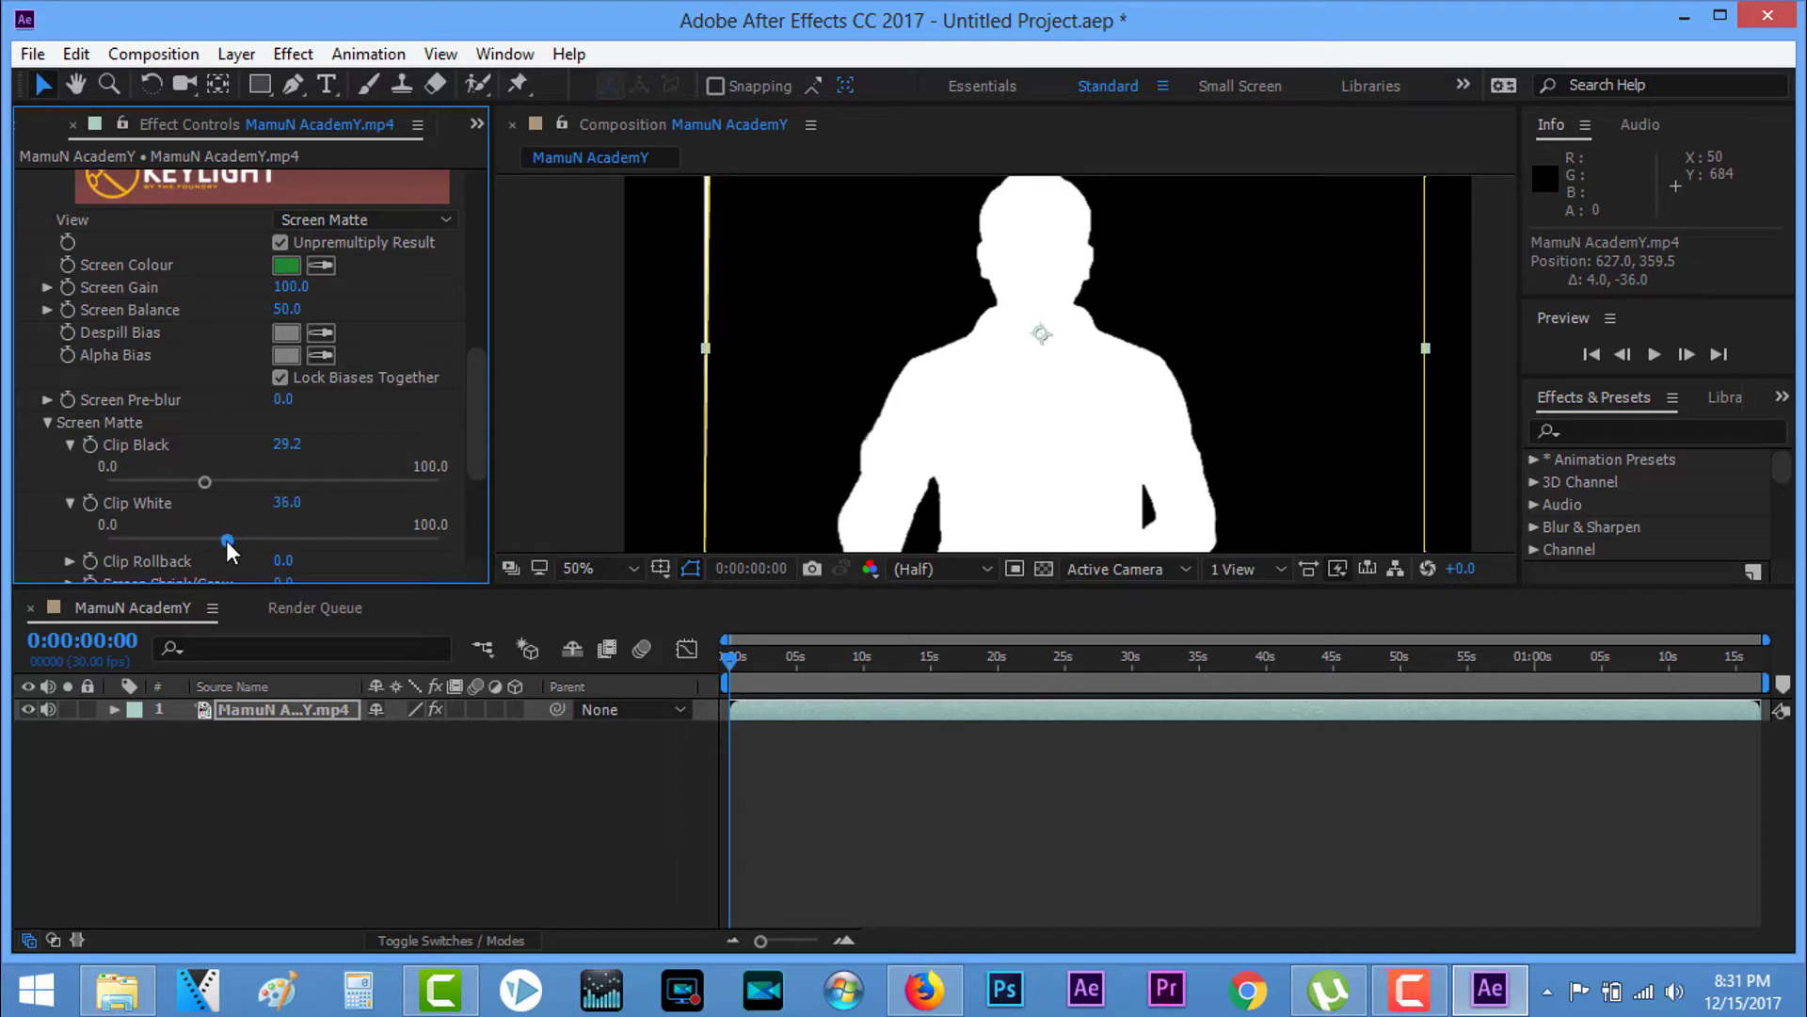
Step: Zoom the viewer to 100% and back out to check the matte edges
key("slash")
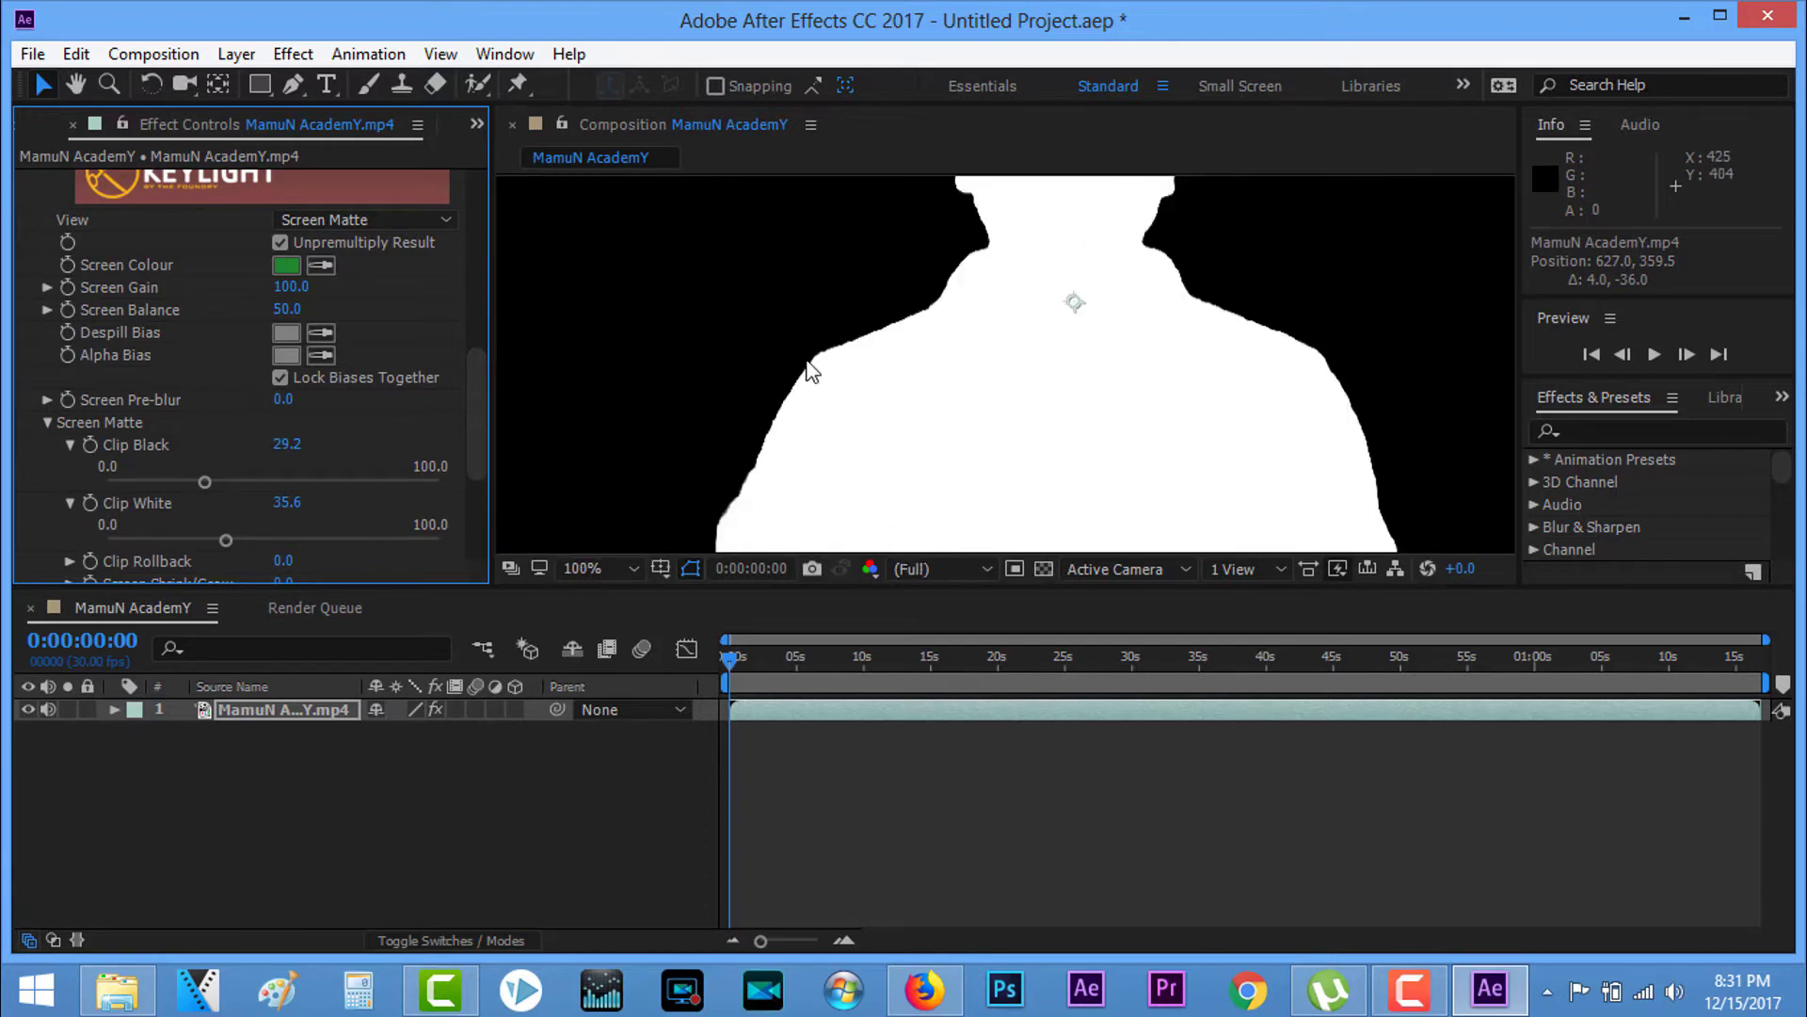
key("comma")
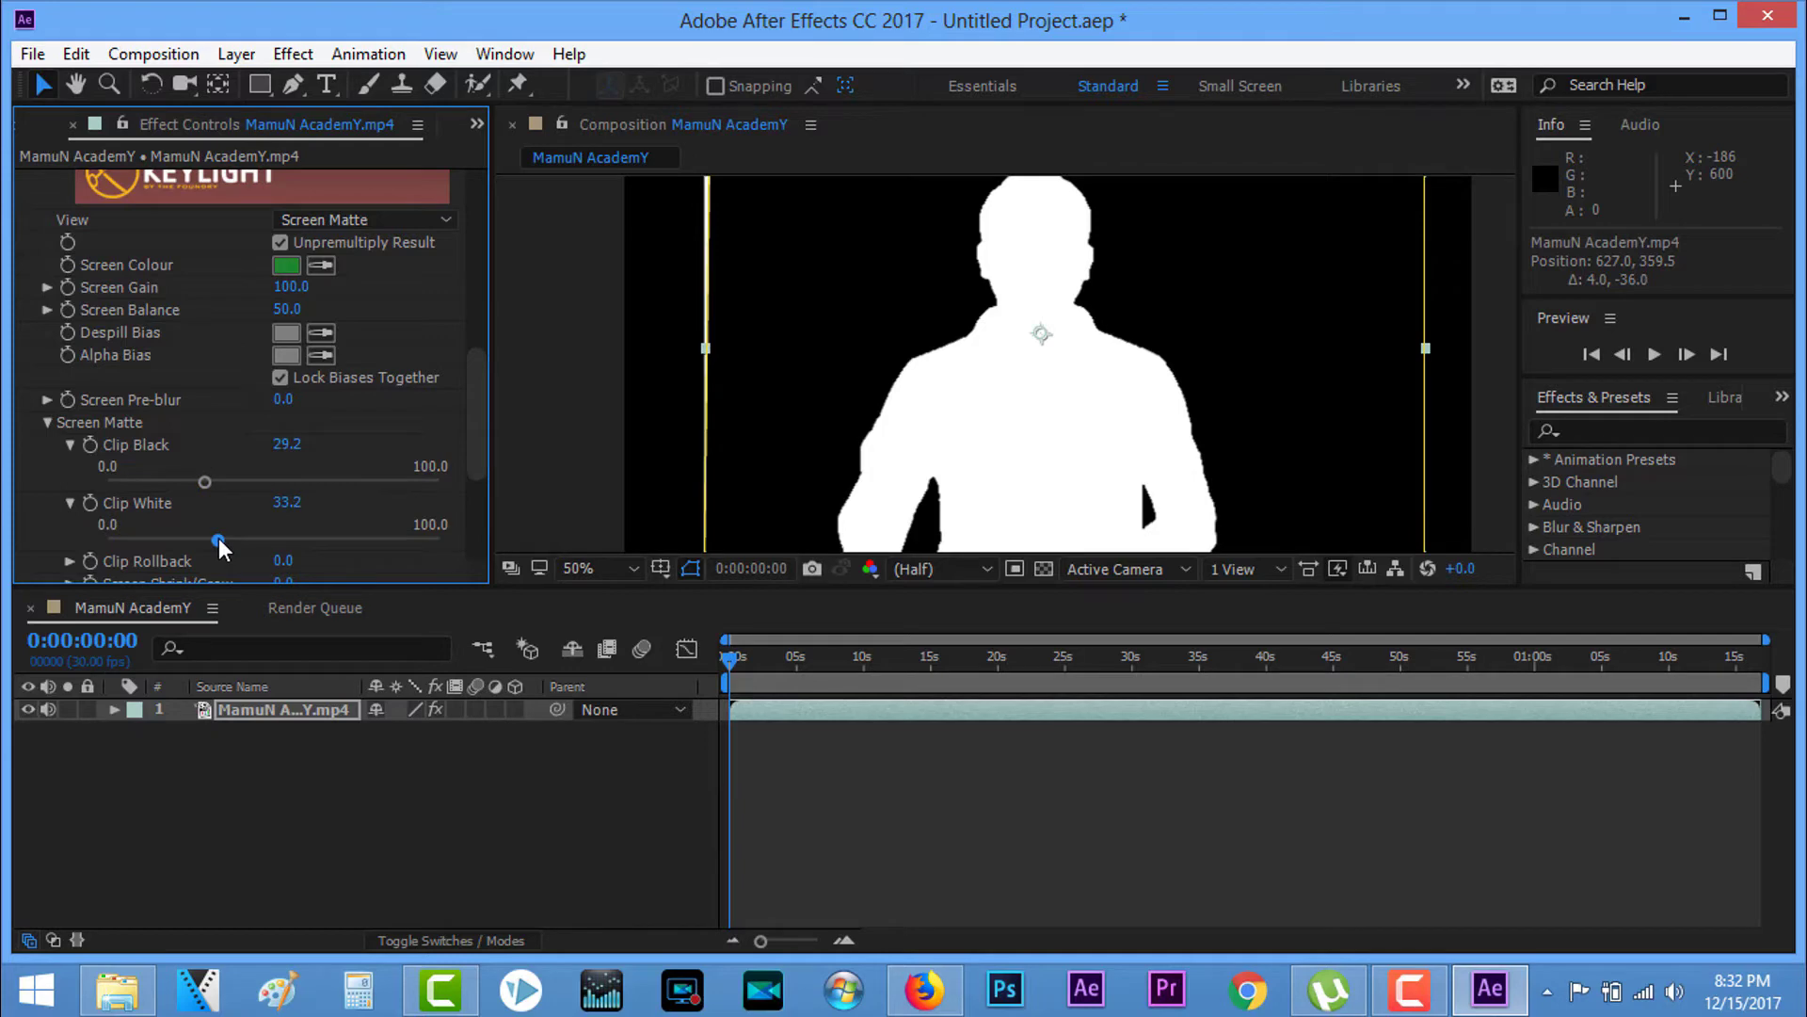
key("comma")
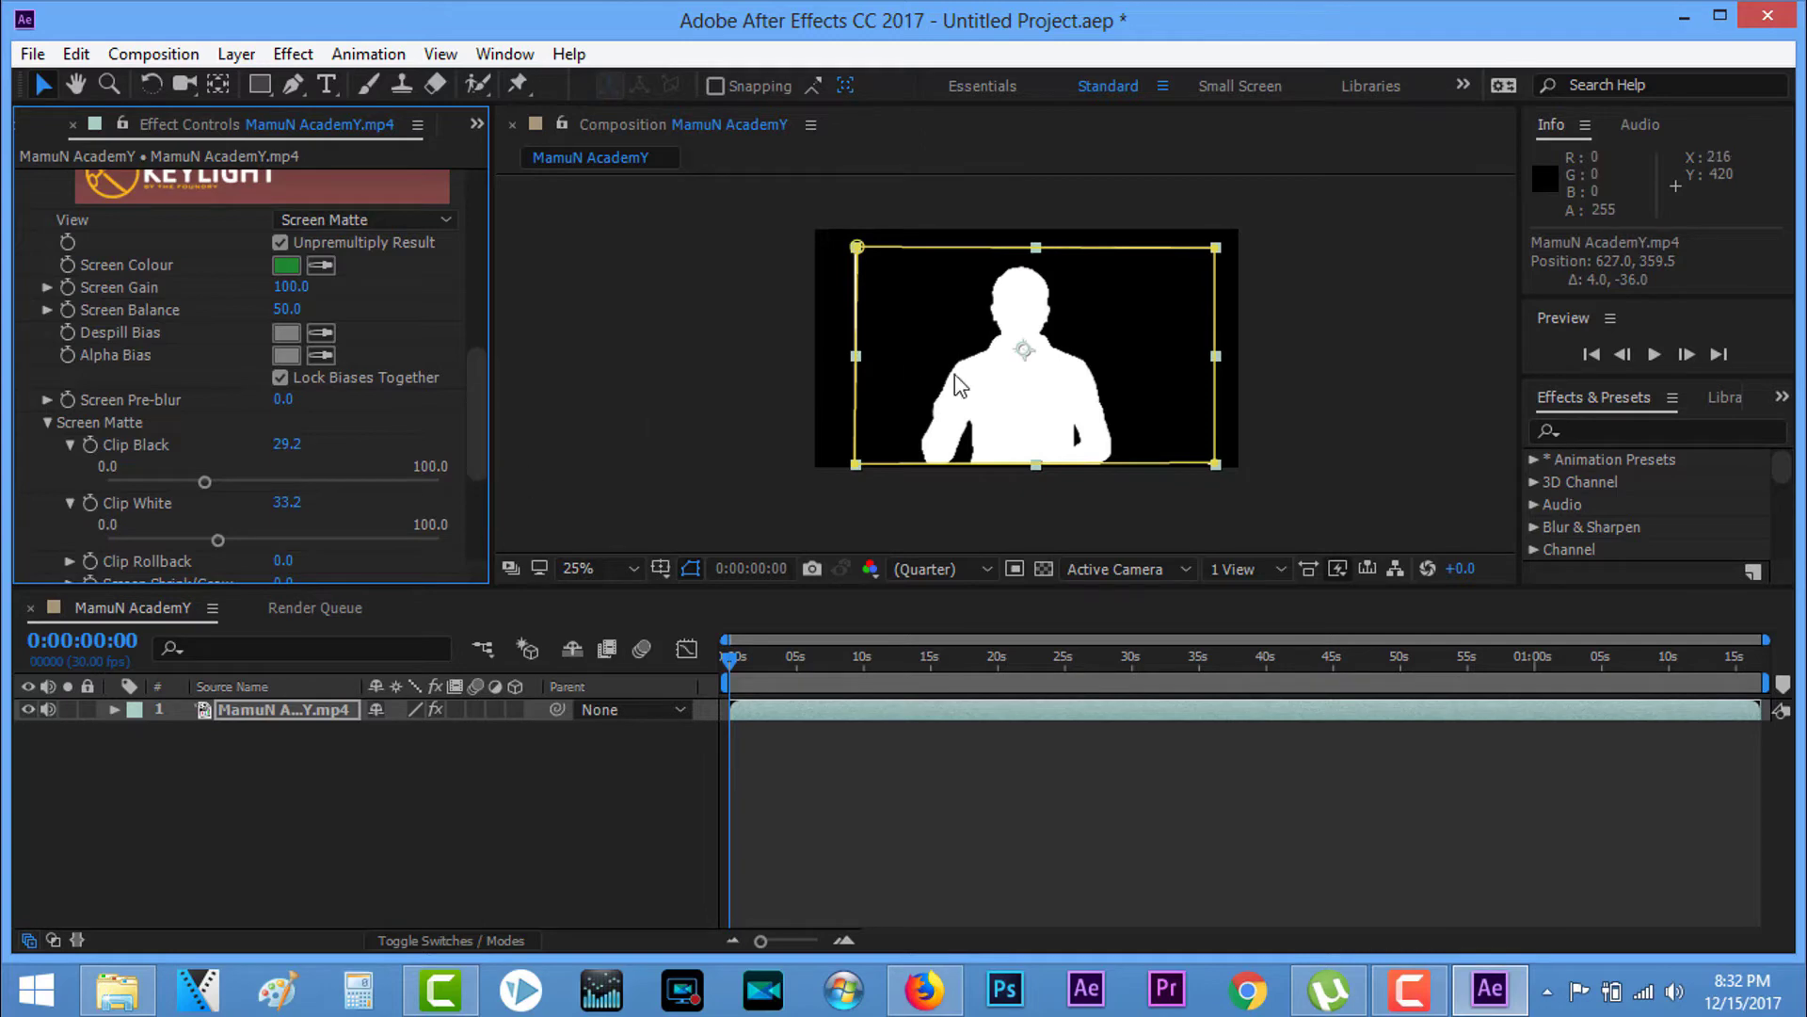
scroll(1043, 426, "up", 5)
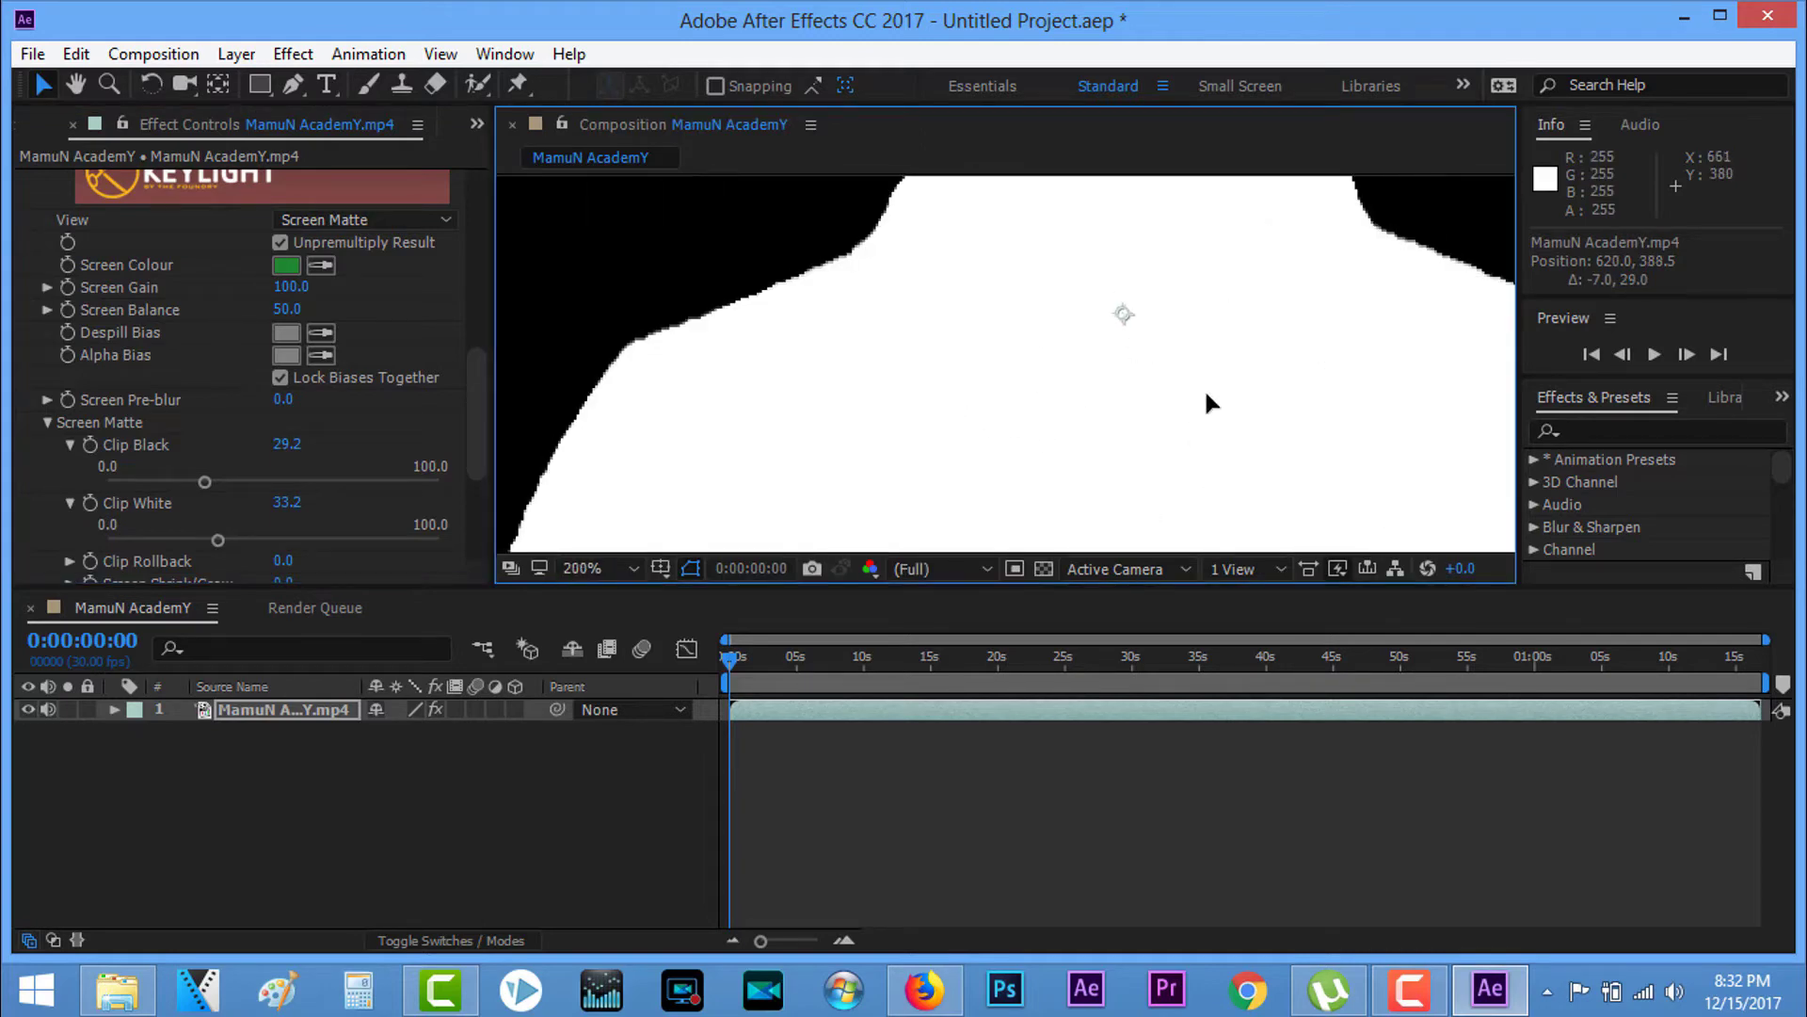
scroll(1211, 490, "up", 1)
scroll(1222, 403, "up", 1)
scroll(1209, 398, "up", 1)
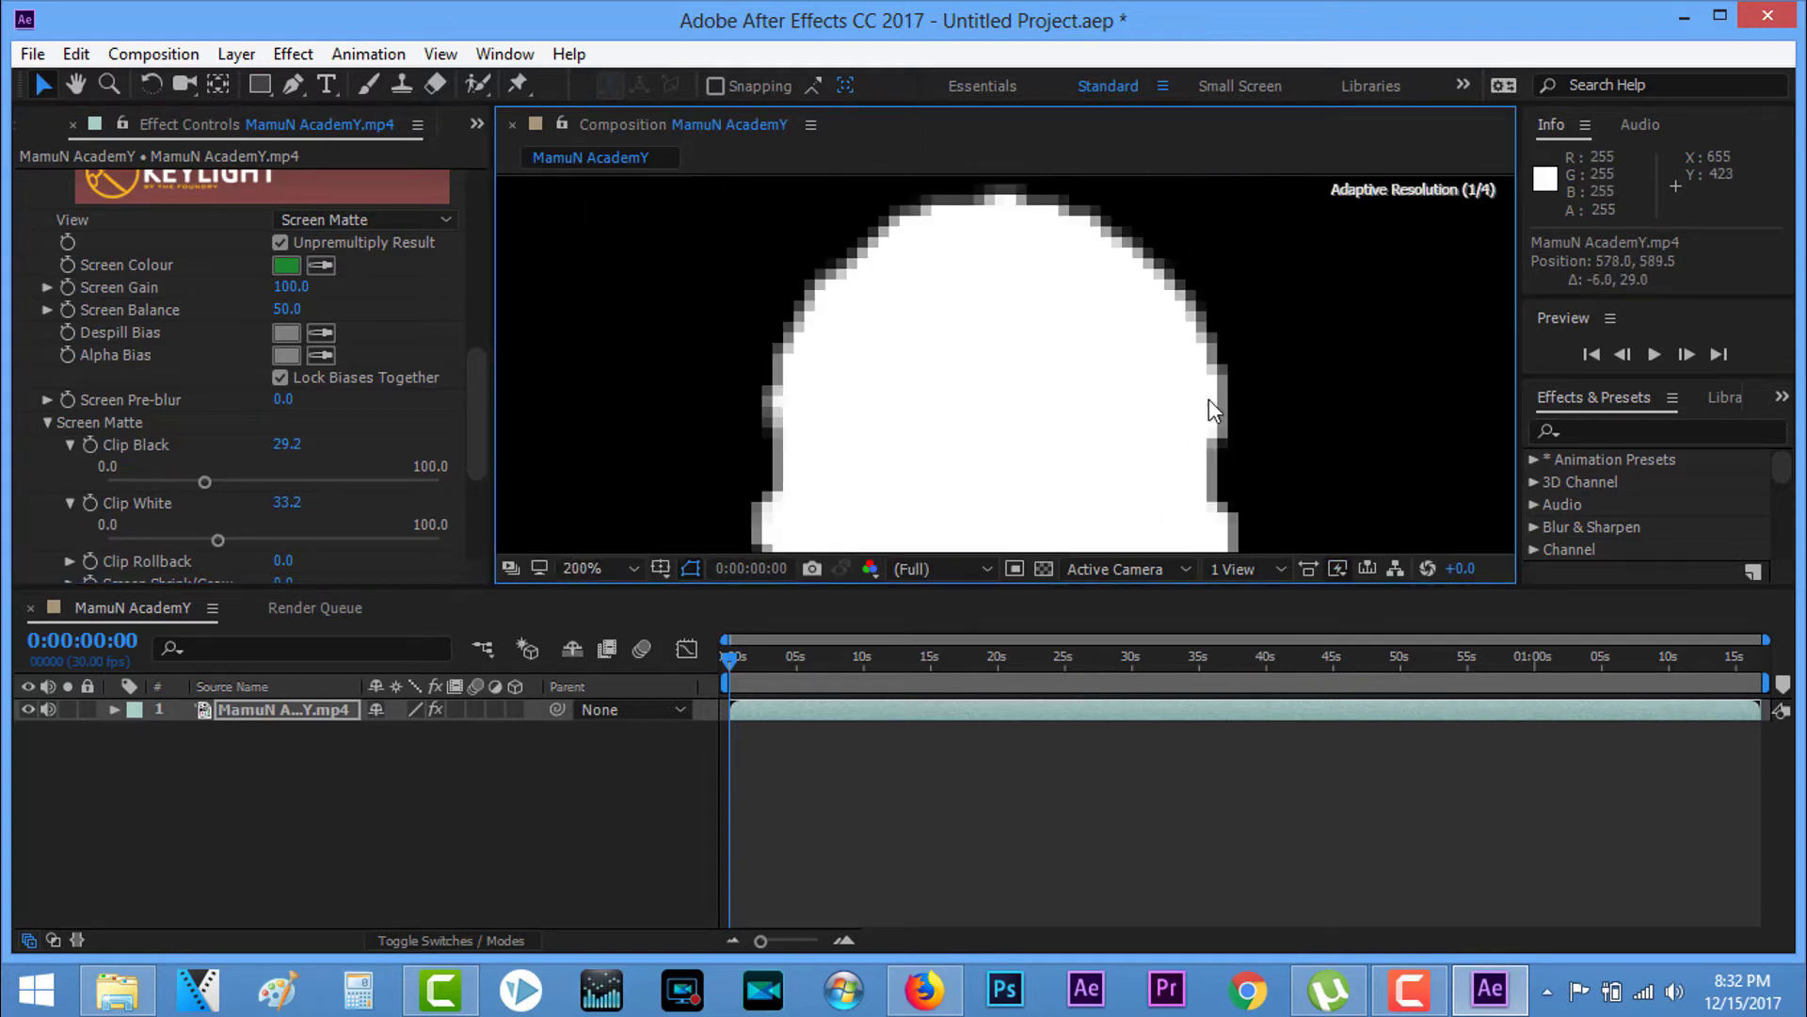
scroll(1043, 400, "up", 1)
scroll(1043, 400, "down", 4)
scroll(1041, 395, "down", 3)
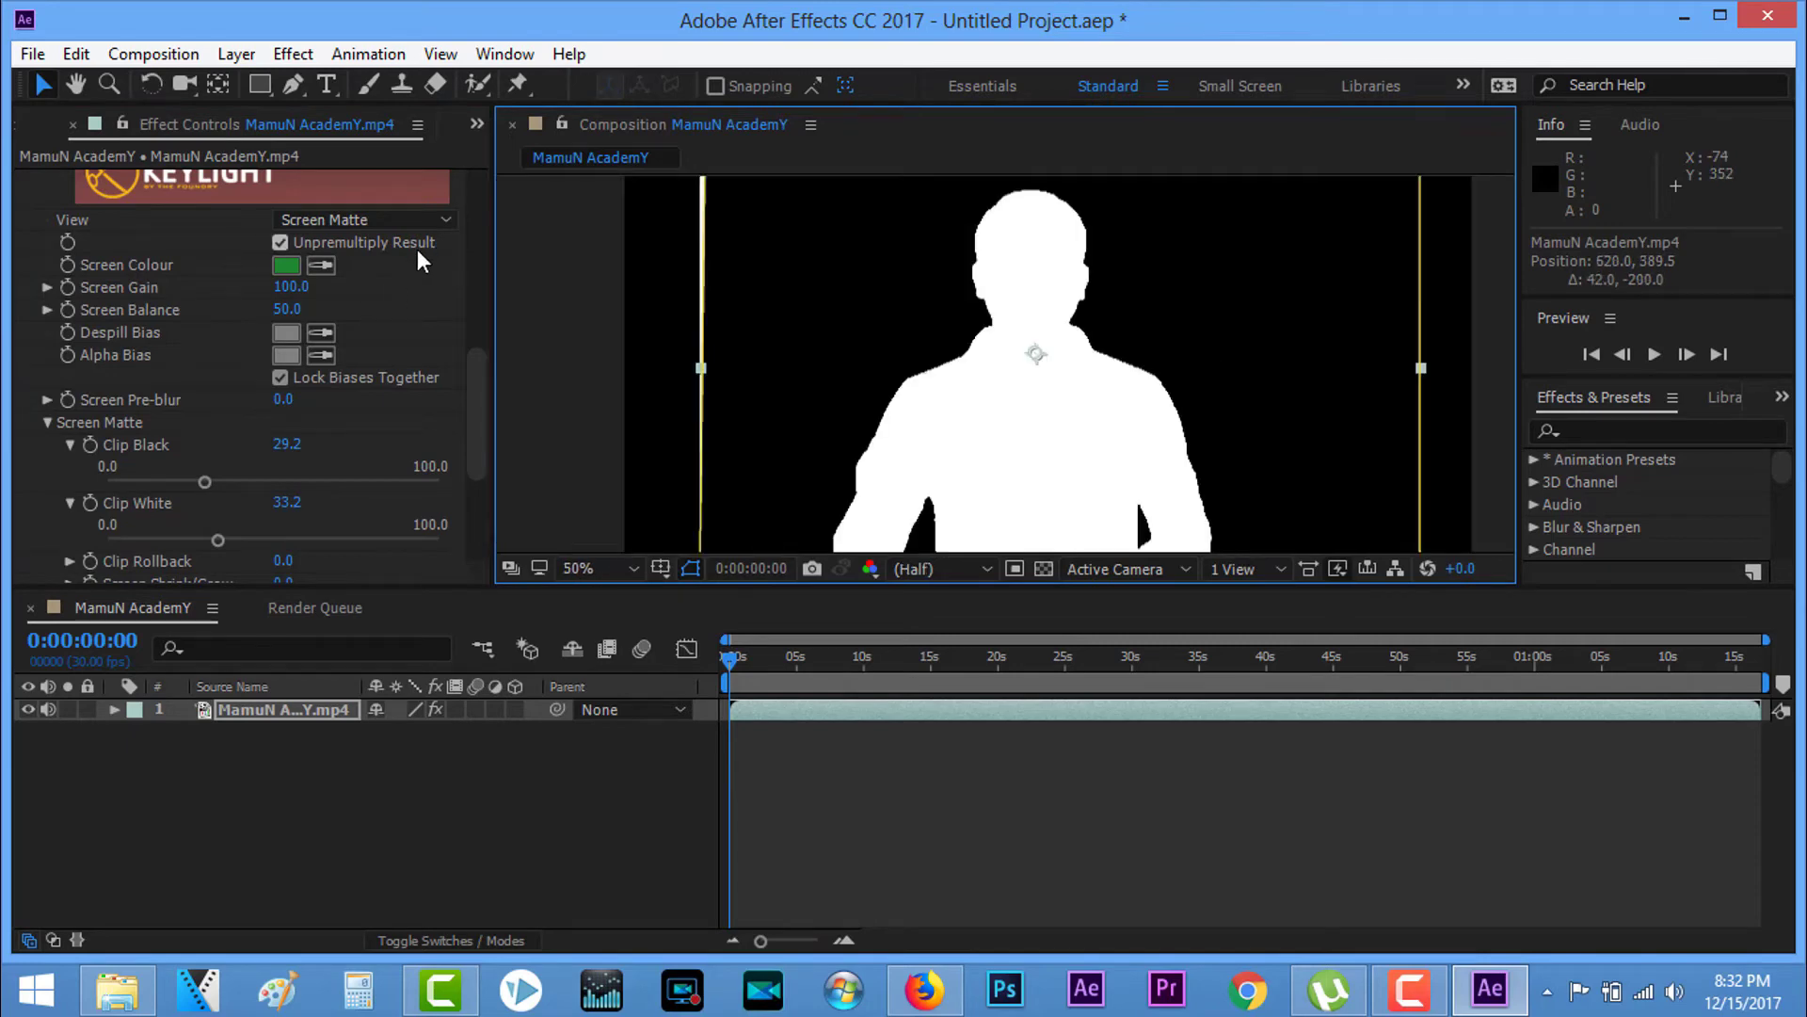
mouse_move(474, 420)
left_mouse_down()
mouse_move(471, 482)
mouse_move(449, 324)
left_mouse_up()
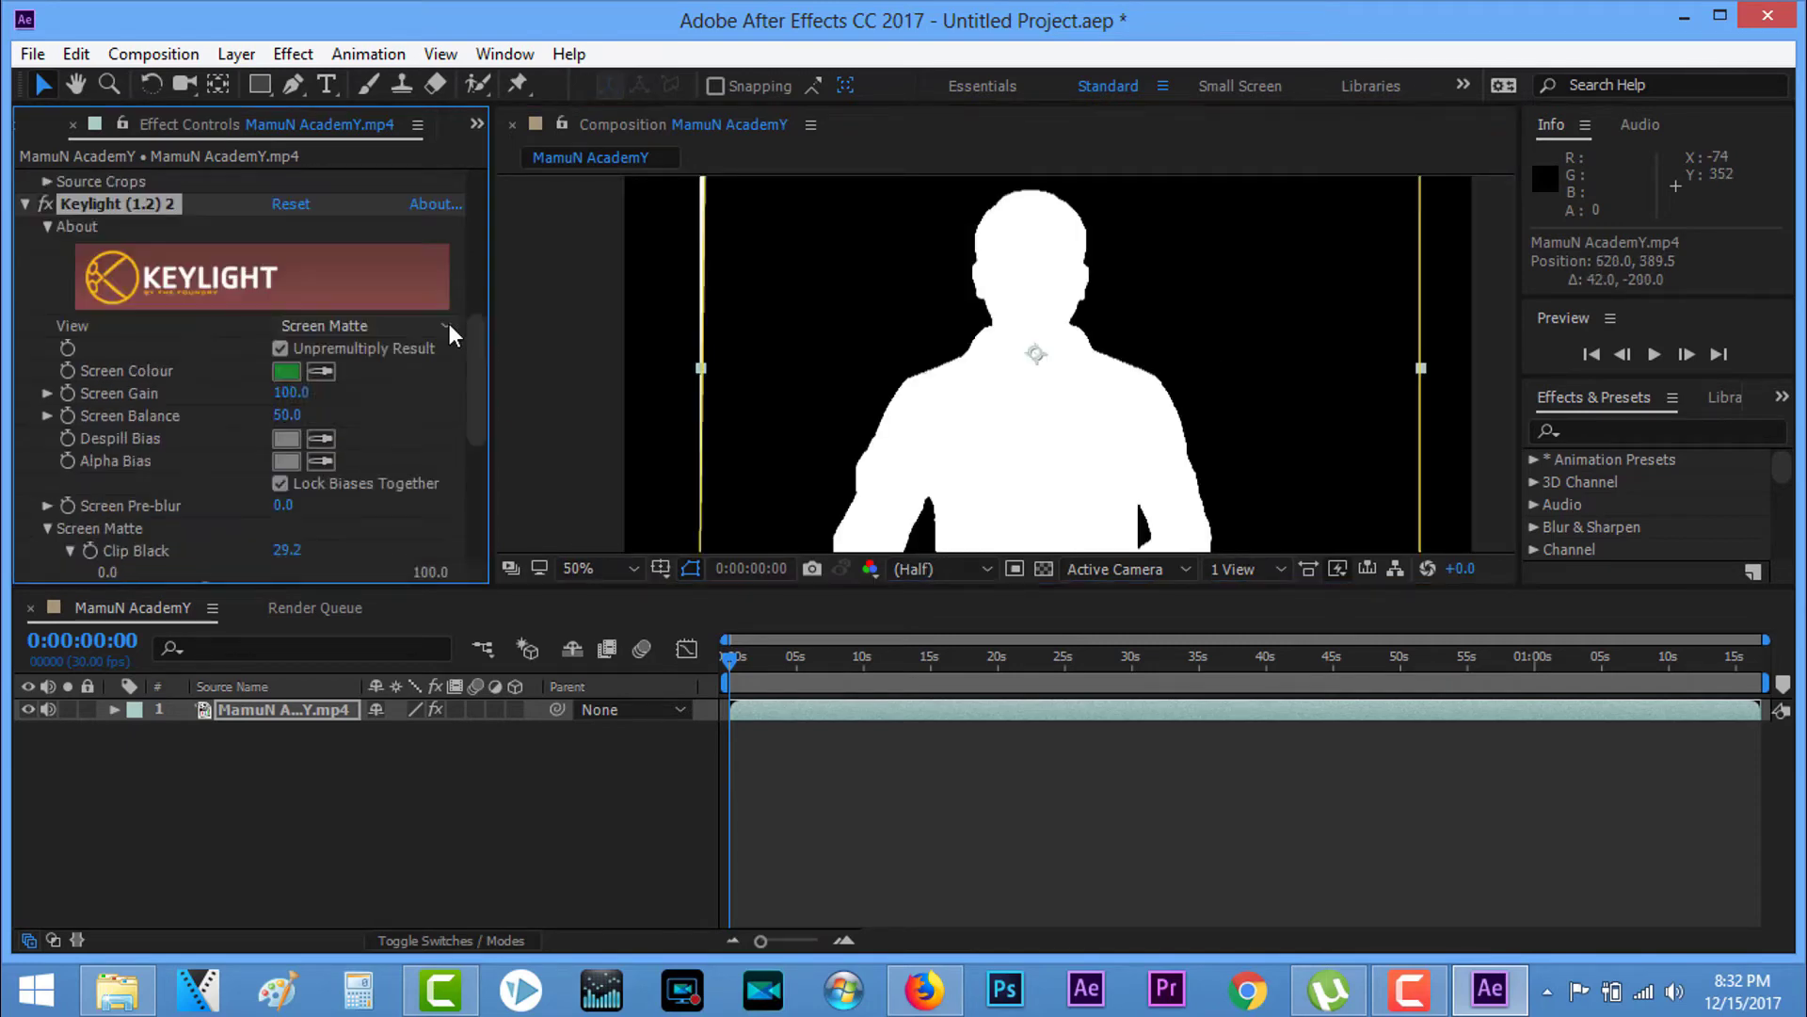
Step: Switch Keylight's View back to Final Result to show the presenter in colour
left_click(446, 325)
left_click(382, 646)
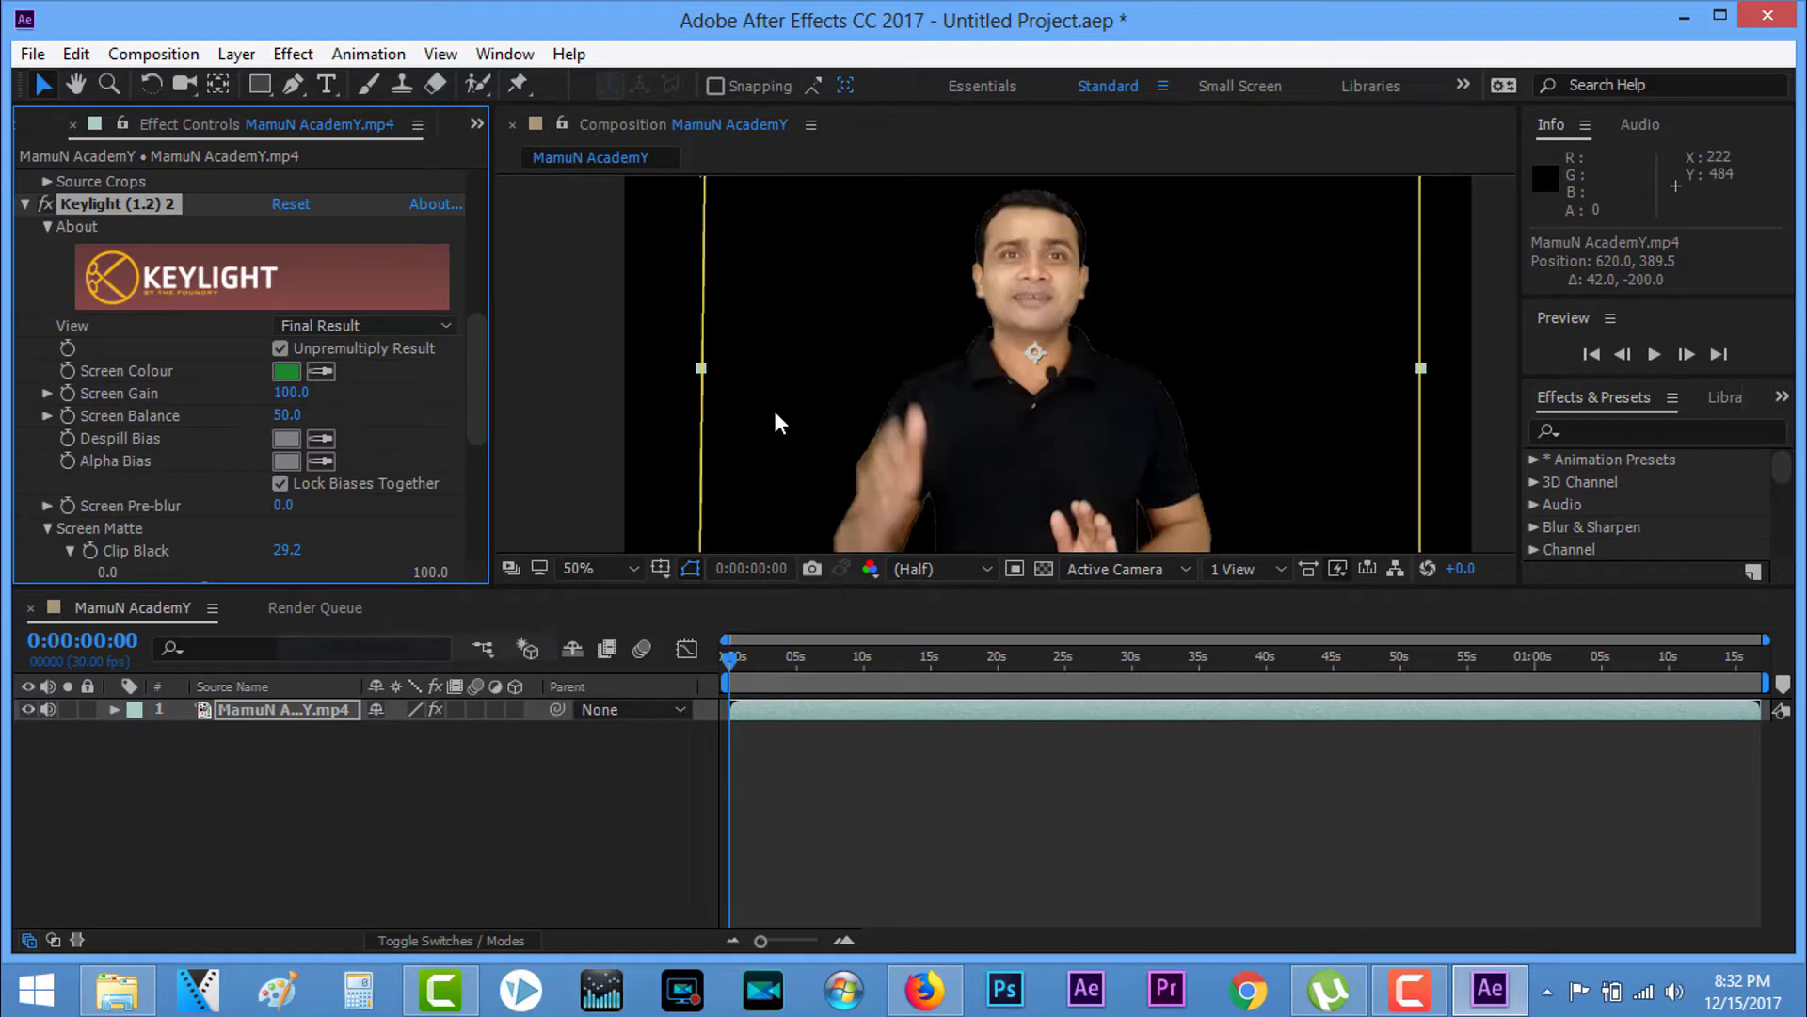
scroll(1032, 370, "up", 4)
scroll(1032, 370, "down", 6)
scroll(1032, 370, "up", 4)
scroll(1021, 369, "up", 1)
scroll(1019, 371, "down", 3)
scroll(1018, 371, "down", 2)
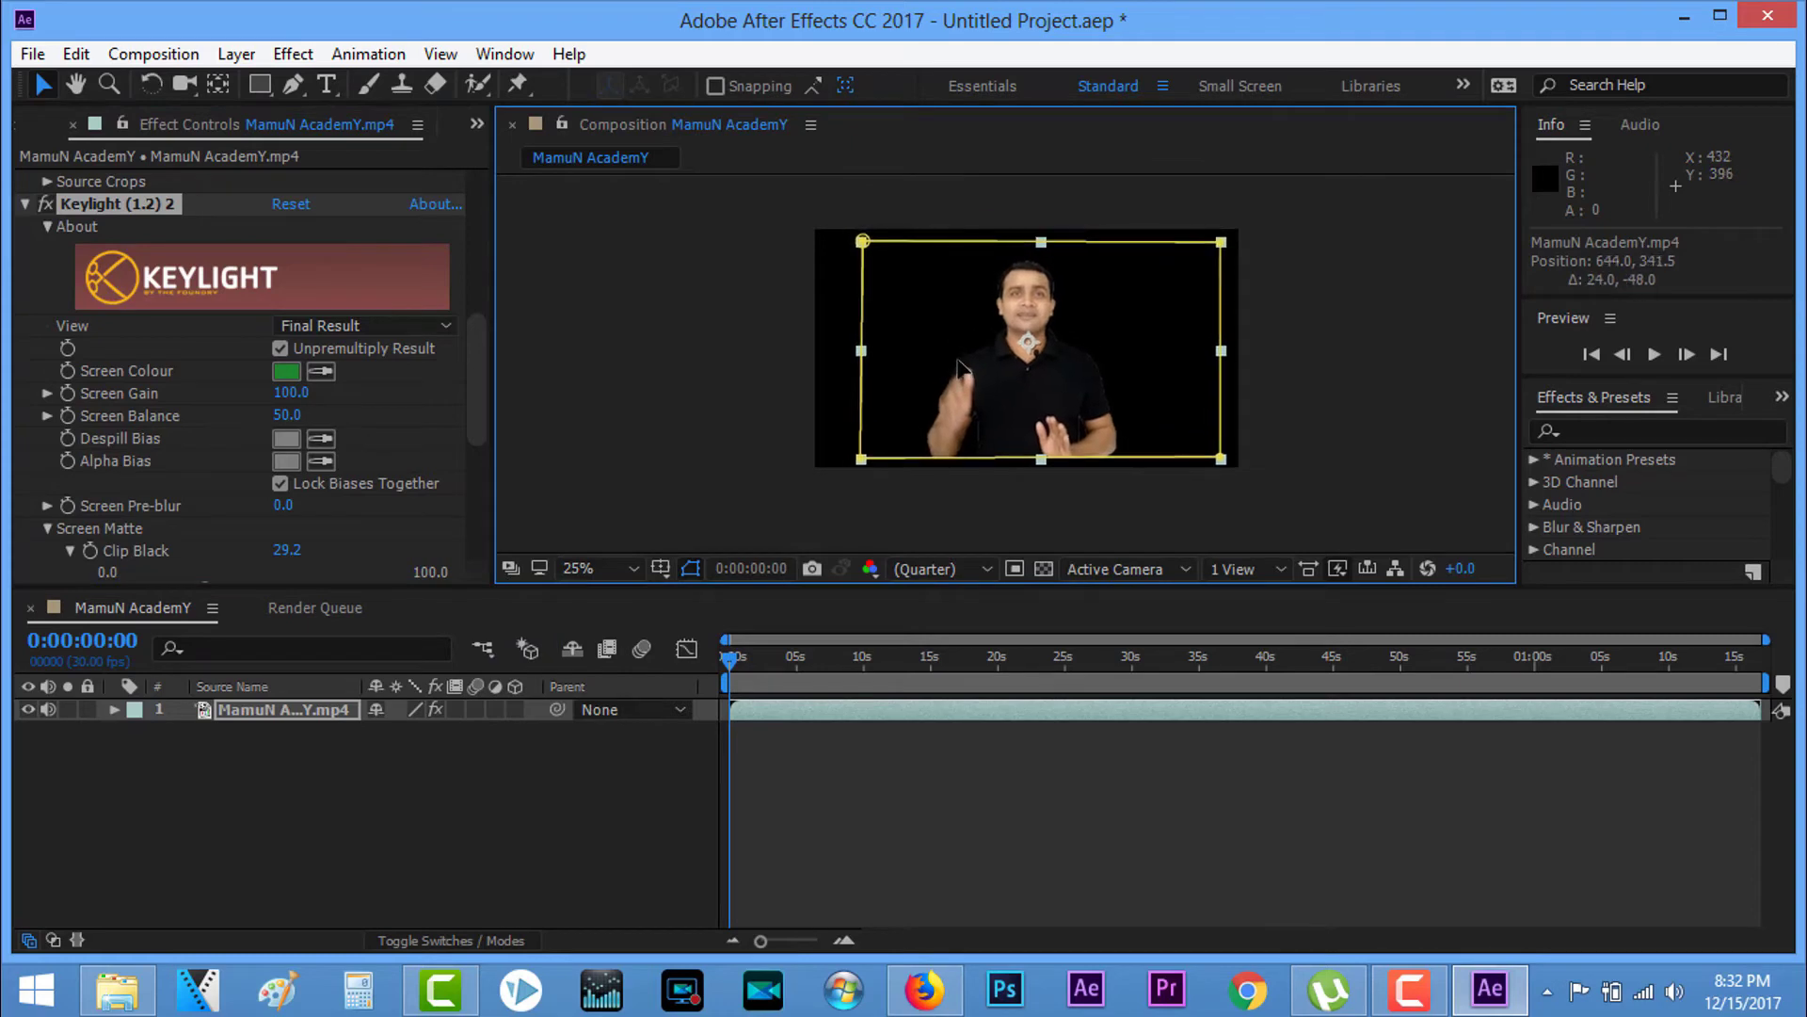
Step: Zoom in and out on the presenter's face to inspect the keyed edges
scroll(952, 369, "up", 4)
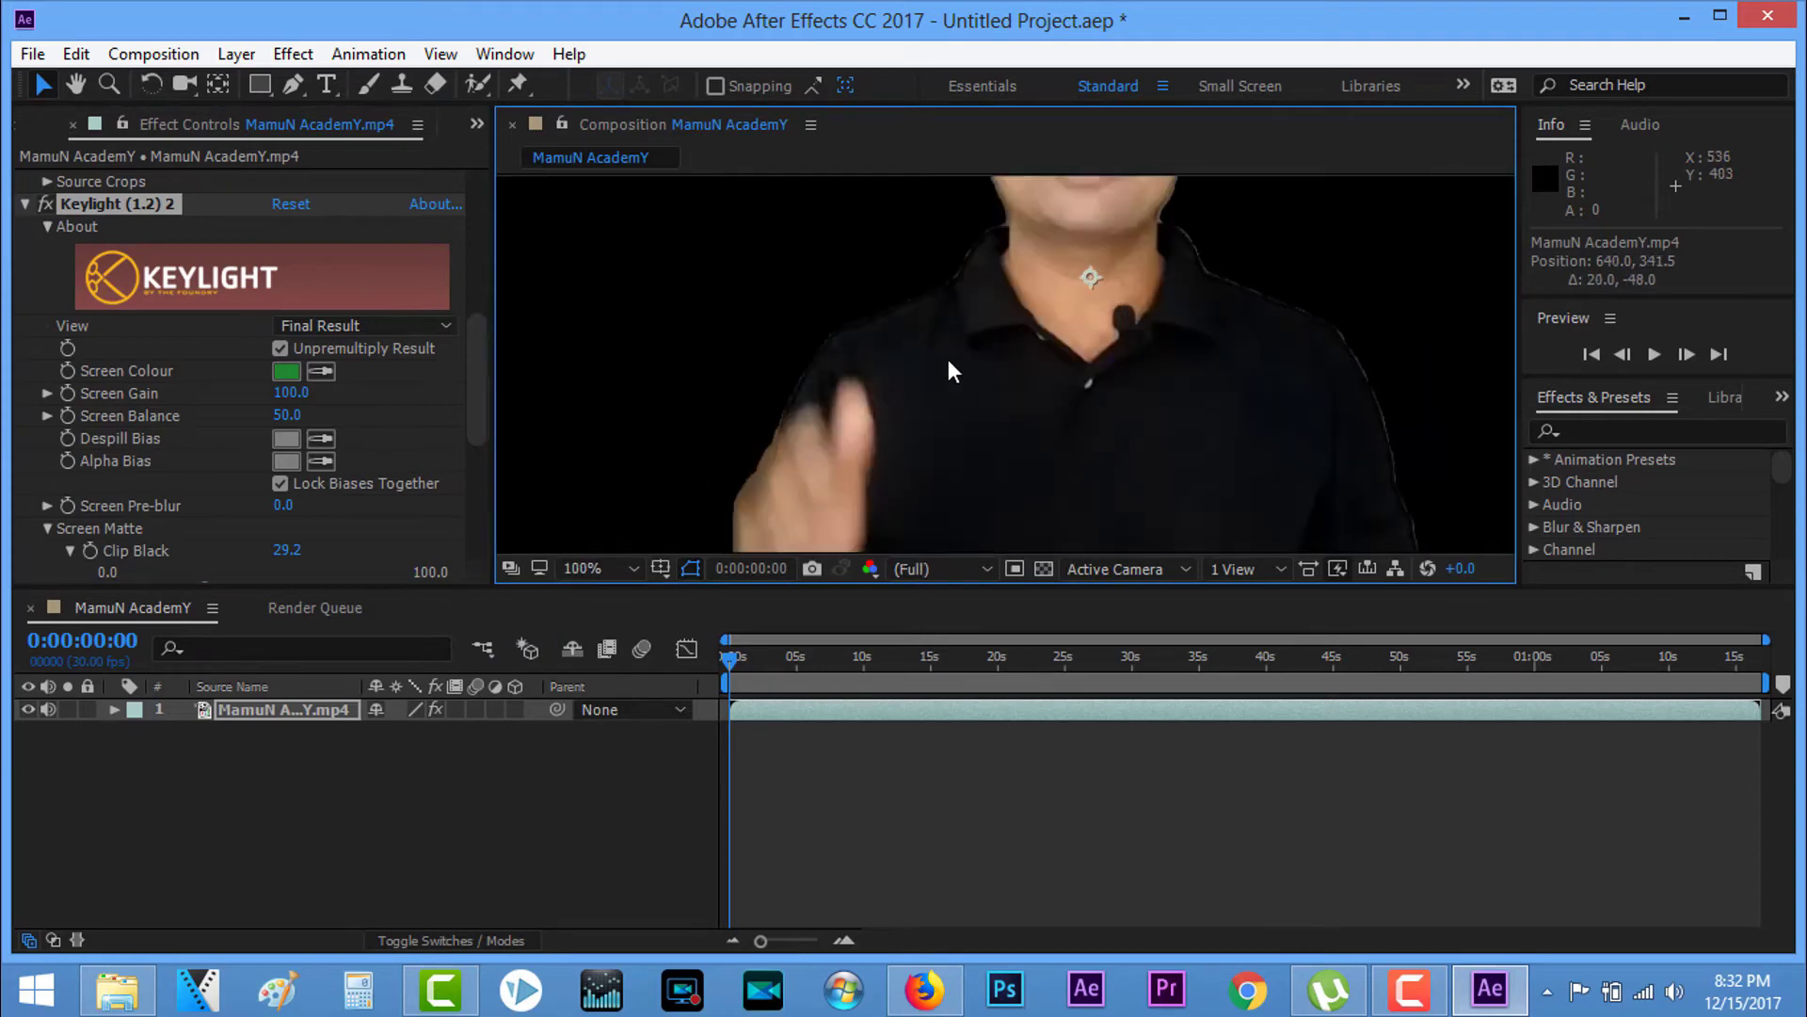
scroll(949, 358, "down", 4)
scroll(941, 369, "up", 4)
scroll(941, 369, "up", 1)
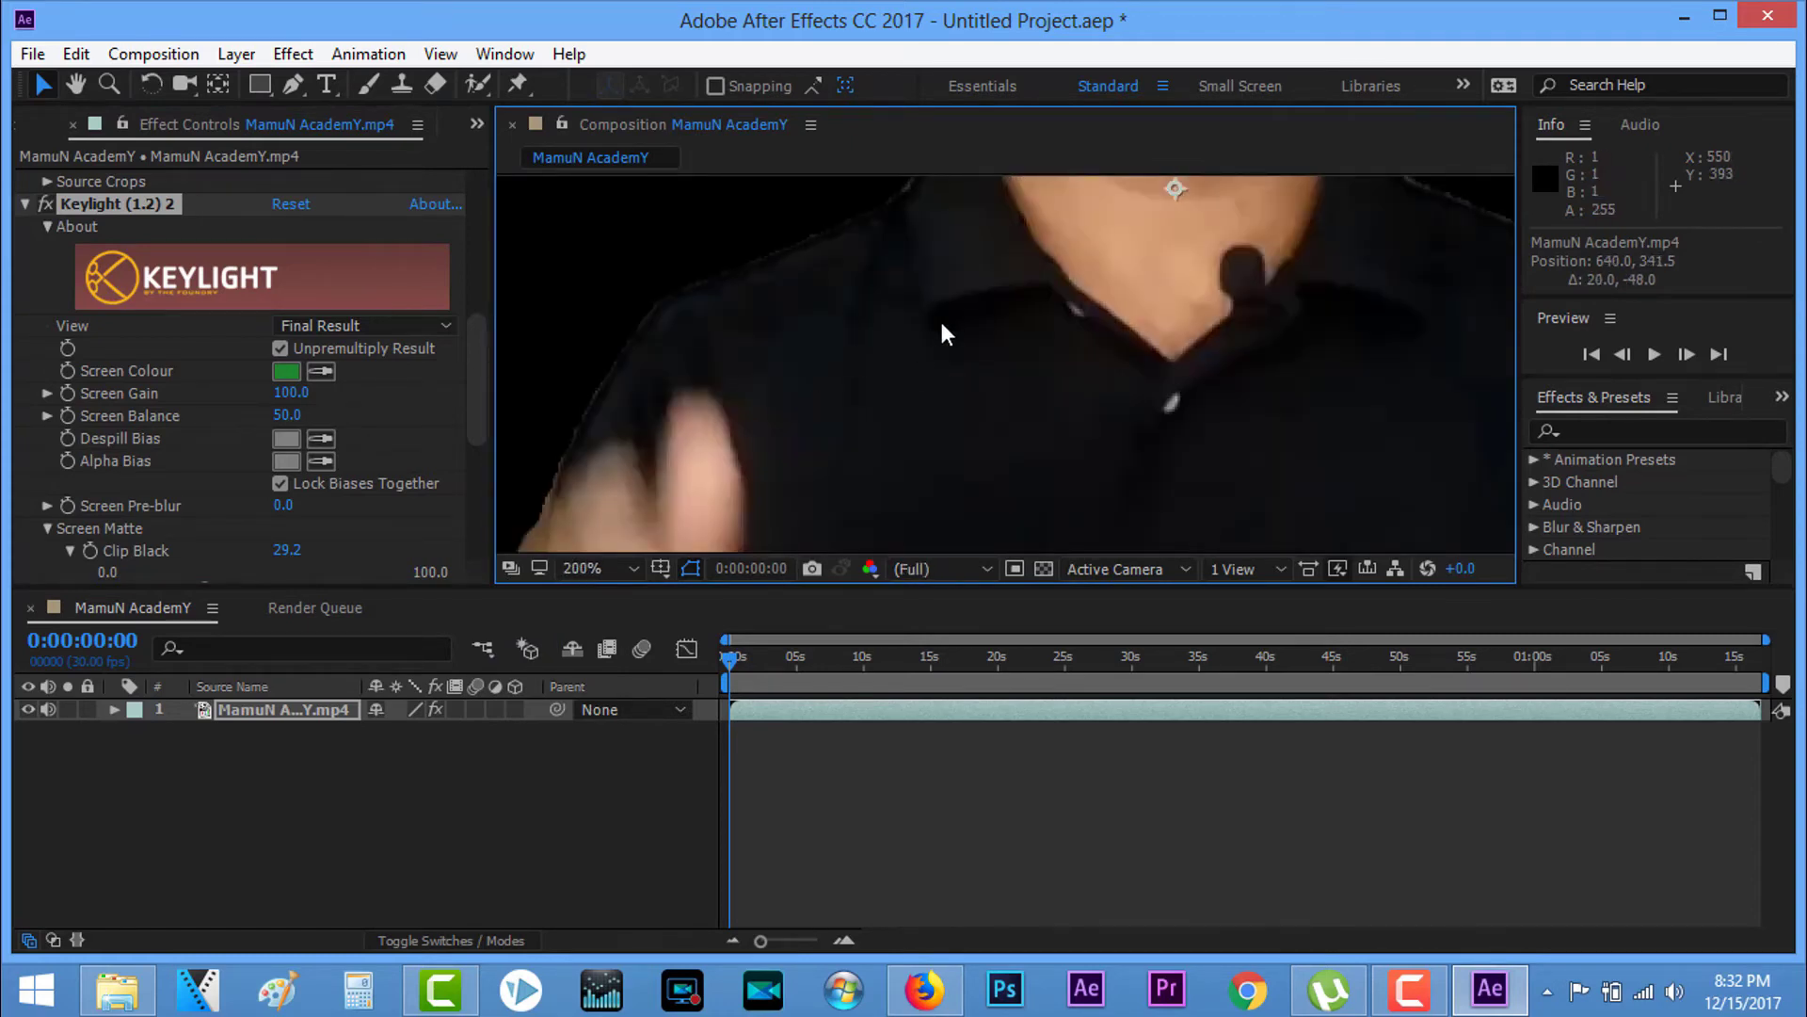
scroll(935, 358, "up", 1)
scroll(936, 357, "down", 3)
scroll(1121, 365, "up", 4)
scroll(1121, 365, "down", 4)
scroll(1120, 365, "up", 4)
scroll(1120, 365, "down", 4)
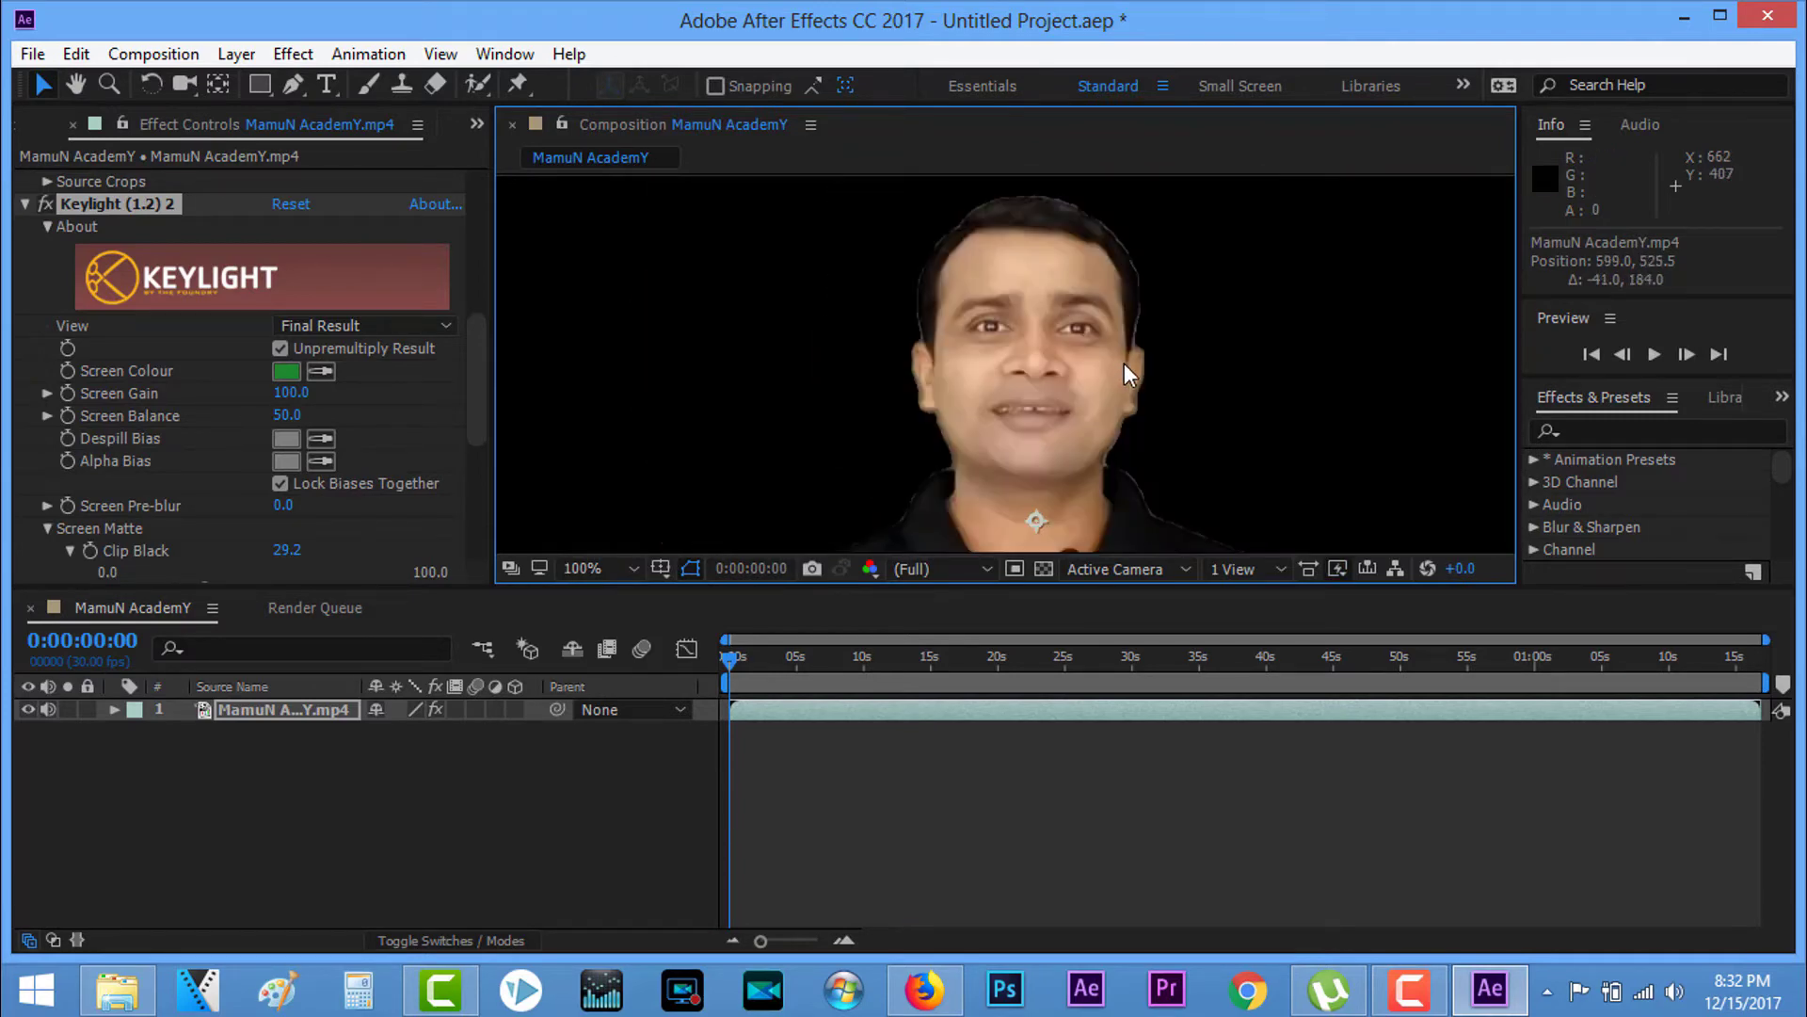
scroll(1124, 363, "up", 2)
scroll(1183, 401, "down", 1)
scroll(1141, 448, "up", 1)
scroll(1150, 430, "up", 1)
scroll(1150, 430, "down", 1)
scroll(1066, 308, "up", 1)
scroll(1154, 415, "down", 1)
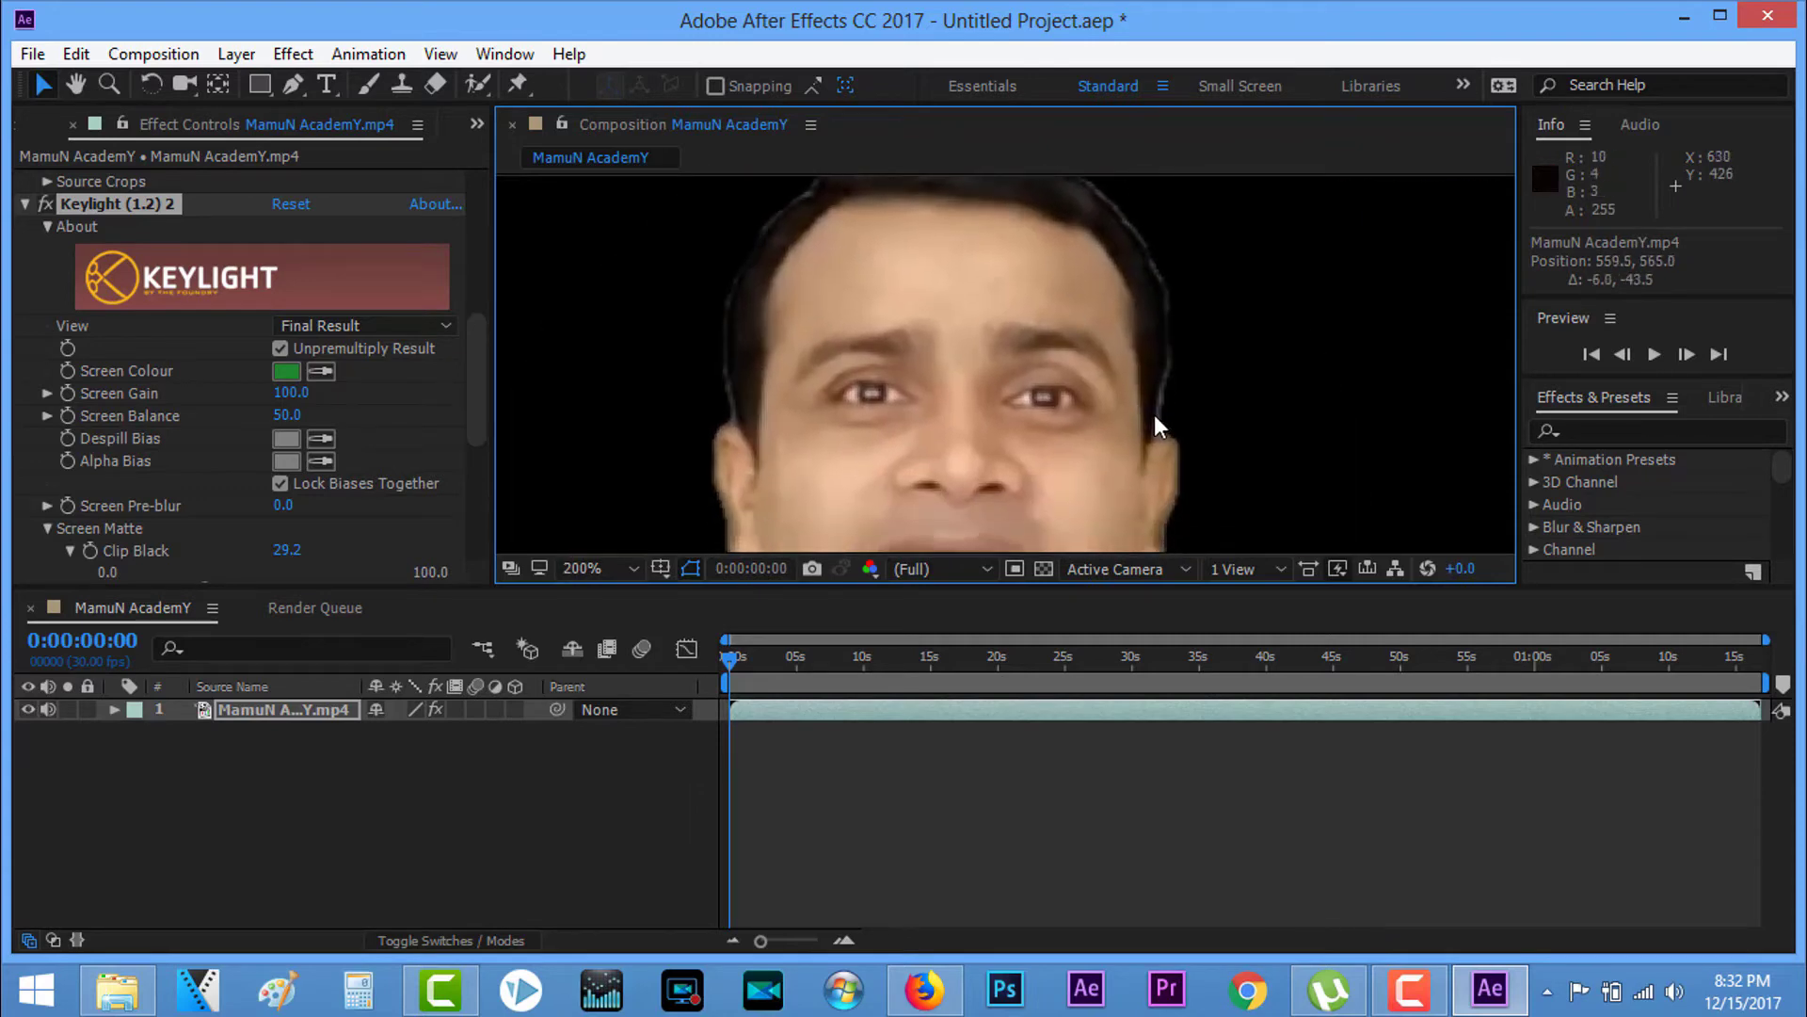
scroll(1164, 377, "up", 1)
scroll(1193, 381, "down", 1)
Step: Expand Screen Shrink/Grow and test matte edge values between -1.8 and -2.2 on the face
mouse_move(480, 388)
left_mouse_down()
mouse_move(482, 498)
mouse_move(471, 477)
left_mouse_up()
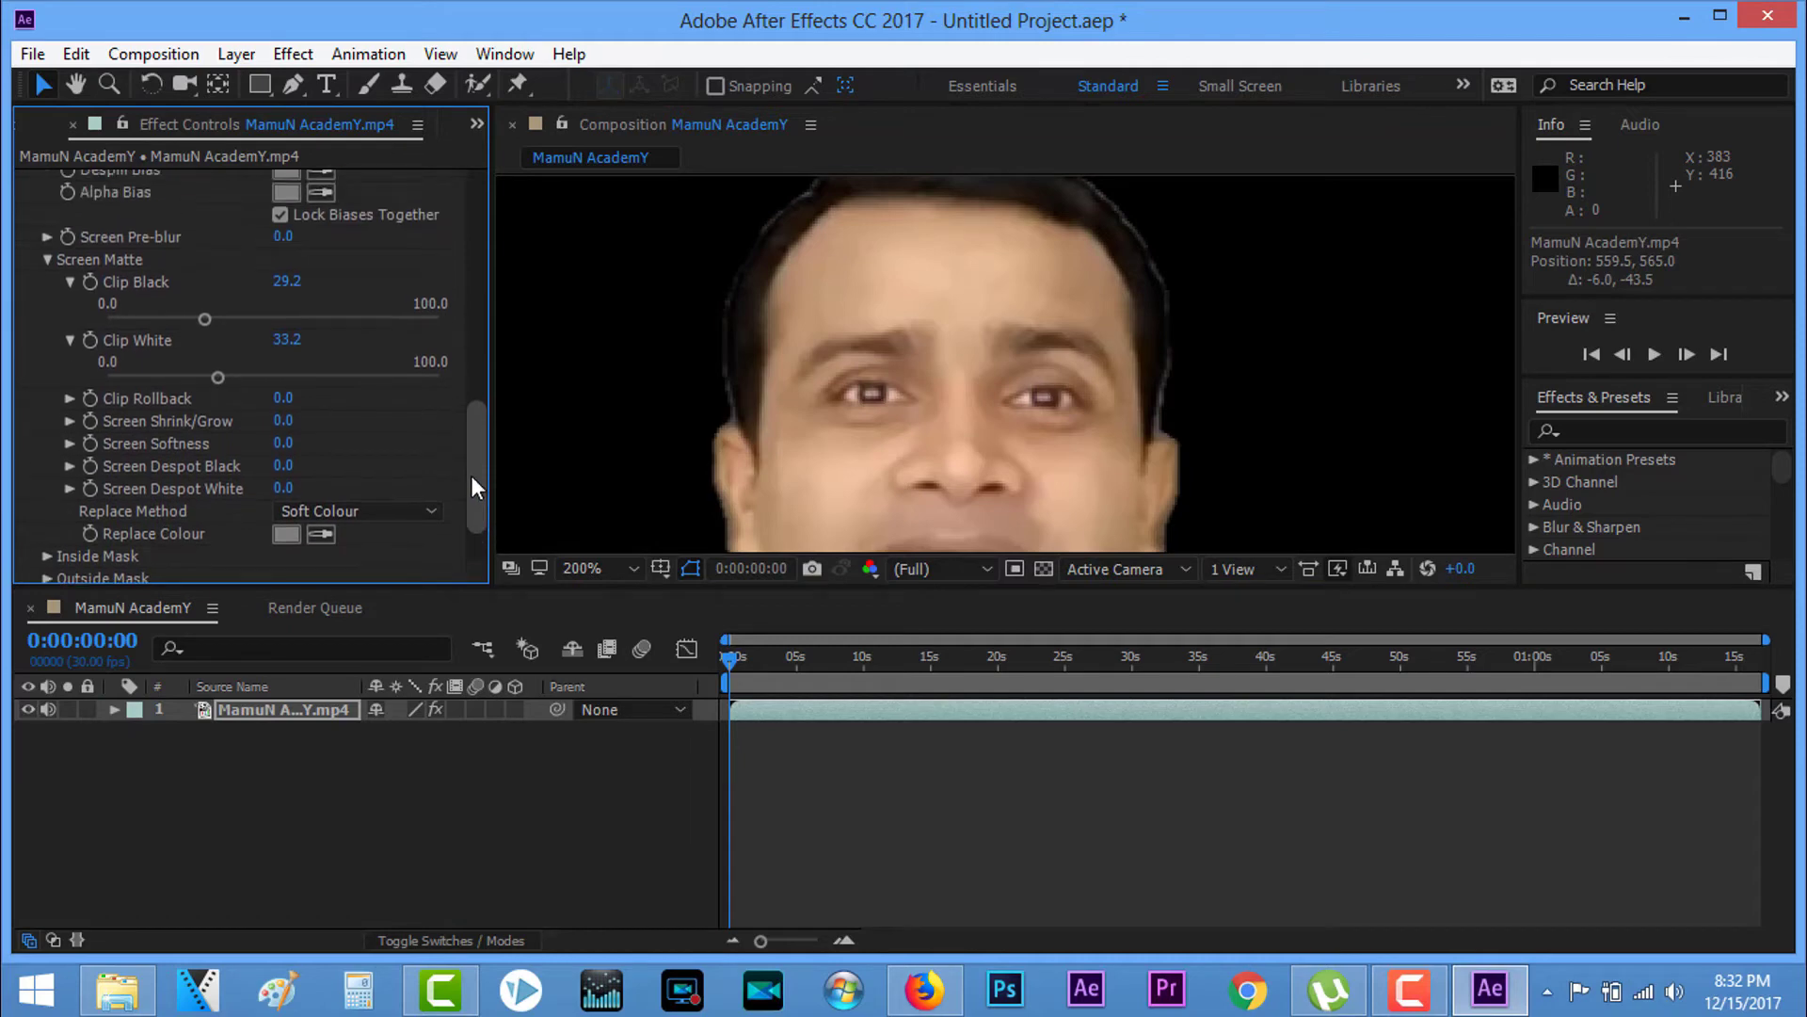
left_click(70, 421)
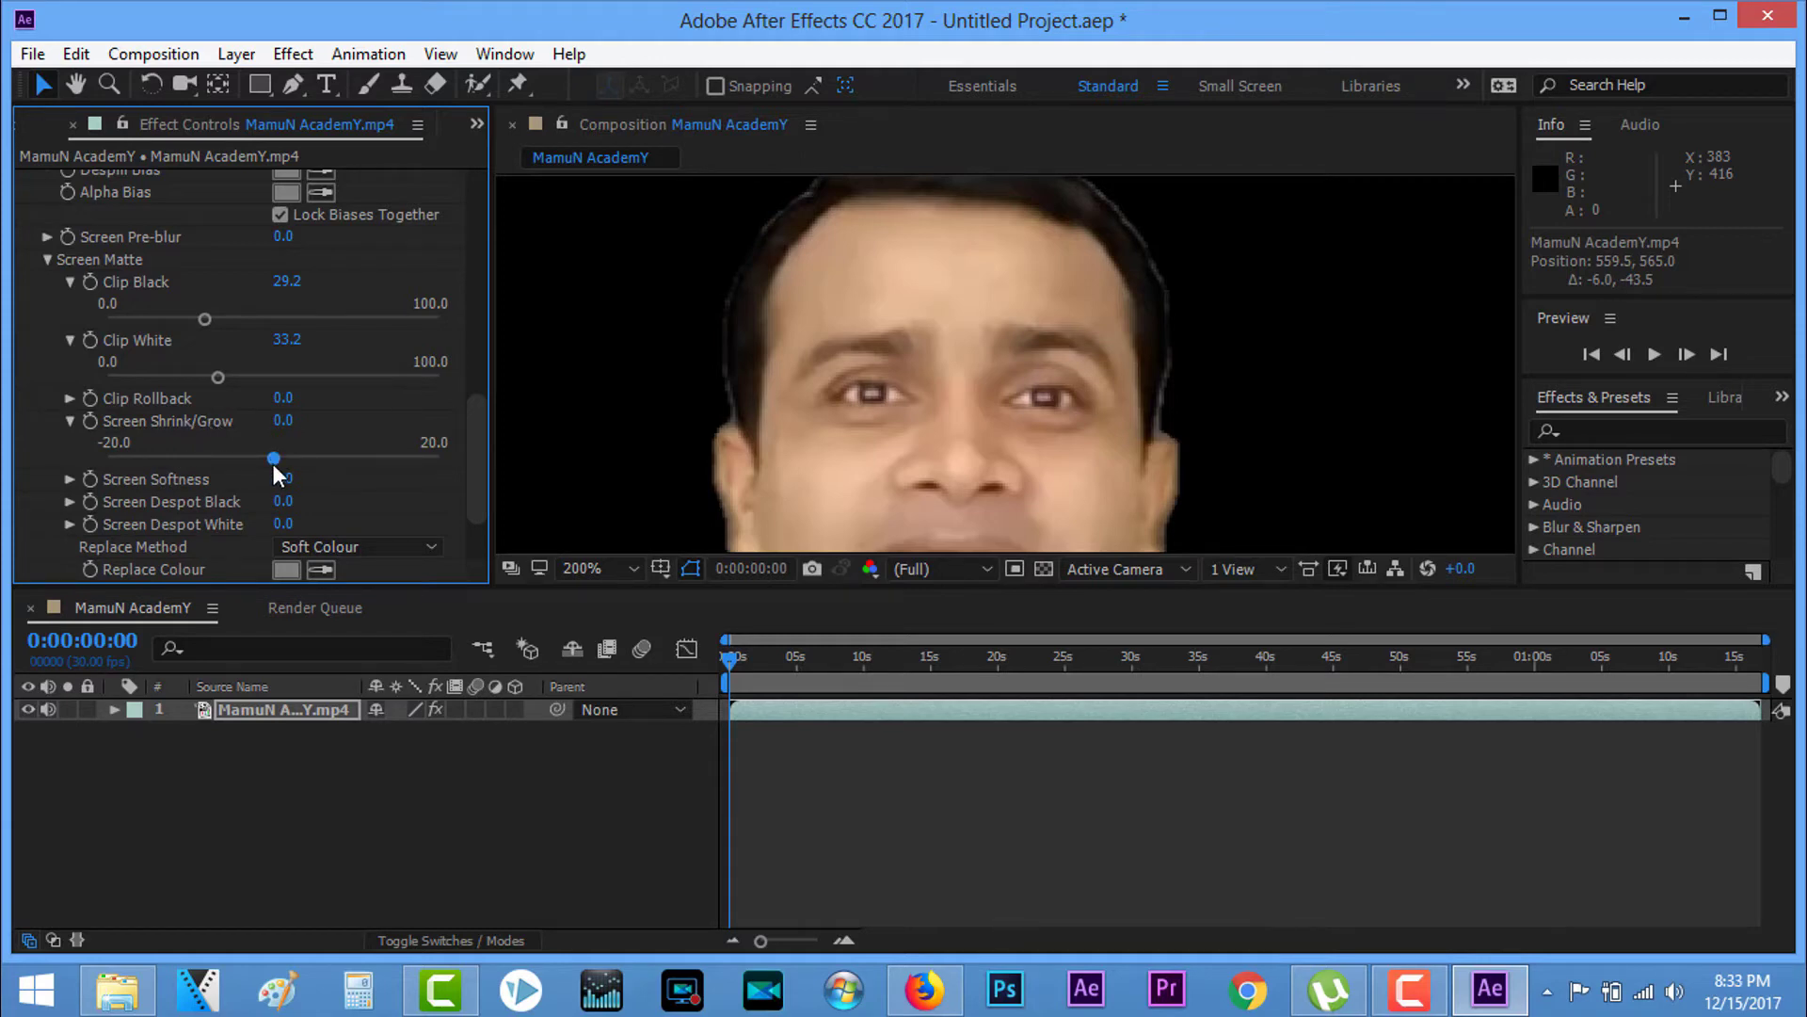
left_click_drag(274, 460, 260, 460)
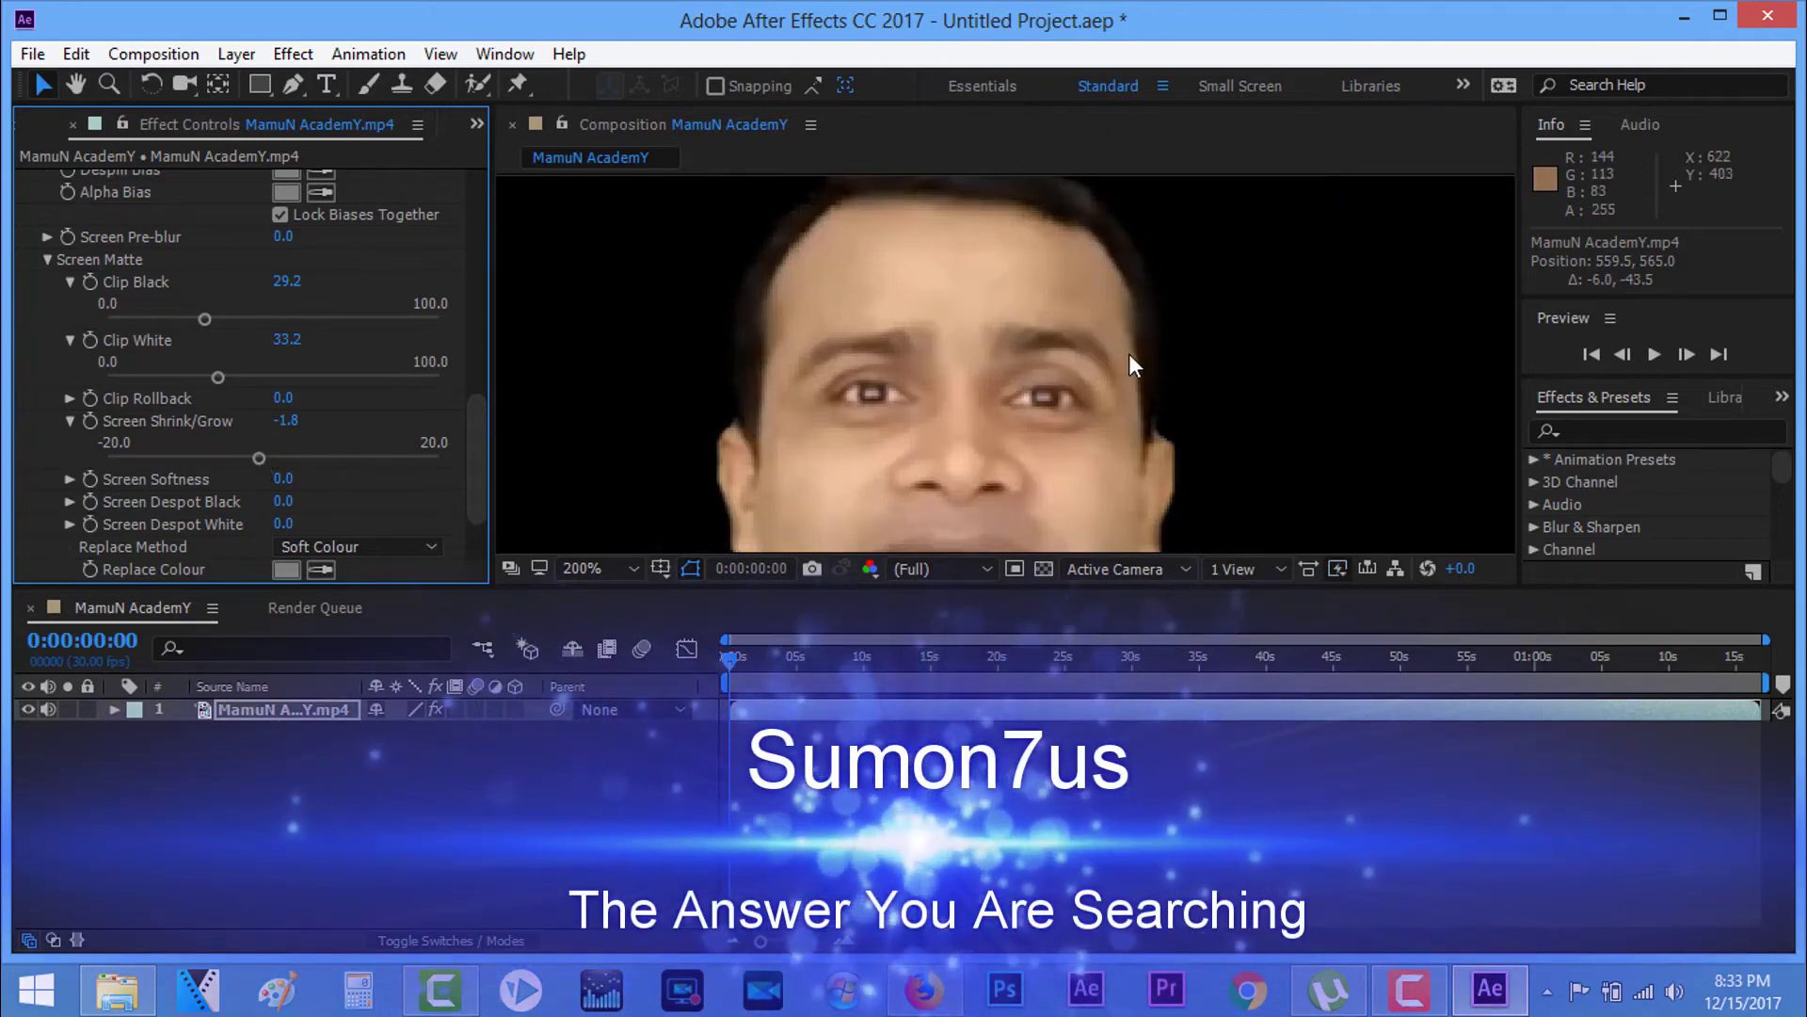
key("comma")
key("period")
key("period")
key("comma")
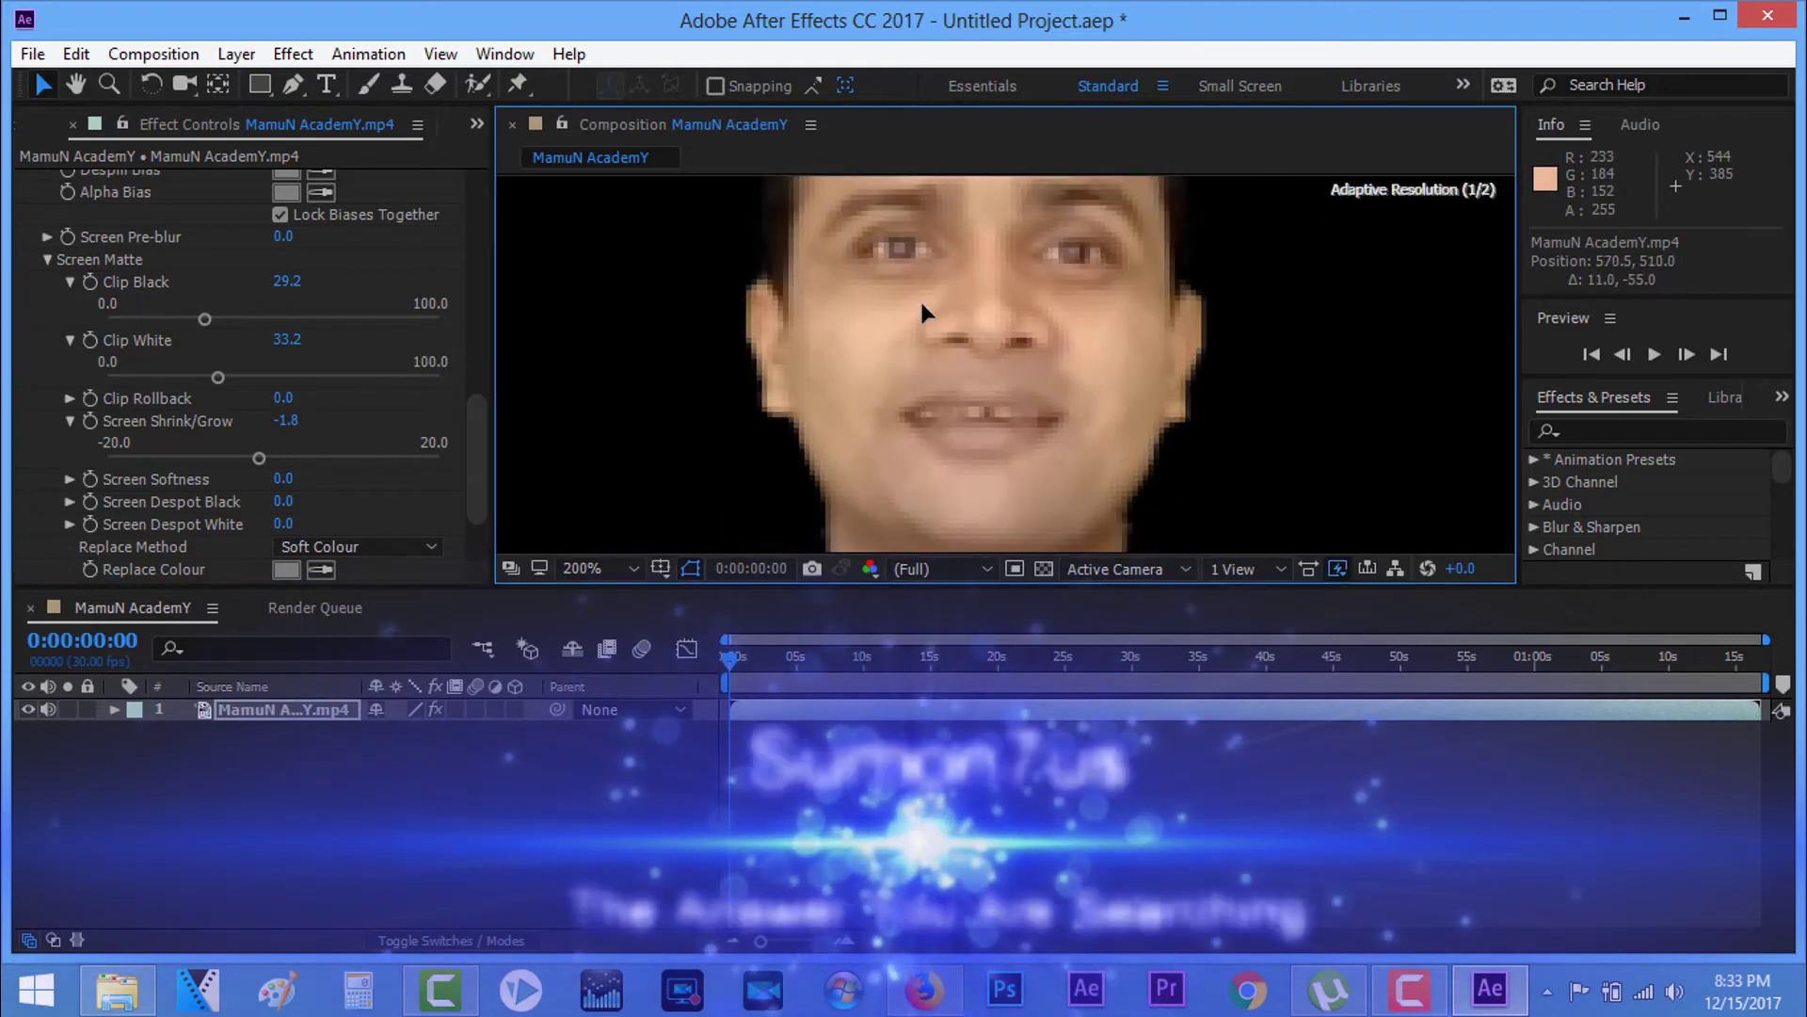
scroll(917, 332, "down", 3)
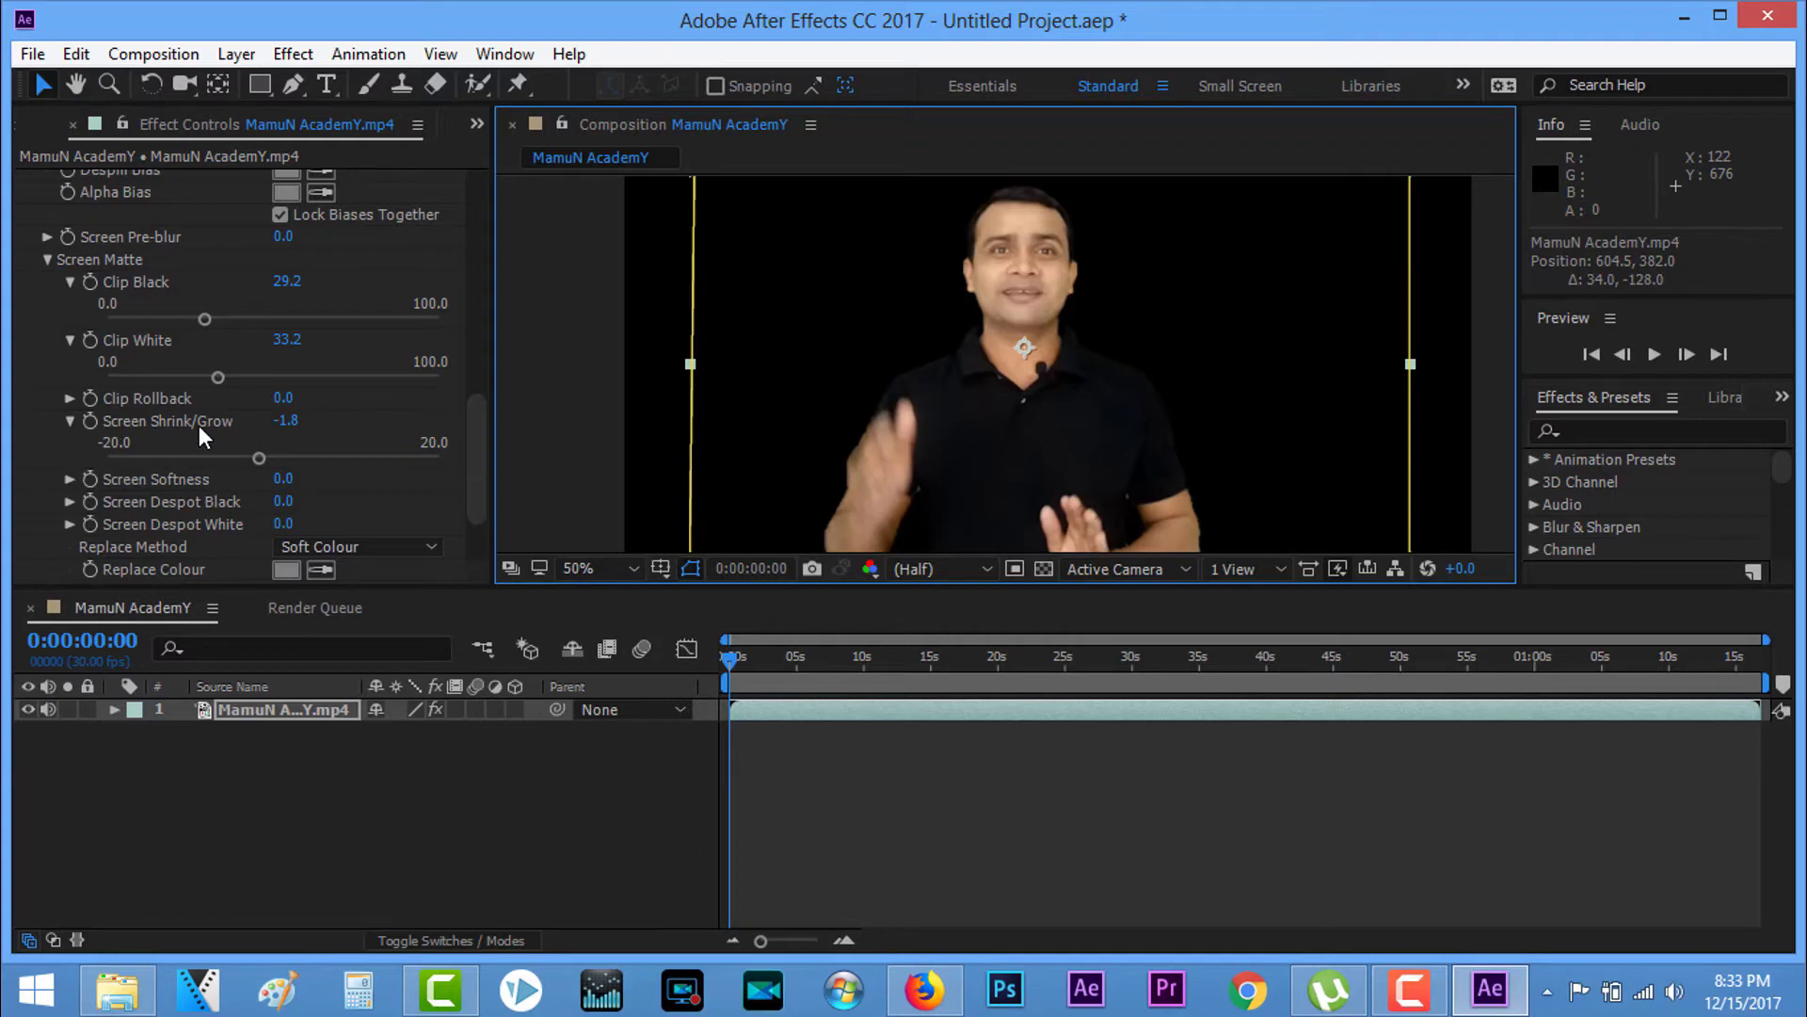
mouse_move(259, 460)
left_mouse_down()
mouse_move(127, 456)
mouse_move(281, 468)
left_mouse_up()
scroll(1083, 244, "up", 2)
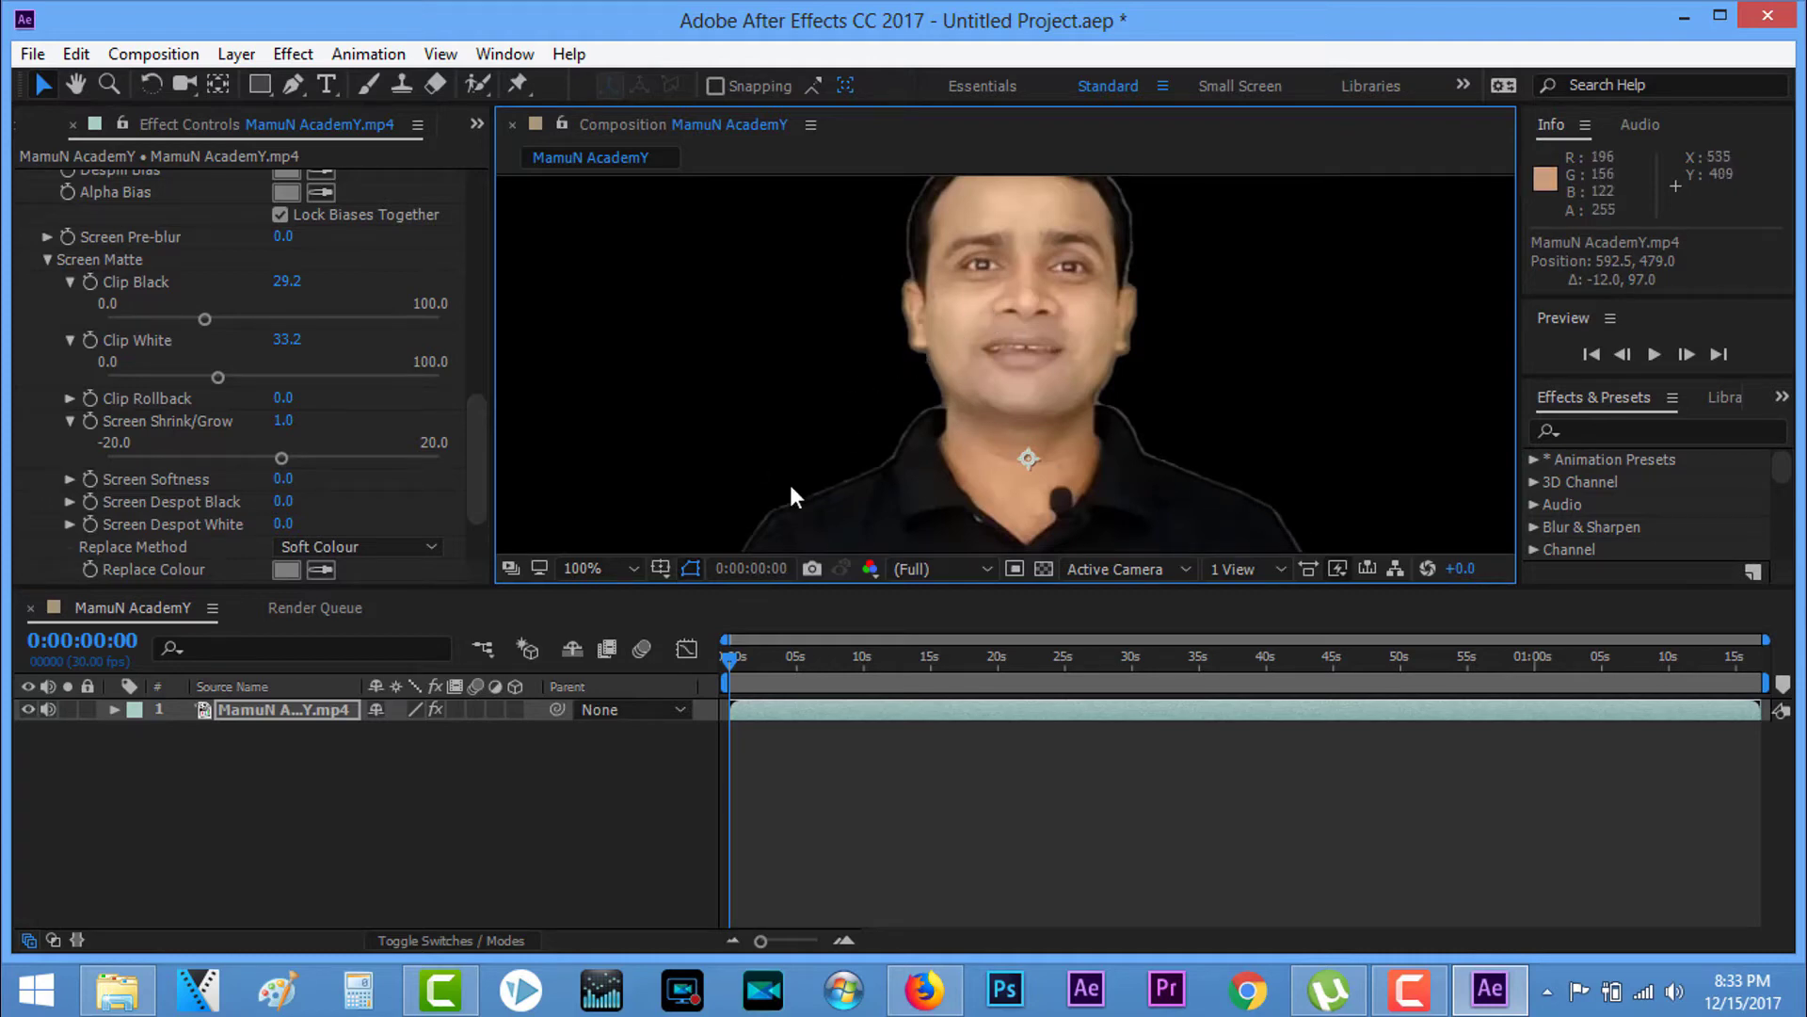
left_click(278, 460)
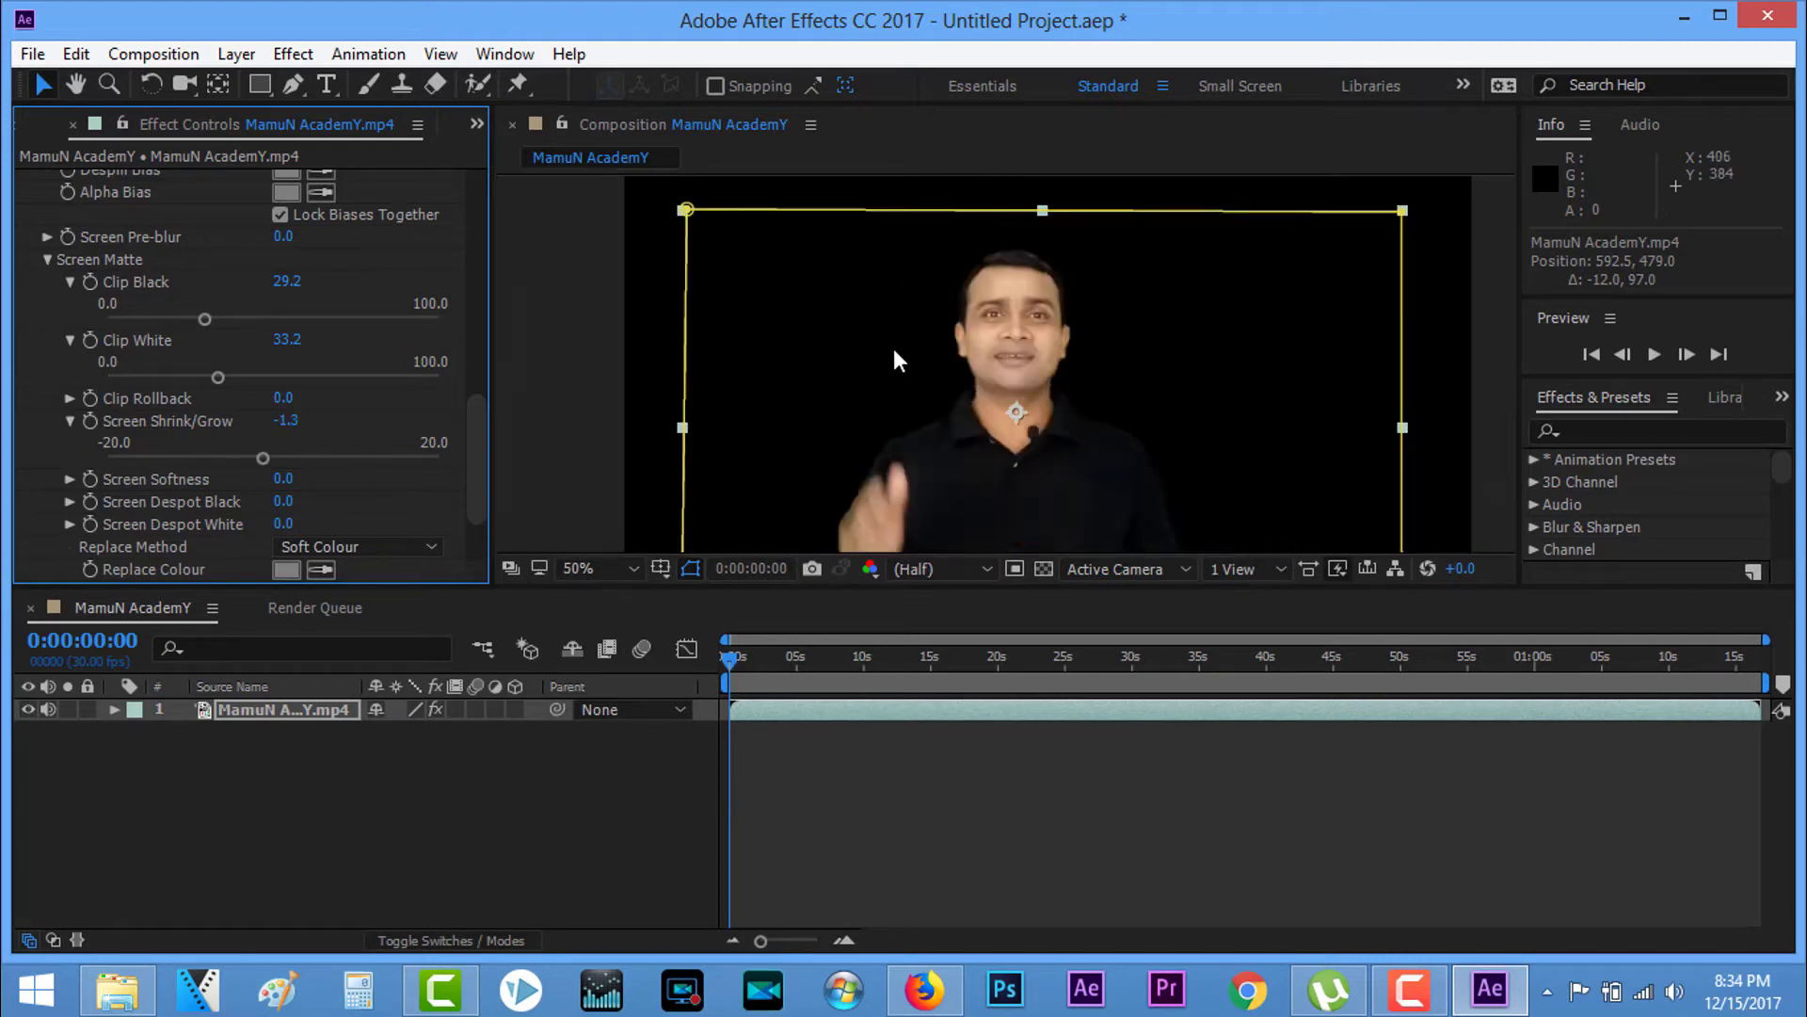
Step: Shift the presenter to inspect its edges, settle Shrink/Grow at -1.8, and nudge it up-right
left_click_drag(894, 361, 1109, 301)
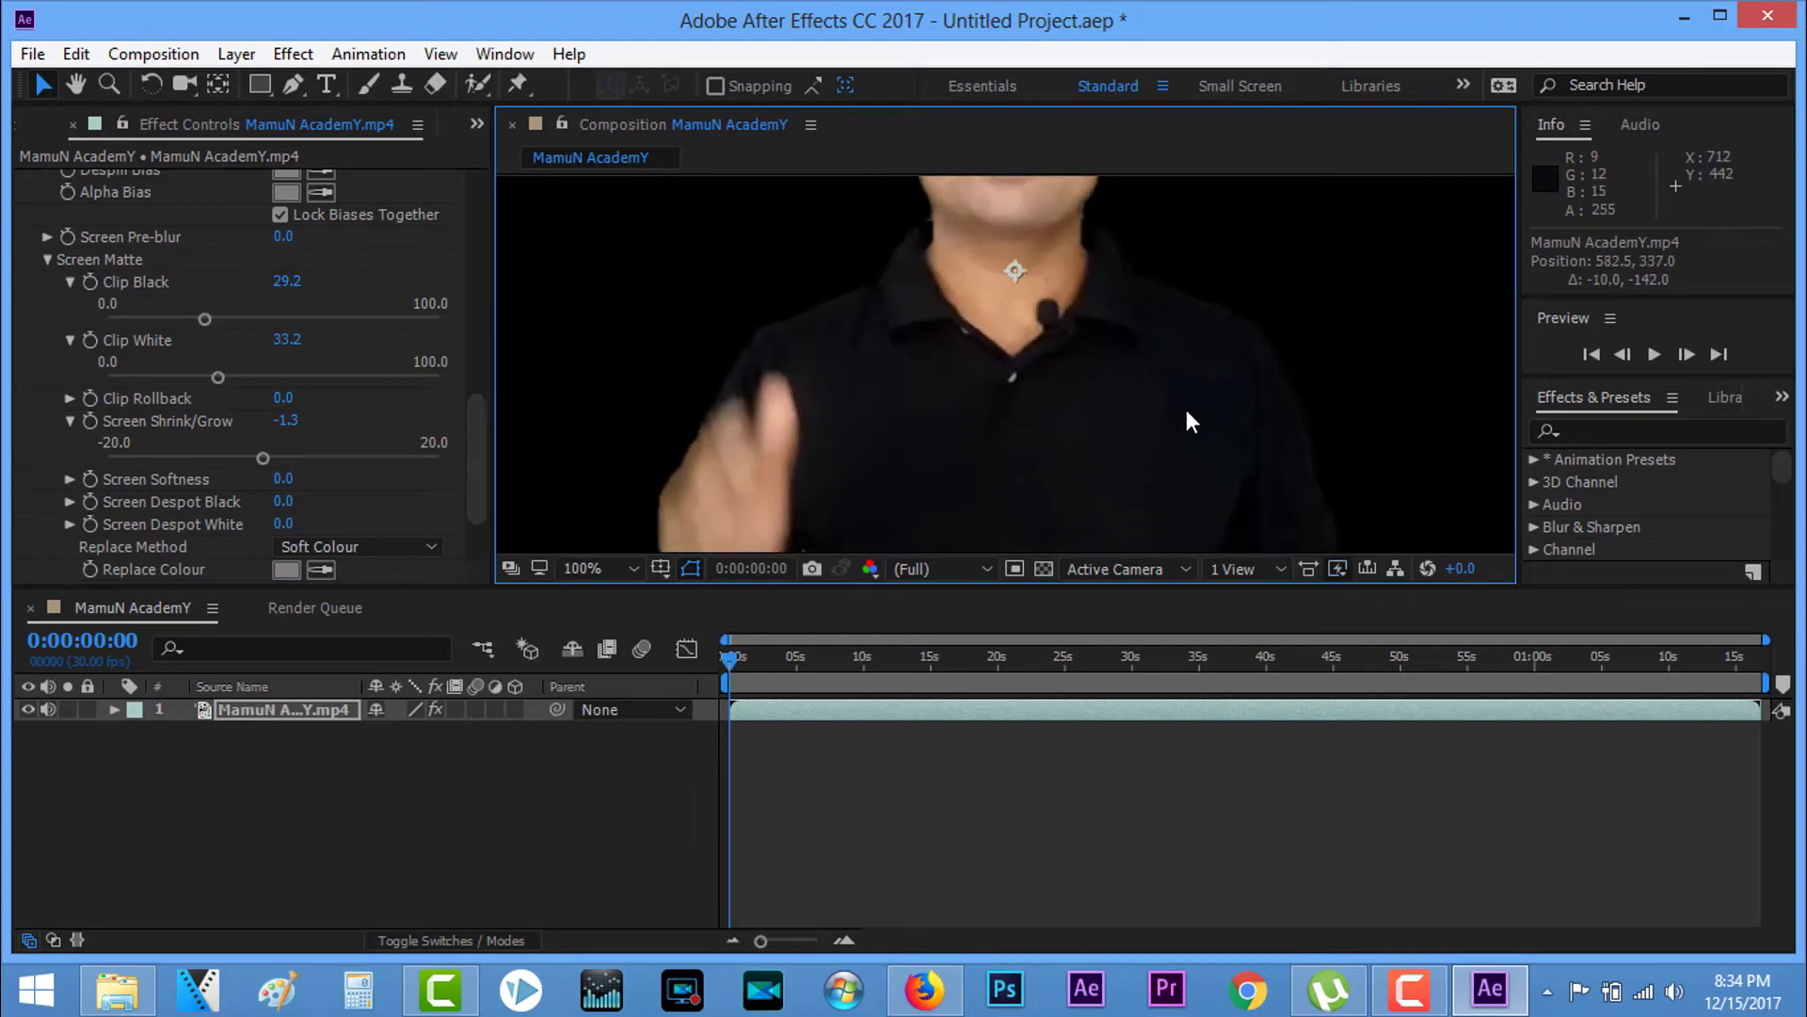
left_click_drag(1109, 301, 1177, 367)
scroll(1178, 368, "up", 5)
scroll(1178, 370, "down", 6)
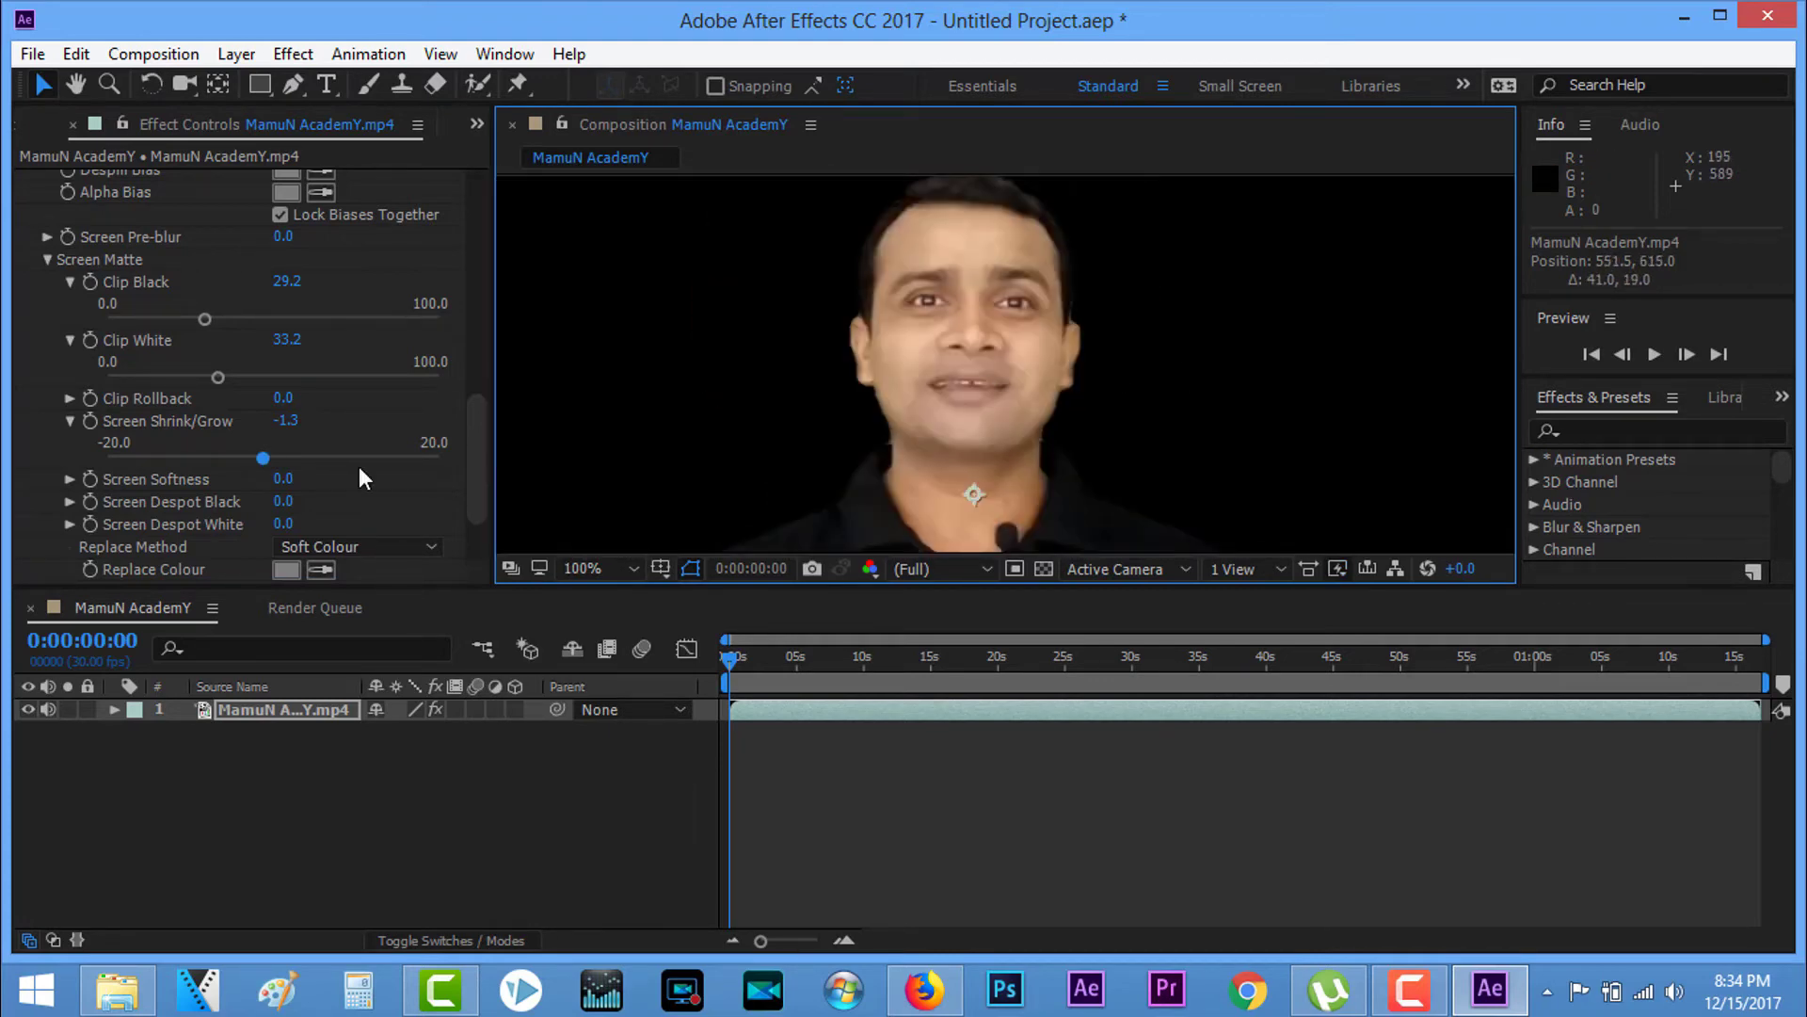
left_click_drag(263, 459, 258, 456)
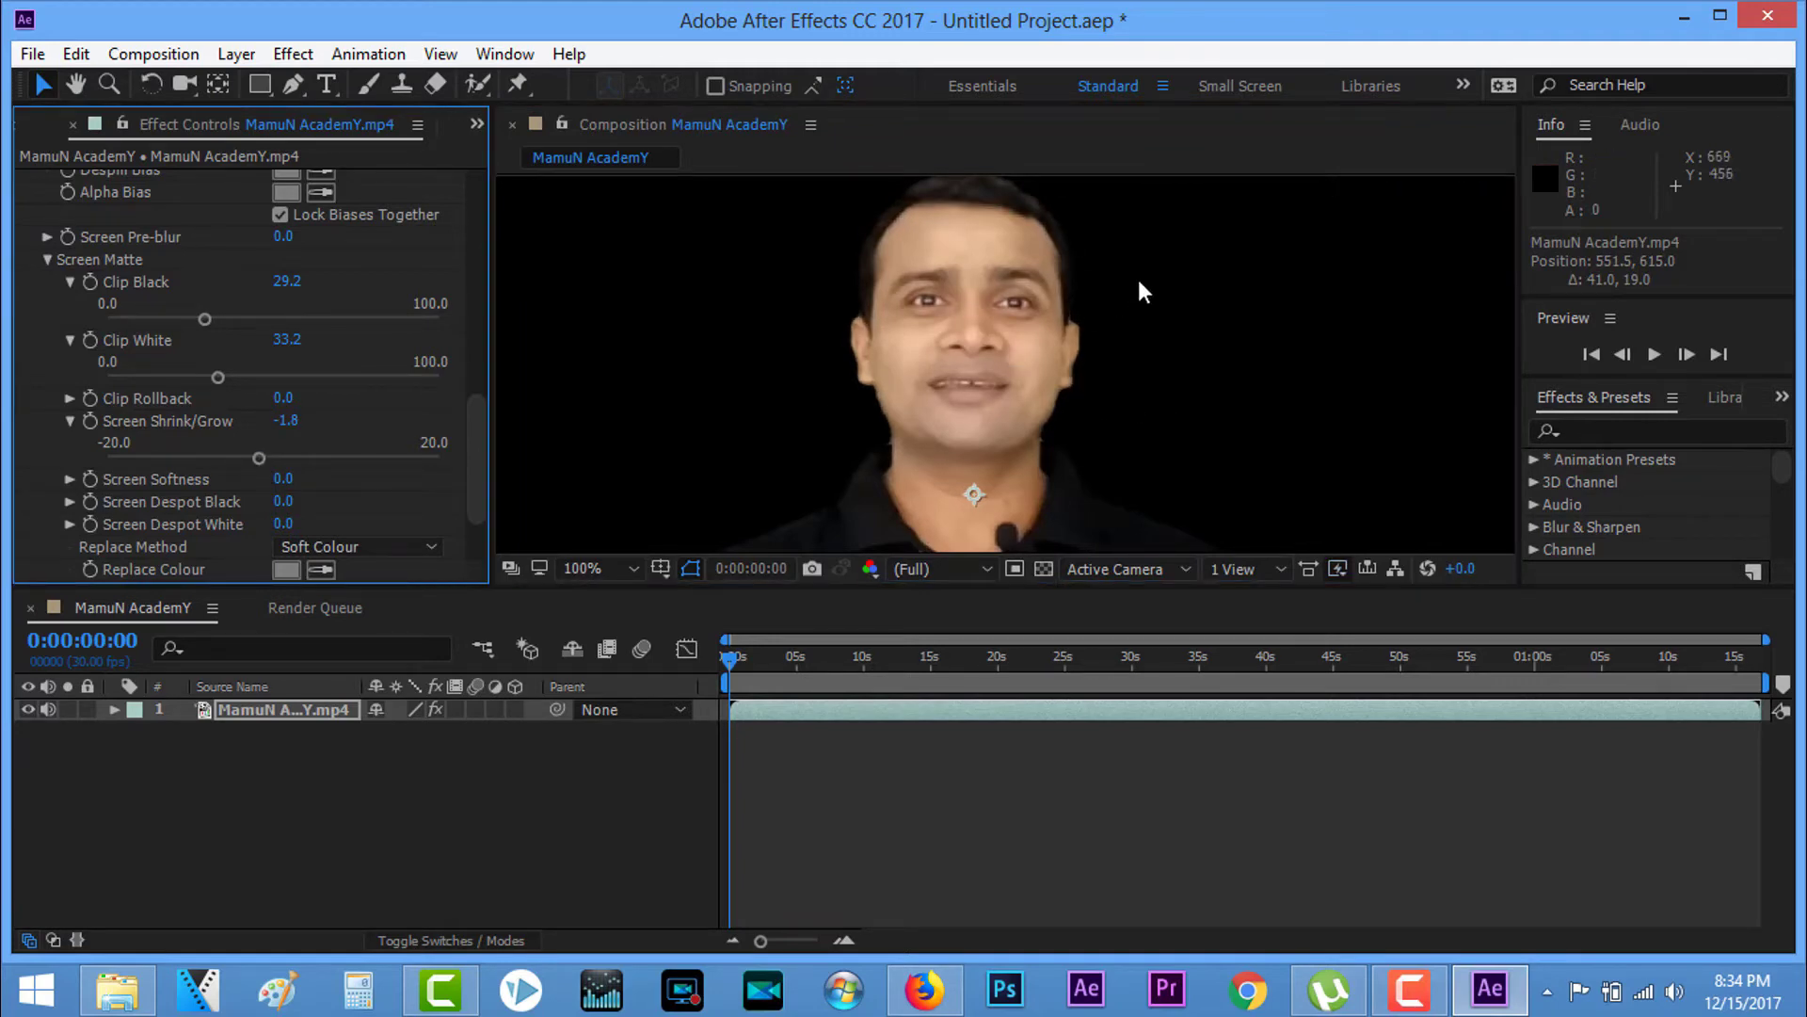
key("comma")
key("comma")
key("comma")
left_click_drag(1139, 264, 1142, 262)
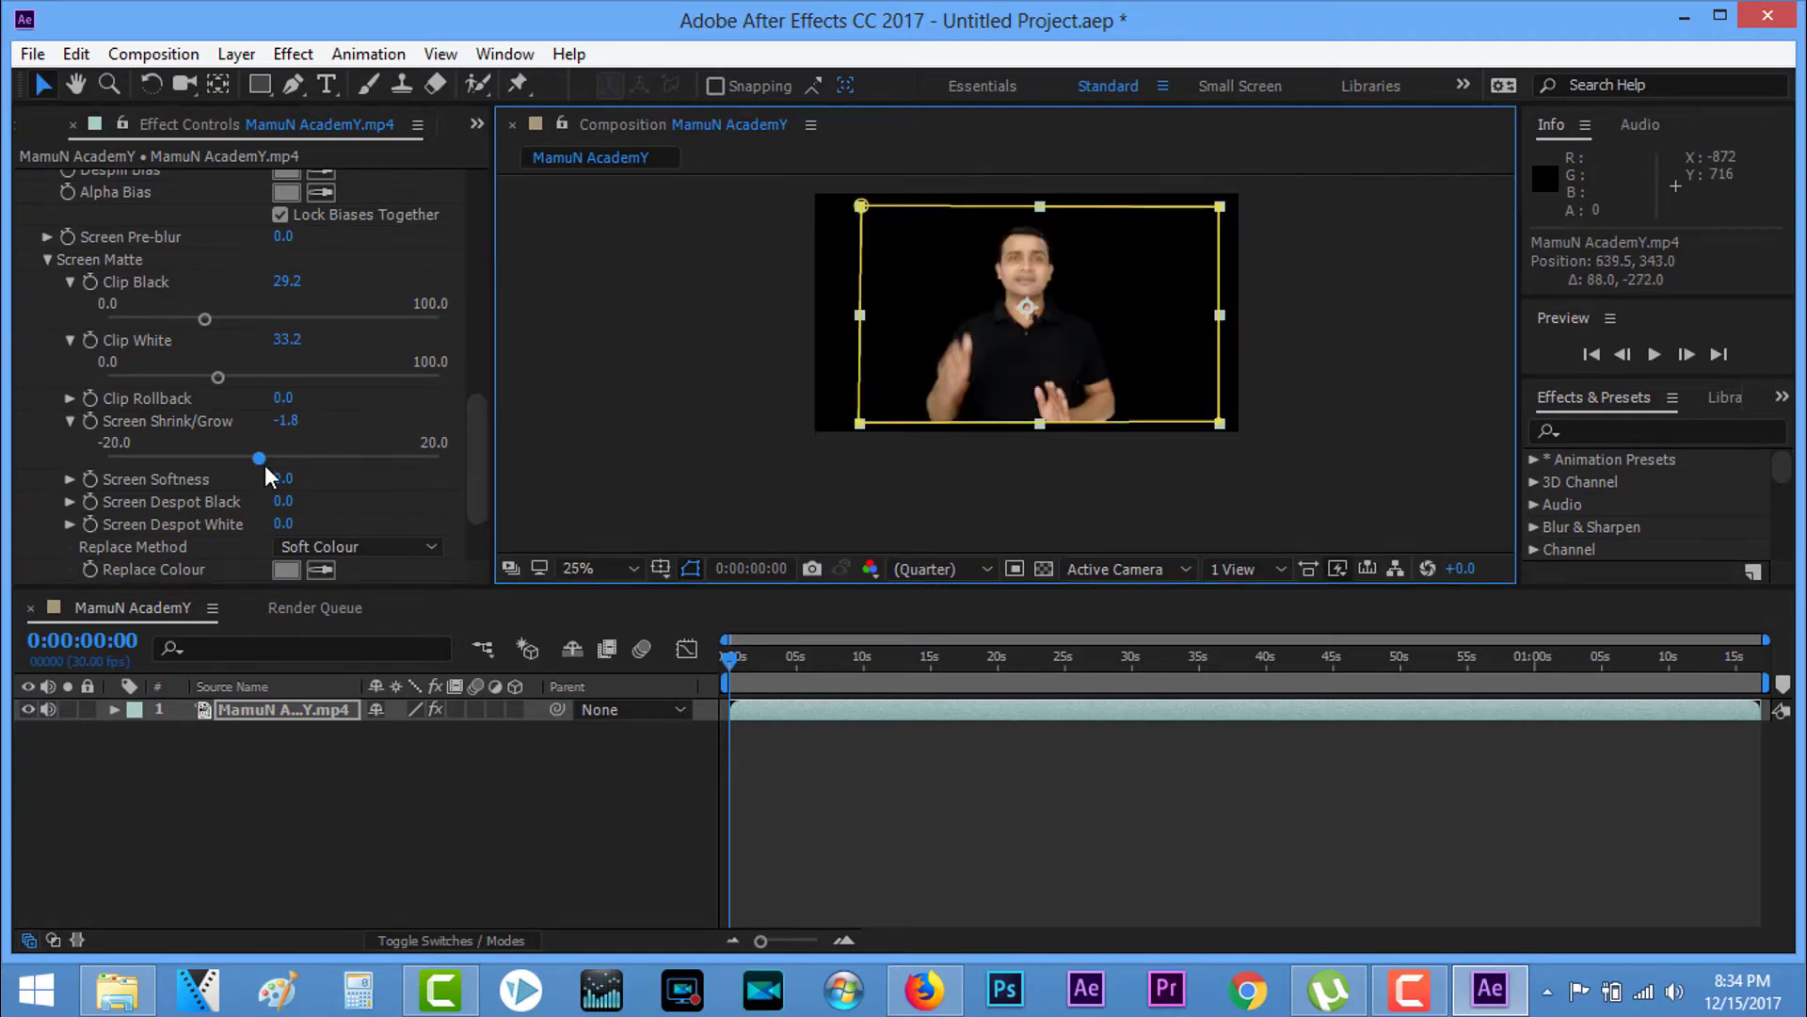
left_click_drag(478, 421, 476, 472)
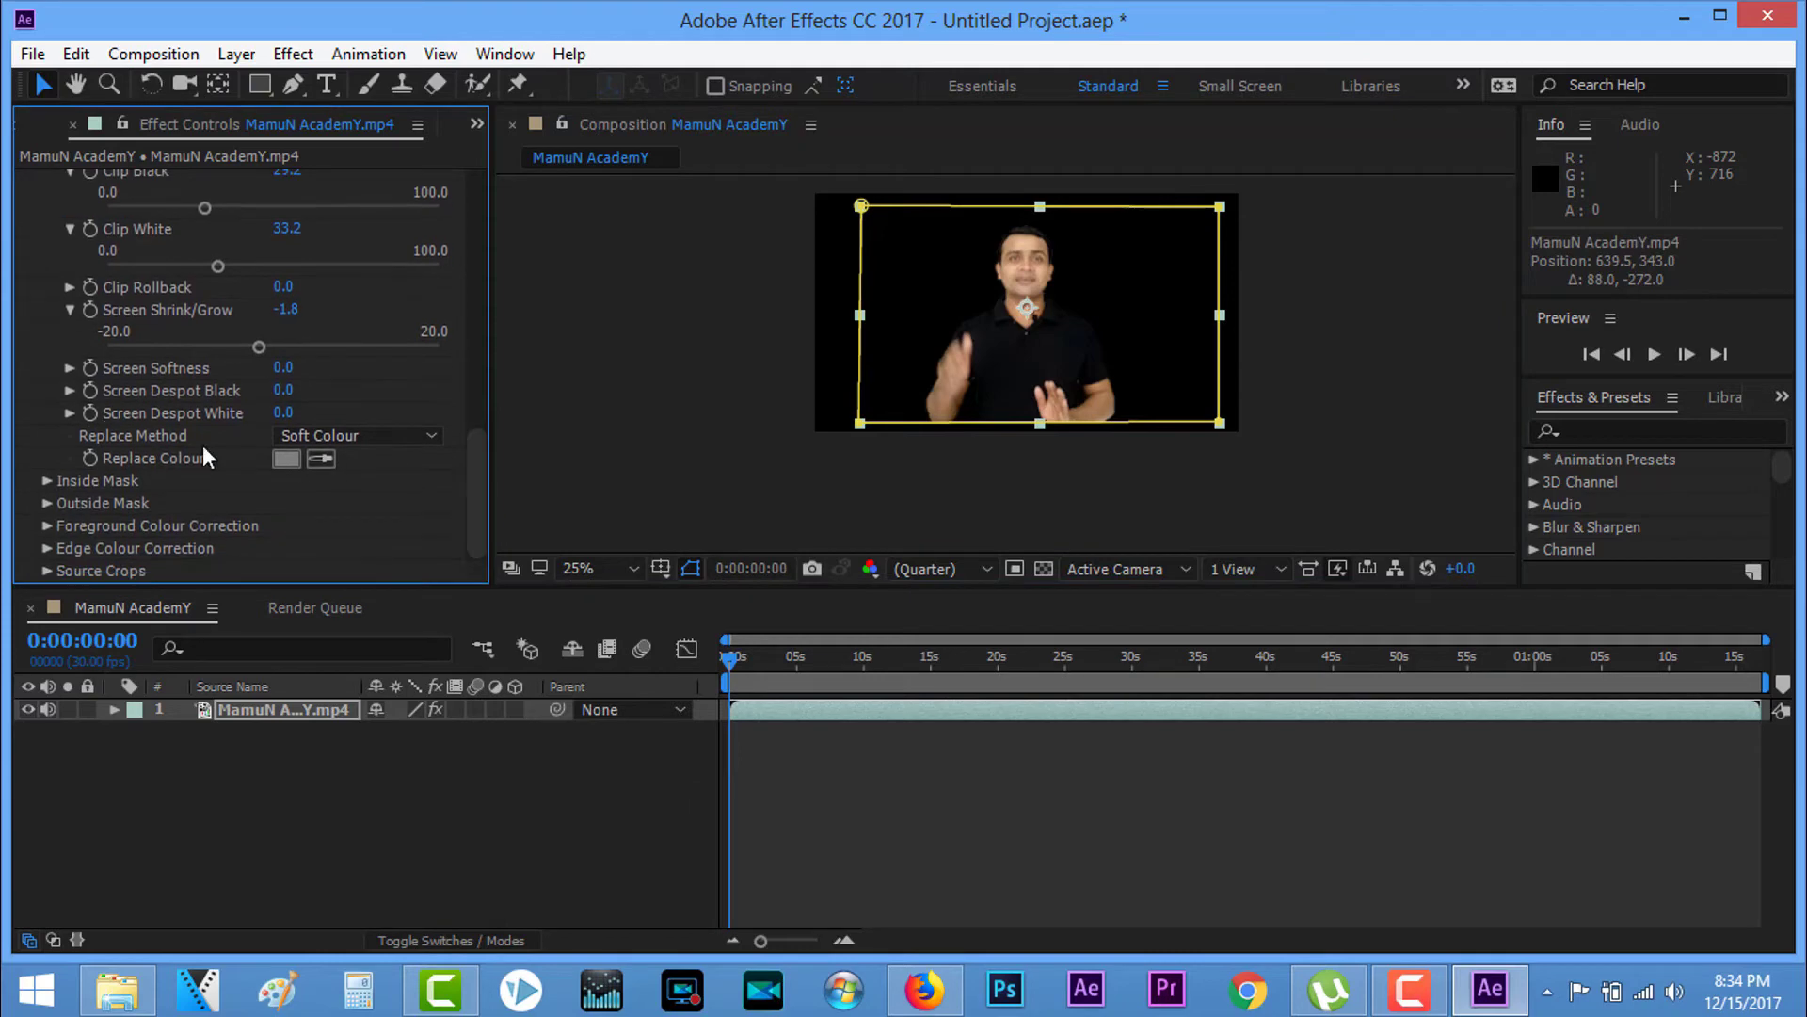
Step: Expand Keylight's Screen Softness and move to the frame at 22 seconds
left_click(68, 369)
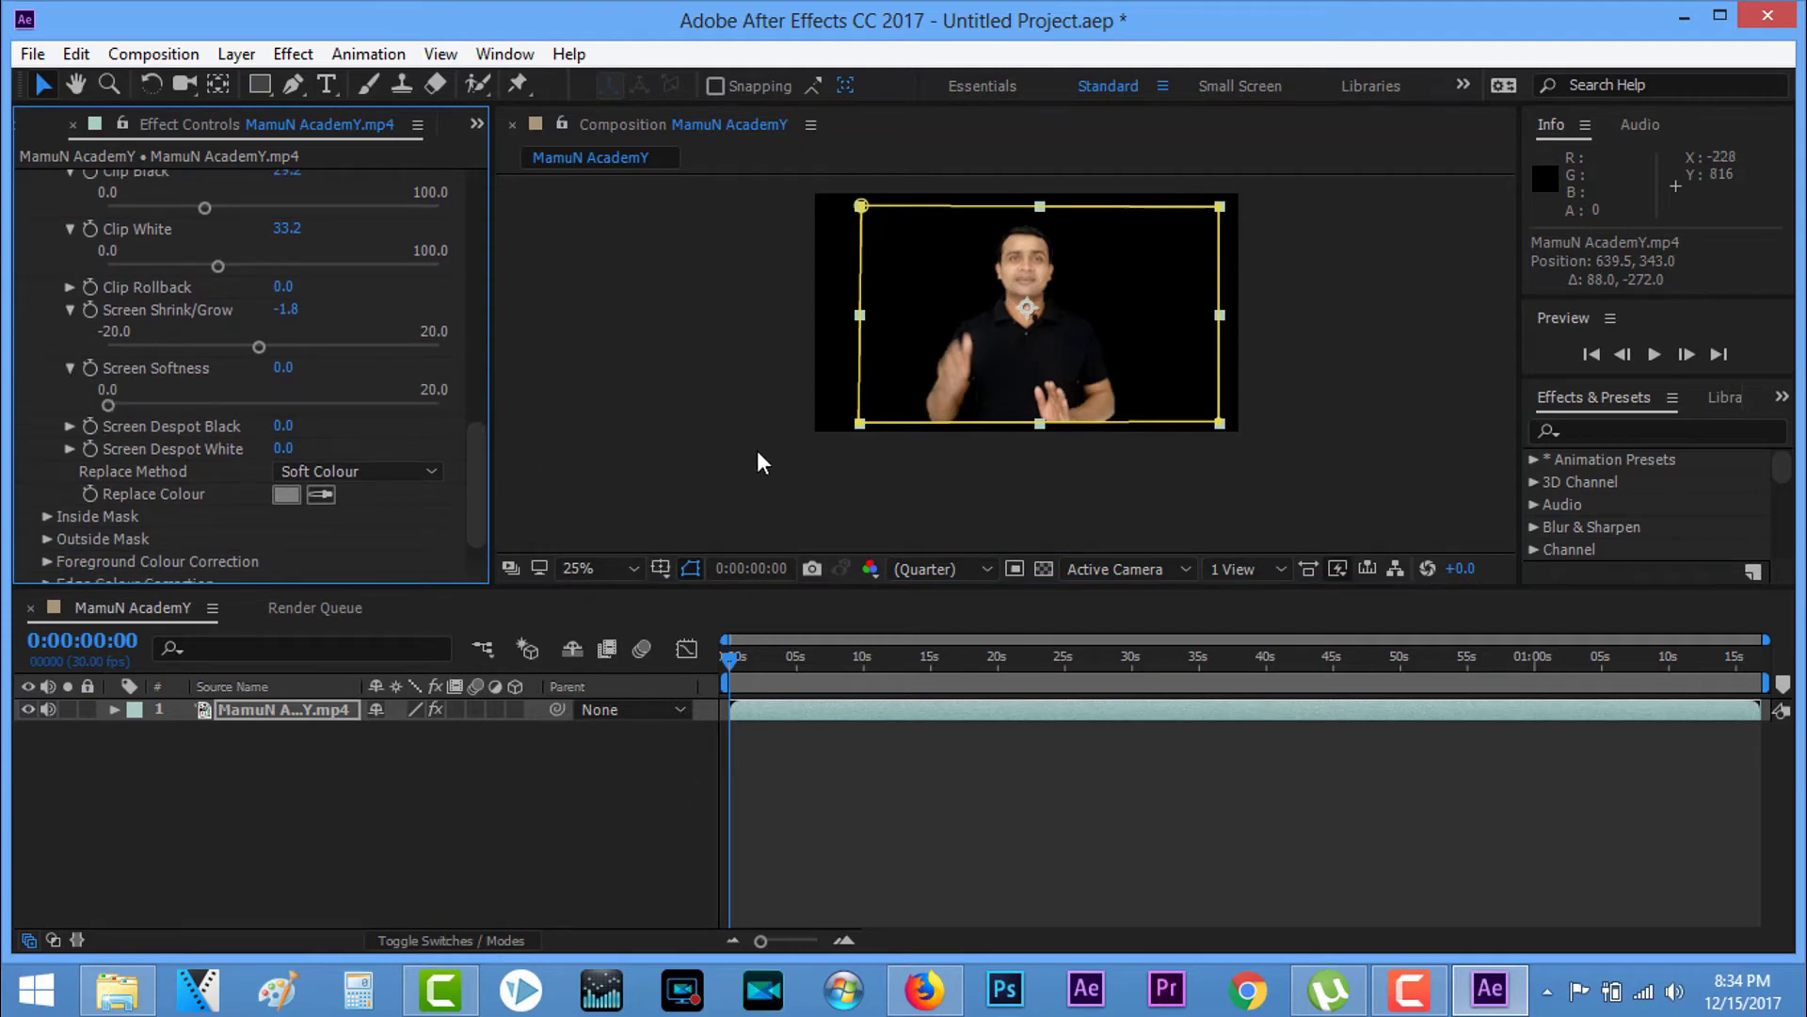
scroll(985, 384, "up", 6)
scroll(874, 388, "down", 4)
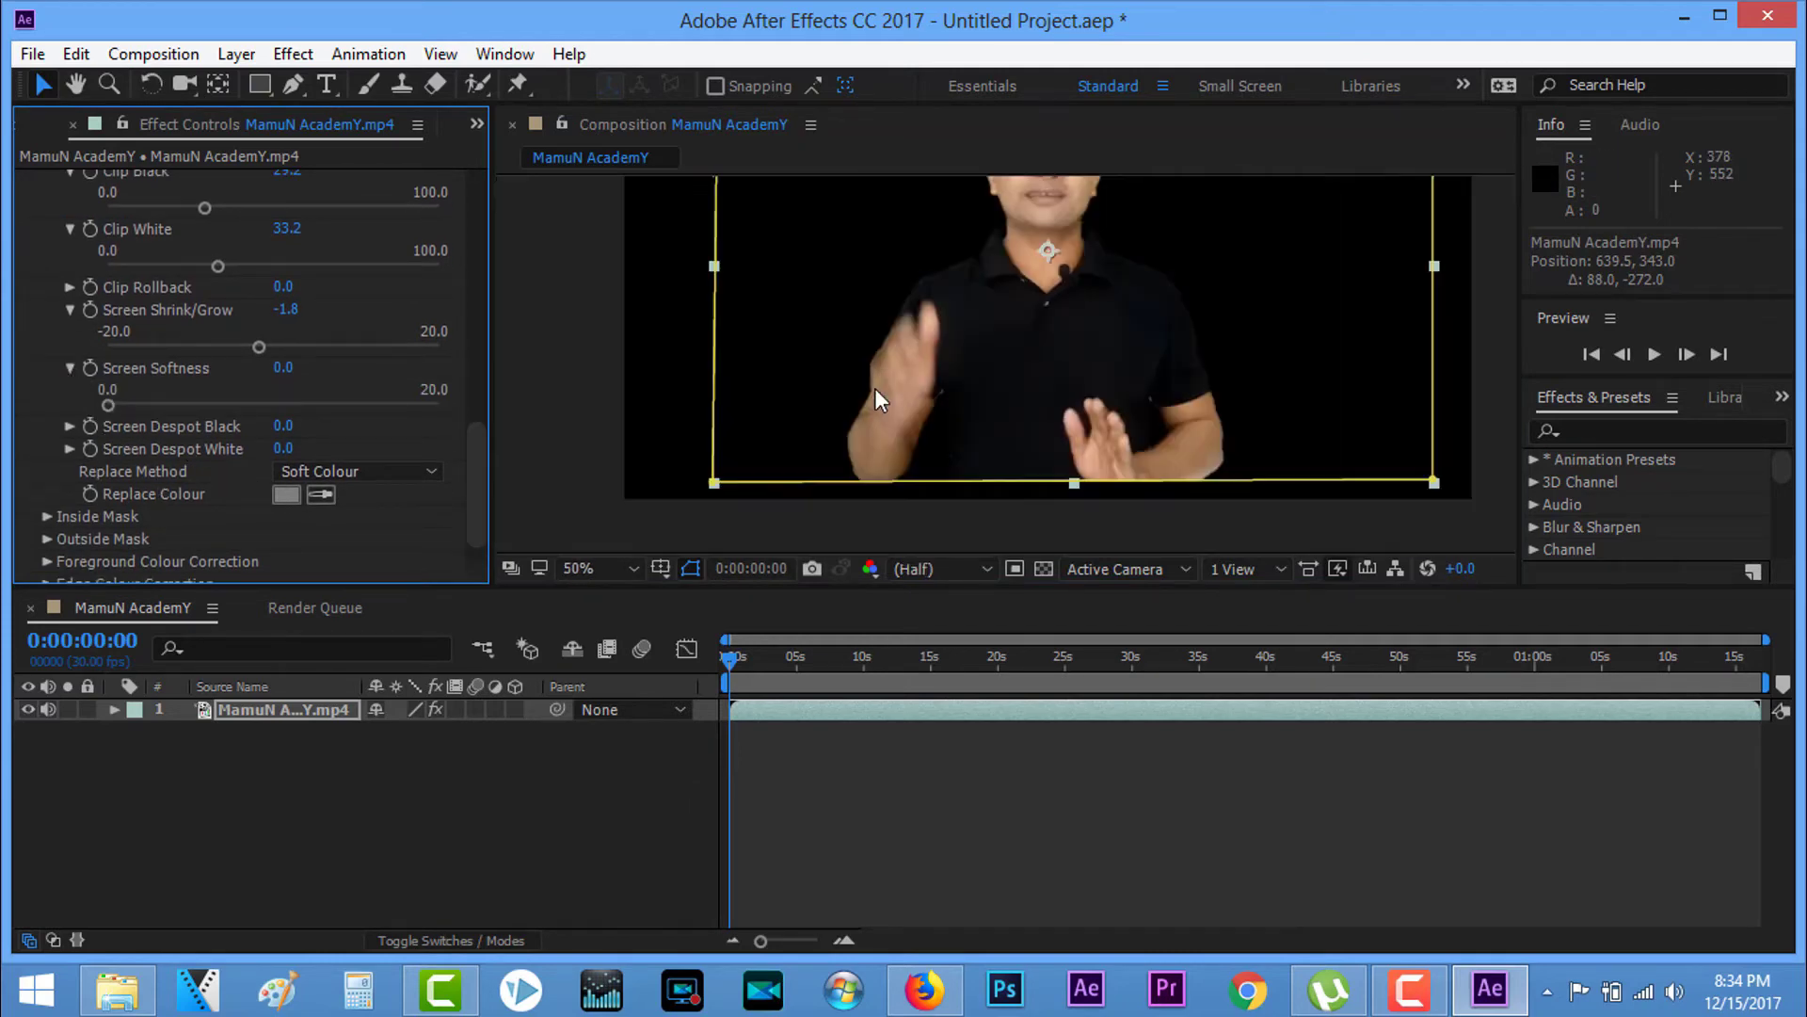
left_click_drag(737, 674, 1024, 657)
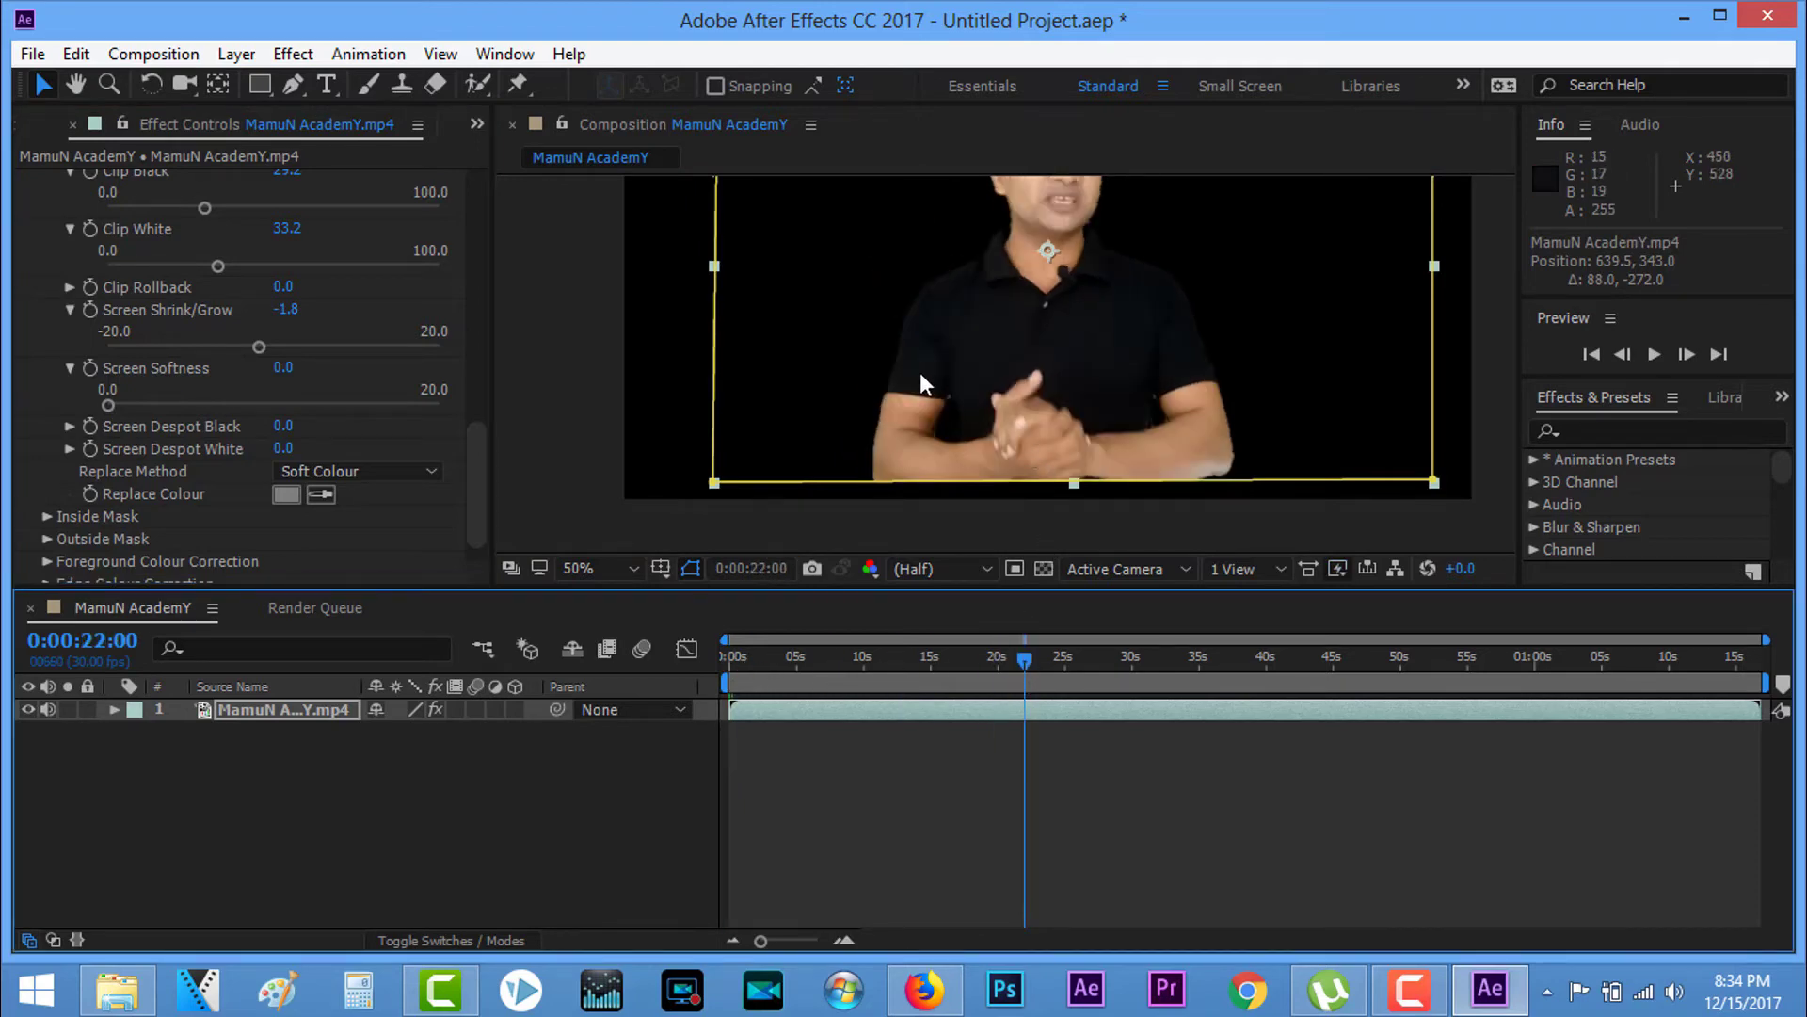
scroll(882, 407, "up", 2)
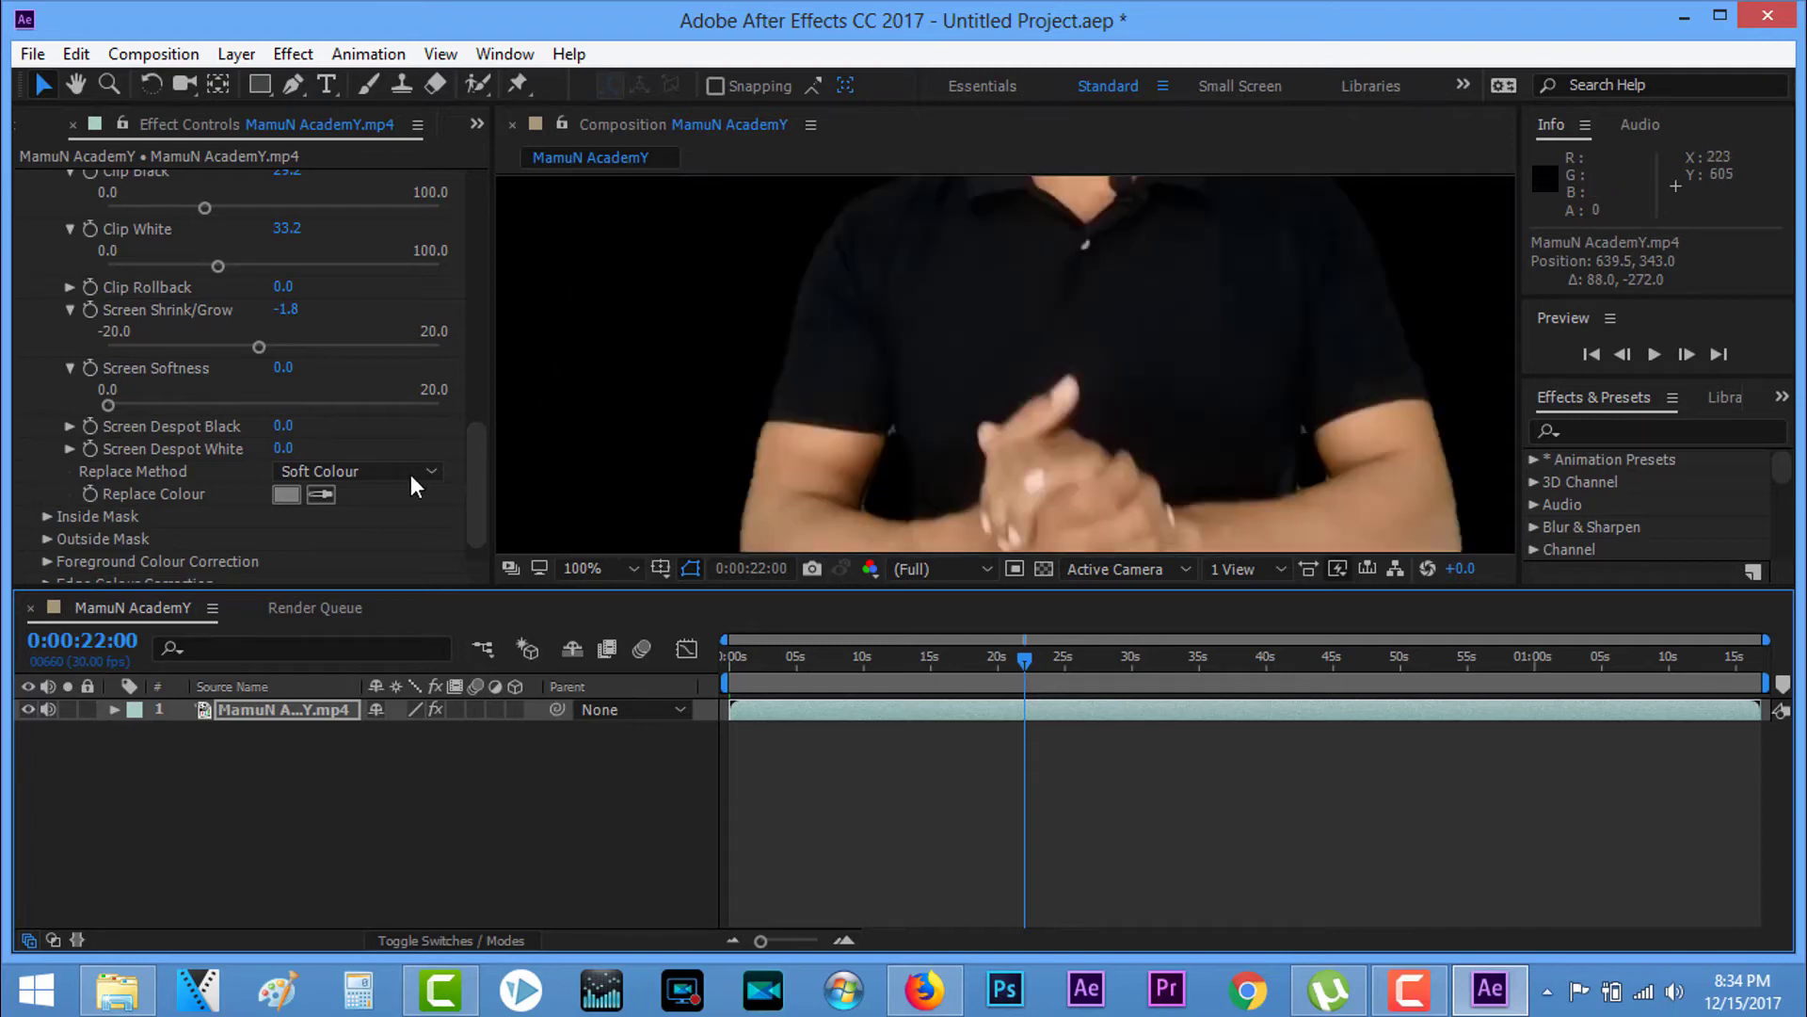
Step: Raise Screen Softness from 2.2 to about 5, moving the presenter down-left to compare
left_click_drag(110, 405, 146, 406)
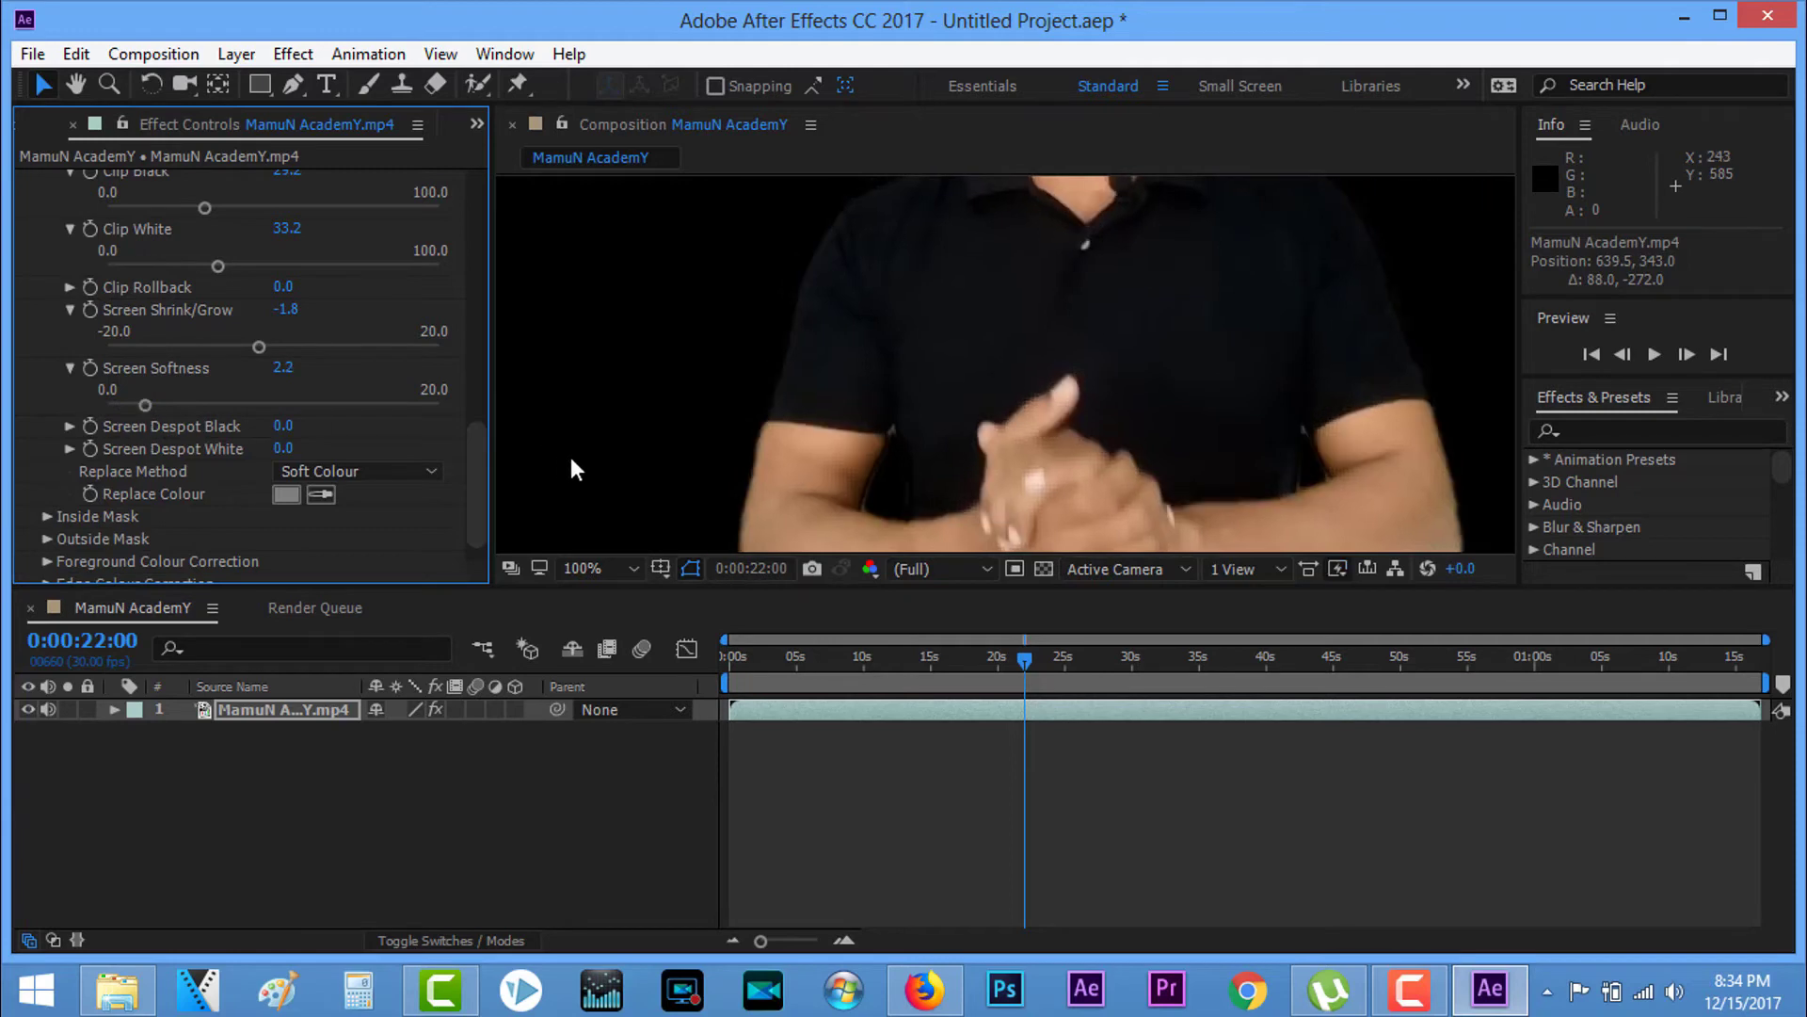
left_click_drag(145, 405, 157, 405)
scroll(941, 422, "down", 2)
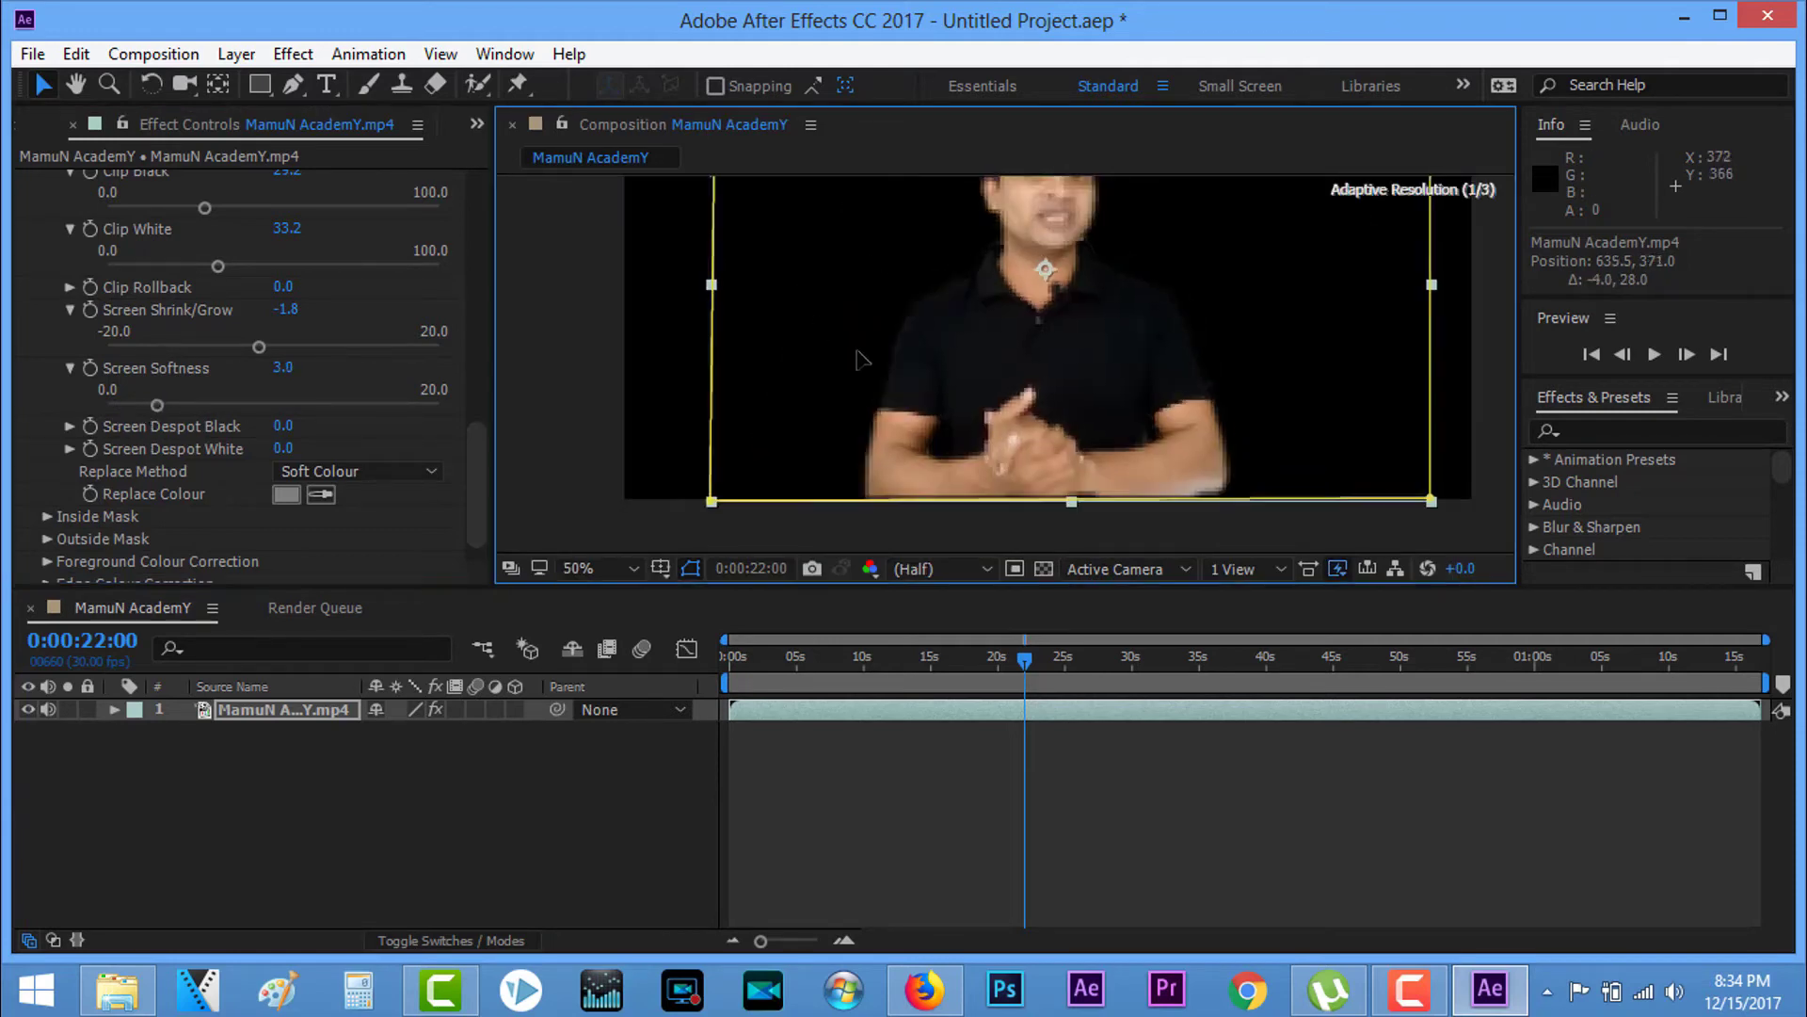
left_click_drag(860, 359, 850, 428)
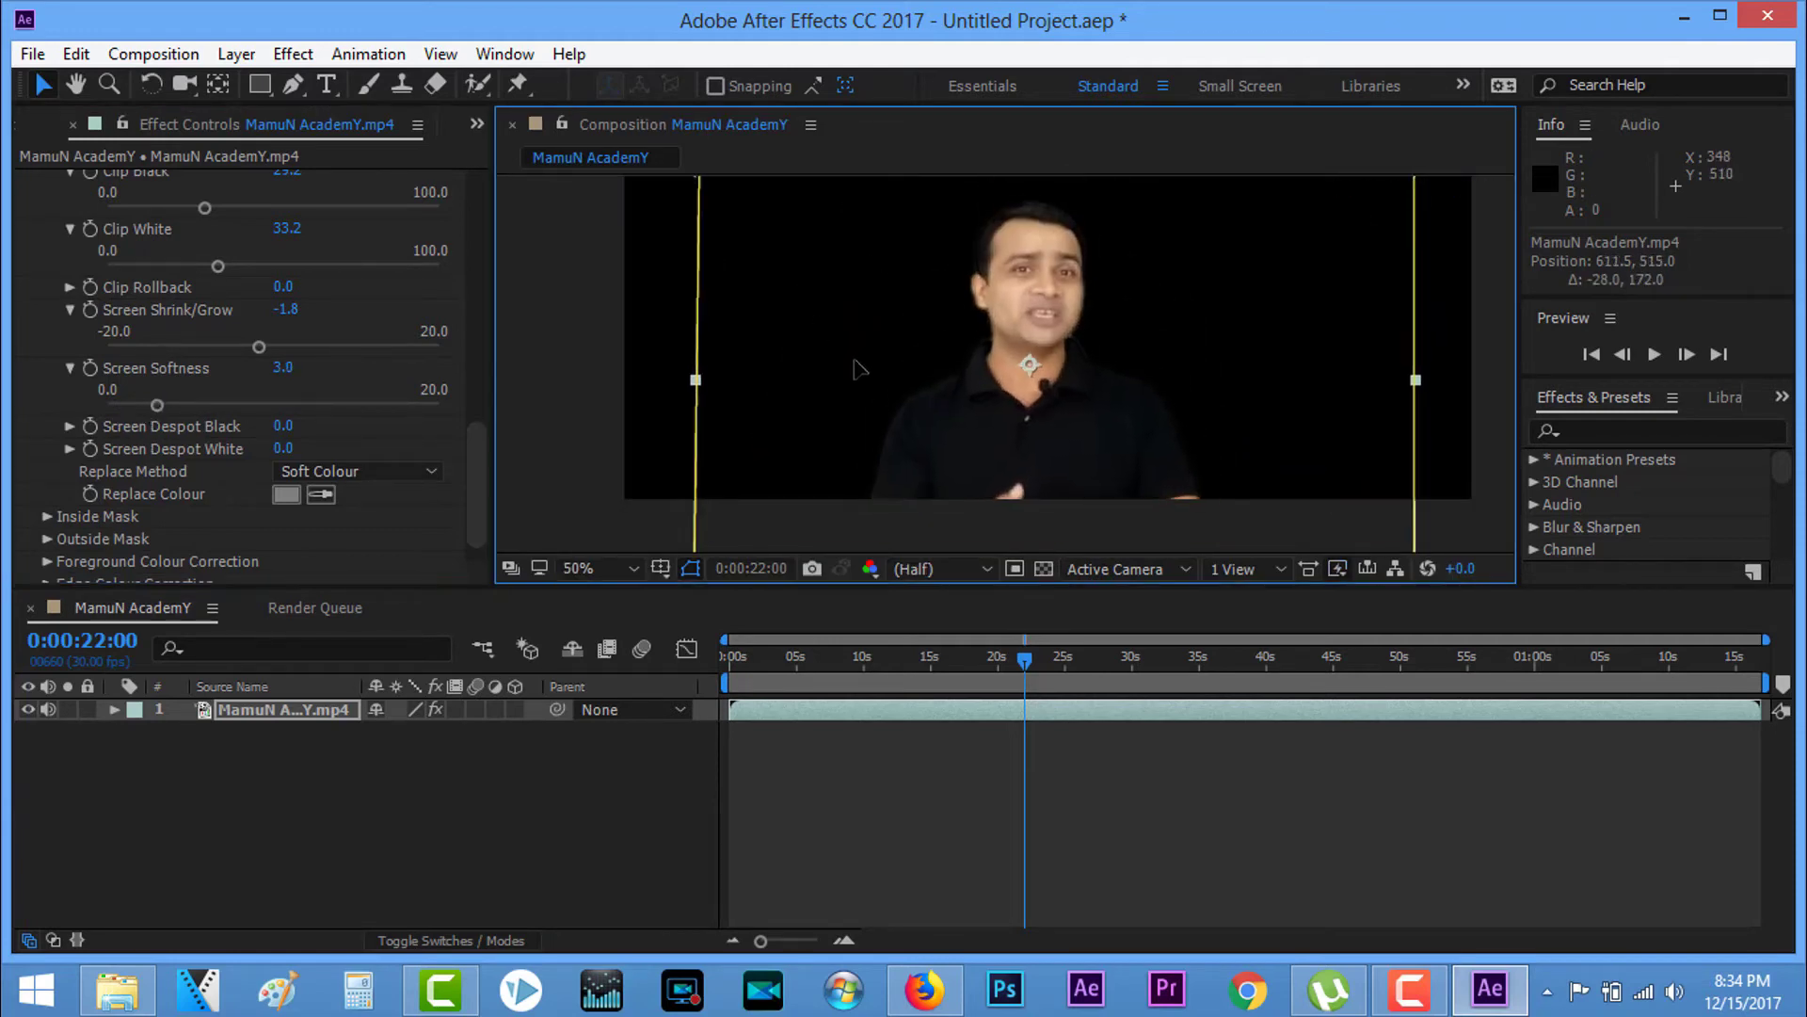
left_click(158, 405)
left_click_drag(161, 407, 191, 419)
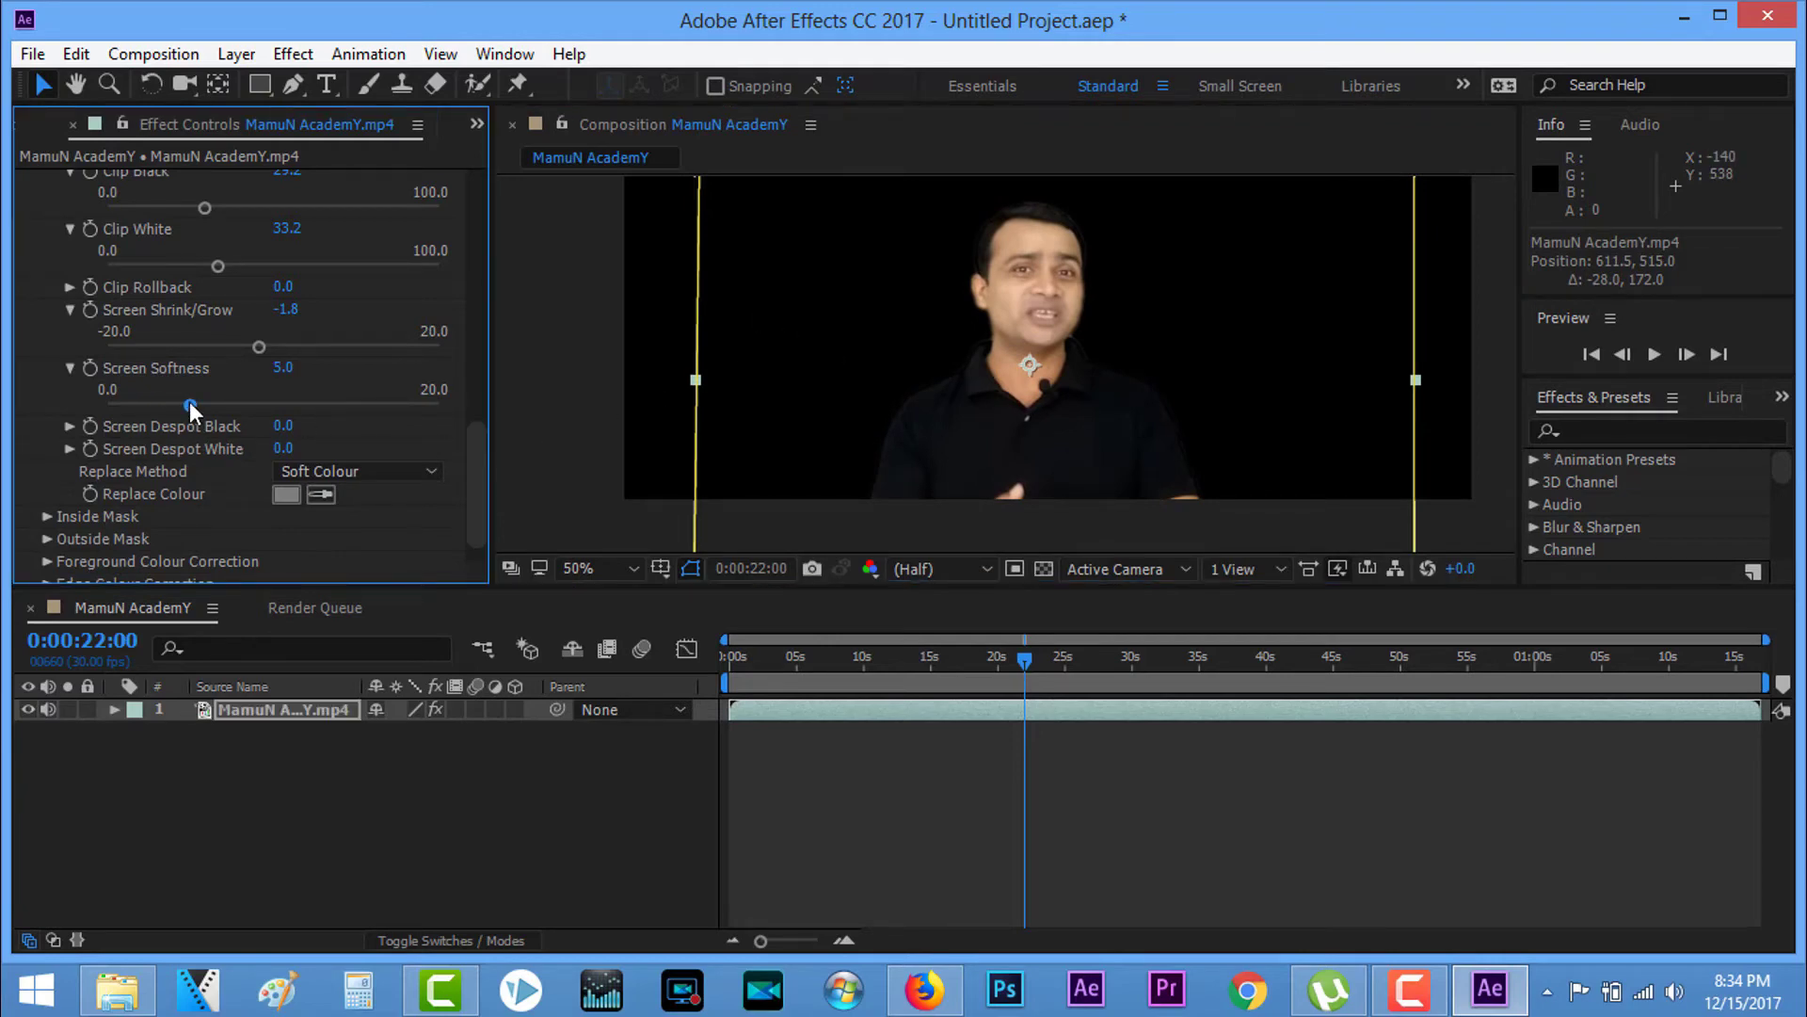
Step: Inspect the collar and mic edges up close, then lower Screen Softness to 1.8
scroll(1015, 347, "up", 2)
scroll(1009, 348, "down", 1)
scroll(962, 349, "down", 2)
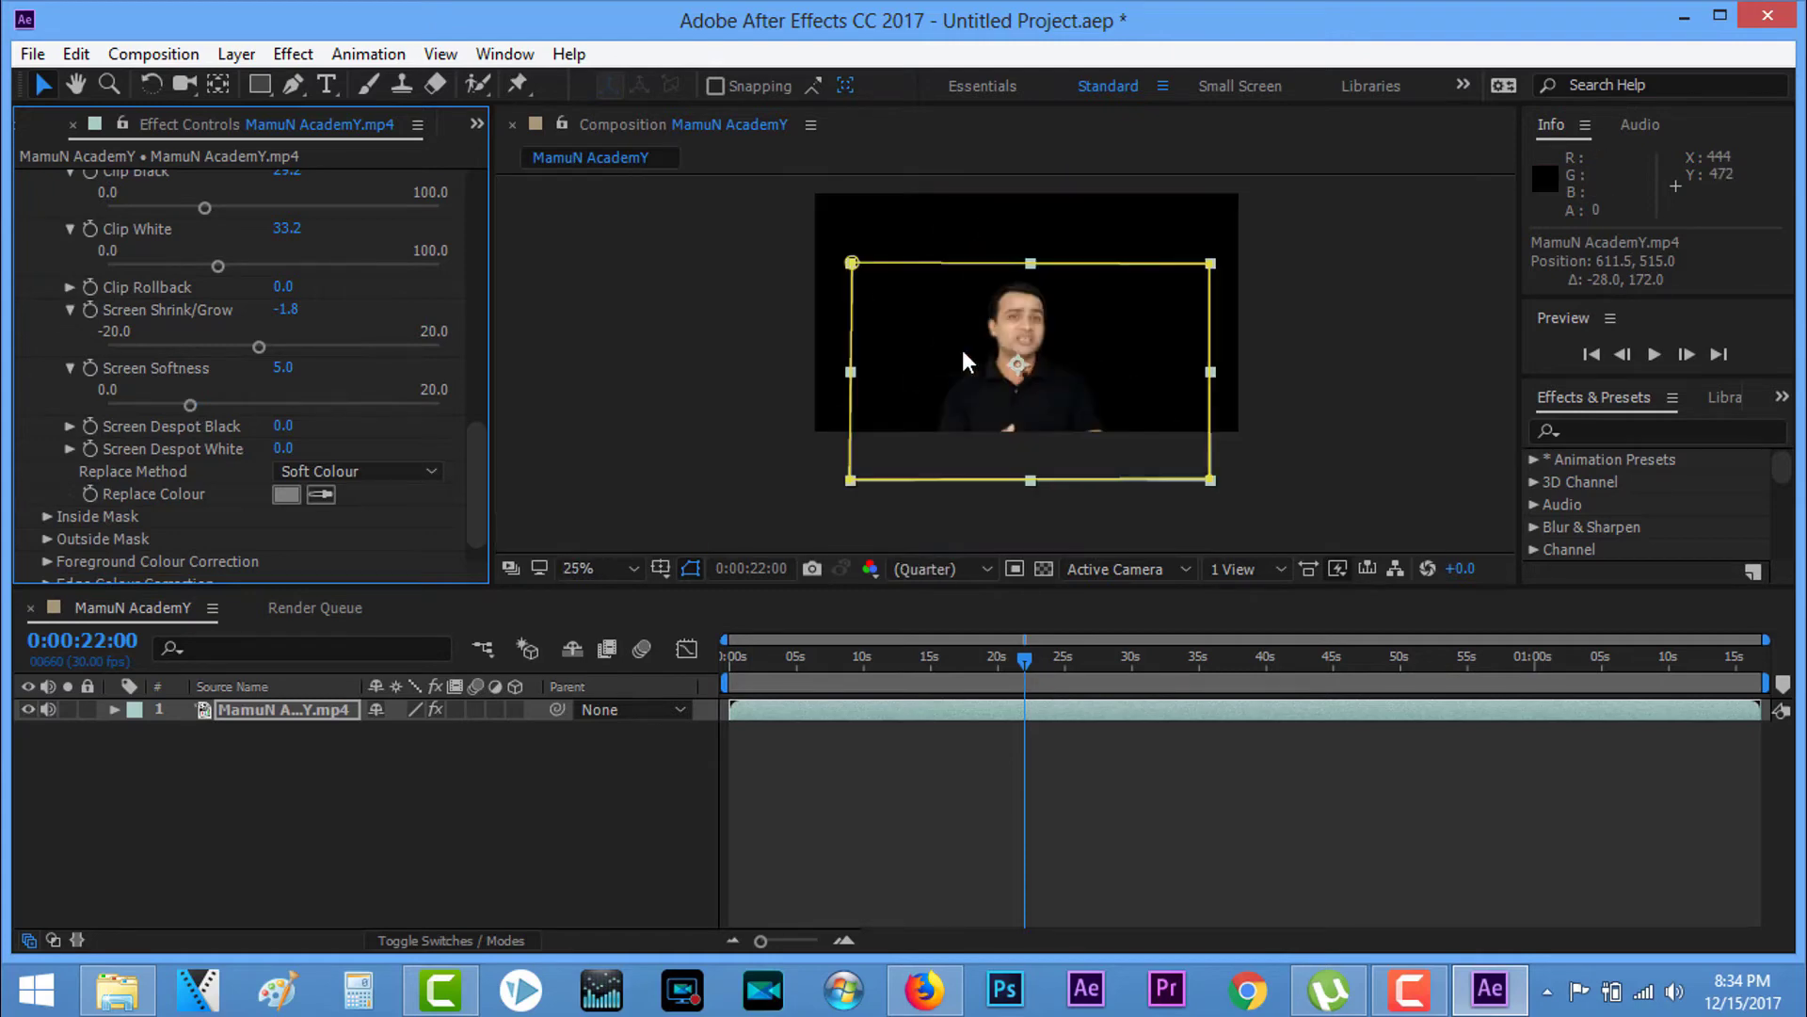
scroll(963, 351, "up", 4)
left_click_drag(872, 490, 890, 226)
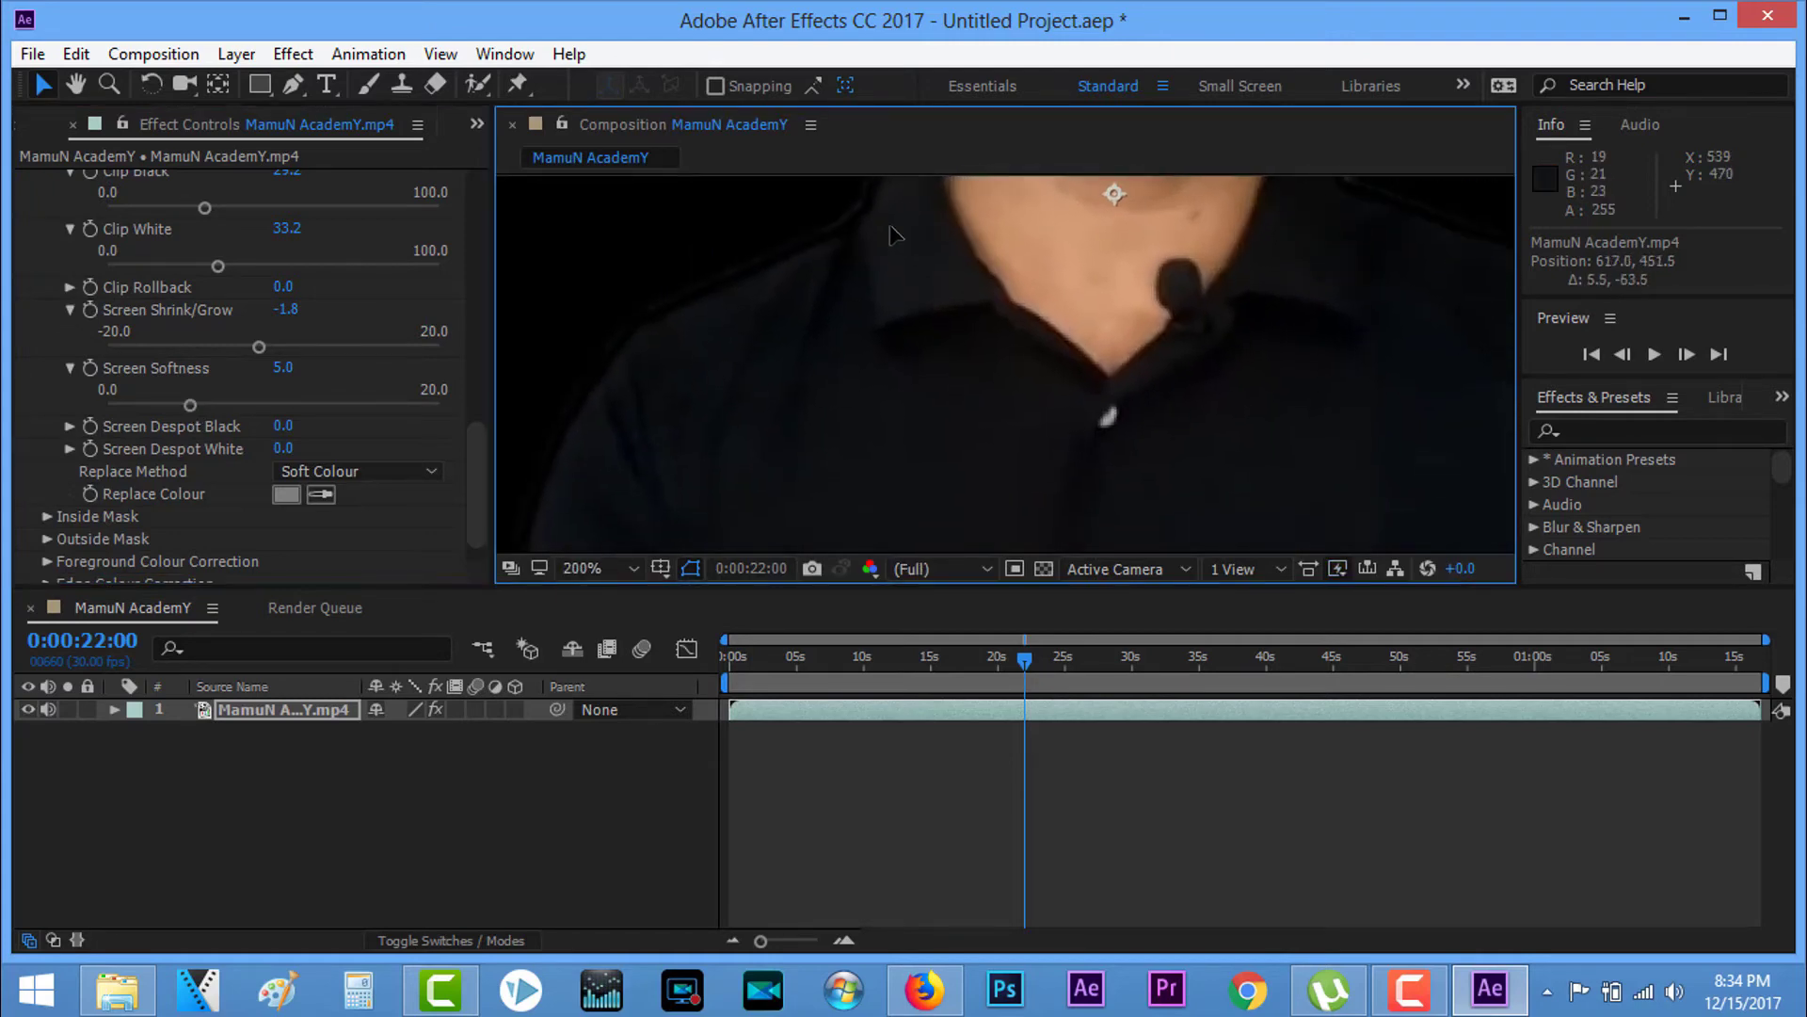
scroll(1214, 367, "down", 4)
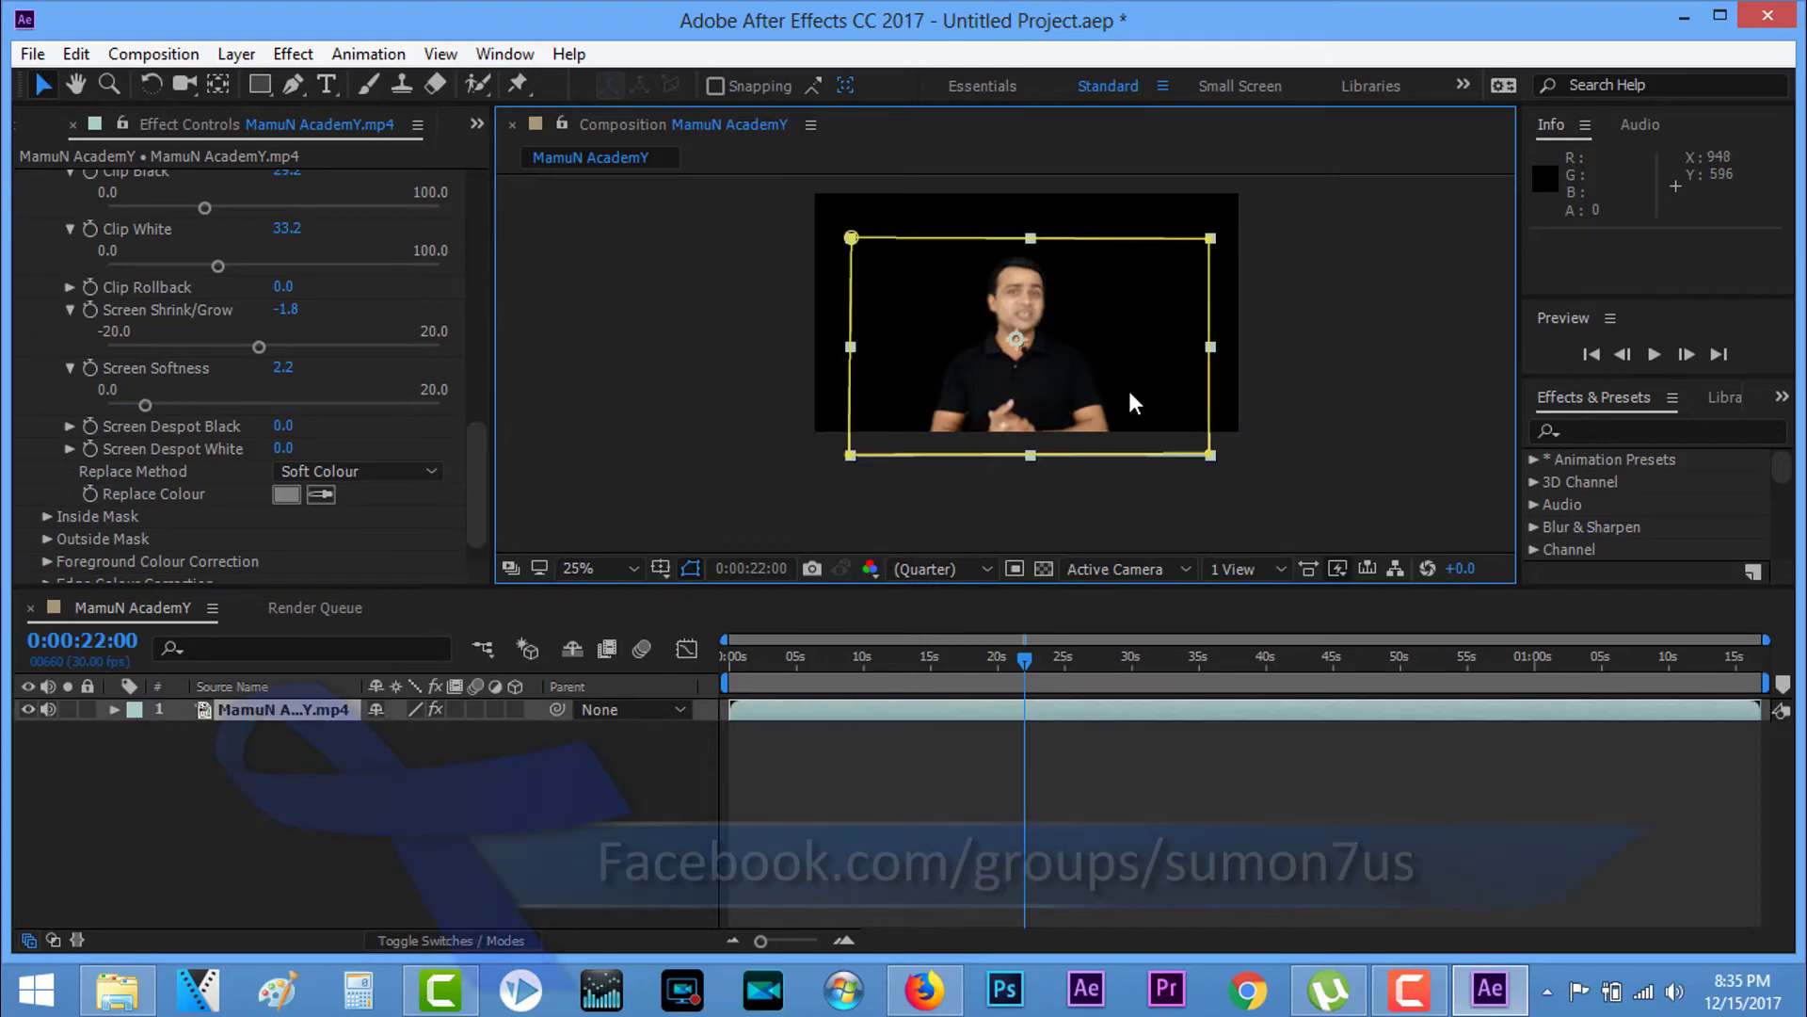
left_click_drag(1135, 403, 1138, 370)
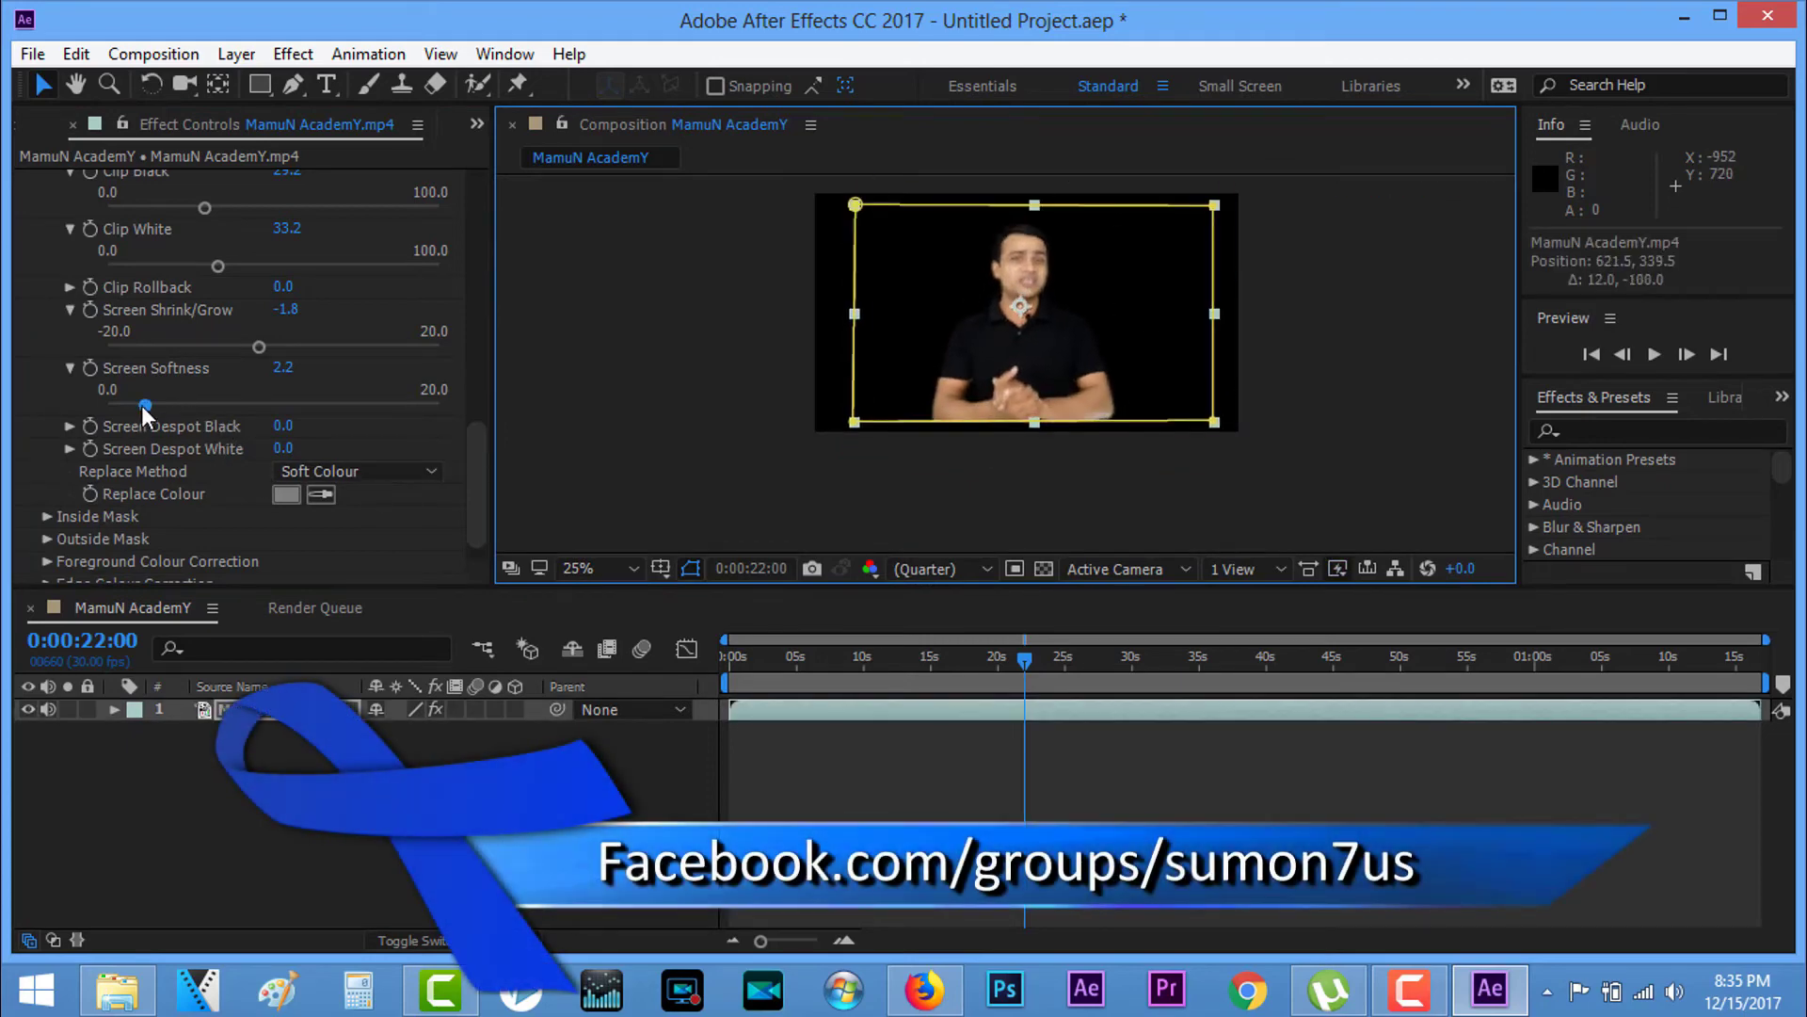
left_click_drag(146, 412, 136, 405)
Step: Zoom around to check the softened key and nudge the presenter slightly left and up
scroll(1033, 353, "up", 5)
scroll(636, 365, "down", 1)
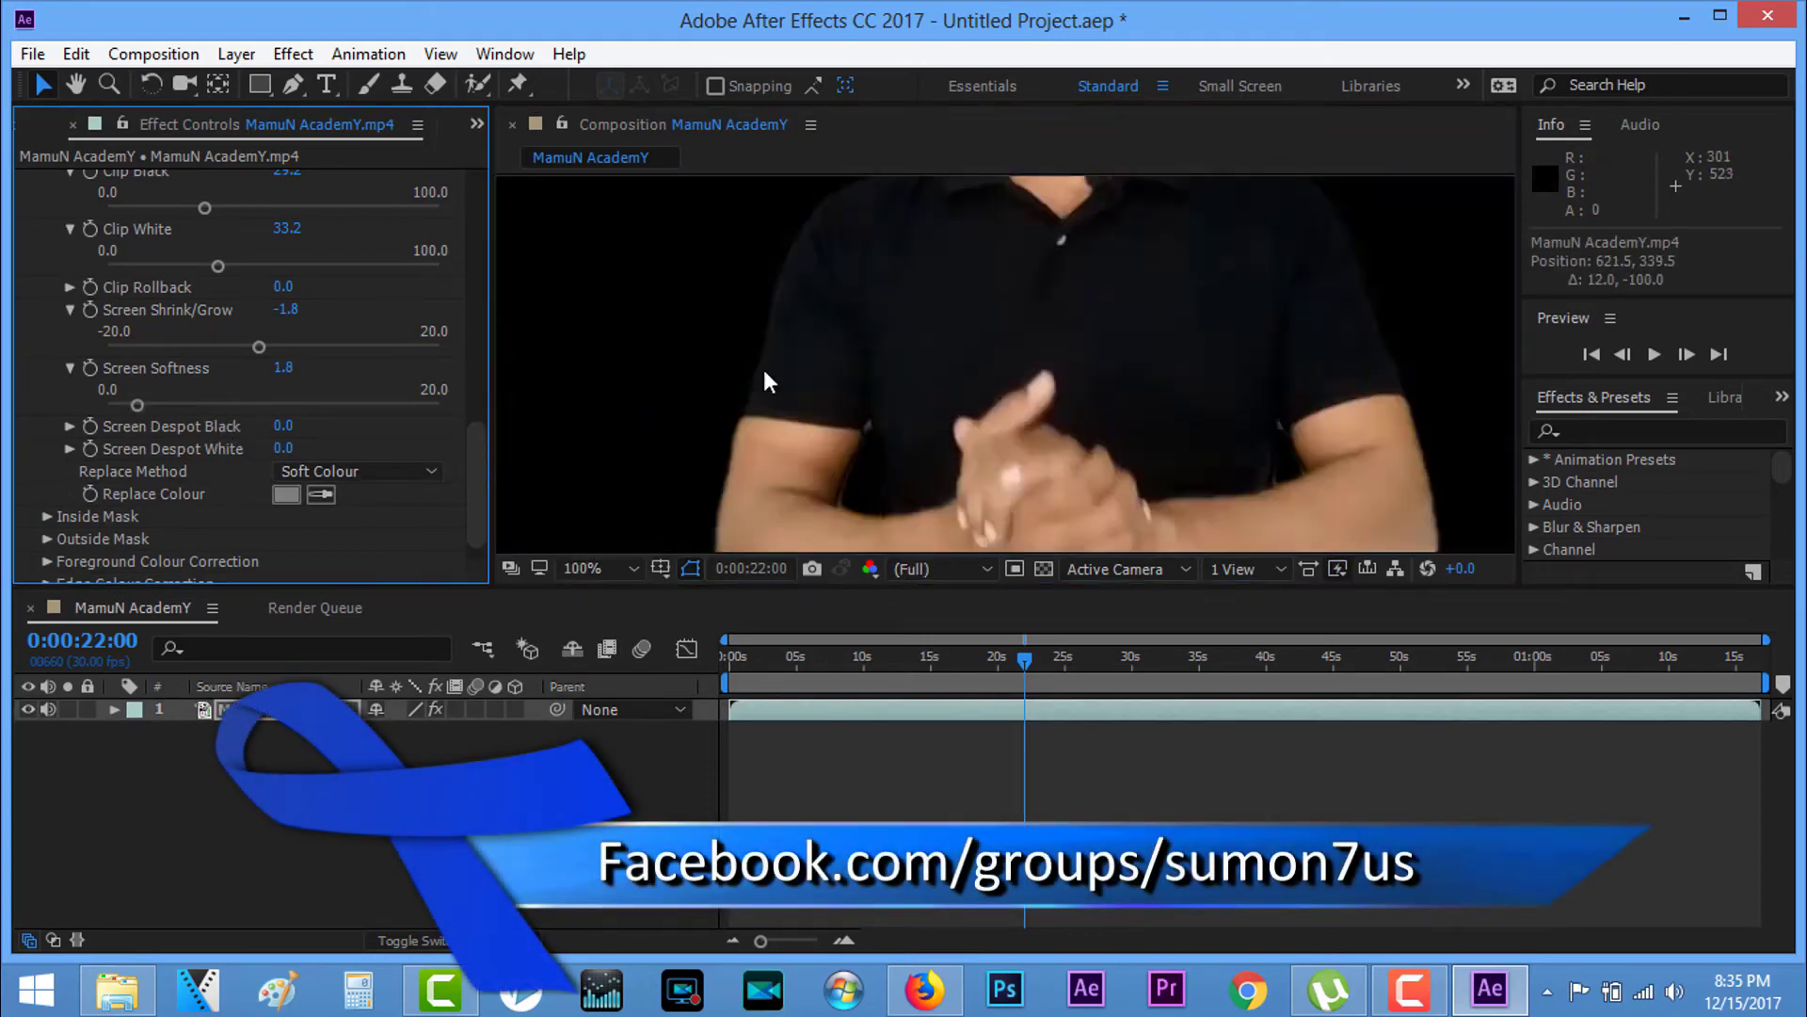
scroll(1312, 437, "up", 4)
scroll(1303, 436, "down", 3)
scroll(1303, 437, "up", 2)
scroll(1289, 439, "down", 2)
scroll(1279, 438, "down", 2)
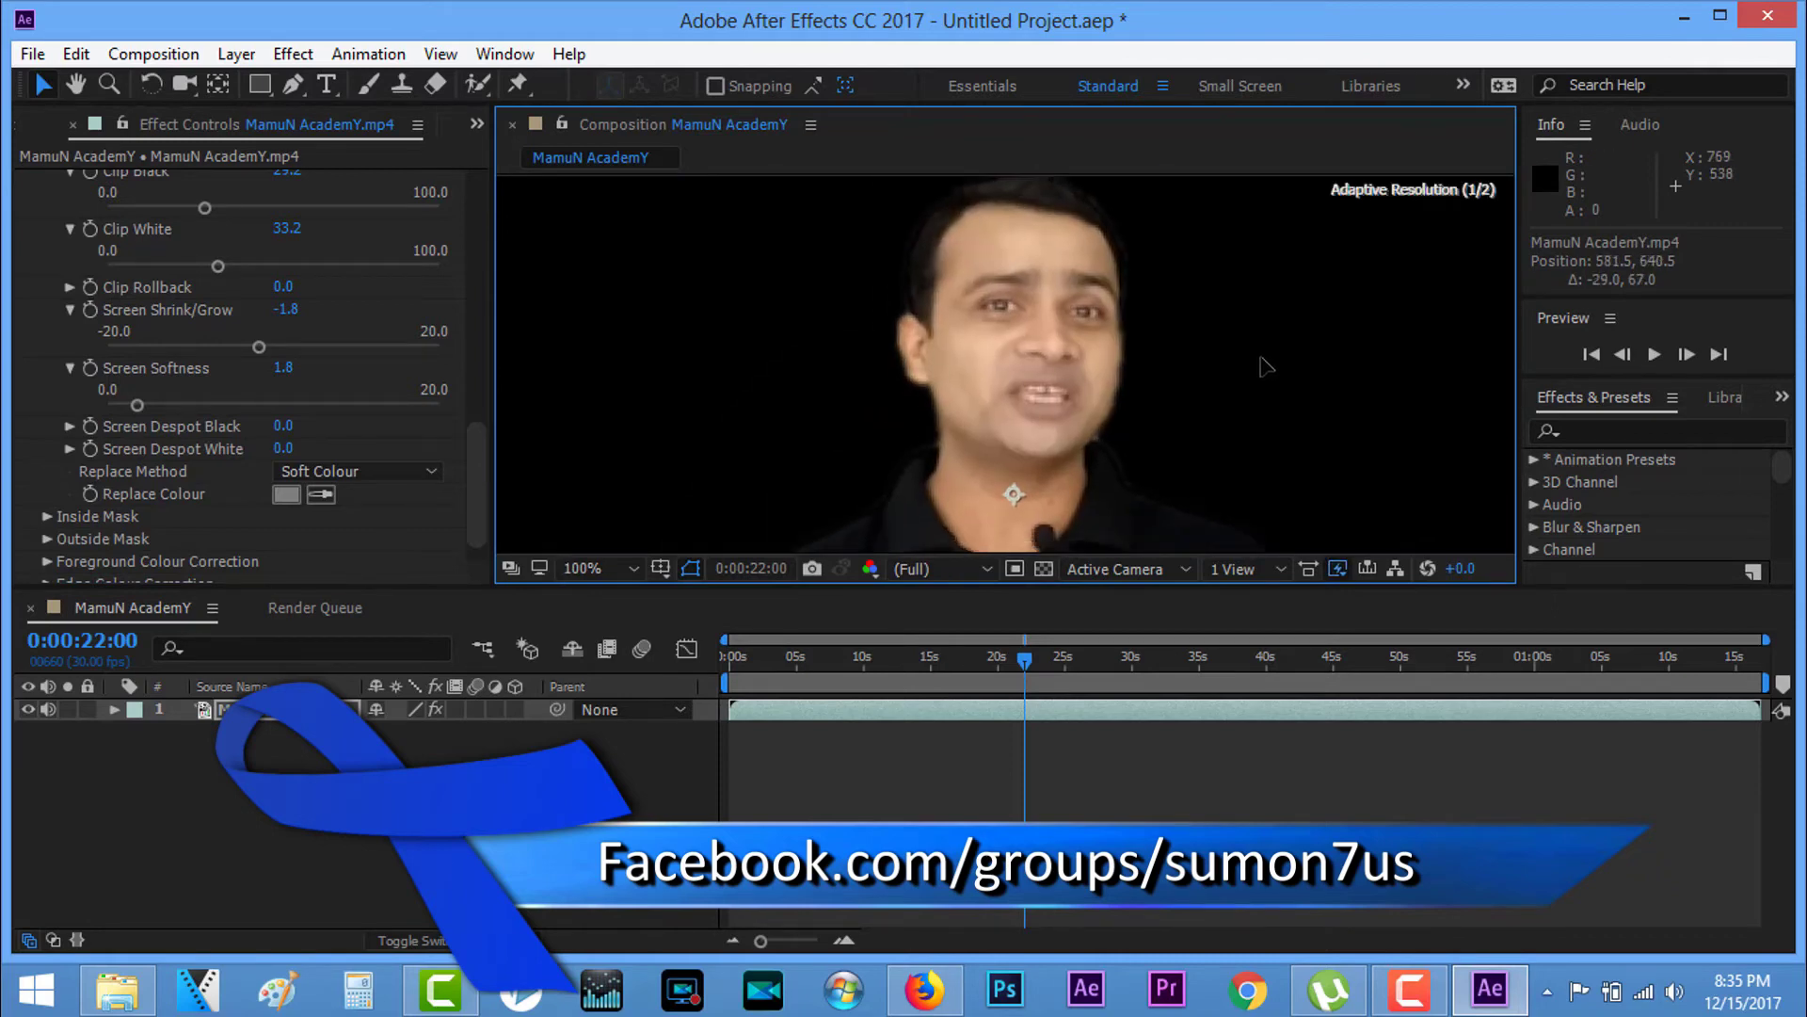
scroll(1120, 361, "up", 4)
scroll(1100, 364, "down", 4)
scroll(857, 369, "up", 4)
scroll(715, 374, "down", 2)
scroll(720, 372, "up", 1)
scroll(1036, 292, "up", 1)
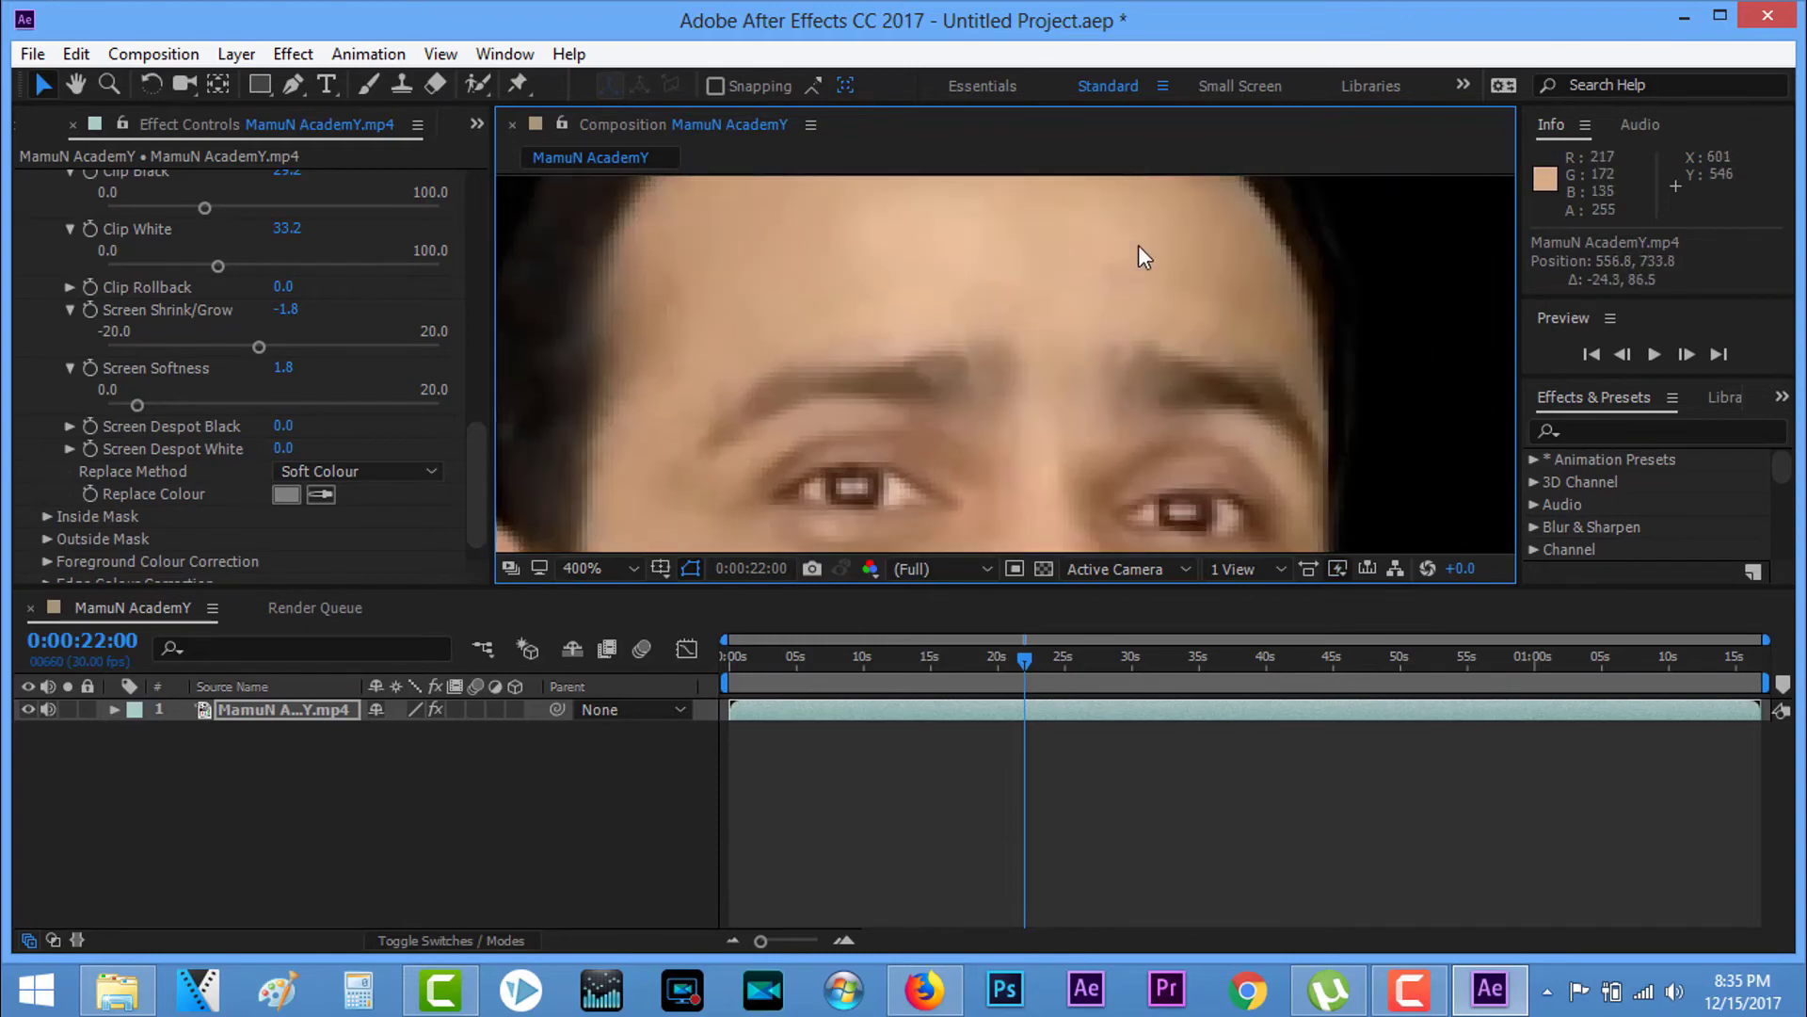
scroll(1135, 377, "down", 1)
scroll(1197, 331, "down", 2)
scroll(1193, 328, "down", 1)
scroll(1186, 311, "down", 2)
scroll(1177, 287, "down", 1)
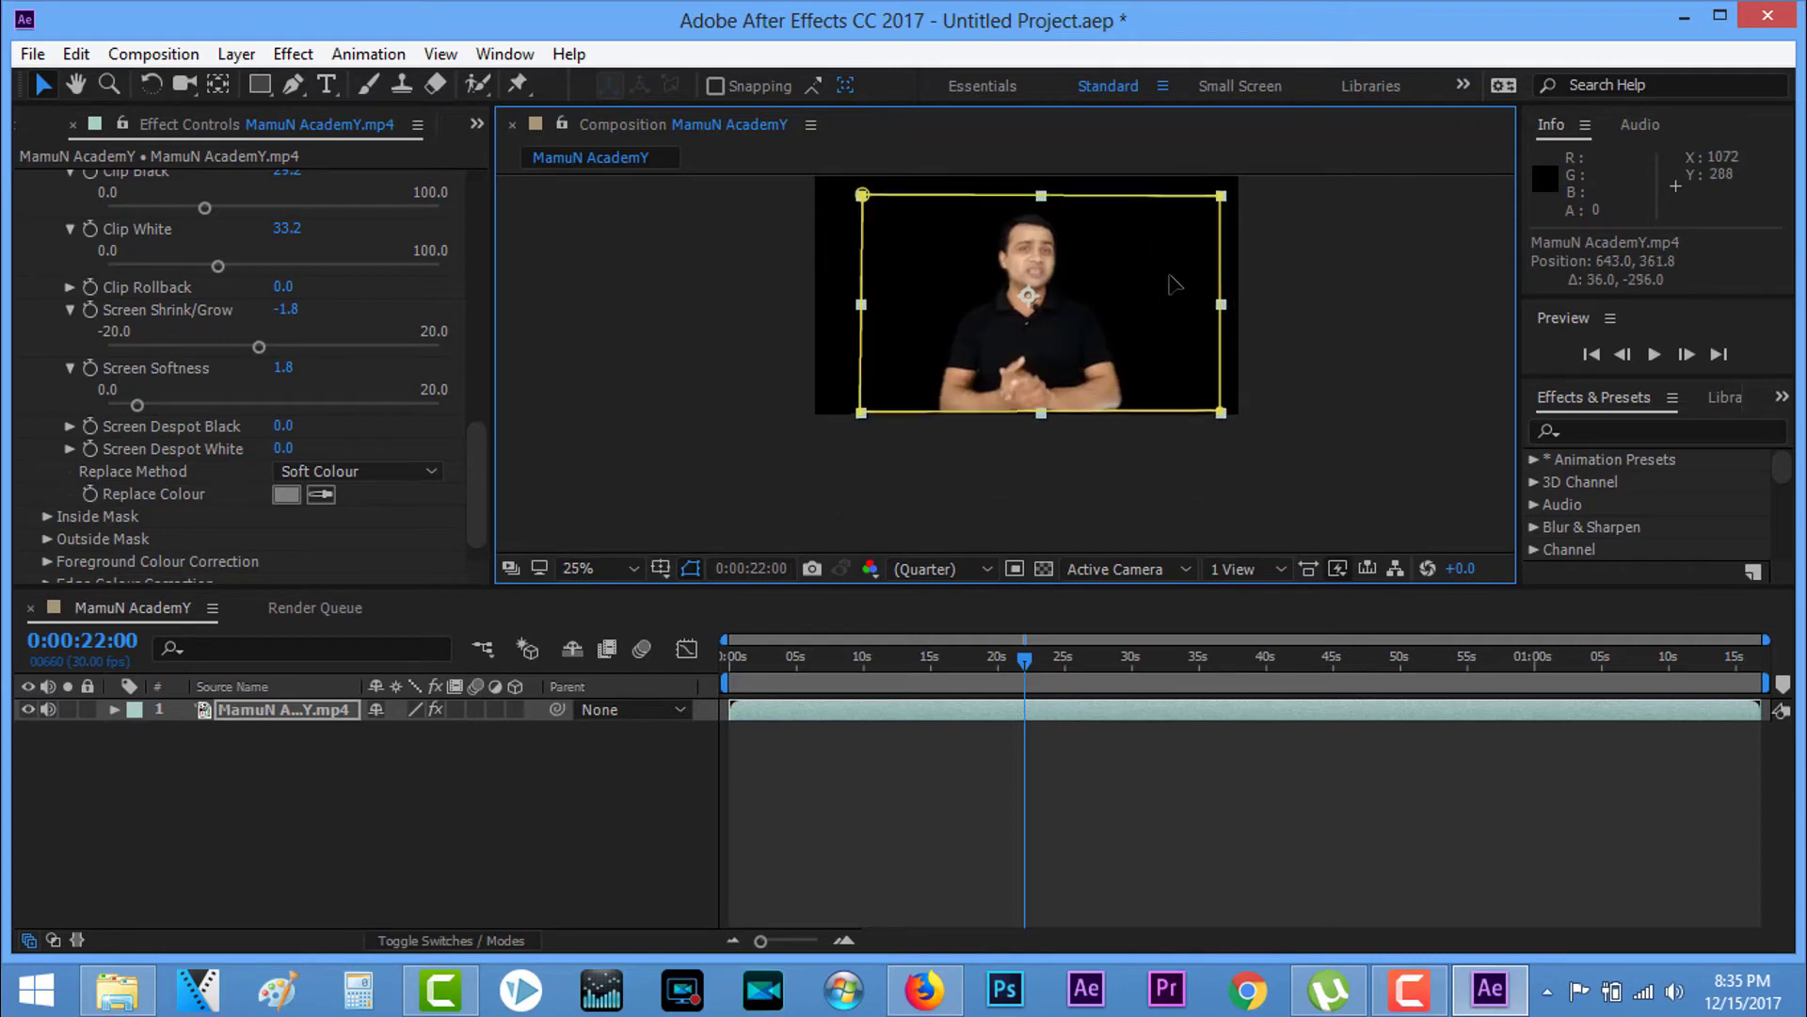
left_click_drag(1172, 282, 1166, 281)
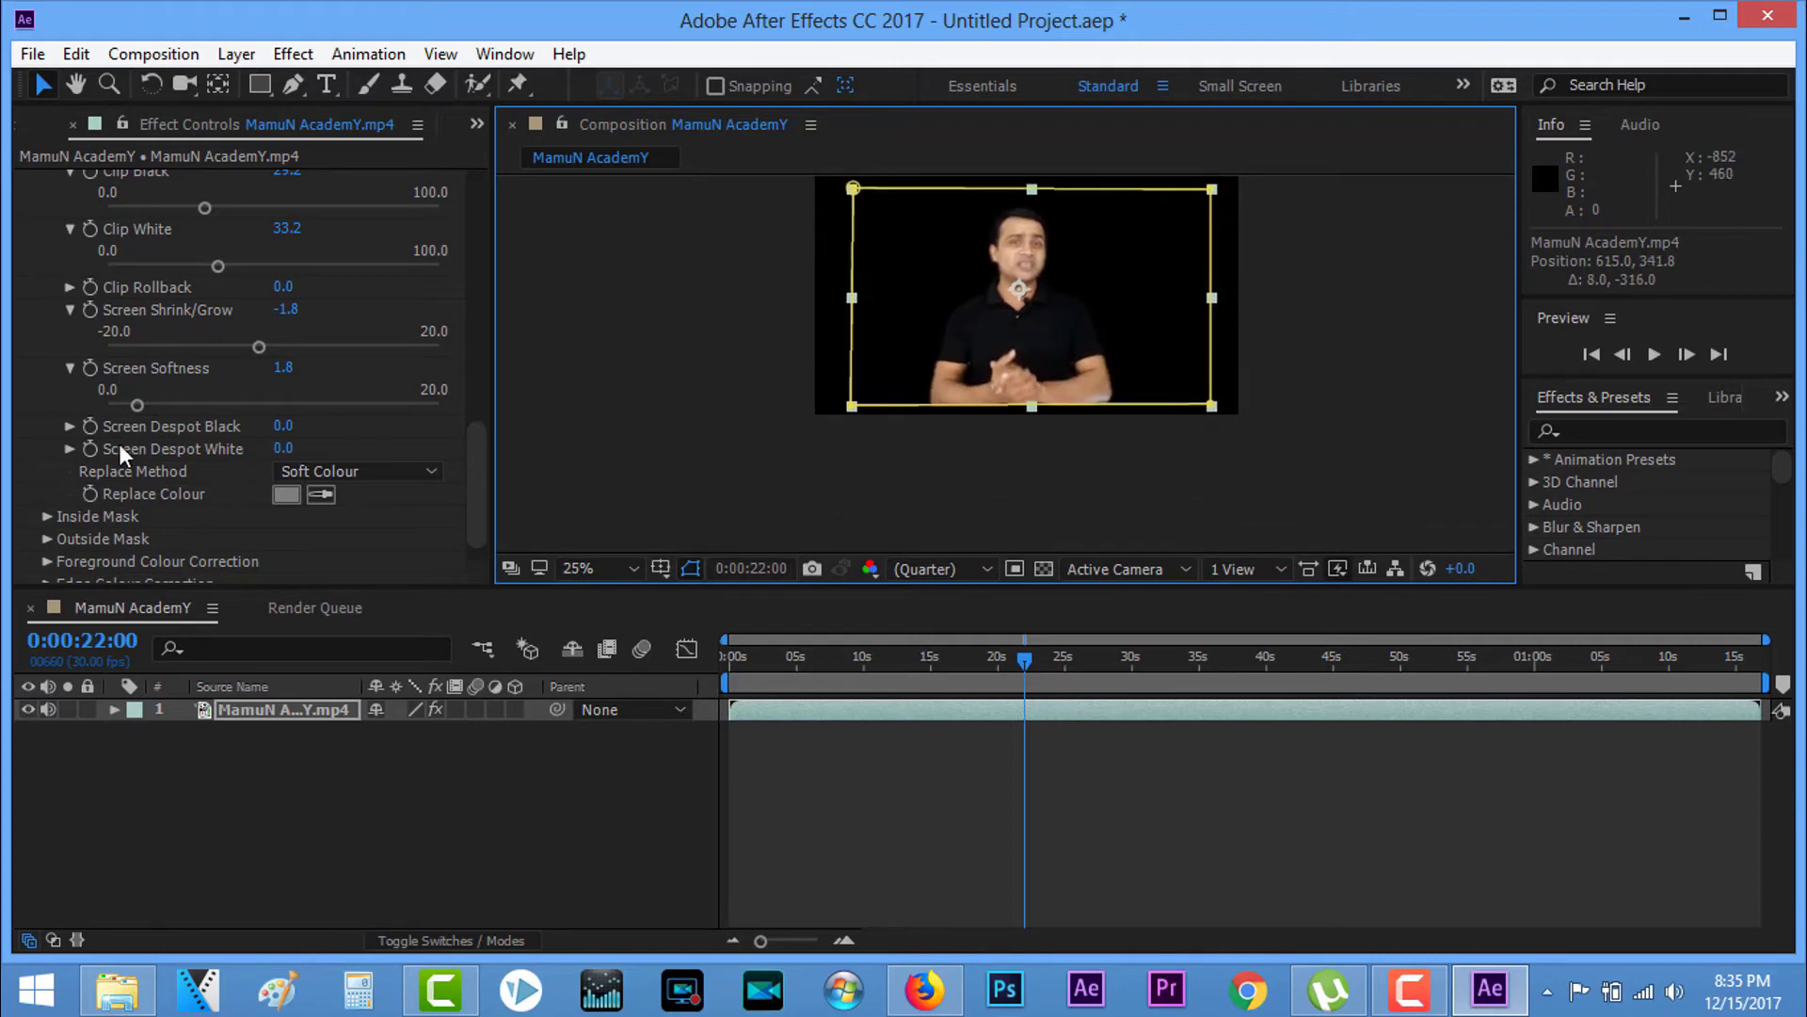
scroll(478, 514, "down", 1)
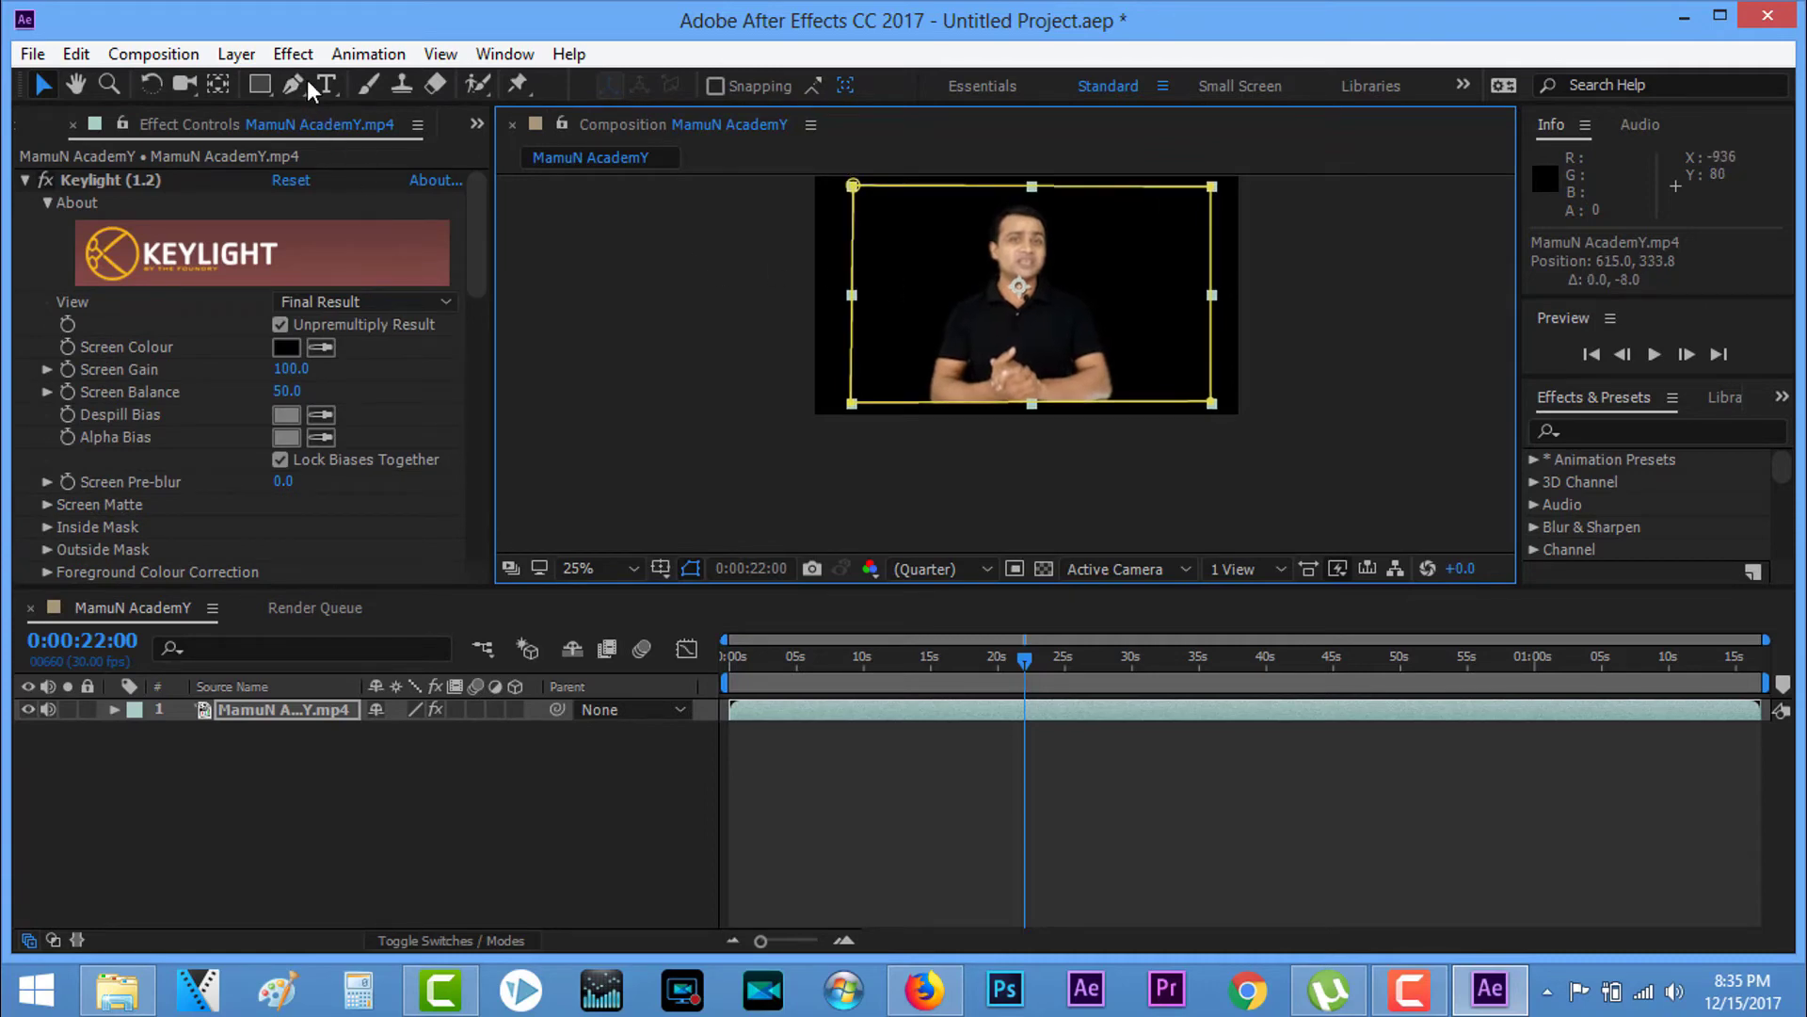
scroll(855, 326, "up", 4)
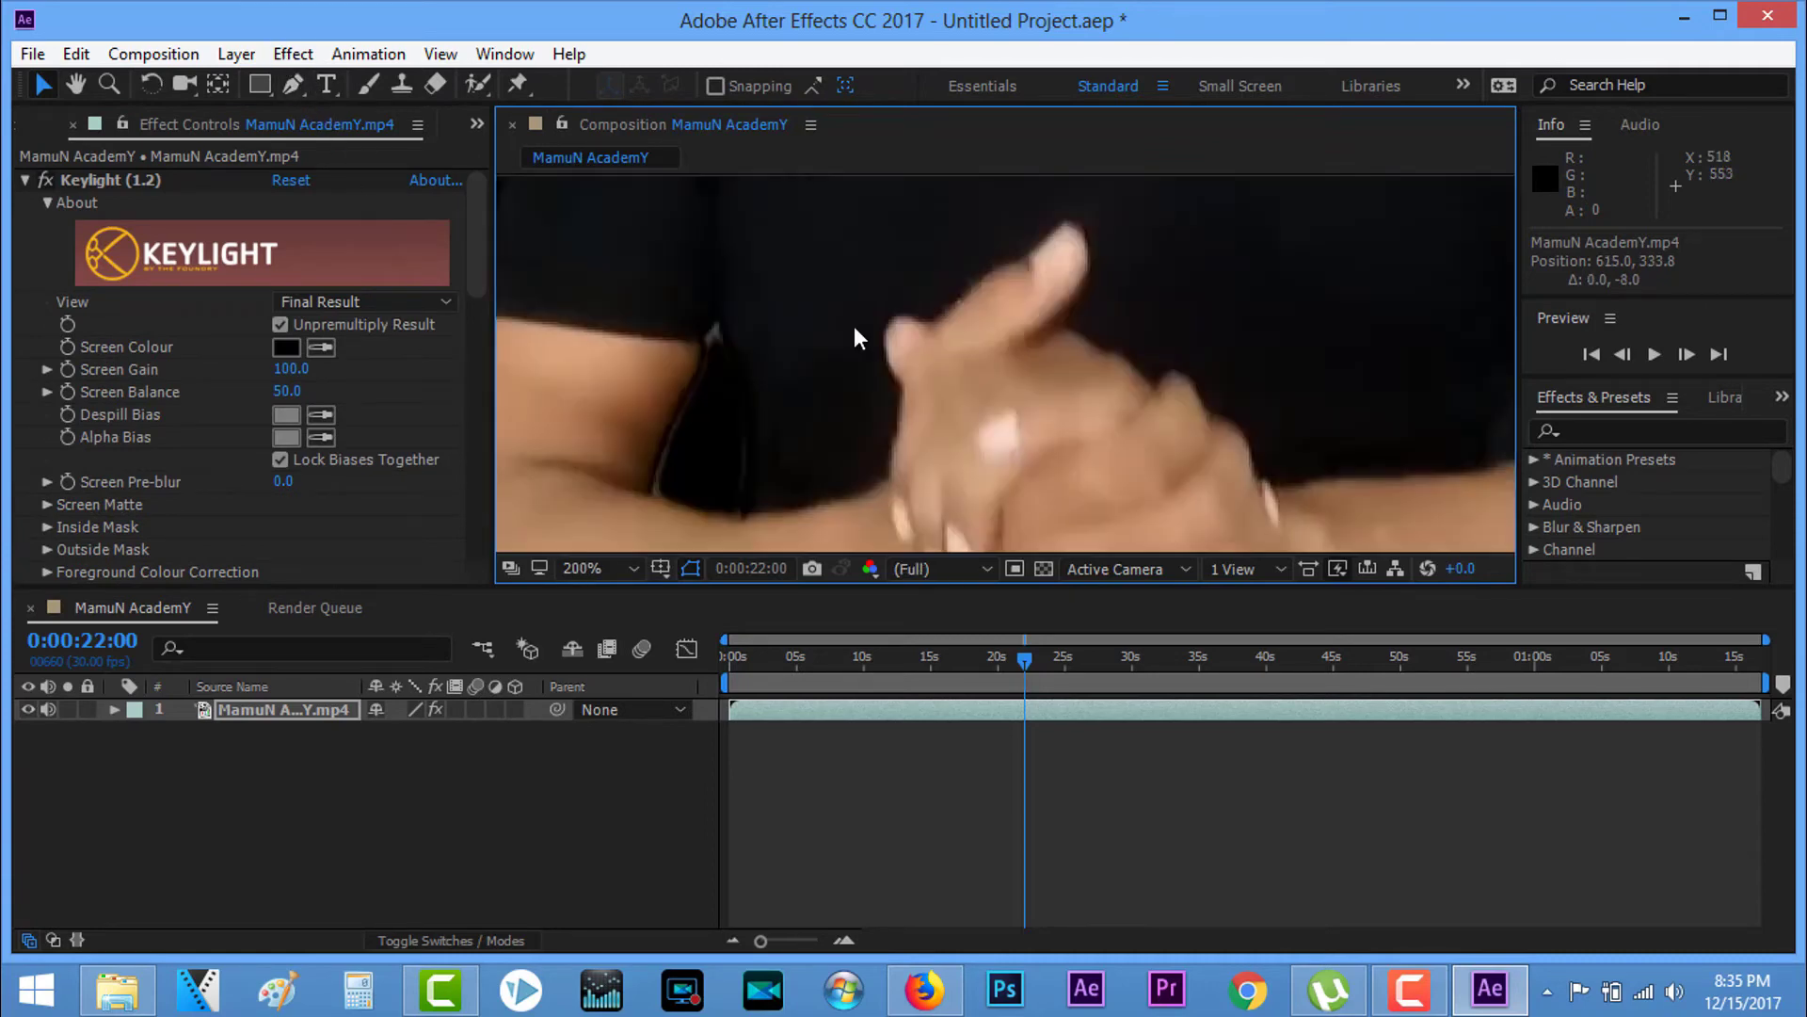
scroll(854, 326, "down", 3)
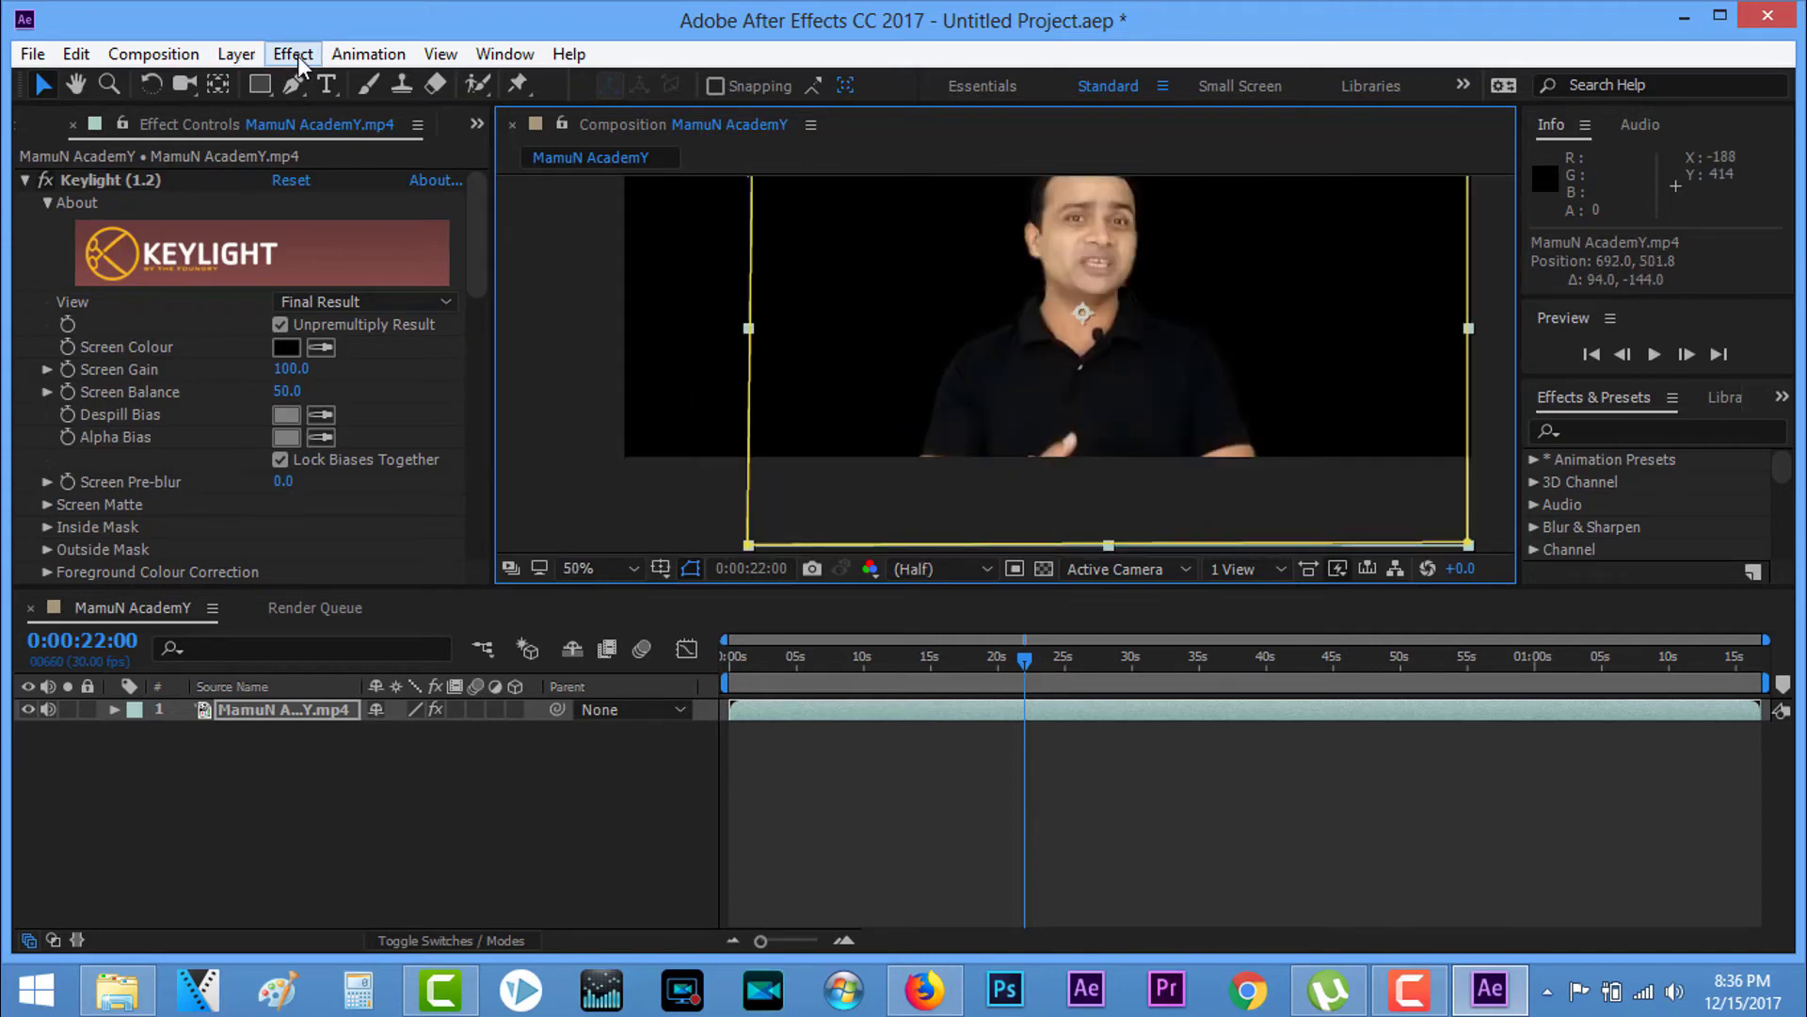
Step: Add a Color Correction > Hue/Saturation effect to the presenter clip
left_click(297, 55)
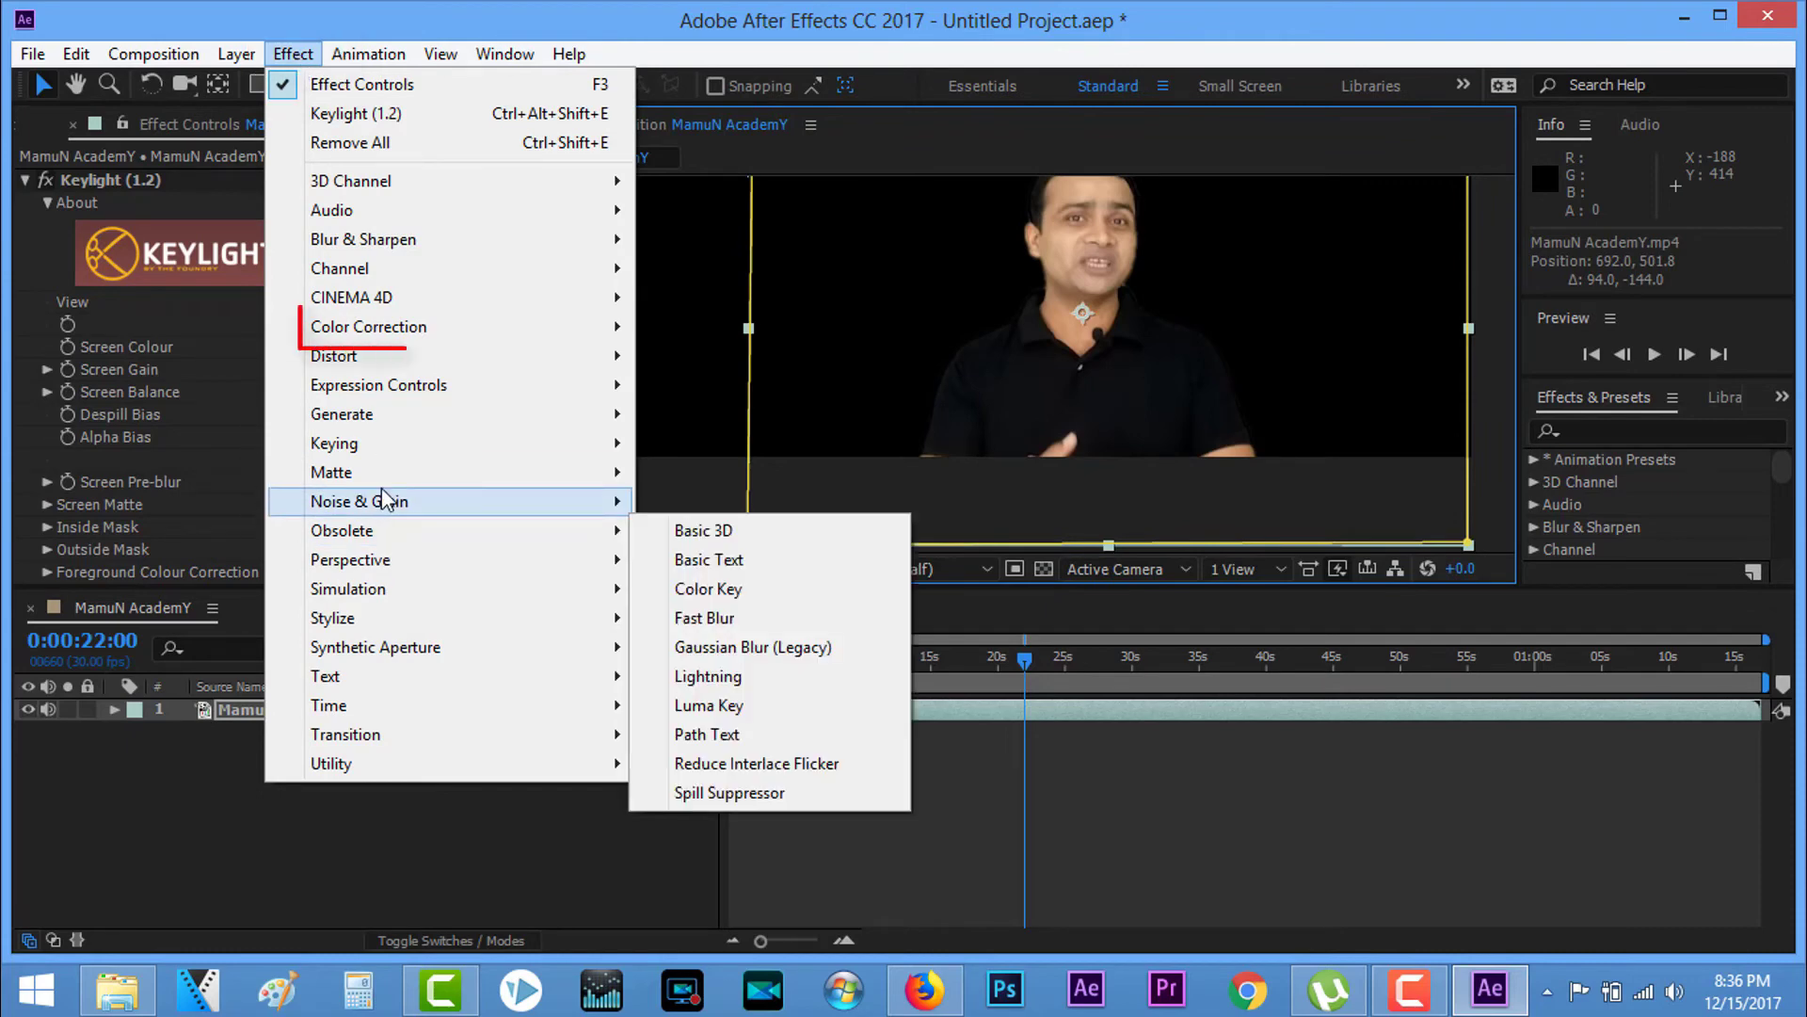
mouse_move(425, 339)
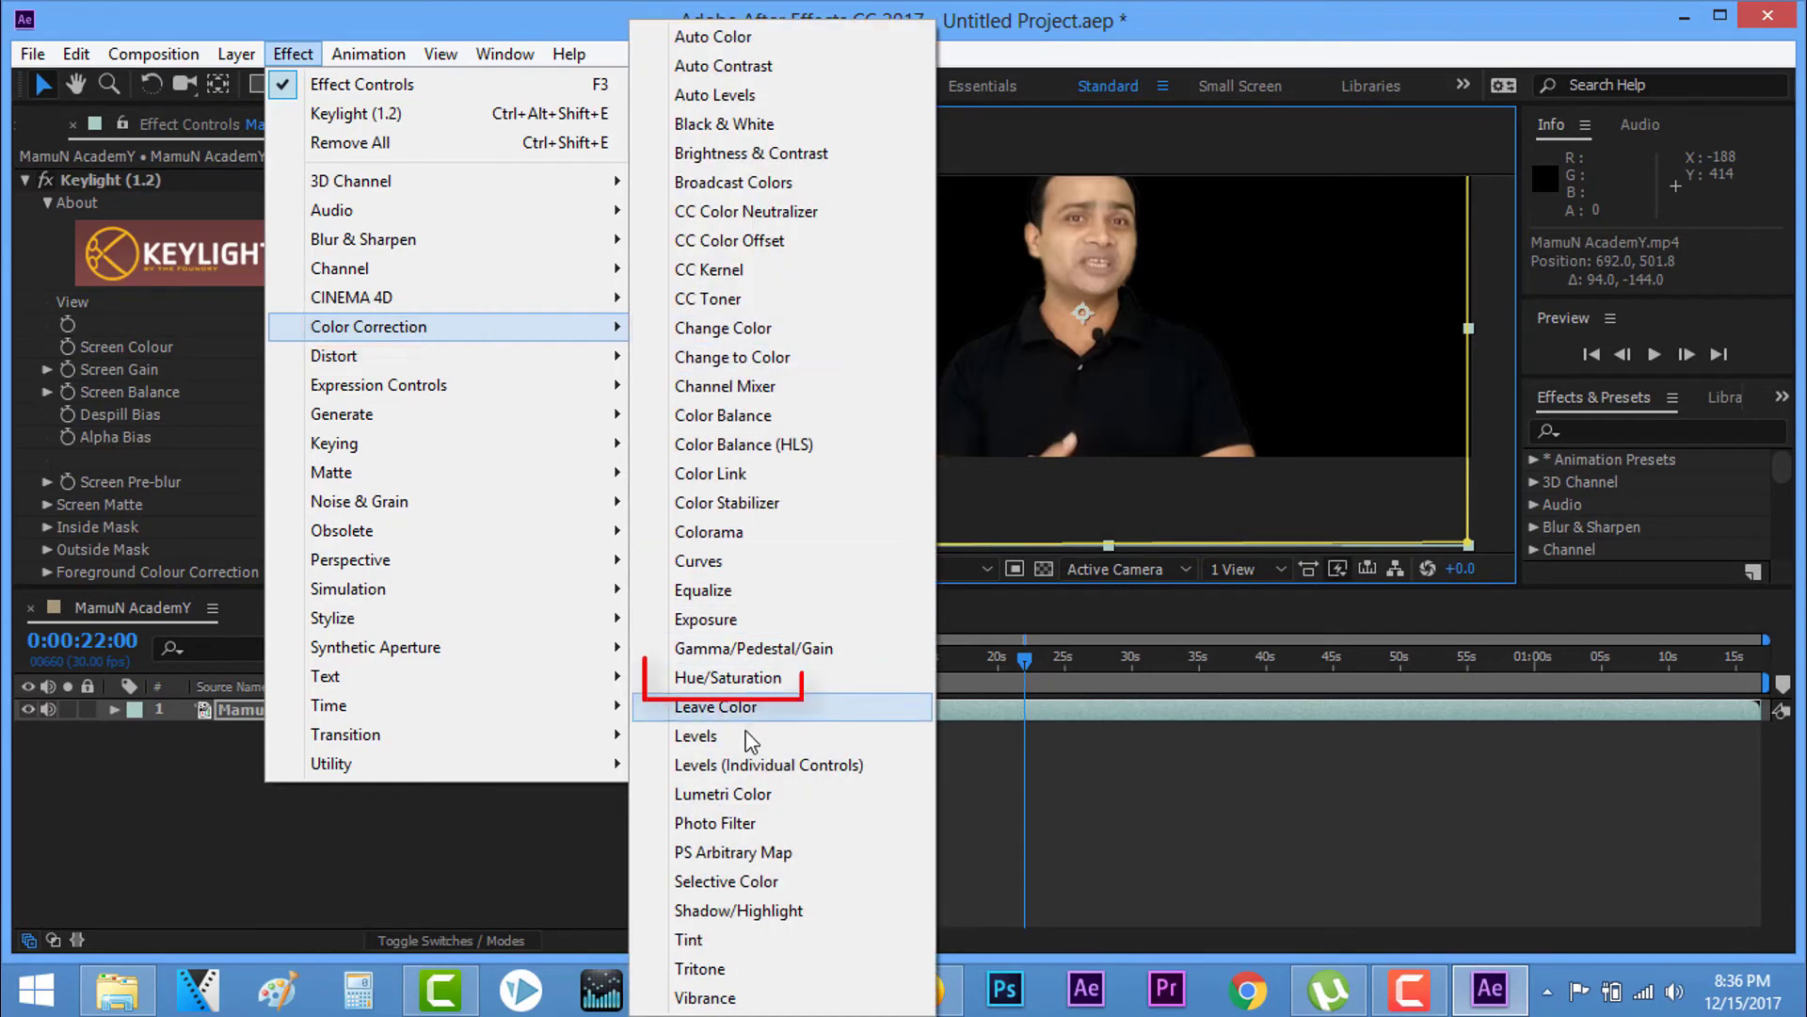
left_click(750, 684)
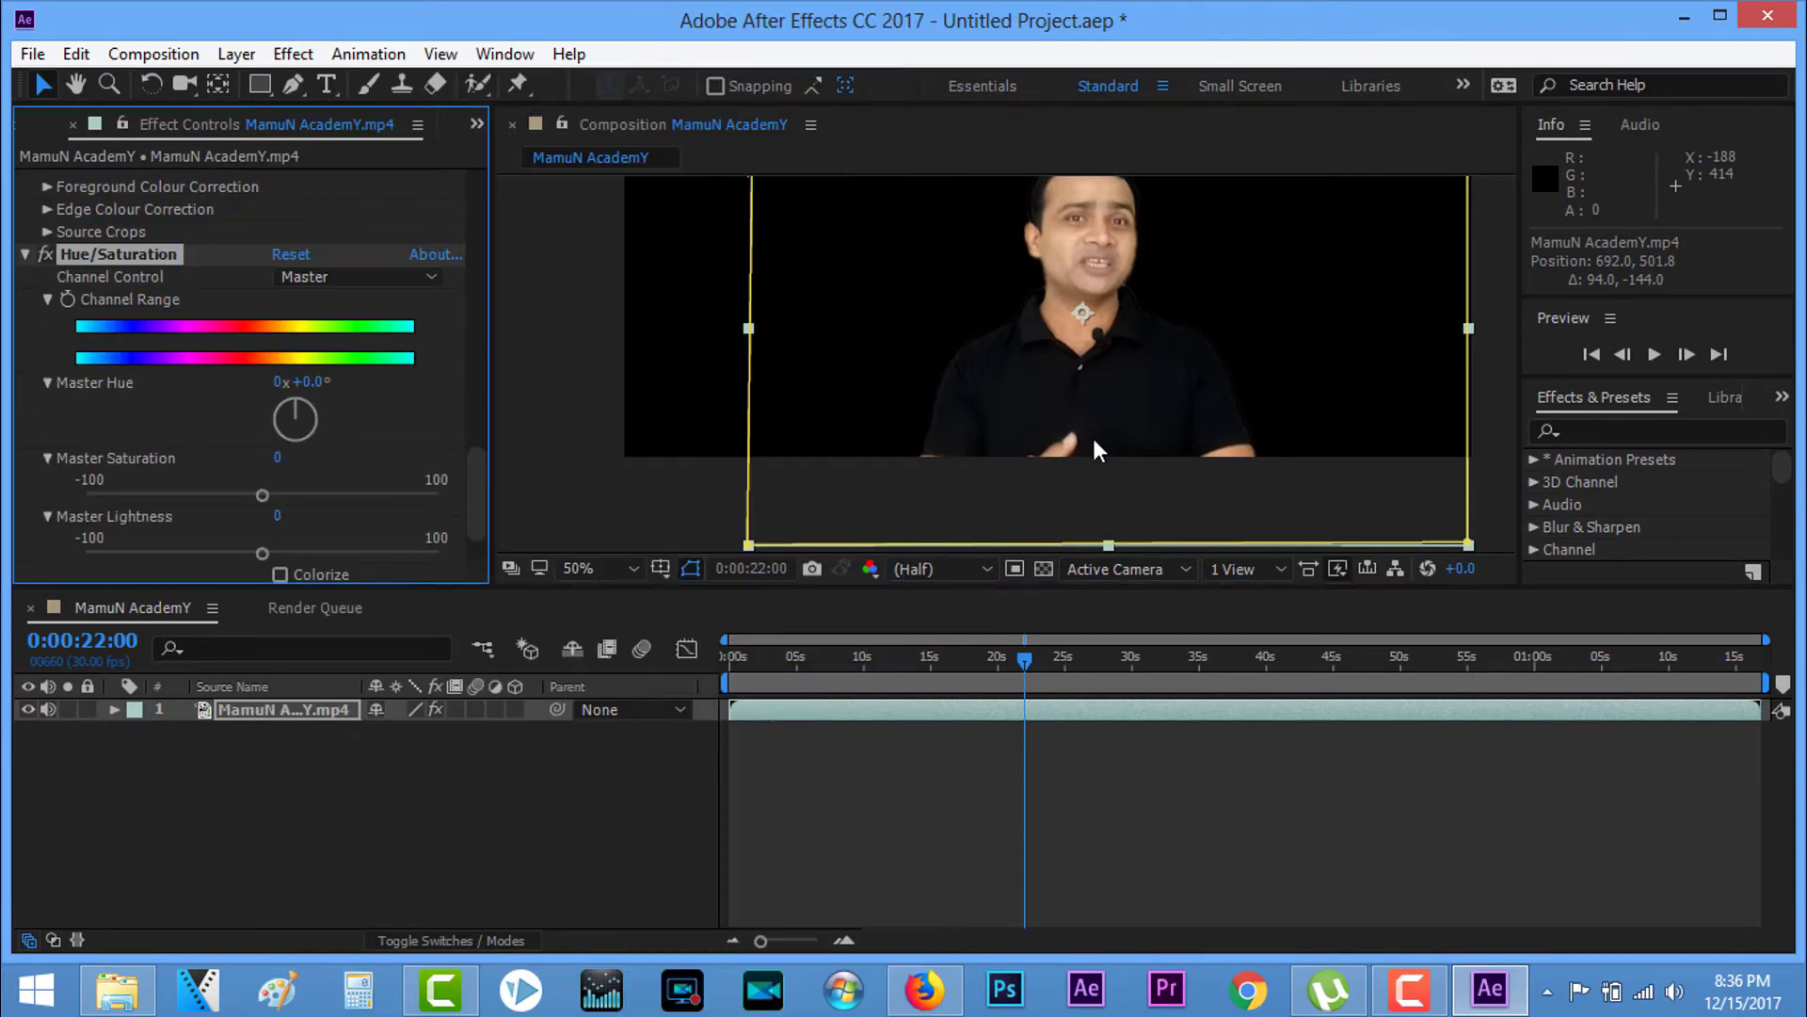
scroll(867, 460, "up", 4)
scroll(860, 448, "down", 6)
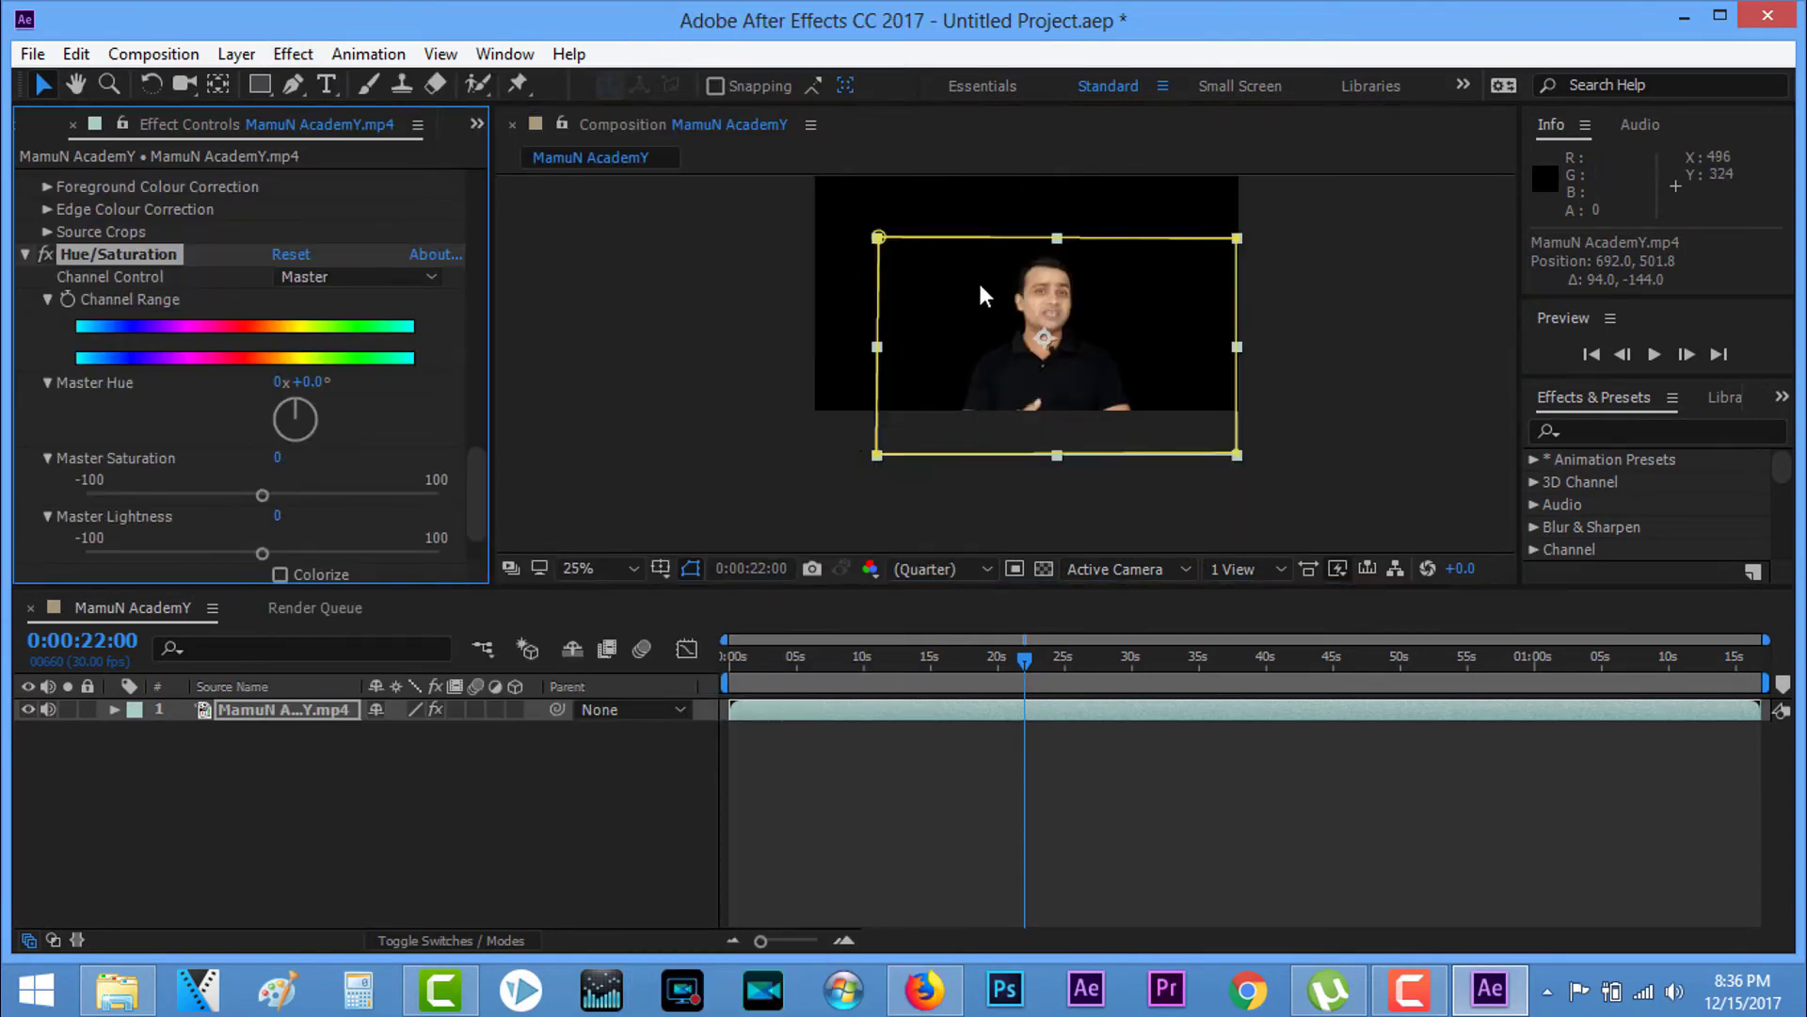
left_click_drag(979, 287, 951, 265)
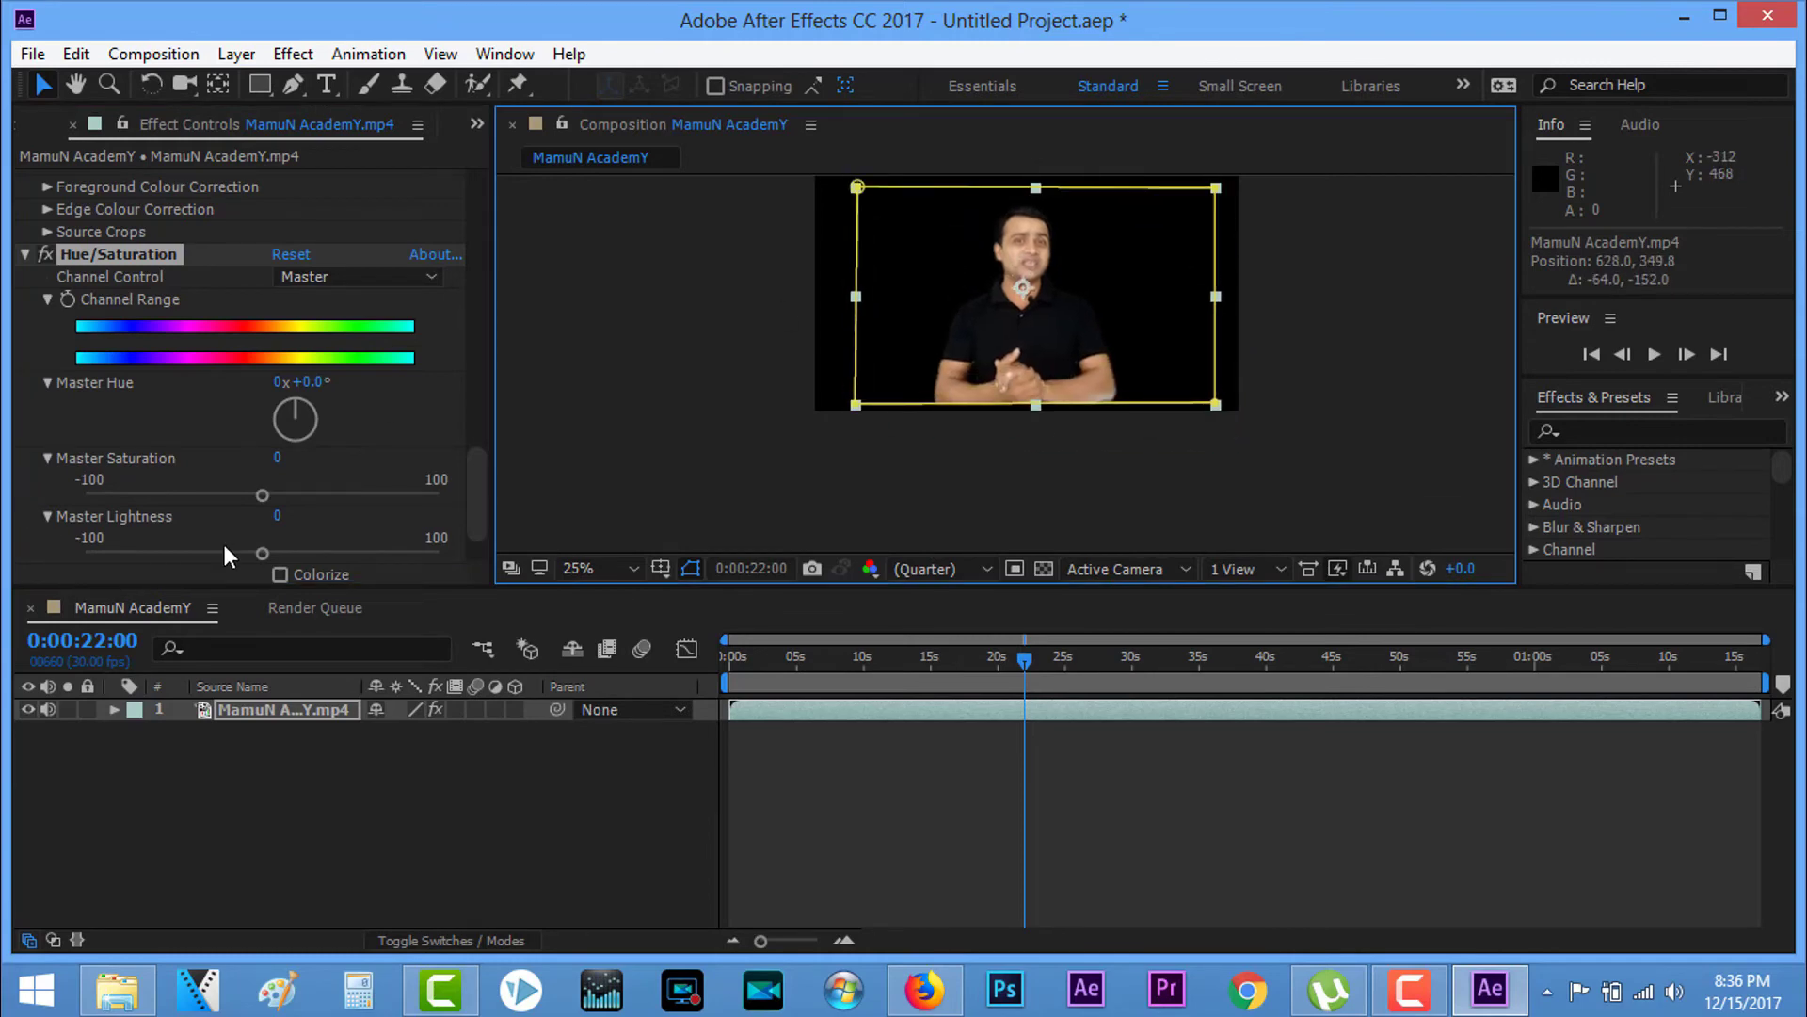
scroll(223, 540, "up", 3)
Step: Set Master Saturation to -5 and Master Lightness to 7, nudging the presenter up
left_click_drag(262, 554, 253, 551)
scroll(386, 446, "down", 6)
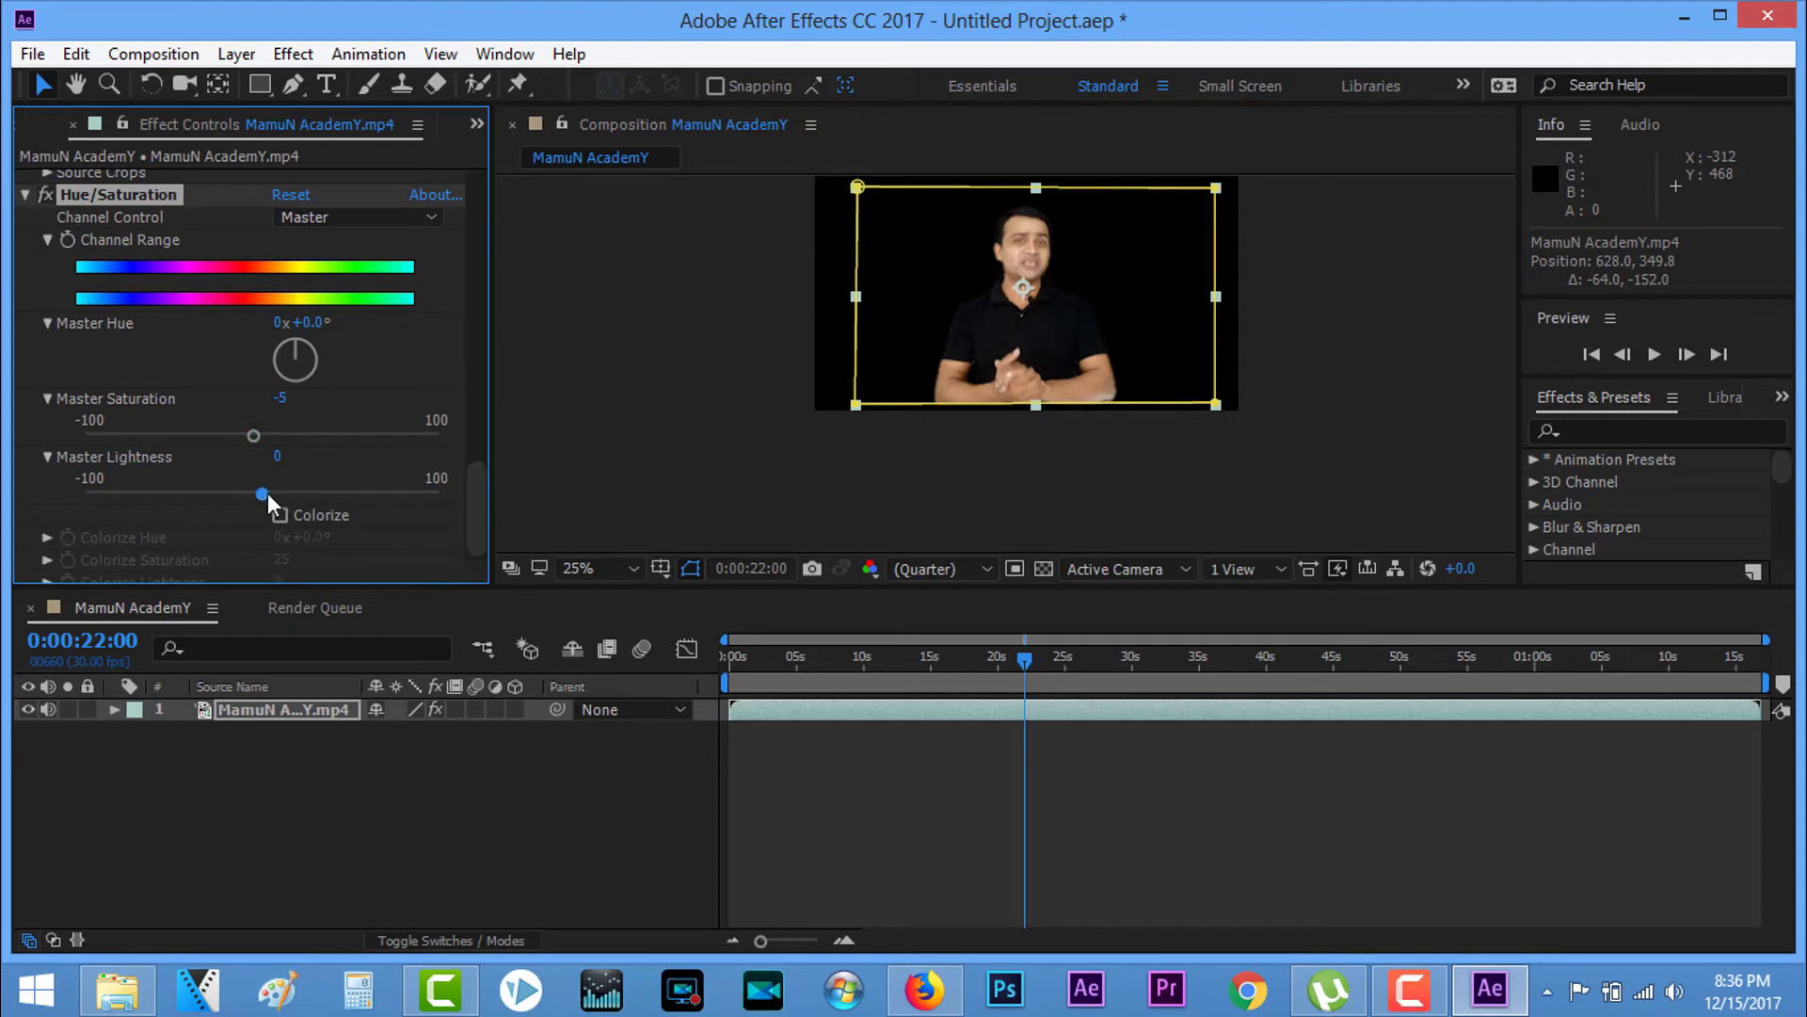
left_click_drag(272, 497, 276, 502)
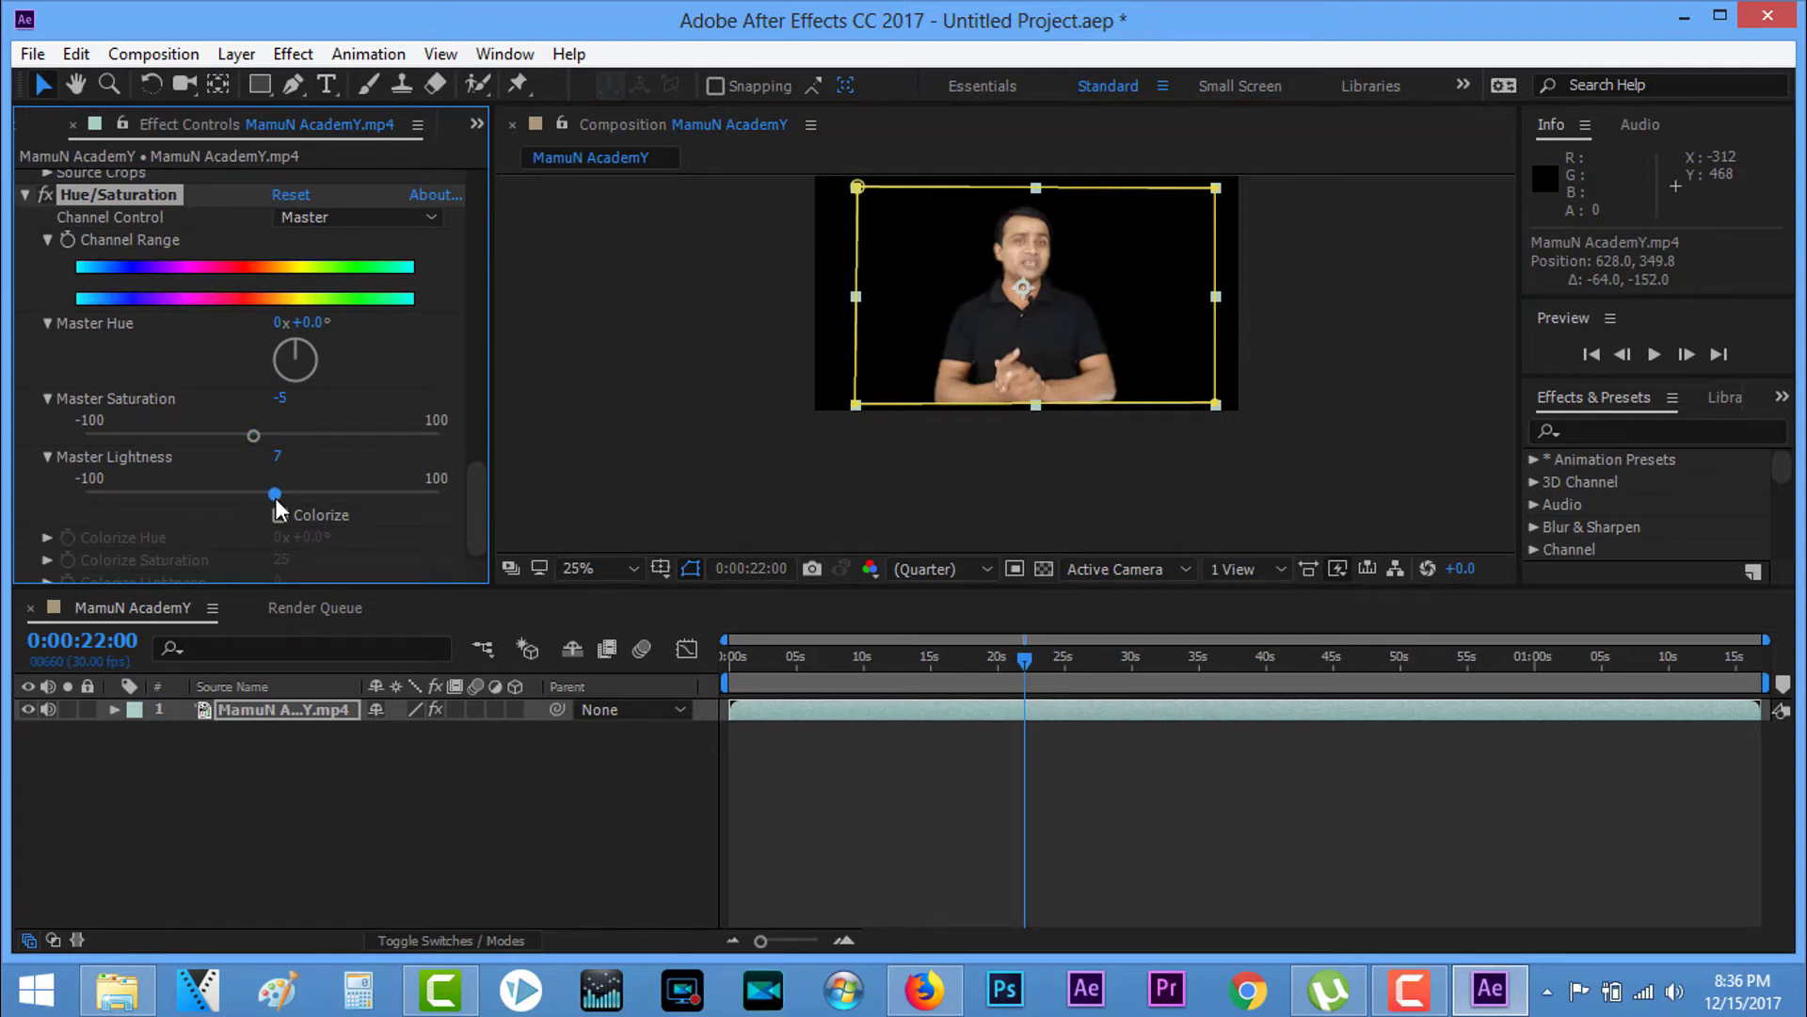
left_click_drag(861, 339, 864, 334)
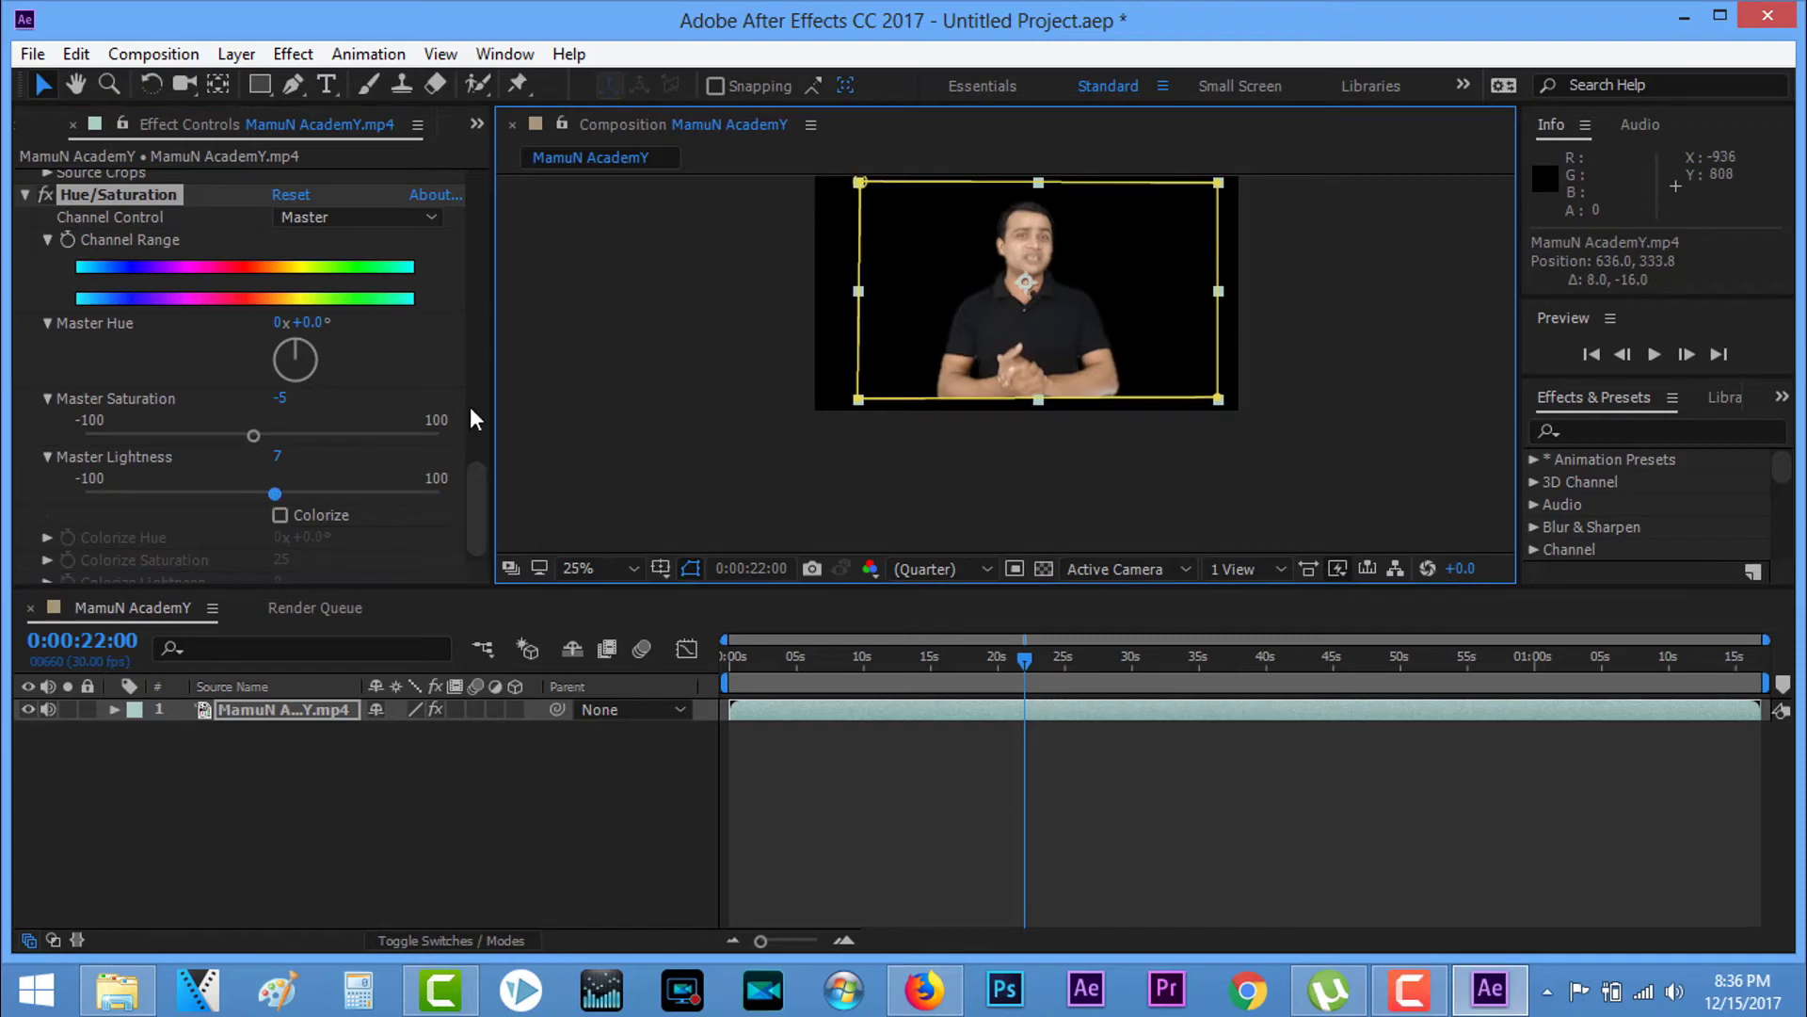
key("period")
key("period")
key("period")
Step: Zoom the composition view between 25% and 400% to check the key edges, then return to full frame
key("comma")
key("comma")
key("comma")
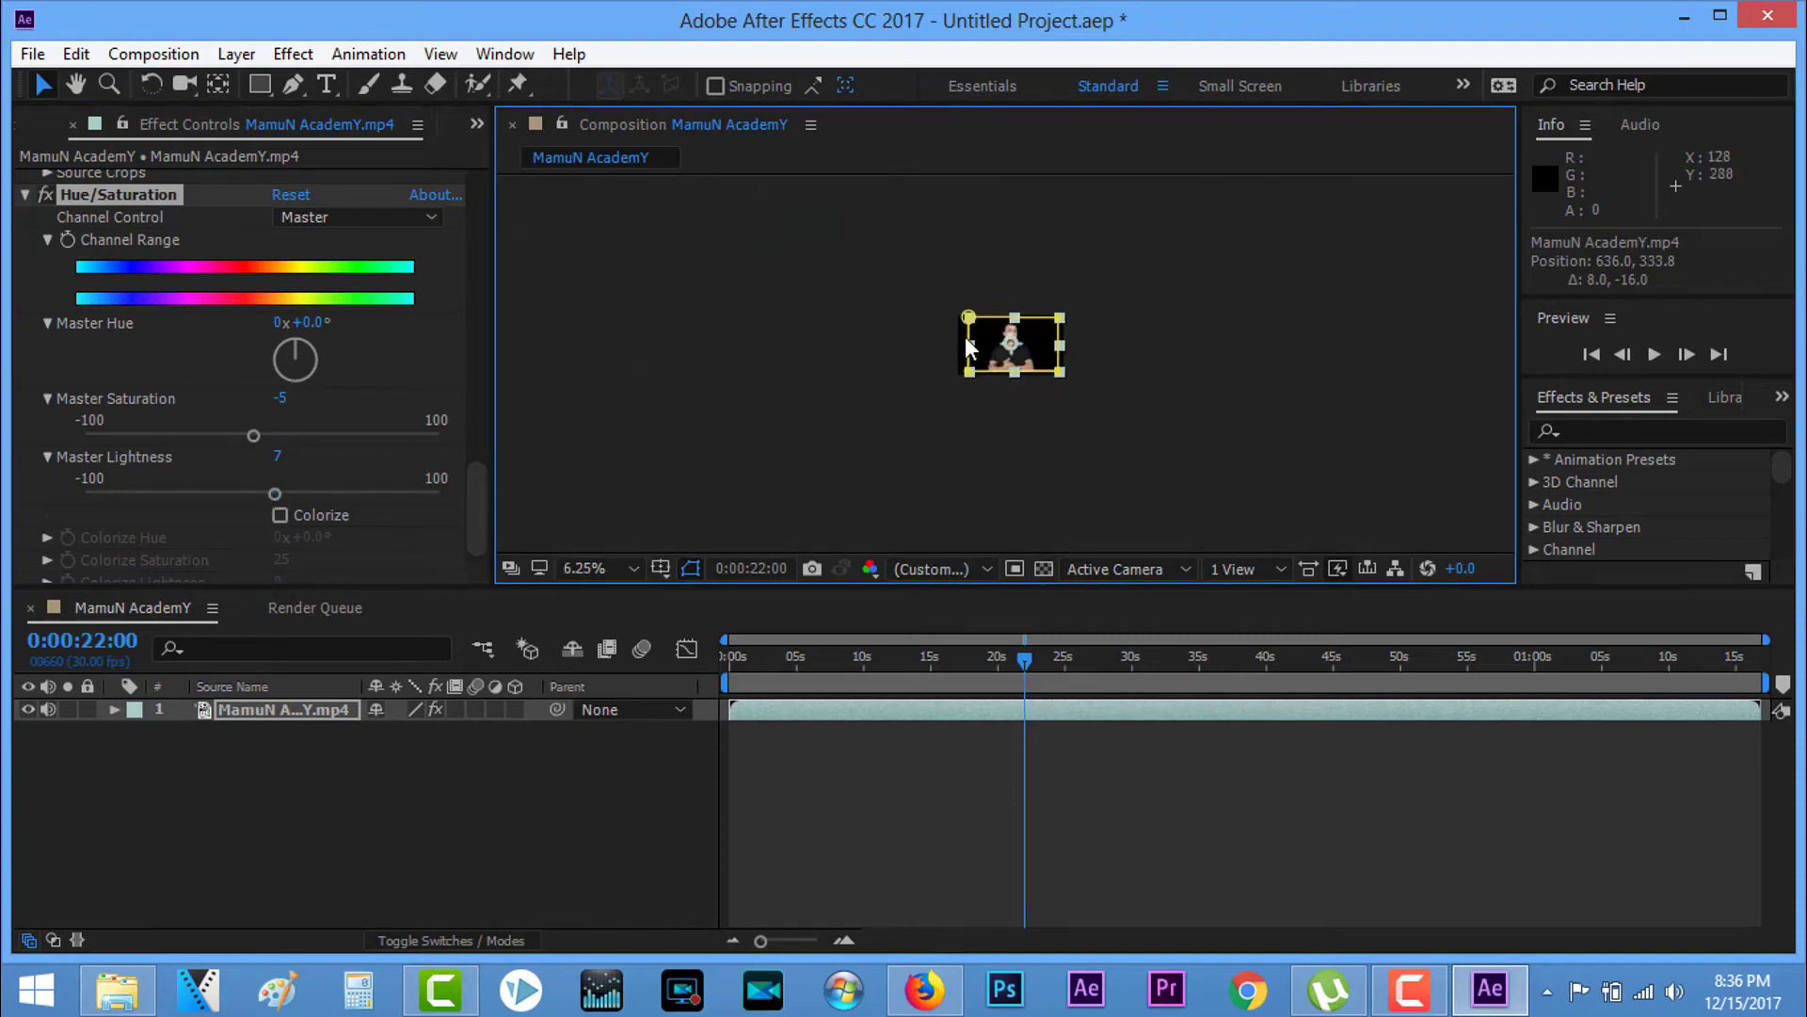
key("period")
key("period")
key("period")
key("comma")
key("comma")
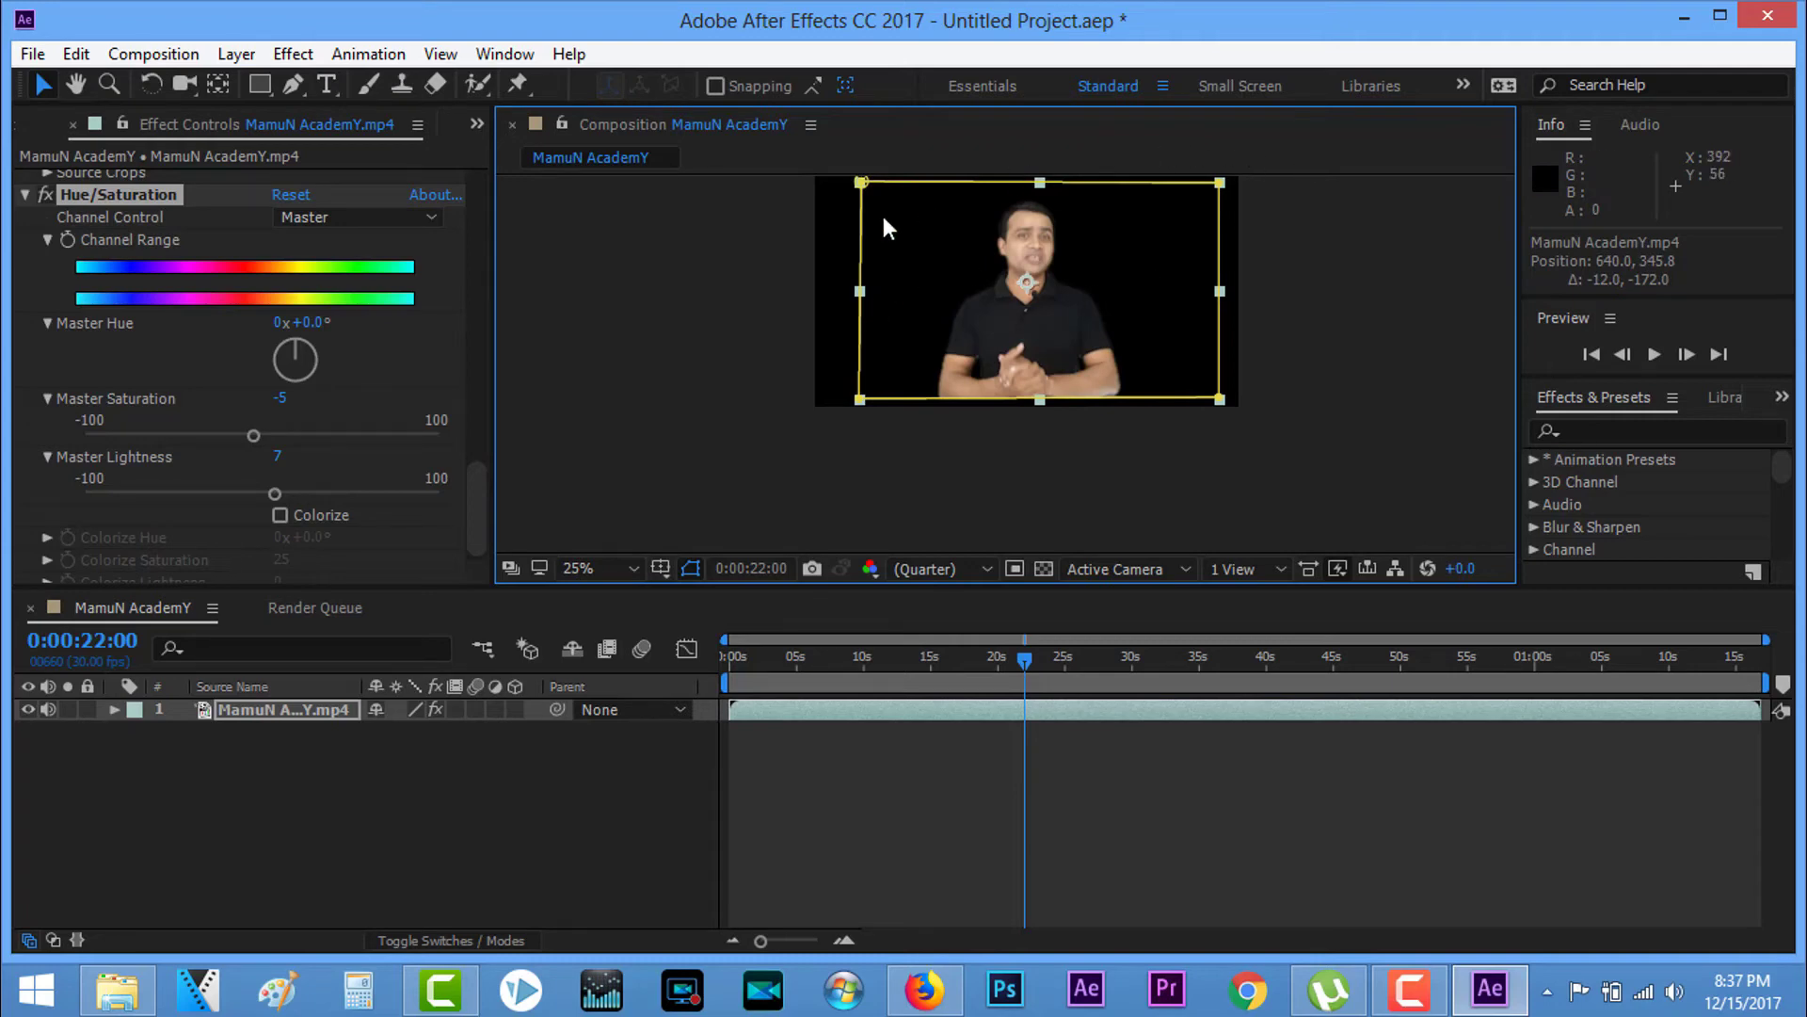
key("period")
key("period")
key("comma")
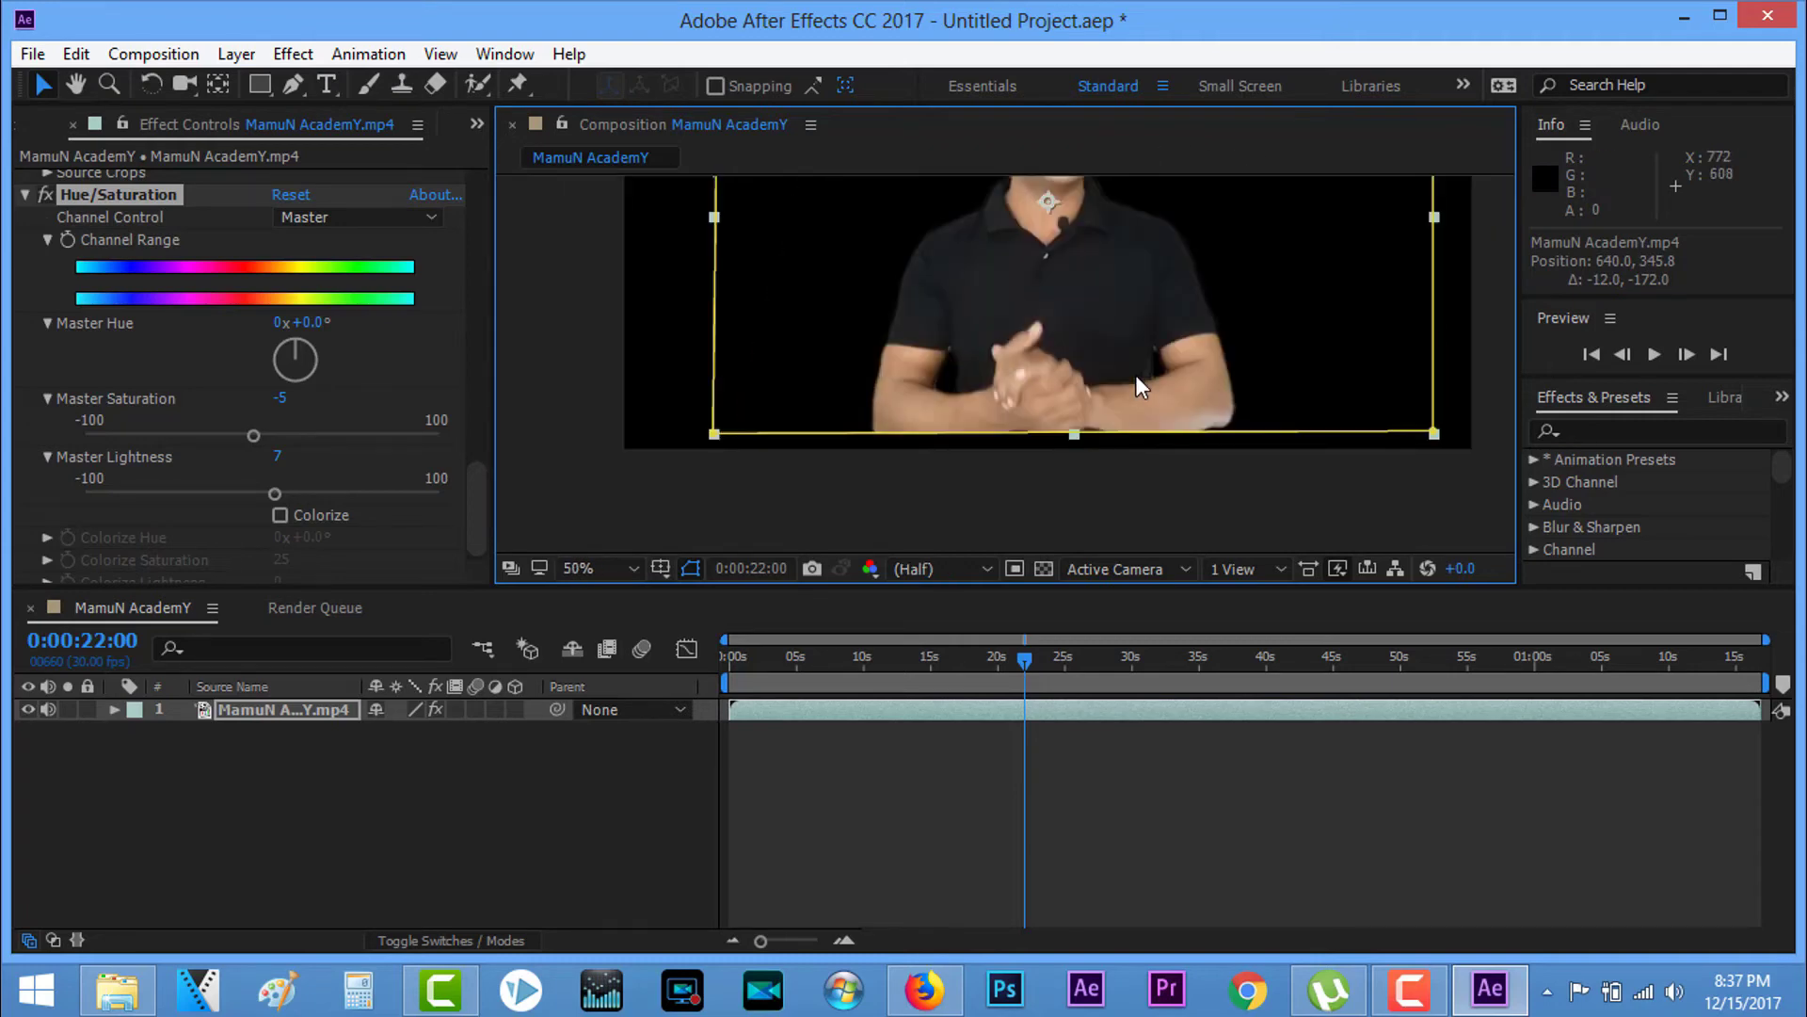
key("period")
key("period")
key("period")
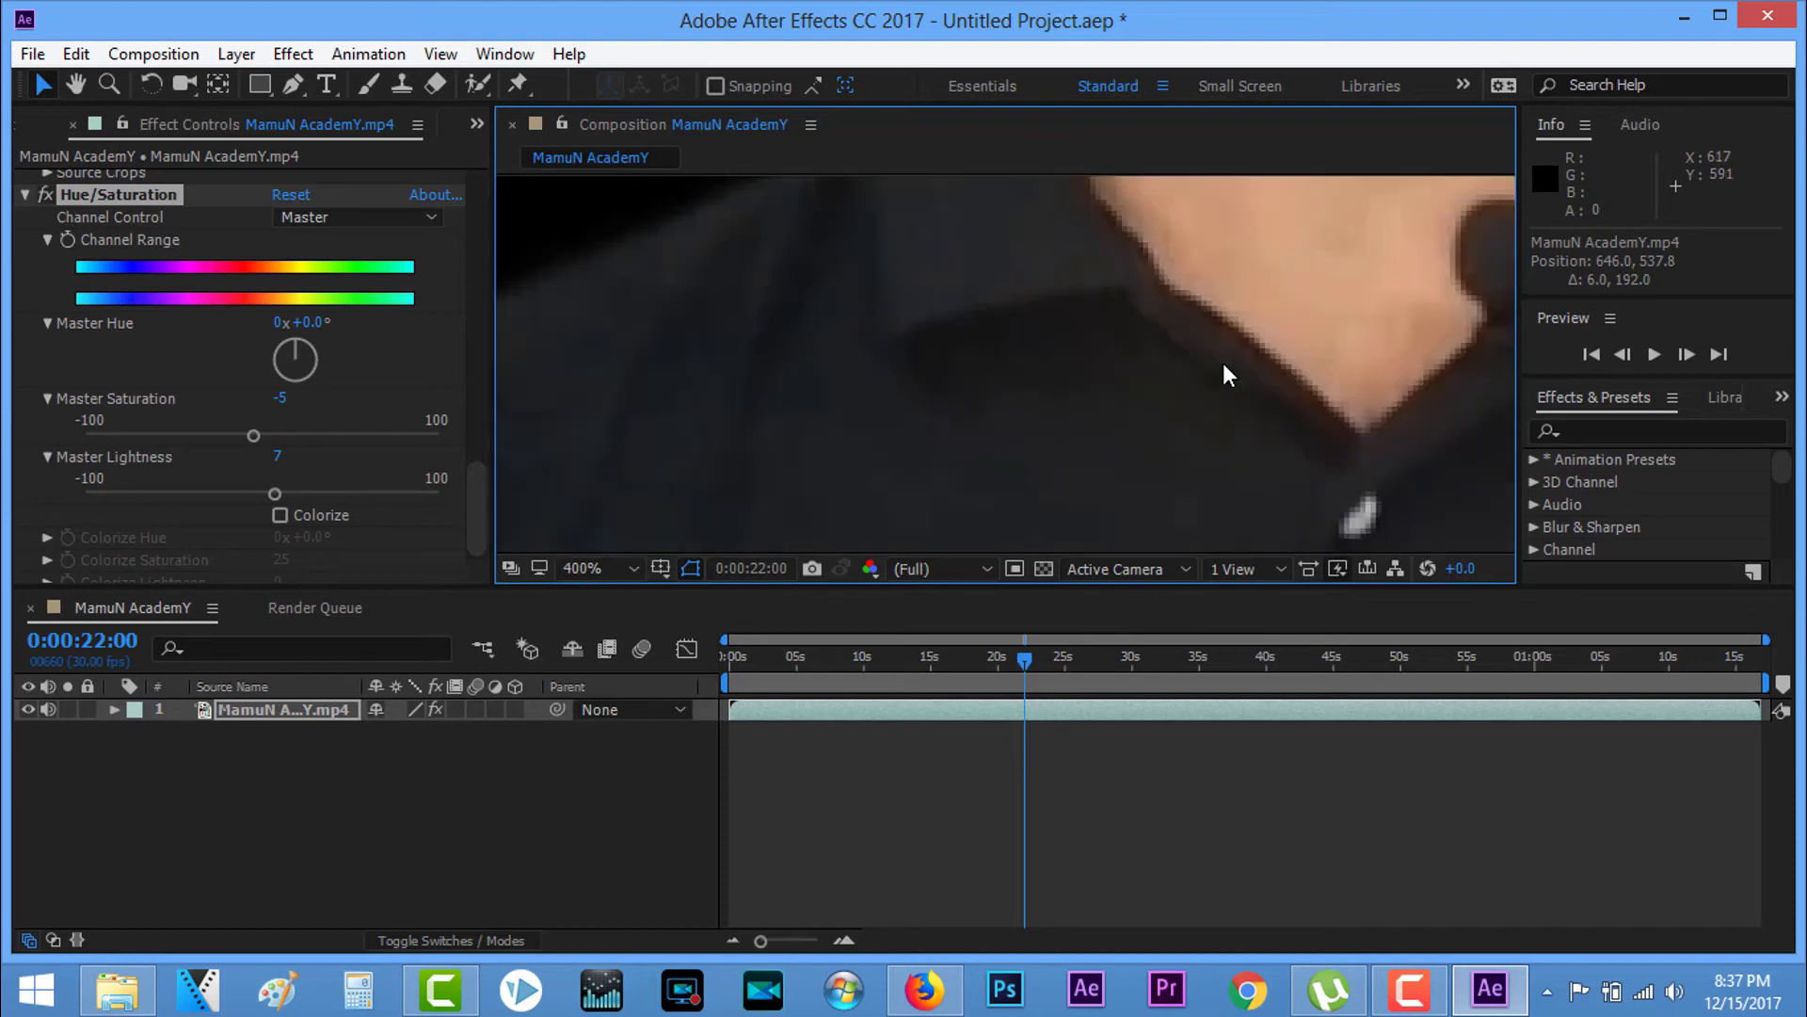
scroll(1223, 364, "down", 8)
key("shift+Up")
key("shift+Up")
key("shift+Up")
key("Up")
key("Up")
key("Up")
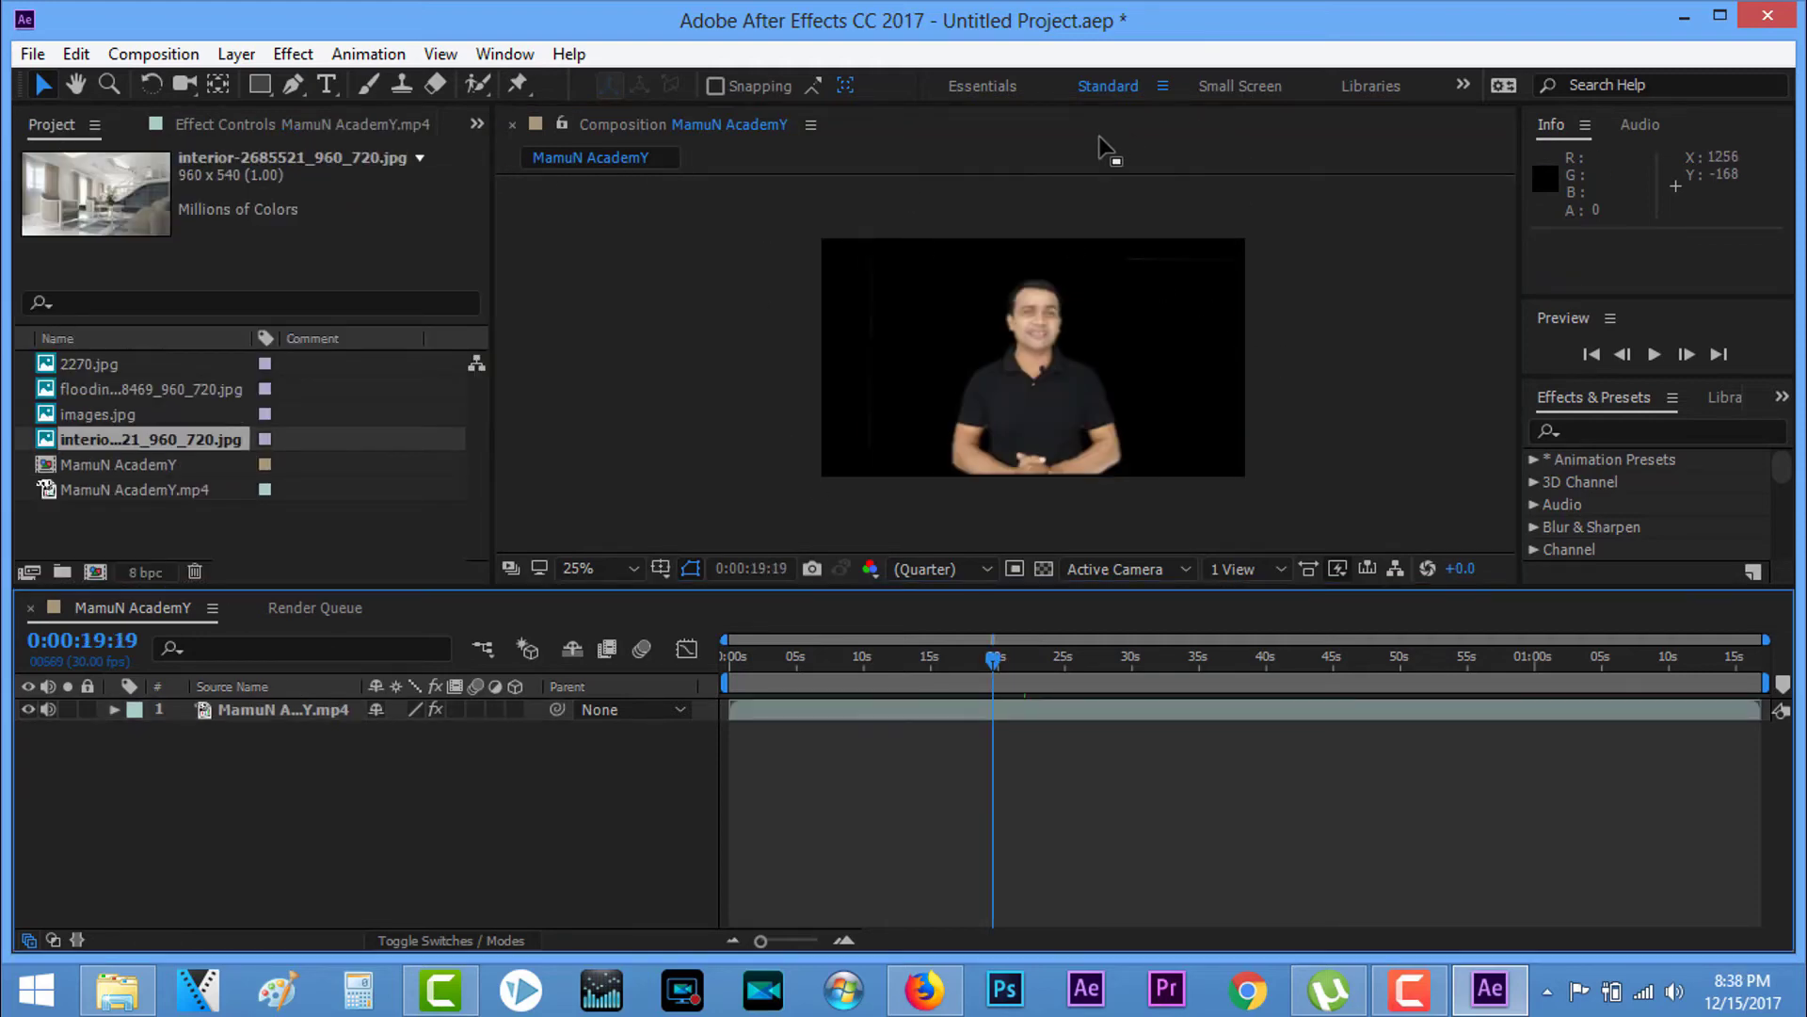
Step: Place the interior room image behind the presenter and stretch it to fill the frame
scroll(991, 274, "up", 4)
scroll(992, 274, "down", 4)
left_click_drag(145, 439, 243, 733)
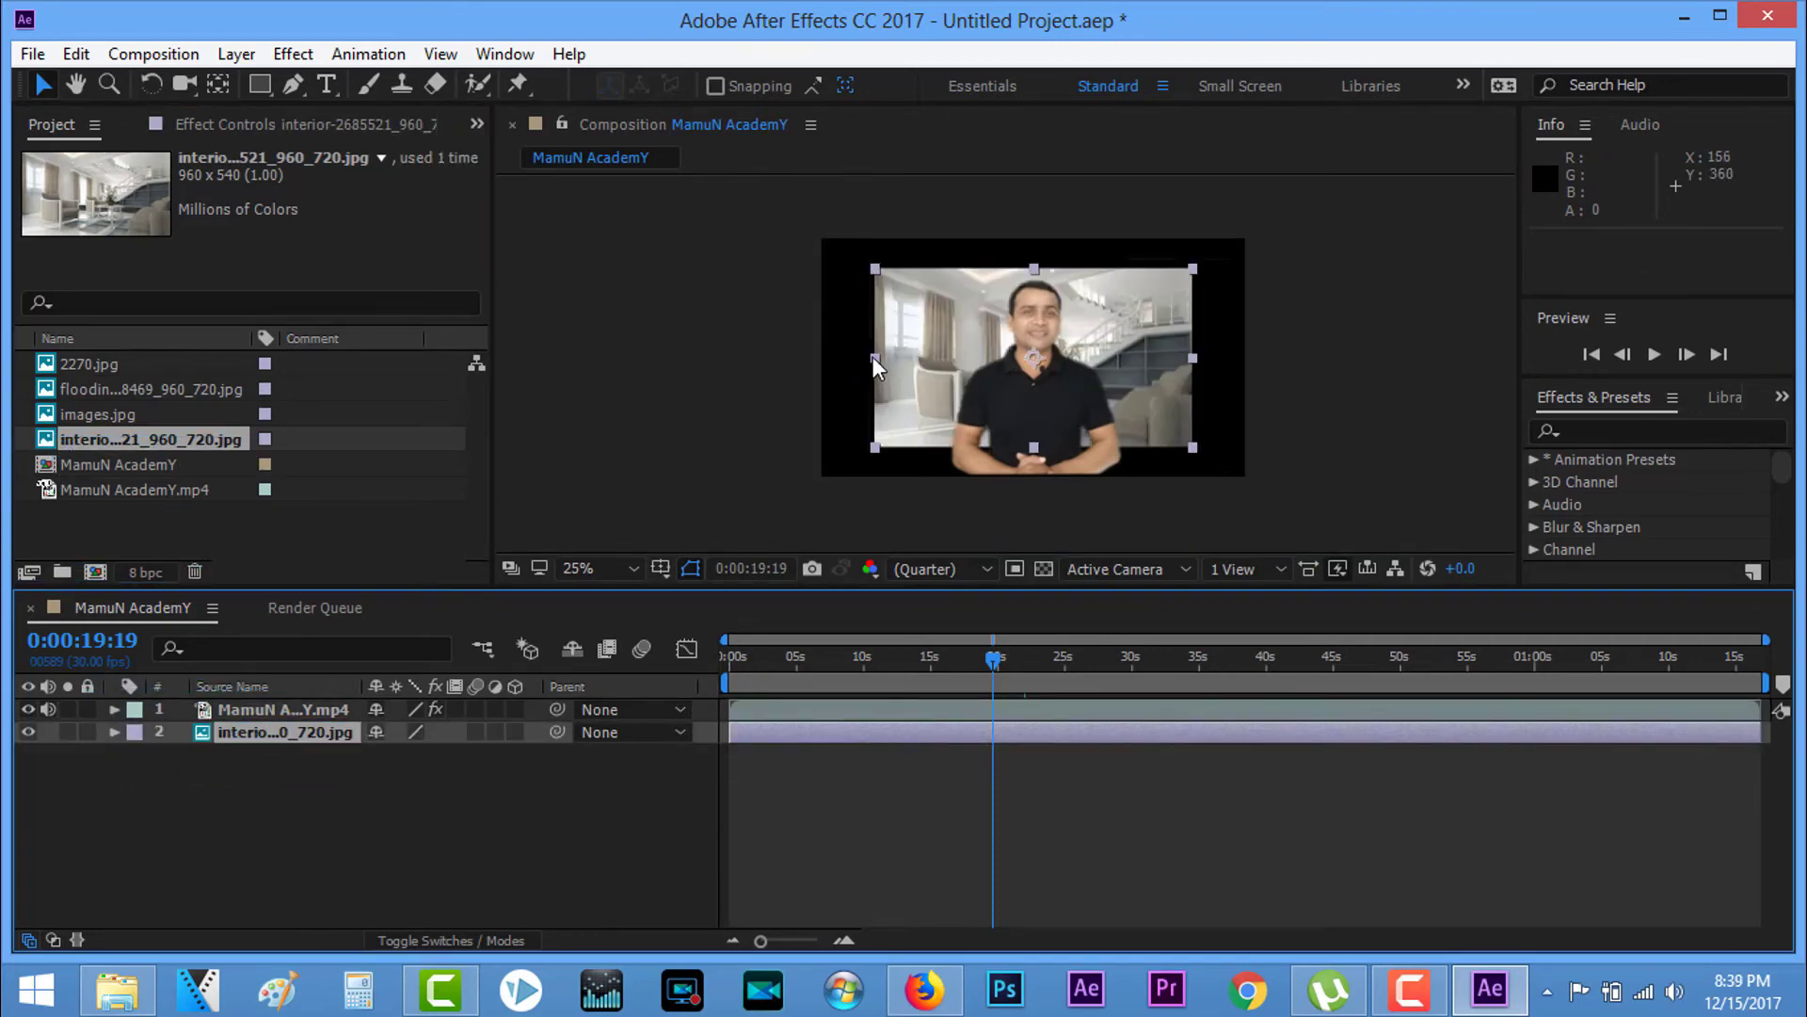
left_click_drag(874, 358, 768, 357)
left_click_drag(1033, 268, 1036, 187)
left_click_drag(1135, 391, 1188, 320)
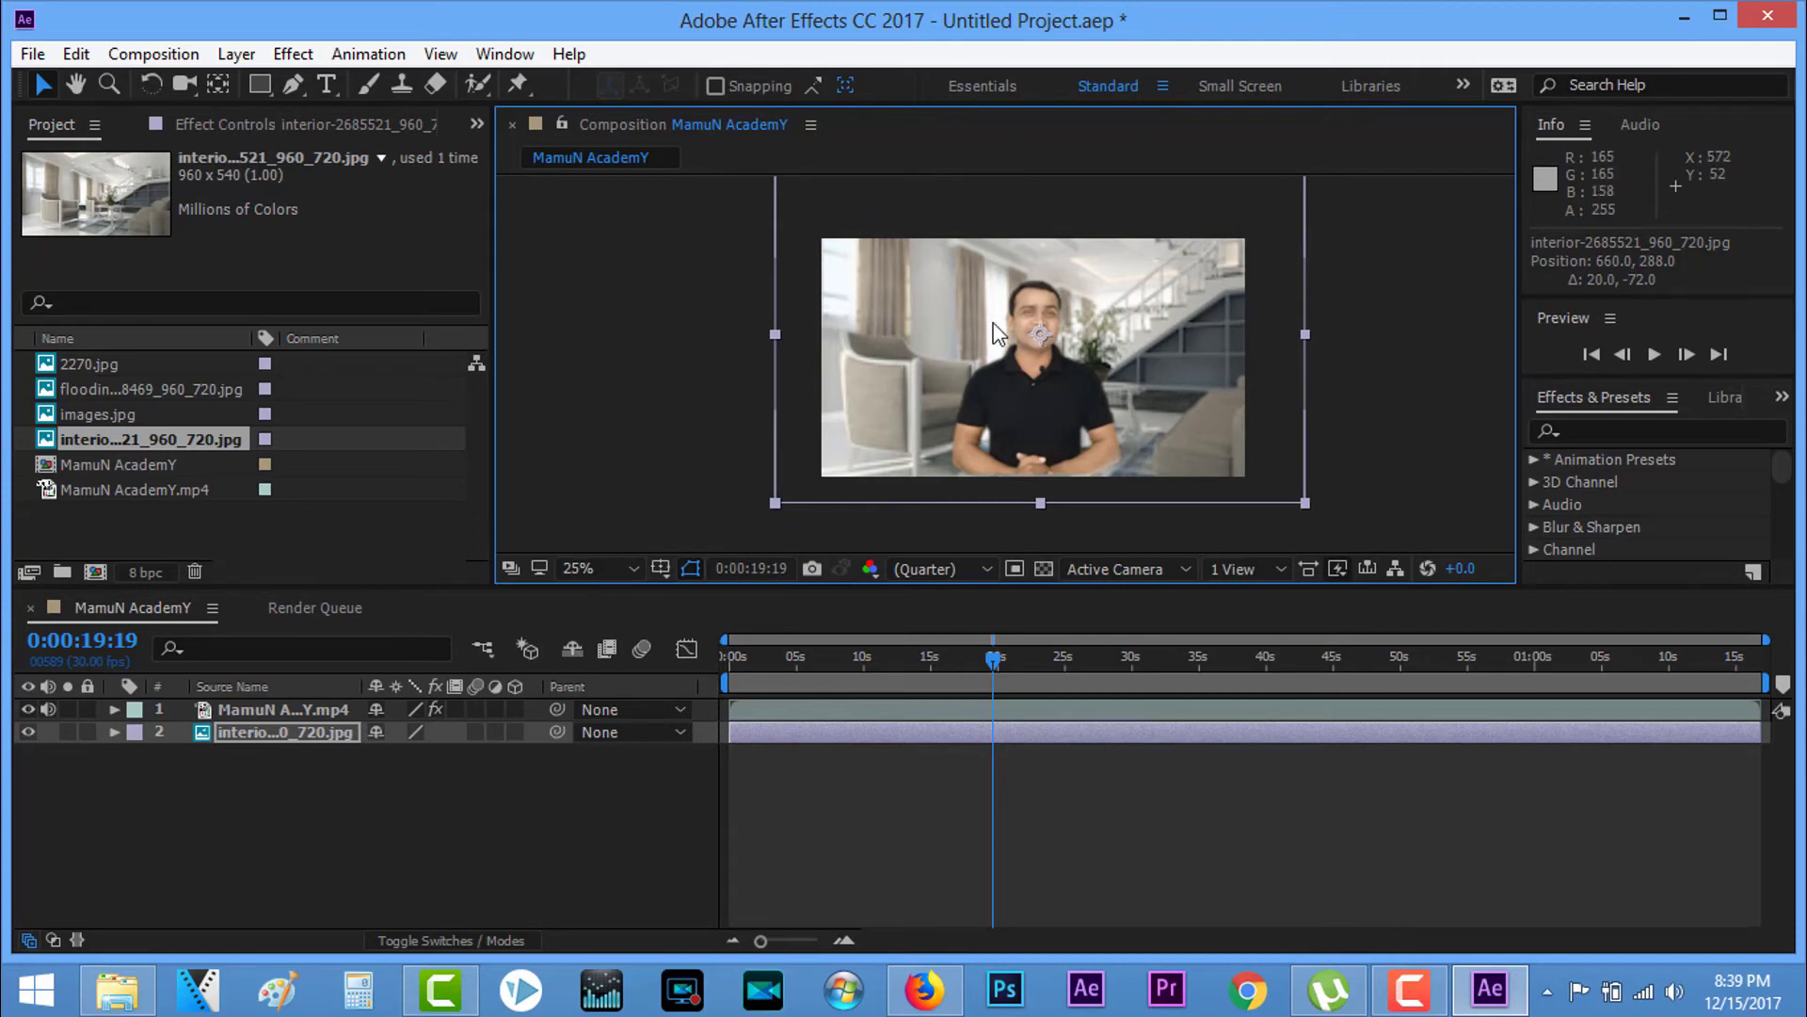
left_click_drag(1132, 373, 1178, 383)
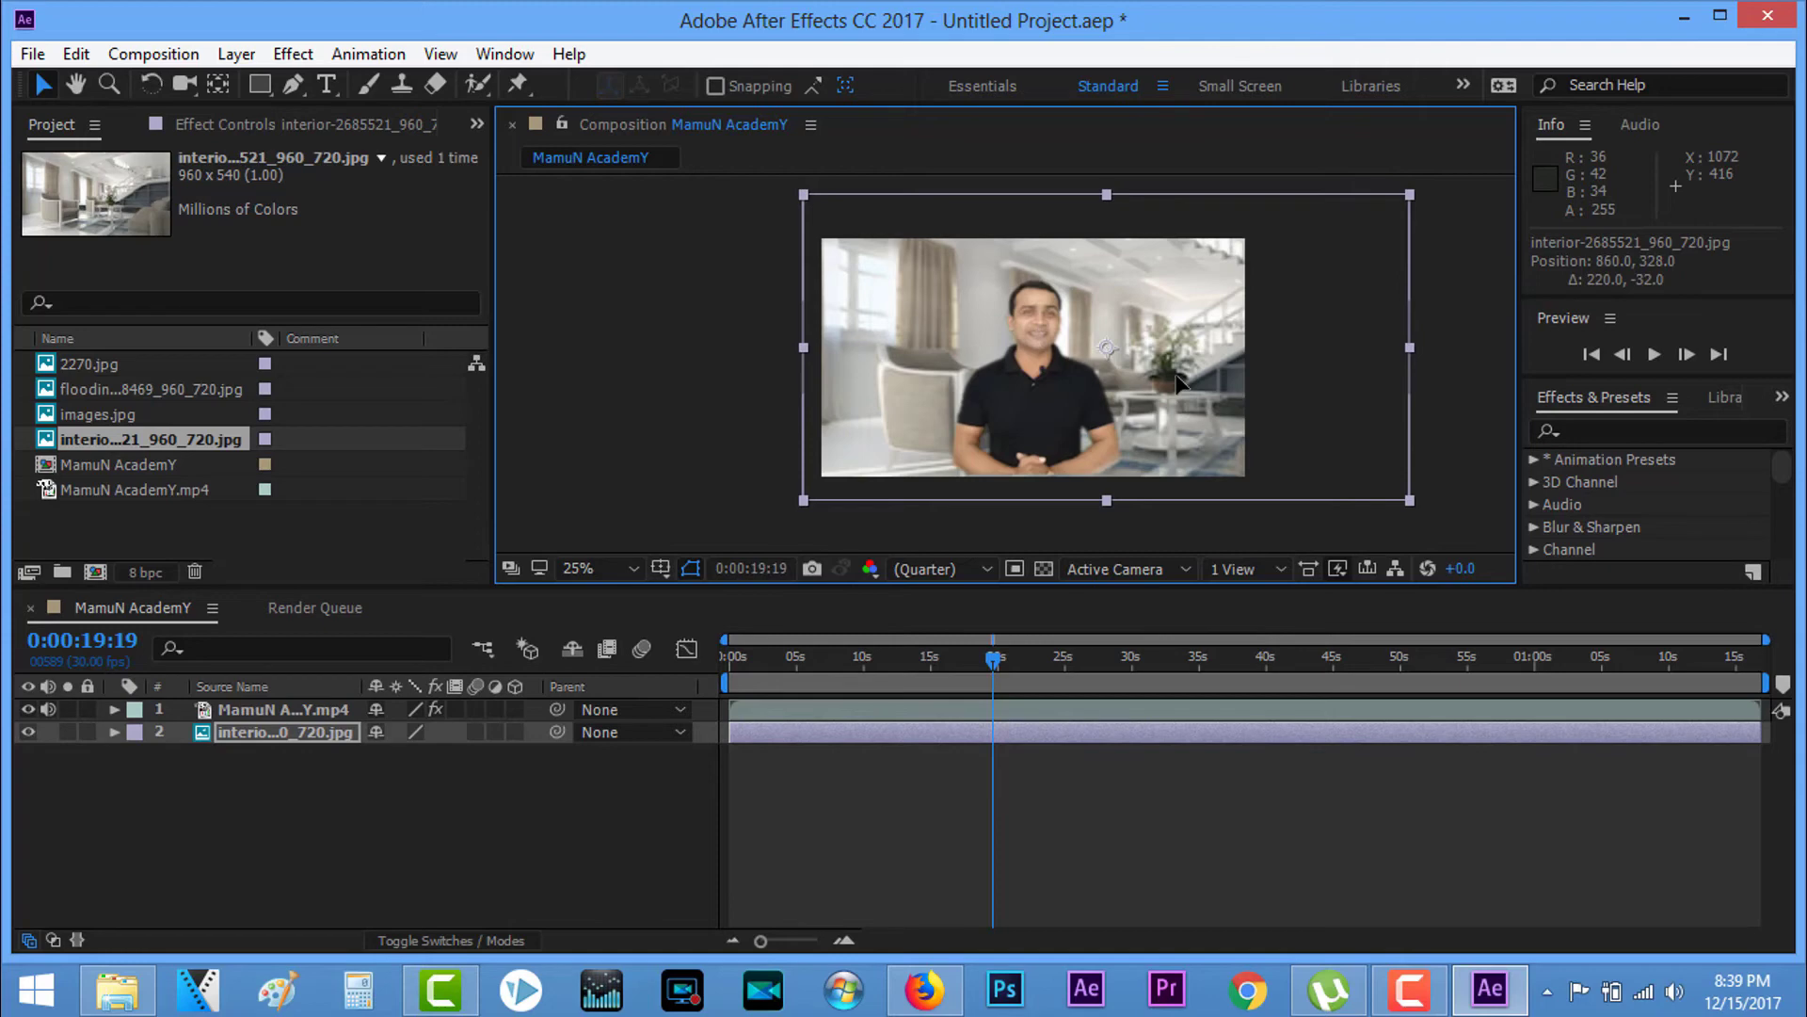
Step: Delete the interior background layer from the composition
left_click(444, 795)
left_click(323, 733)
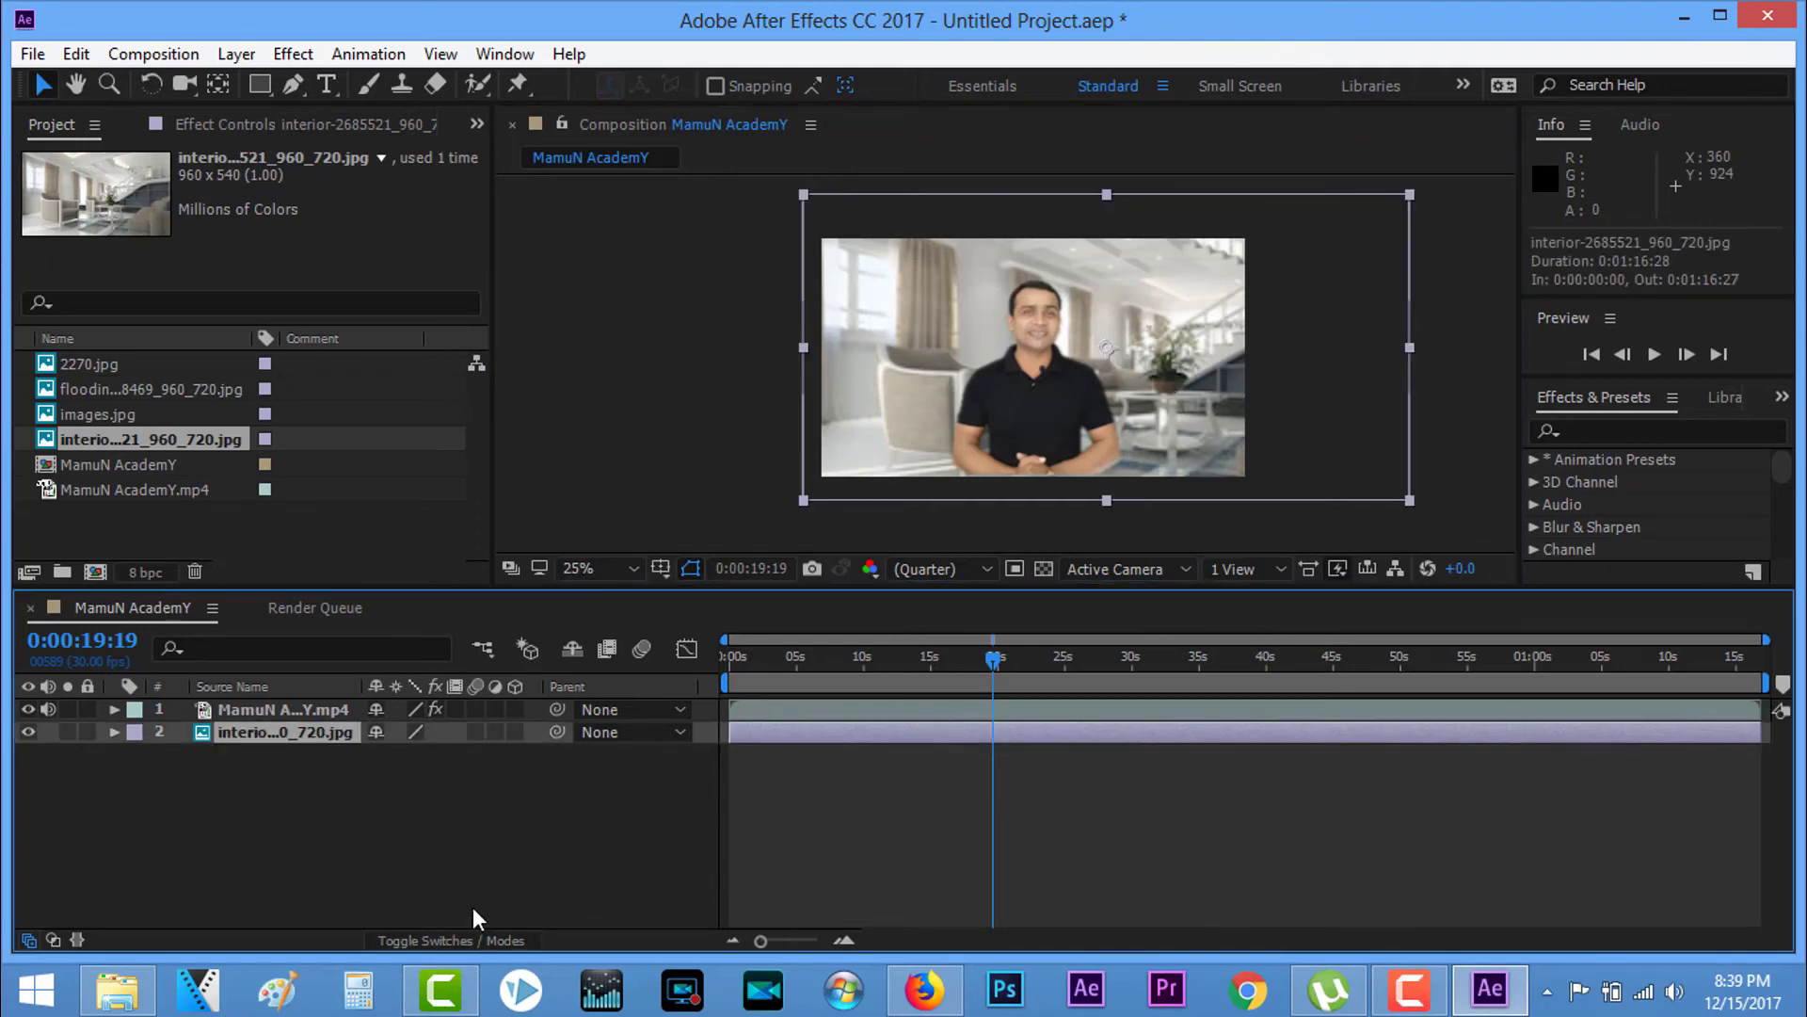
key("Delete")
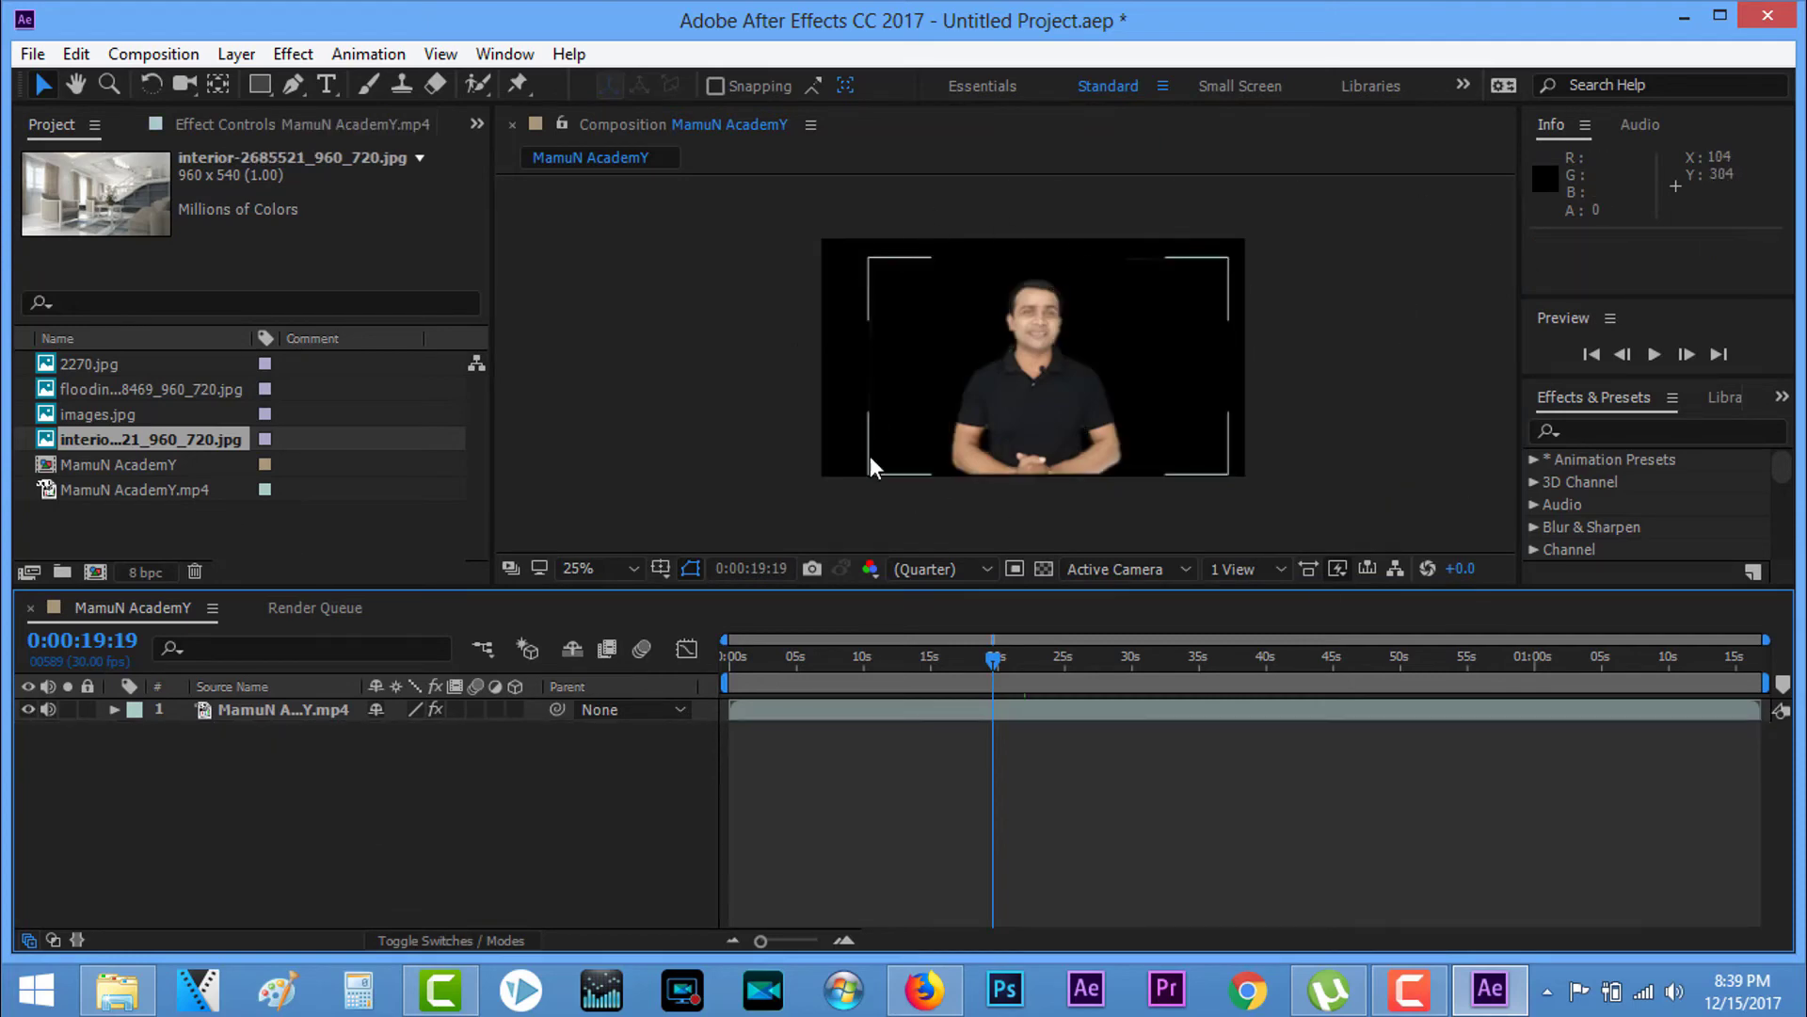
Step: Drag the white 2270.jpg into the comp behind the presenter, then remove that layer
left_click(98, 361)
left_click_drag(96, 358, 233, 727)
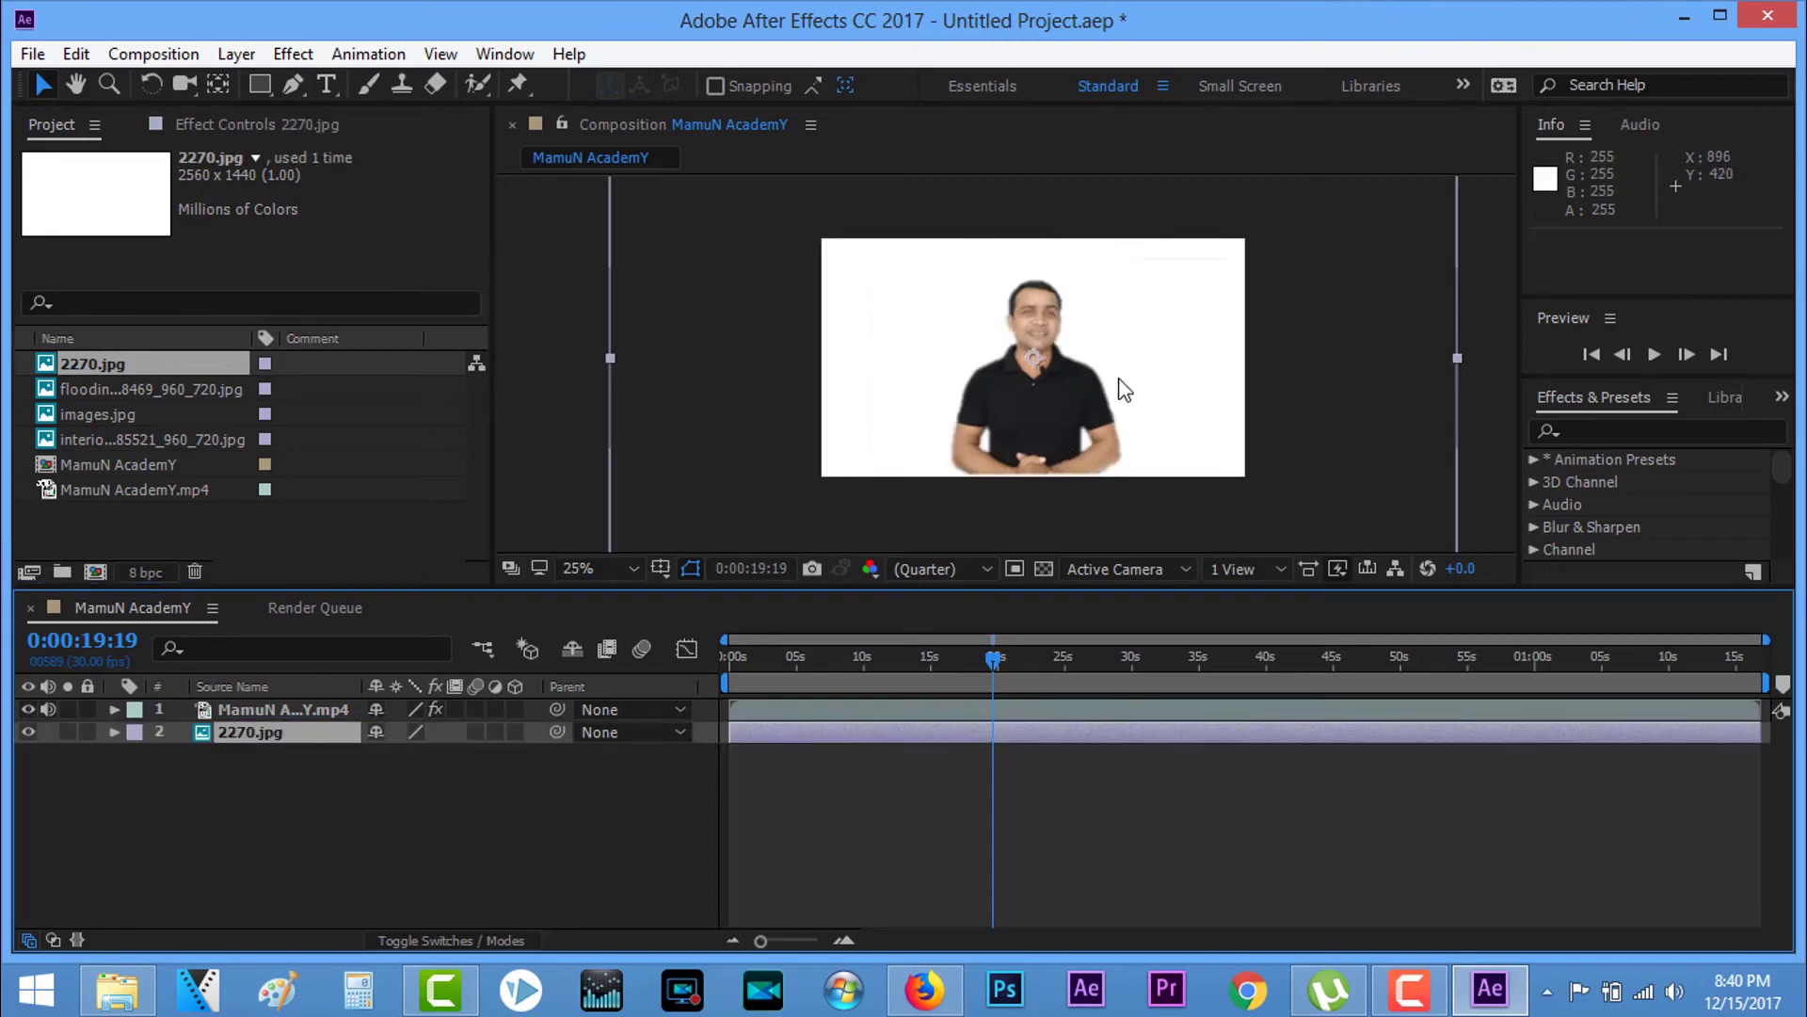
left_click(365, 842)
left_click(251, 739)
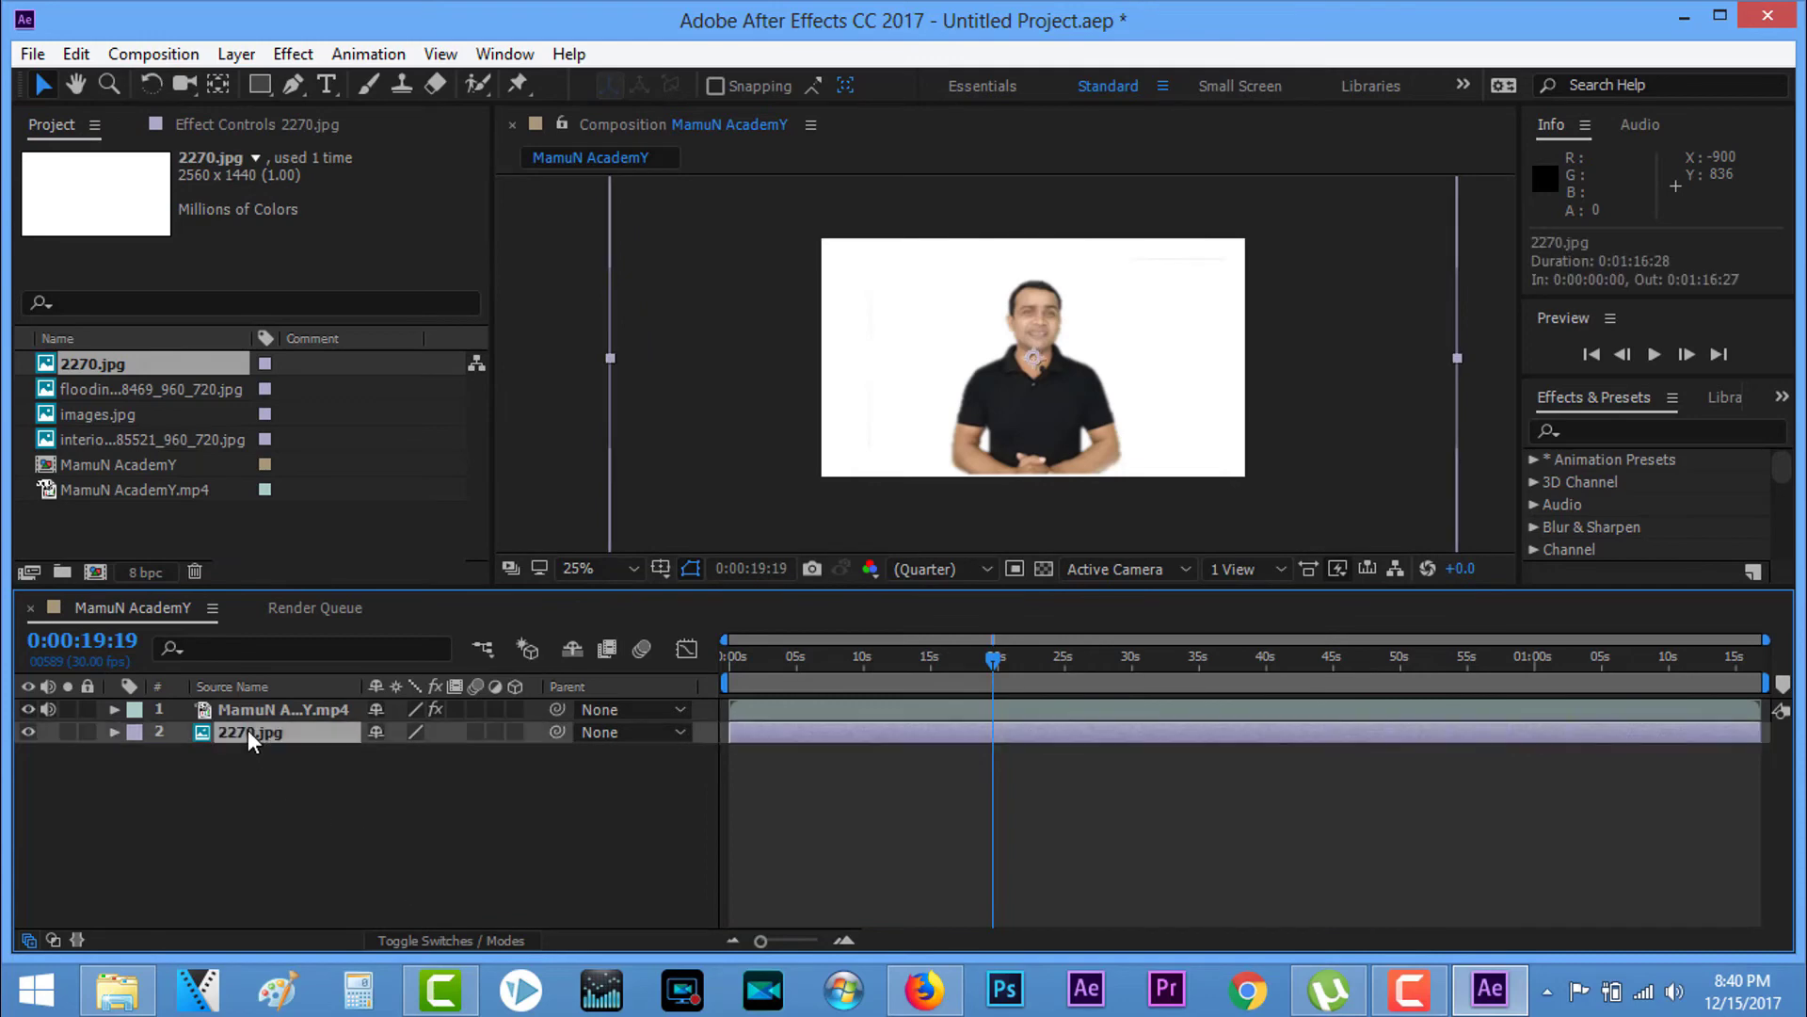
key("Delete")
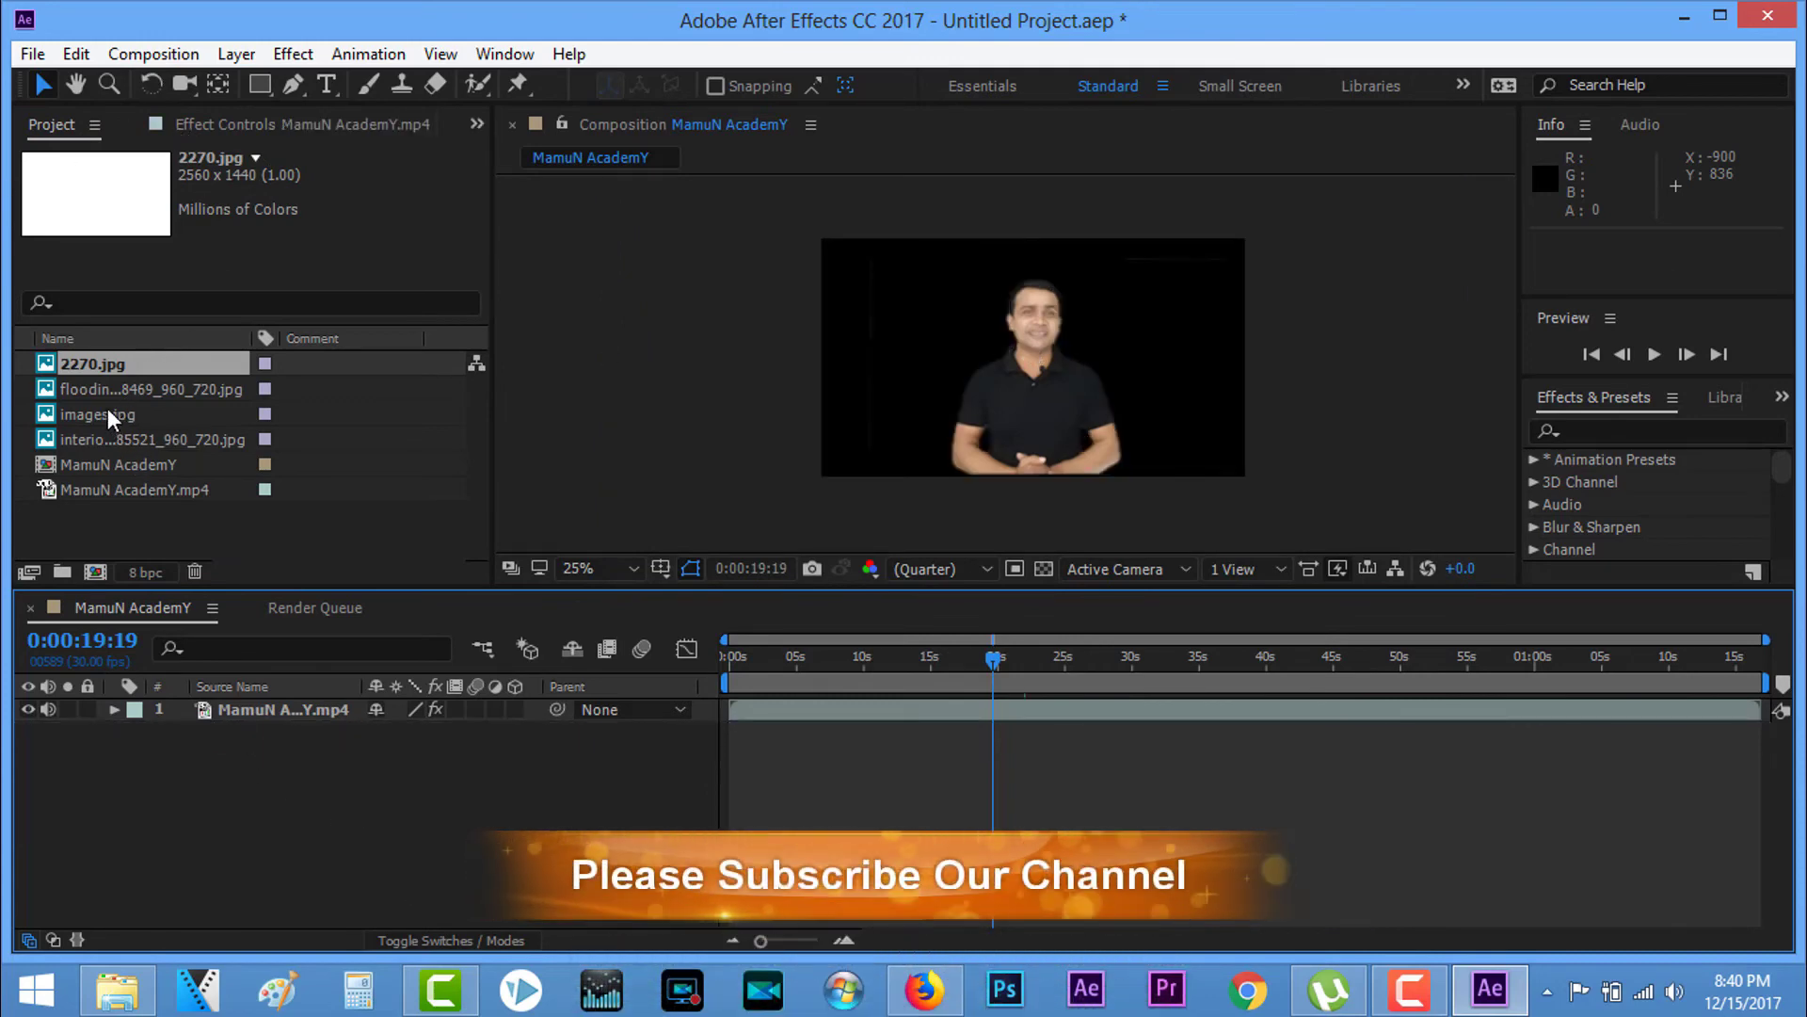
Step: Place 2270.jpg back beneath the presenter as the white background and zoom to check the key
left_click_drag(98, 415, 247, 740)
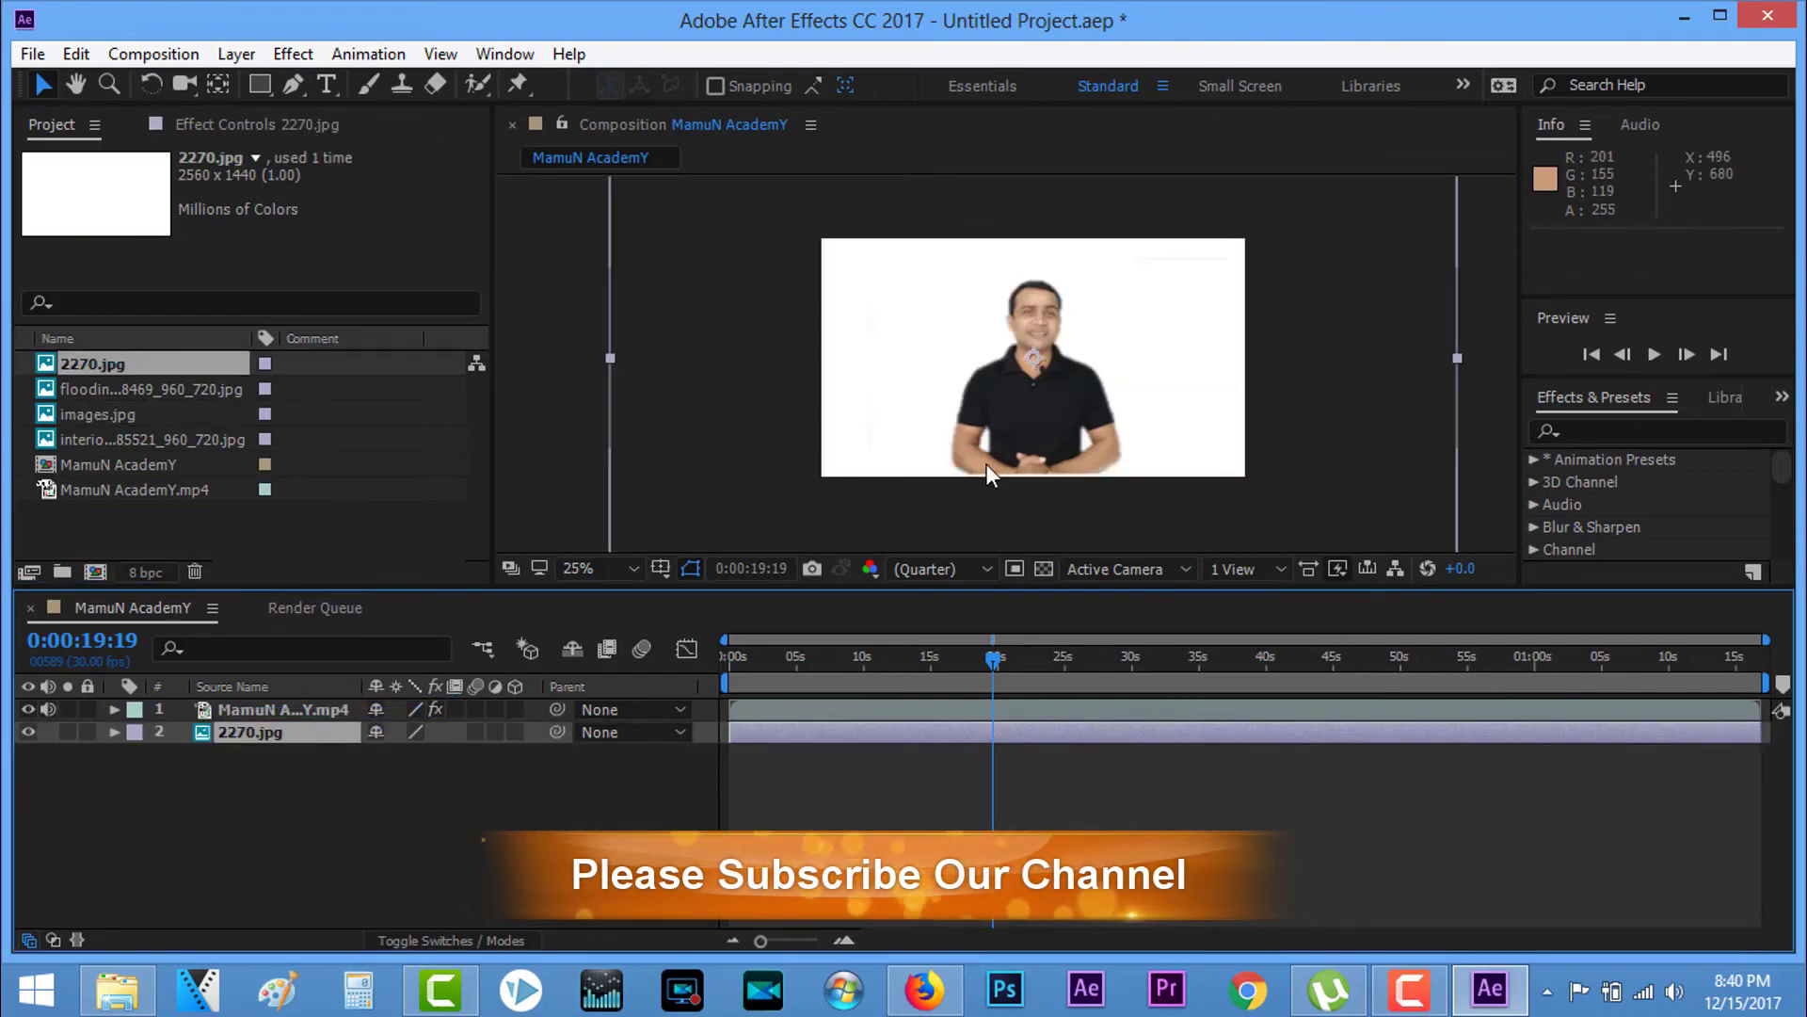
scroll(1131, 409, "down", 1)
scroll(1127, 411, "up", 2)
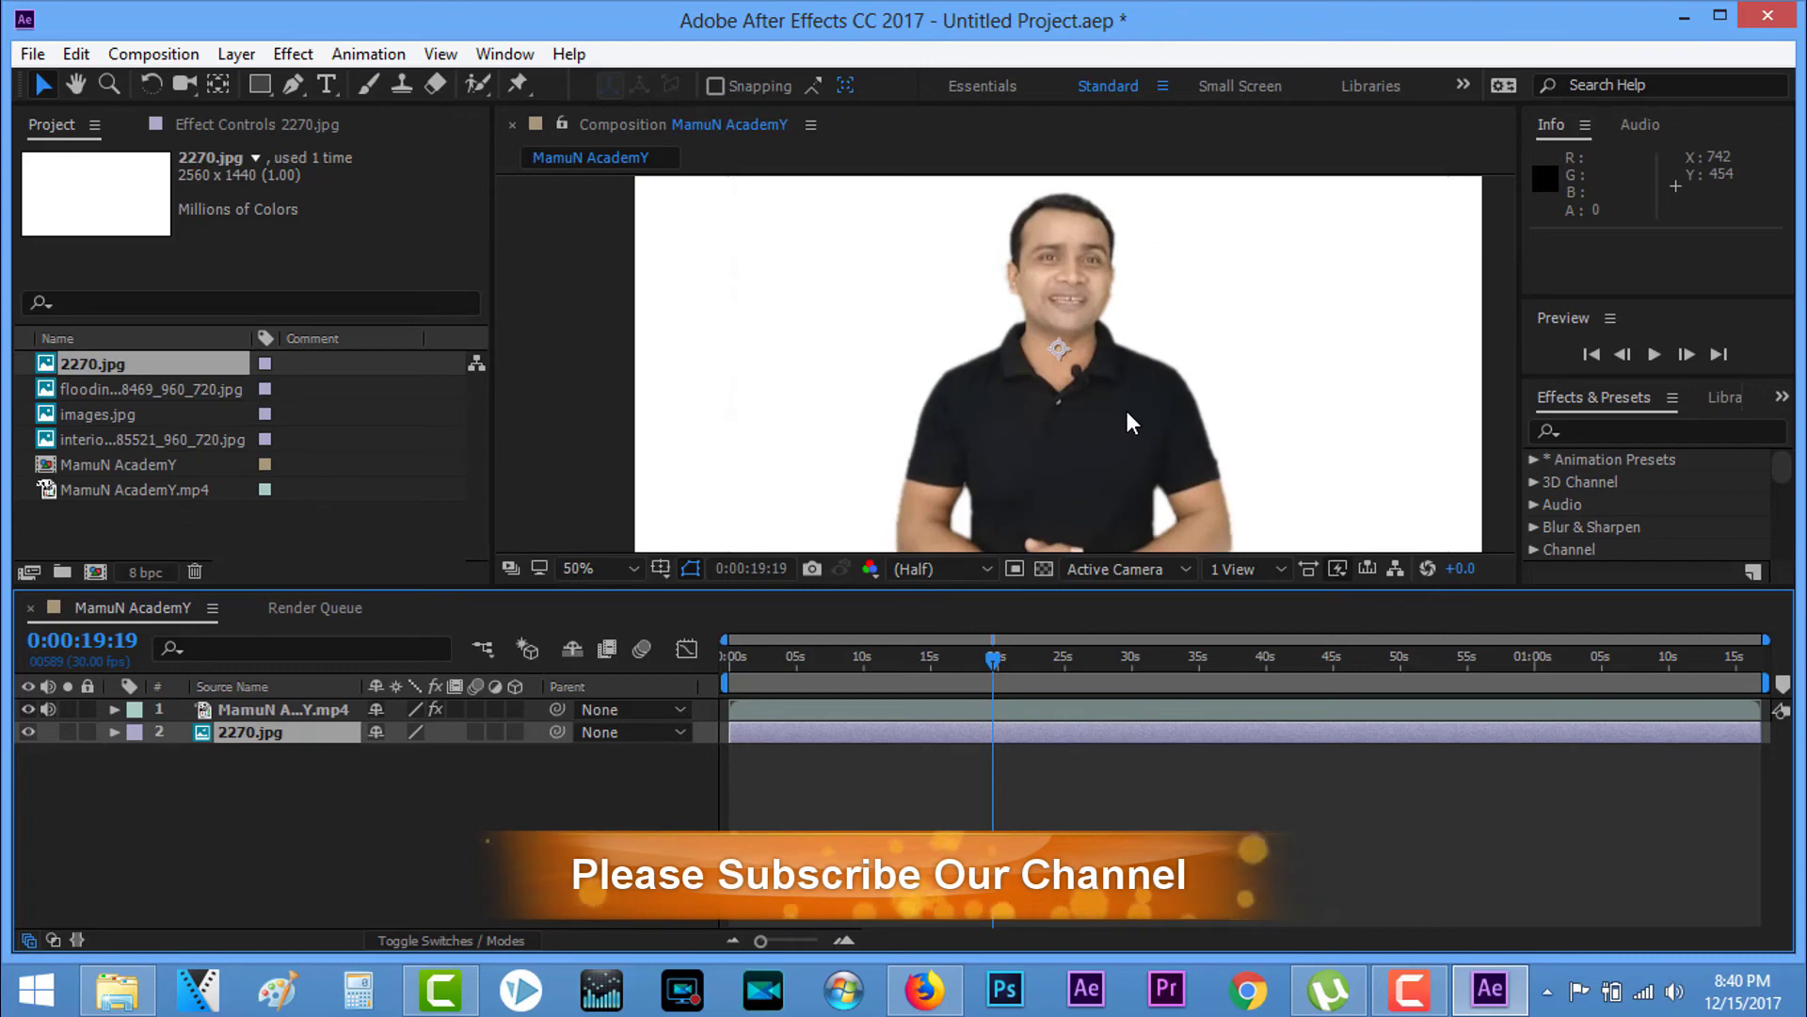
scroll(1126, 412, "down", 2)
scroll(1126, 410, "up", 2)
scroll(1111, 443, "up", 2)
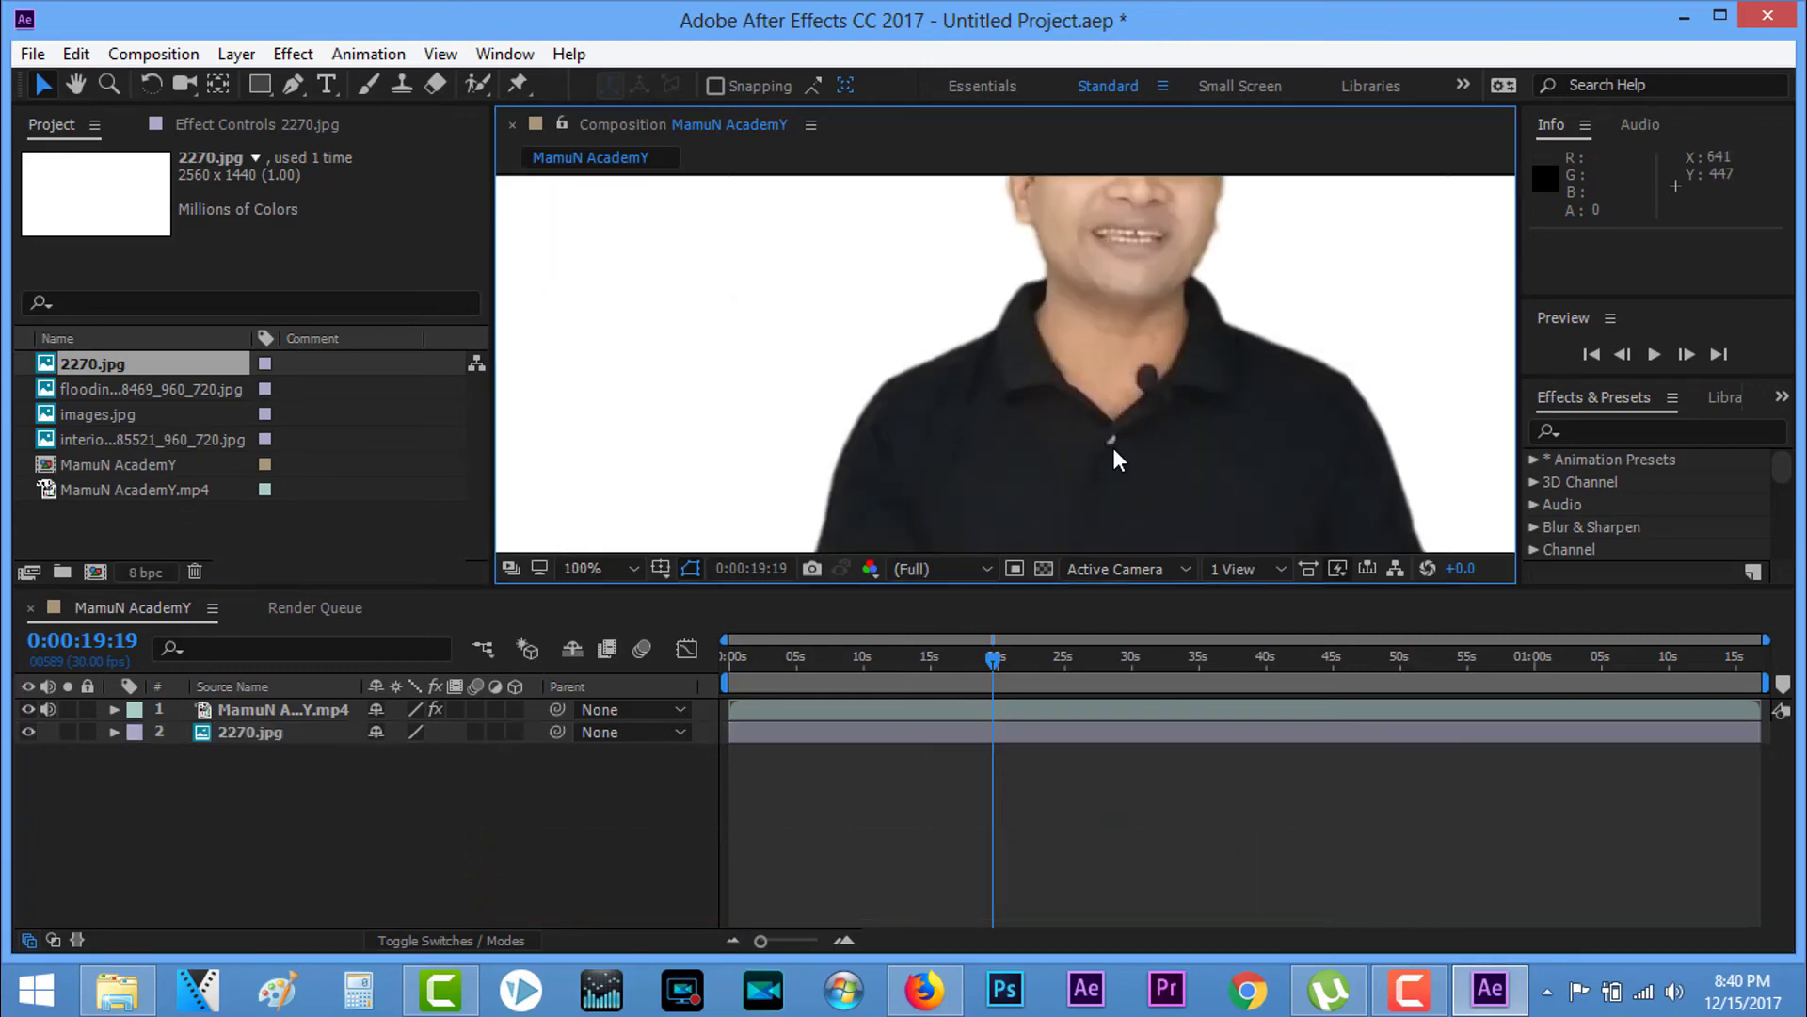
scroll(1251, 426, "down", 2)
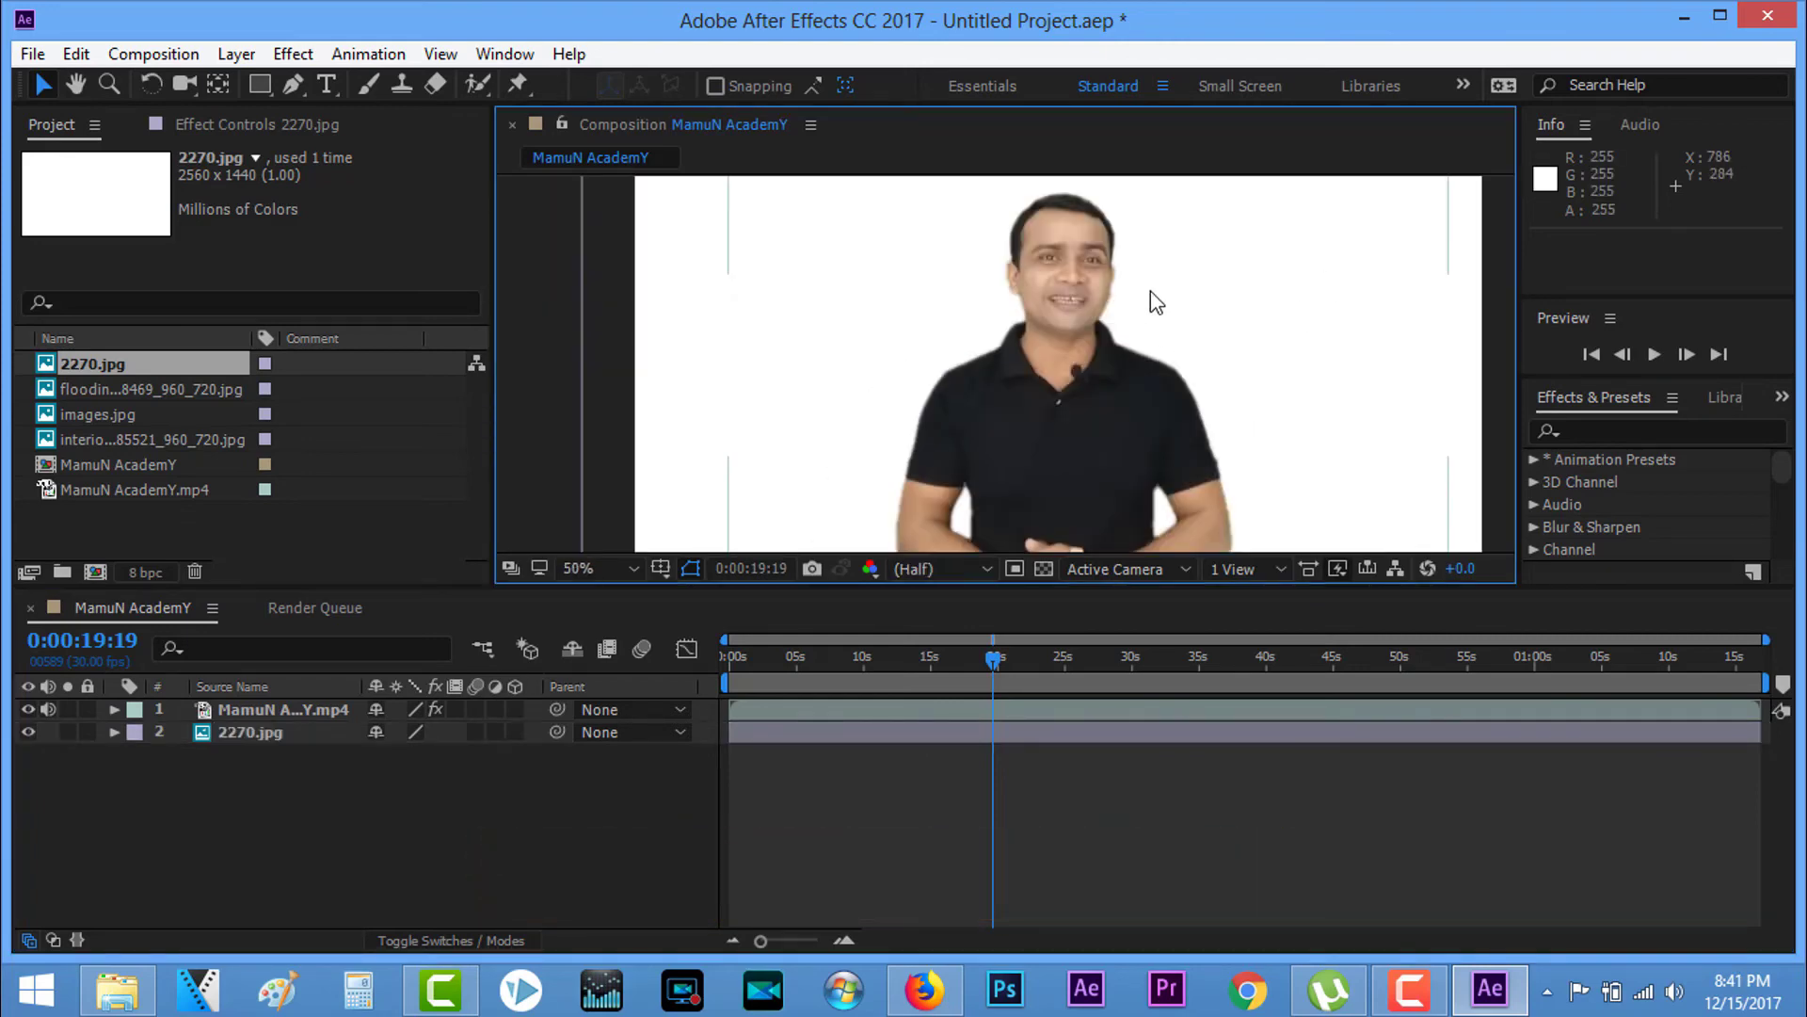
scroll(1278, 331, "down", 2)
scroll(1278, 331, "up", 1)
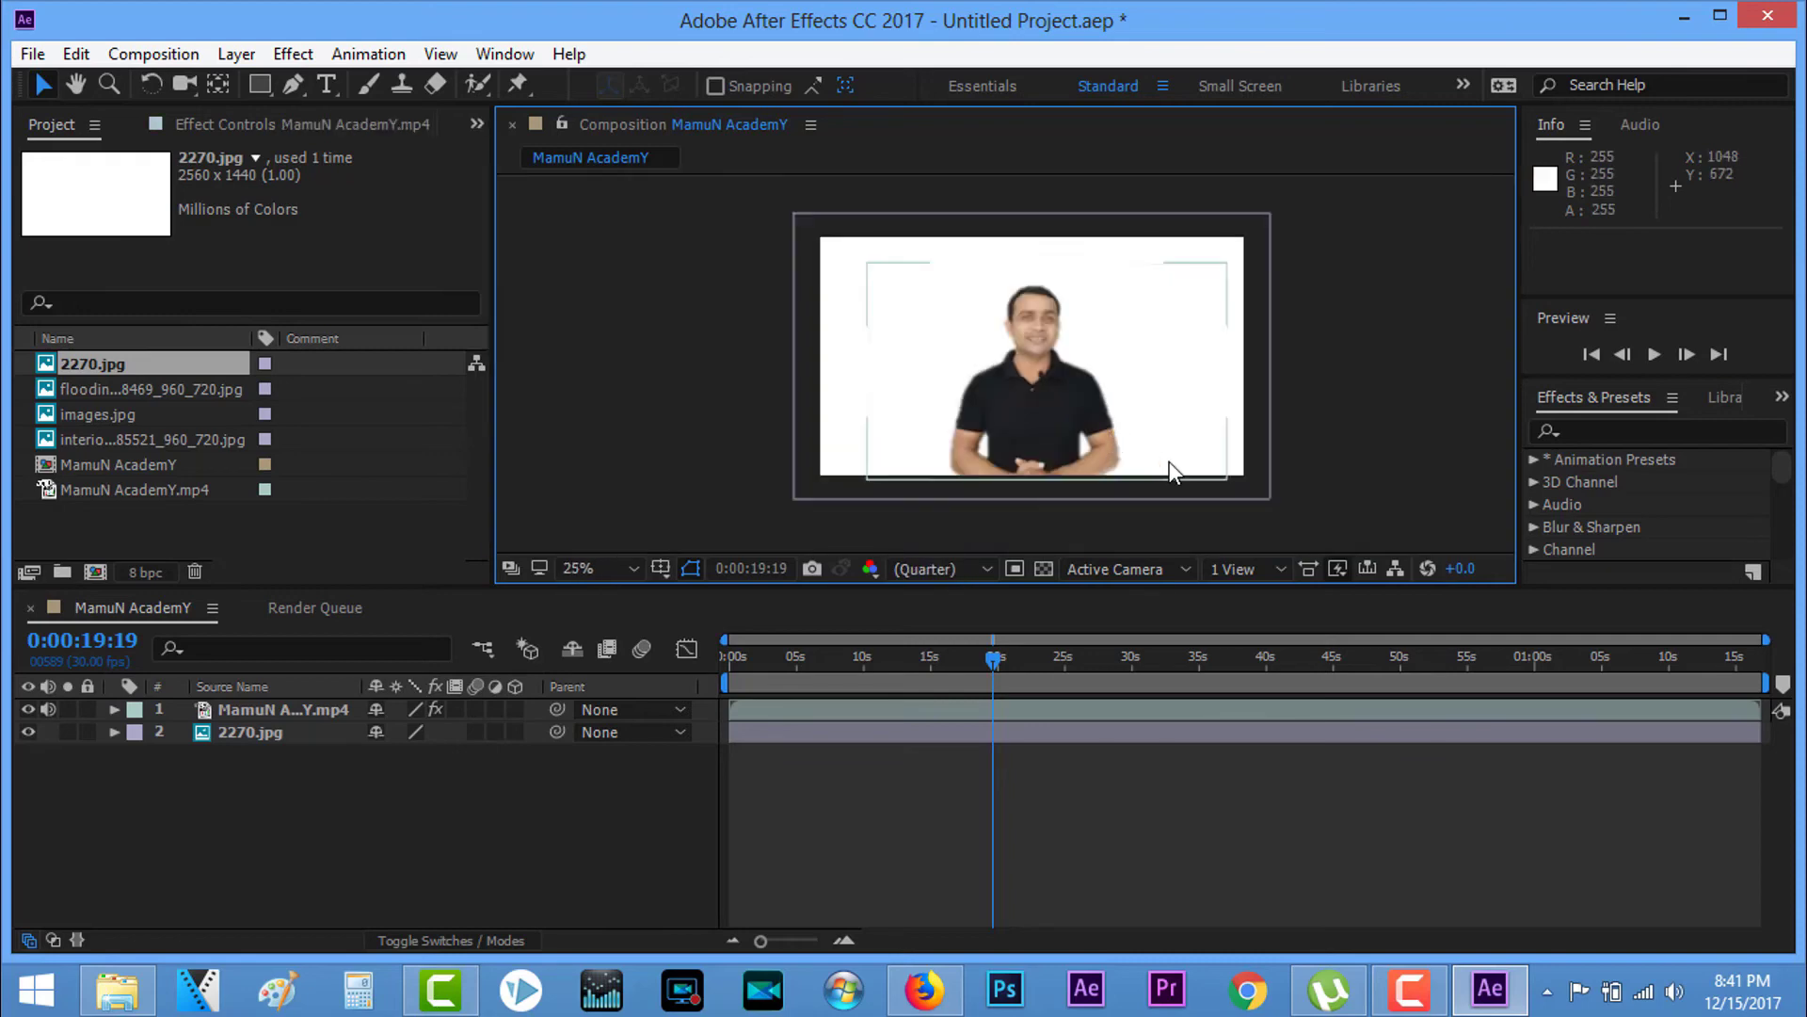
scroll(1169, 461, "up", 1)
scroll(1169, 461, "down", 1)
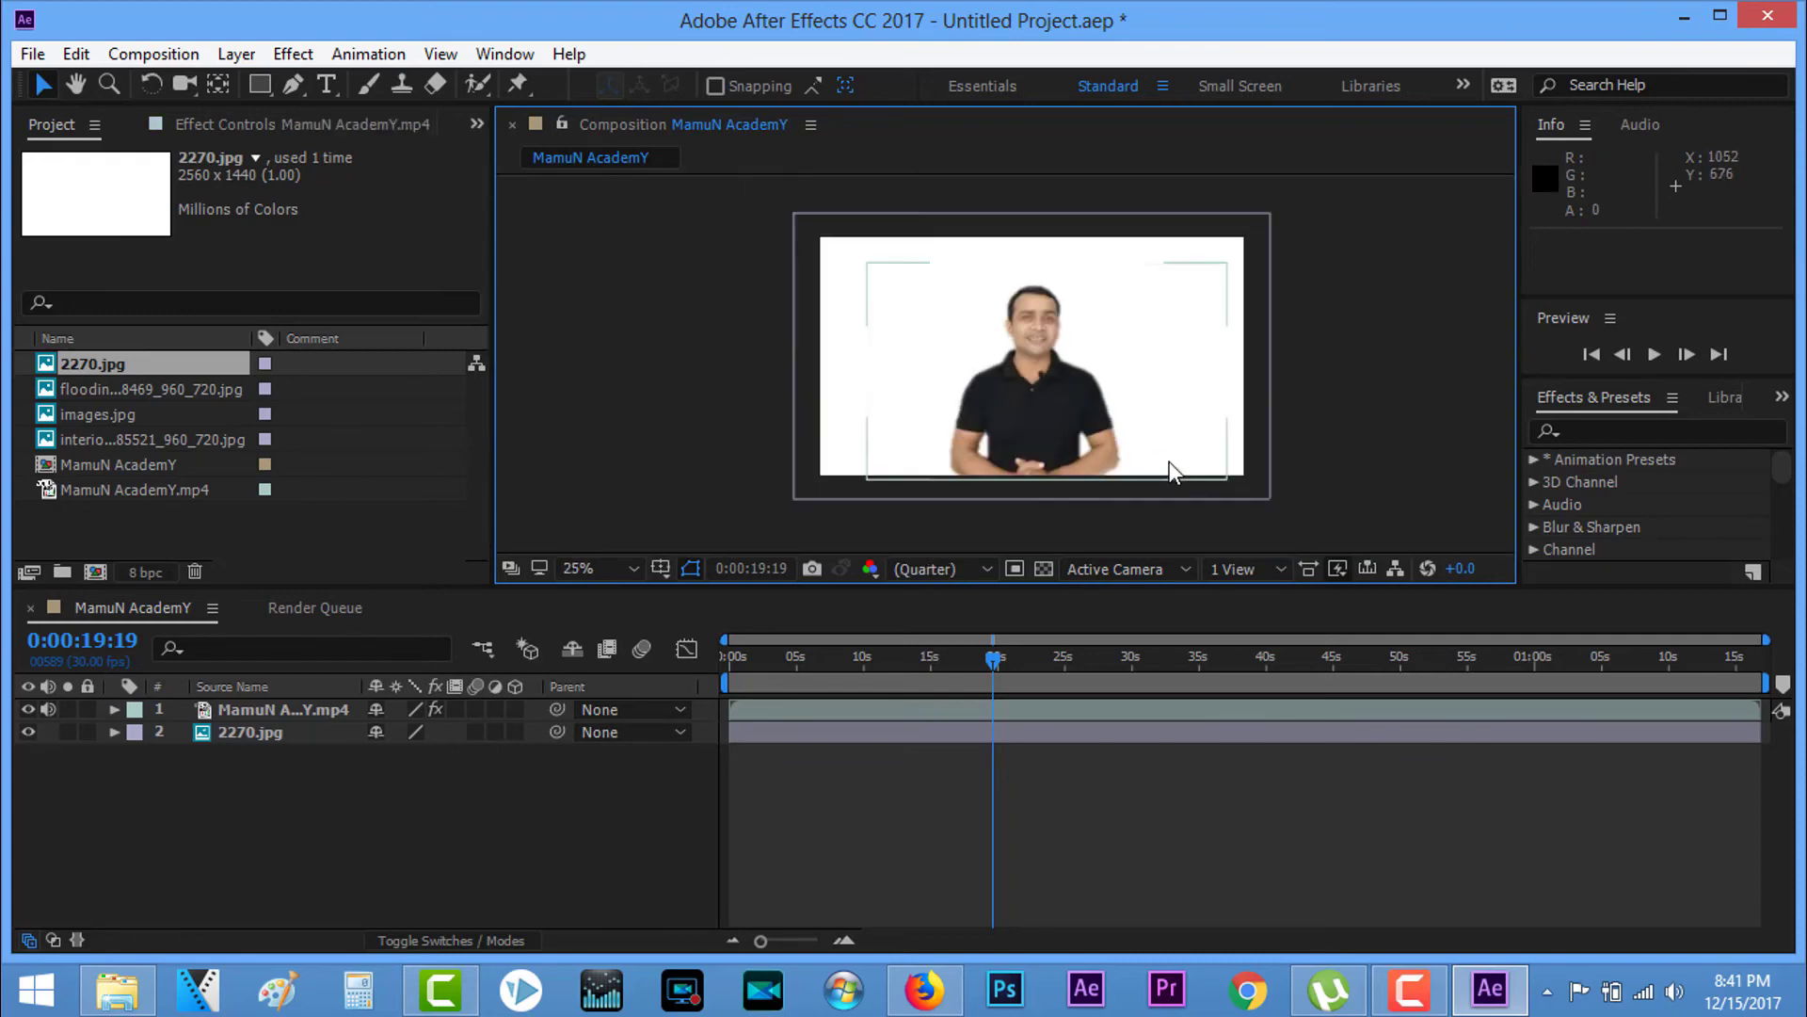
left_click(75, 54)
mouse_move(154, 59)
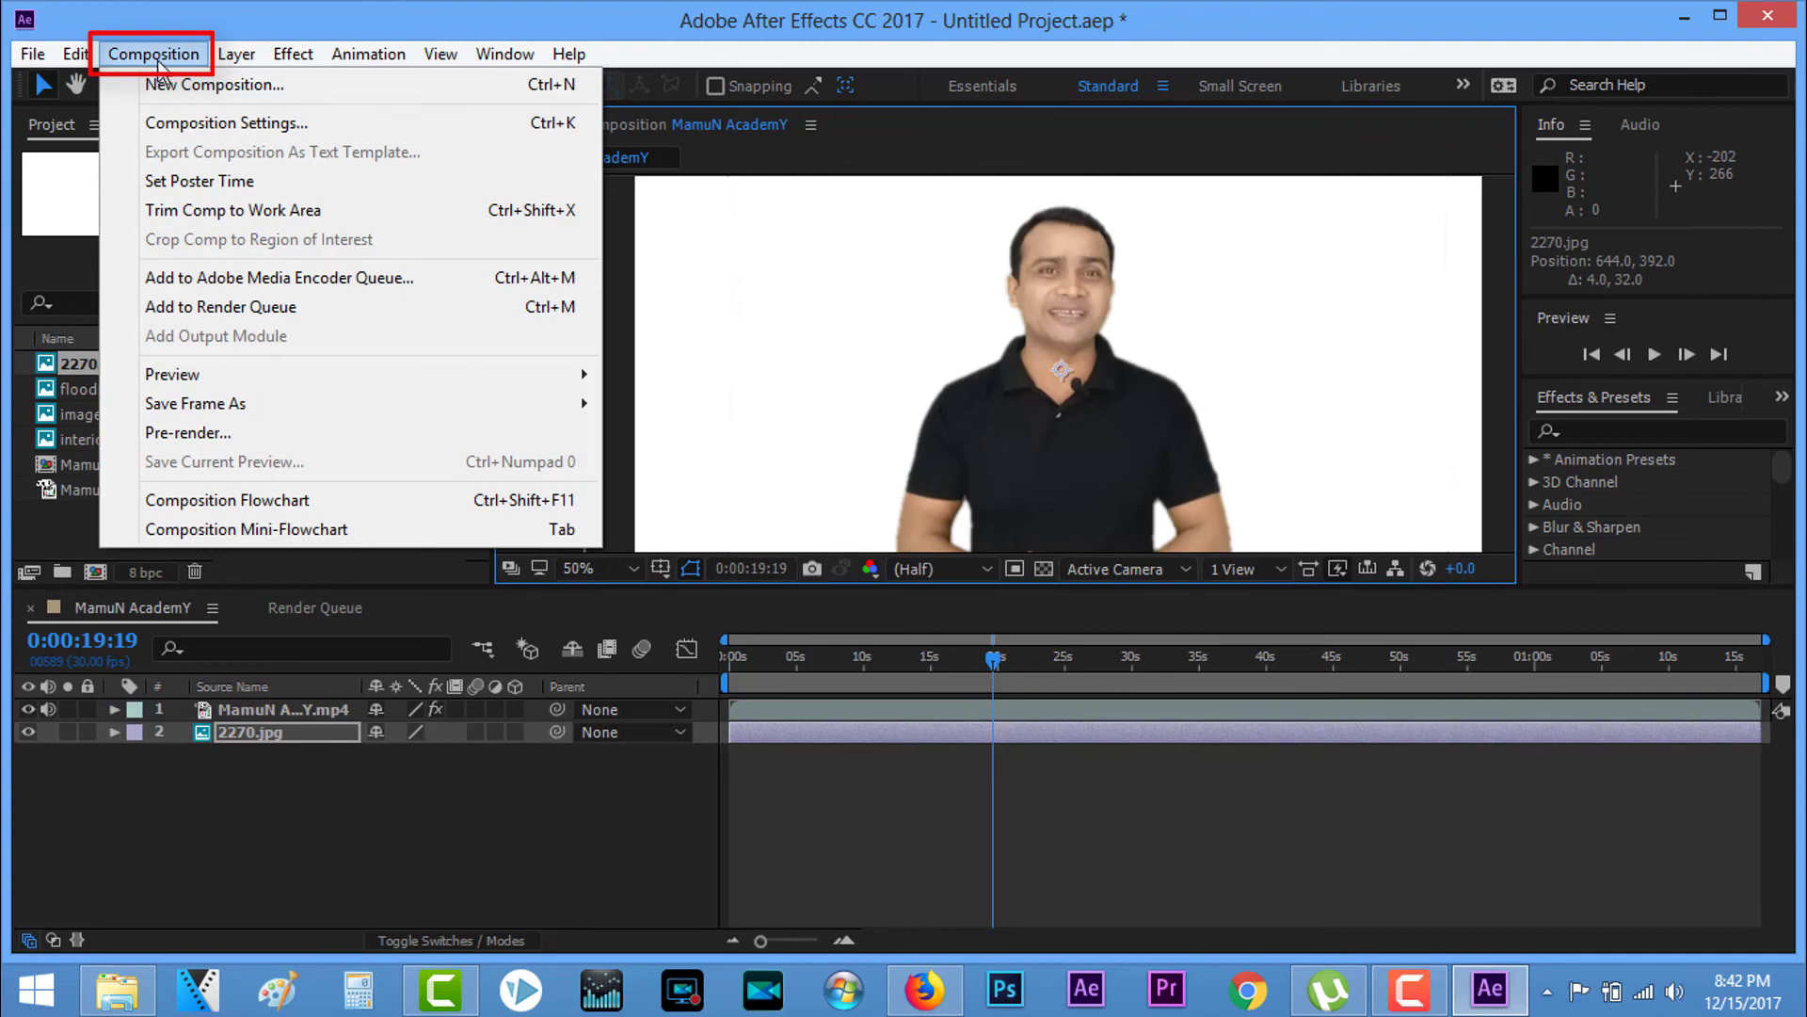
Step: Add MamuN AcademY to the Render Queue and open its Lossless output module settings
left_click(177, 311)
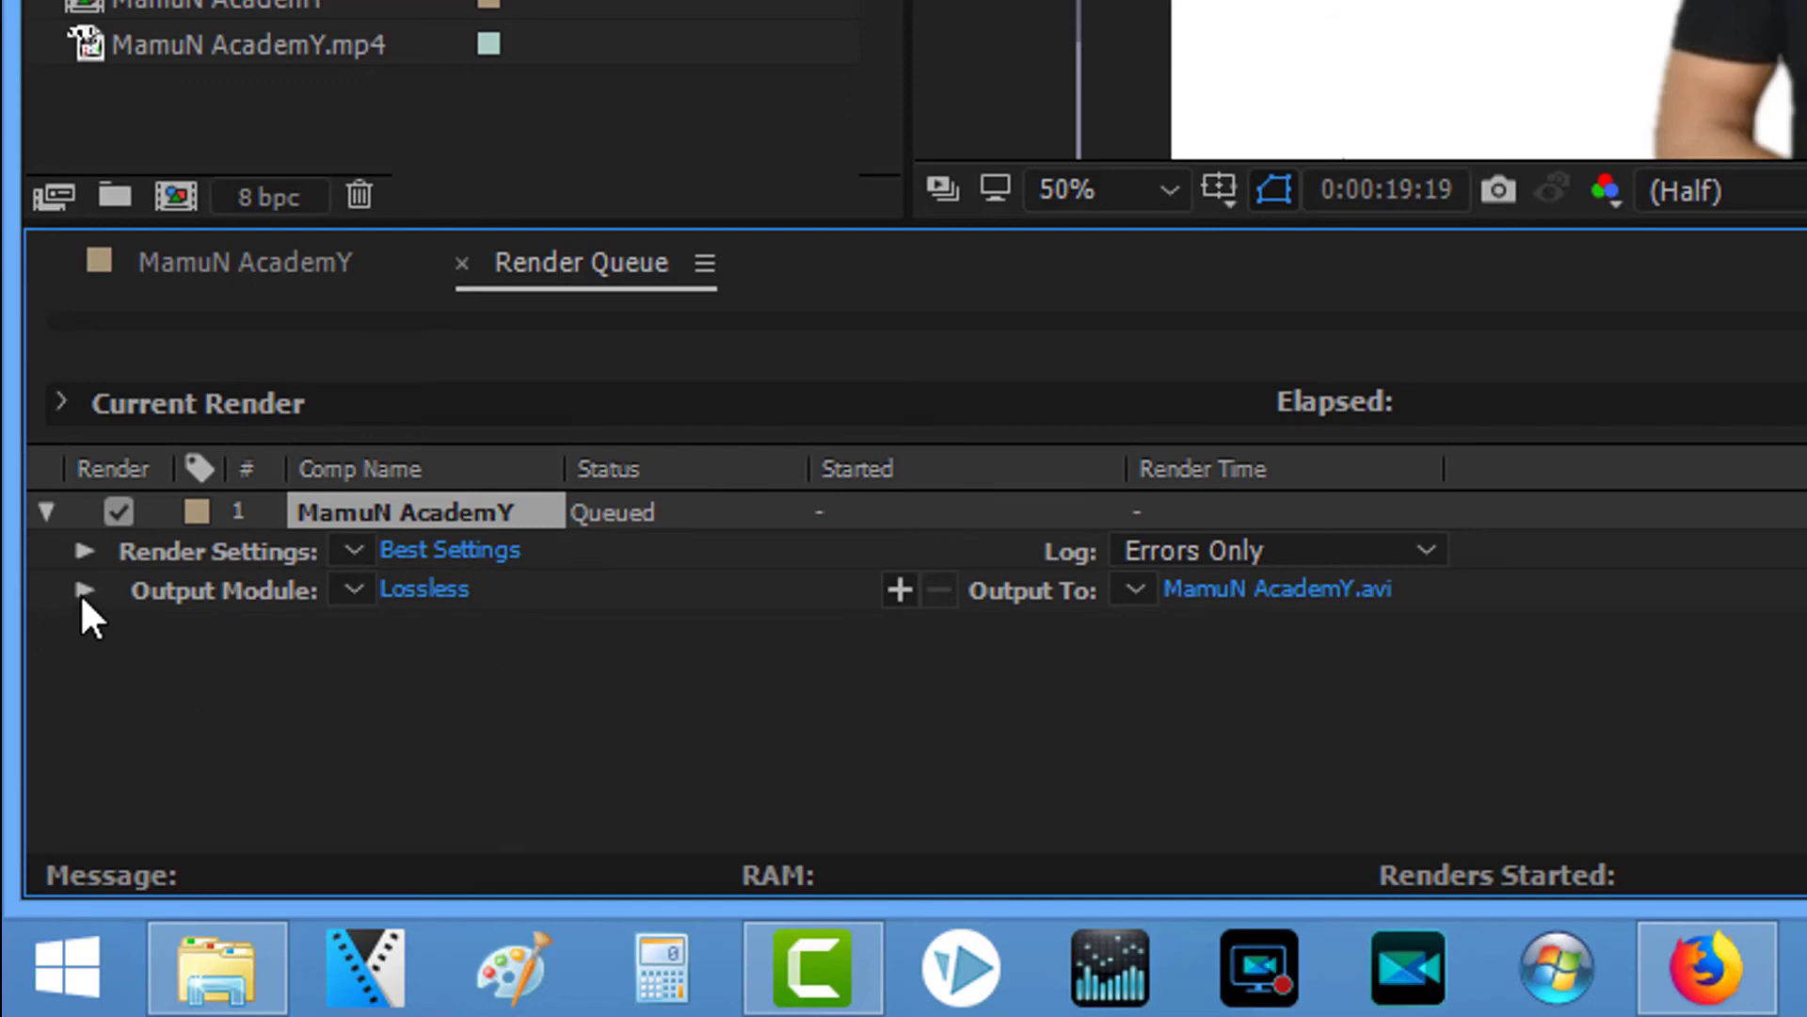
left_click(321, 588)
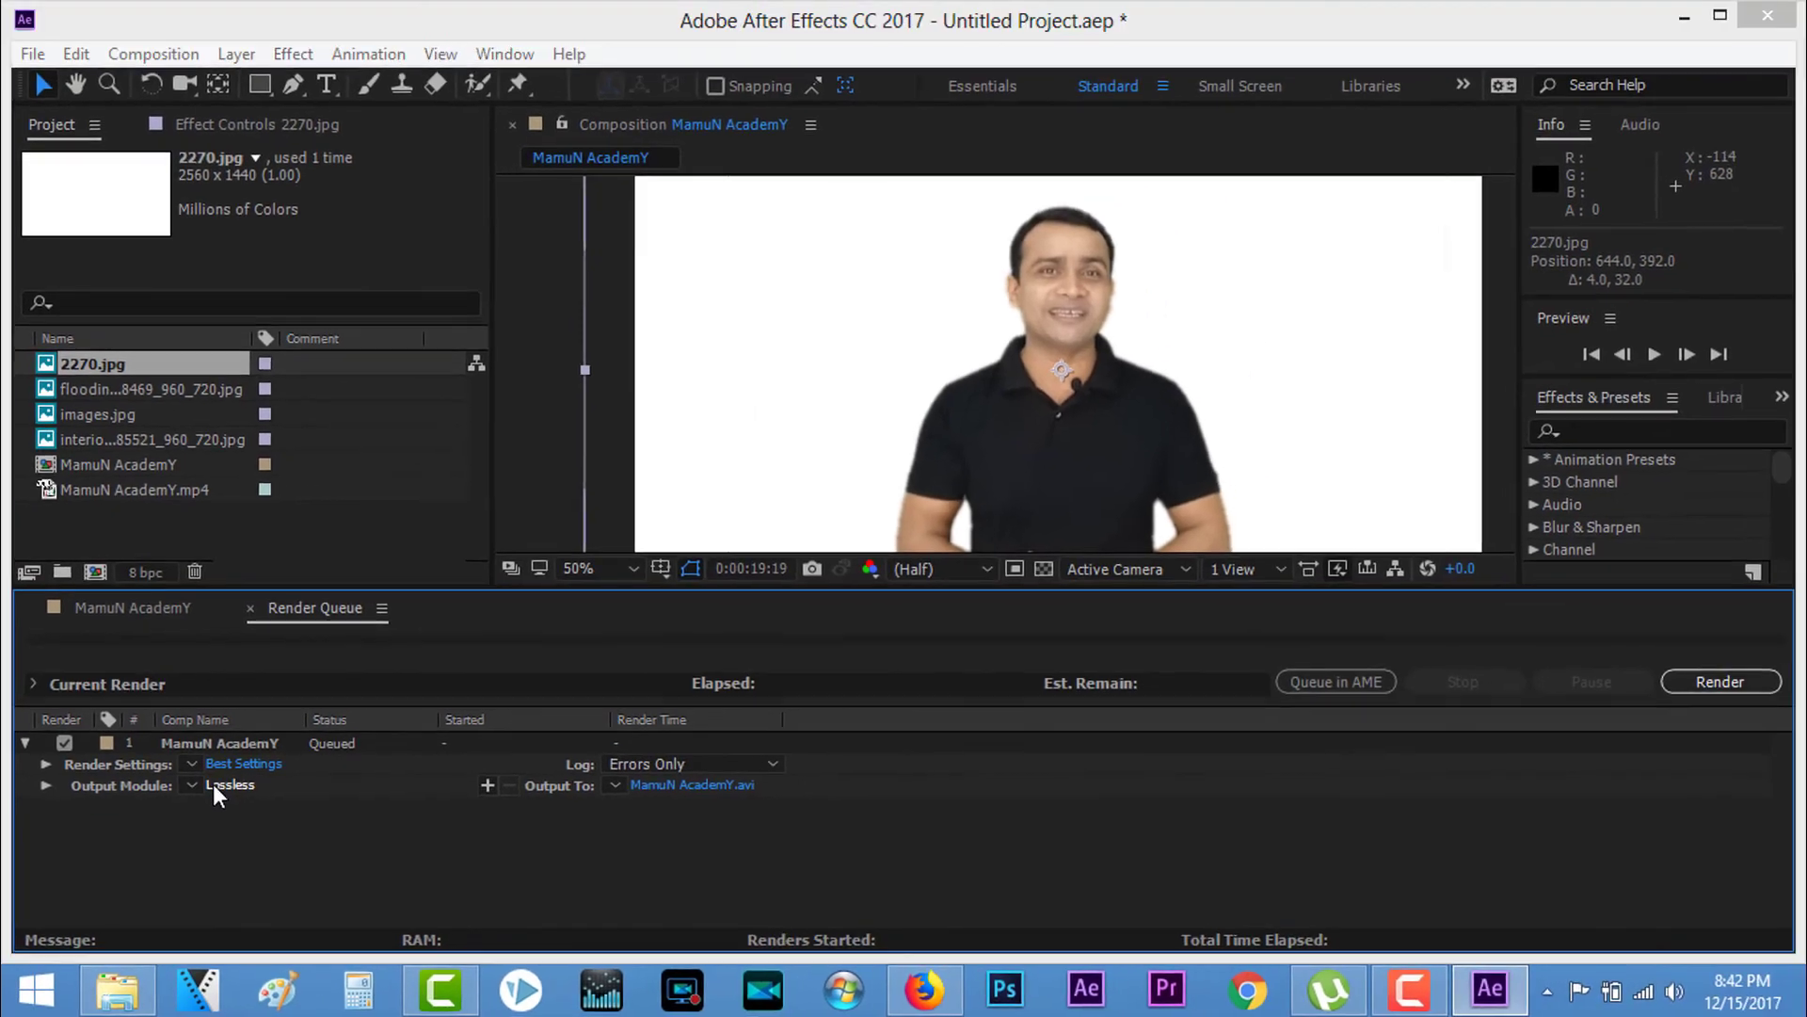
left_click(226, 785)
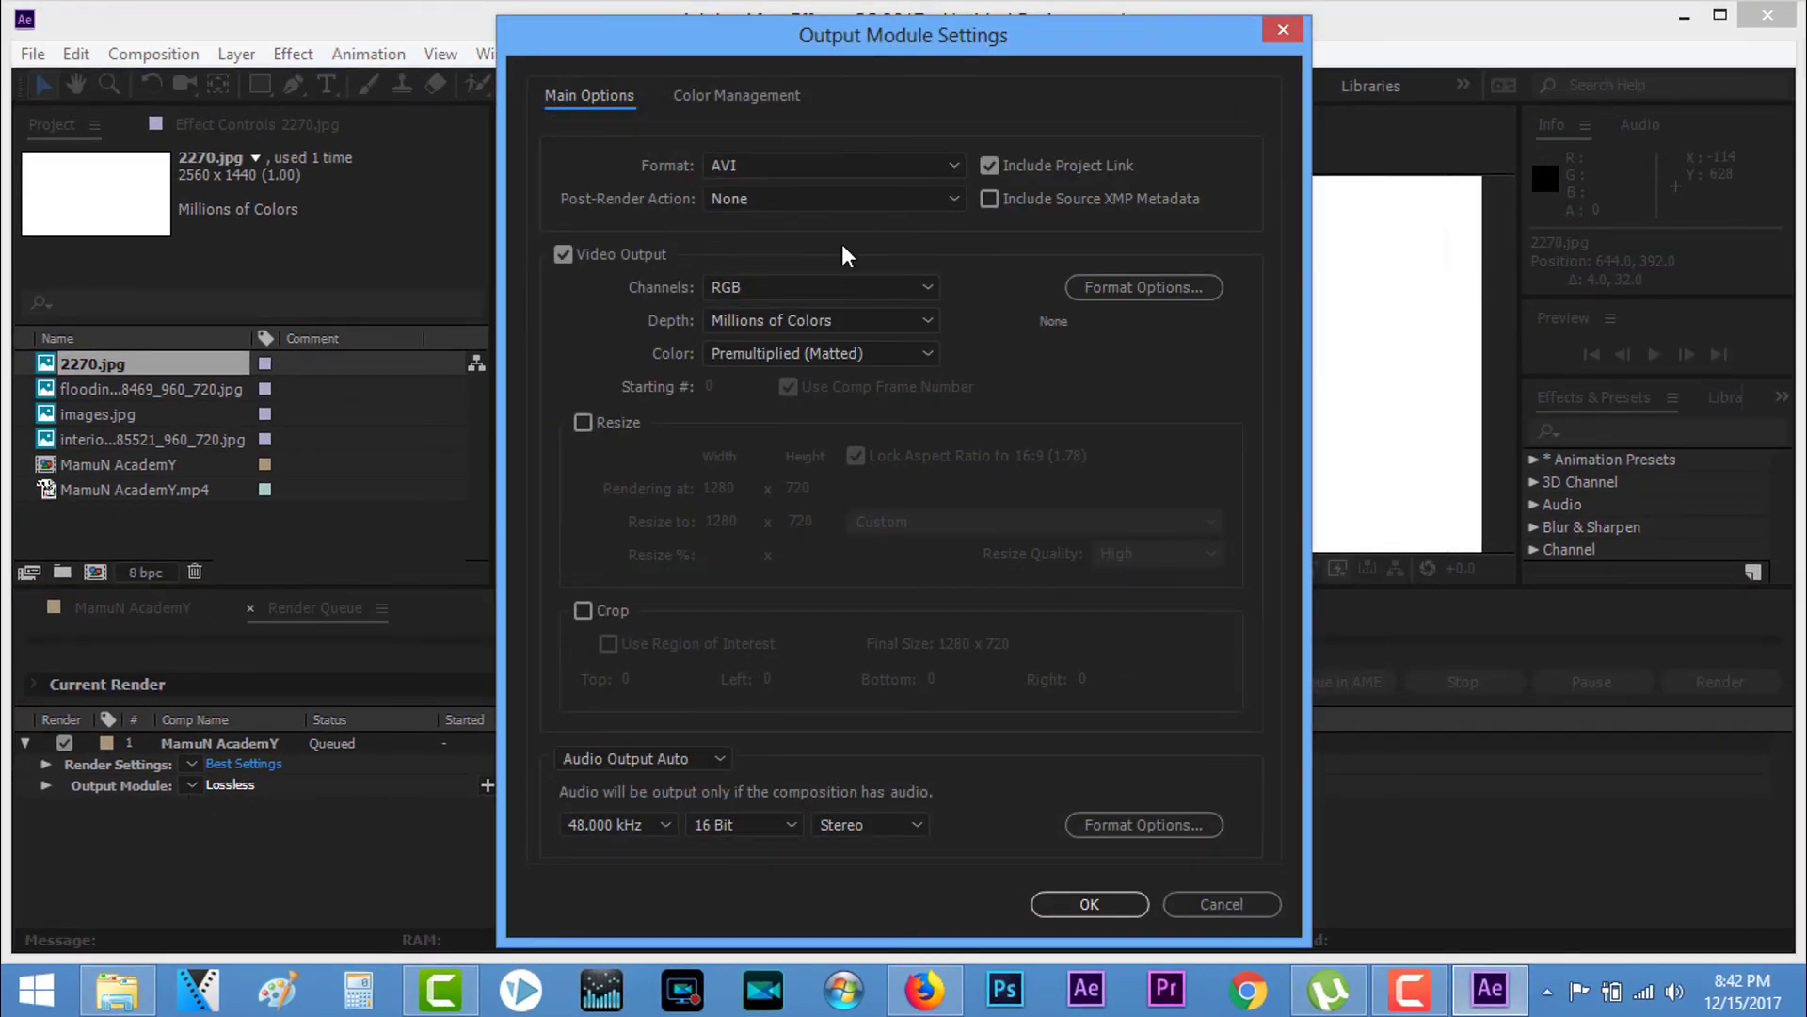
Step: Set the output format to QuickTime with the H.264 codec and Audio Output On
left_click(954, 166)
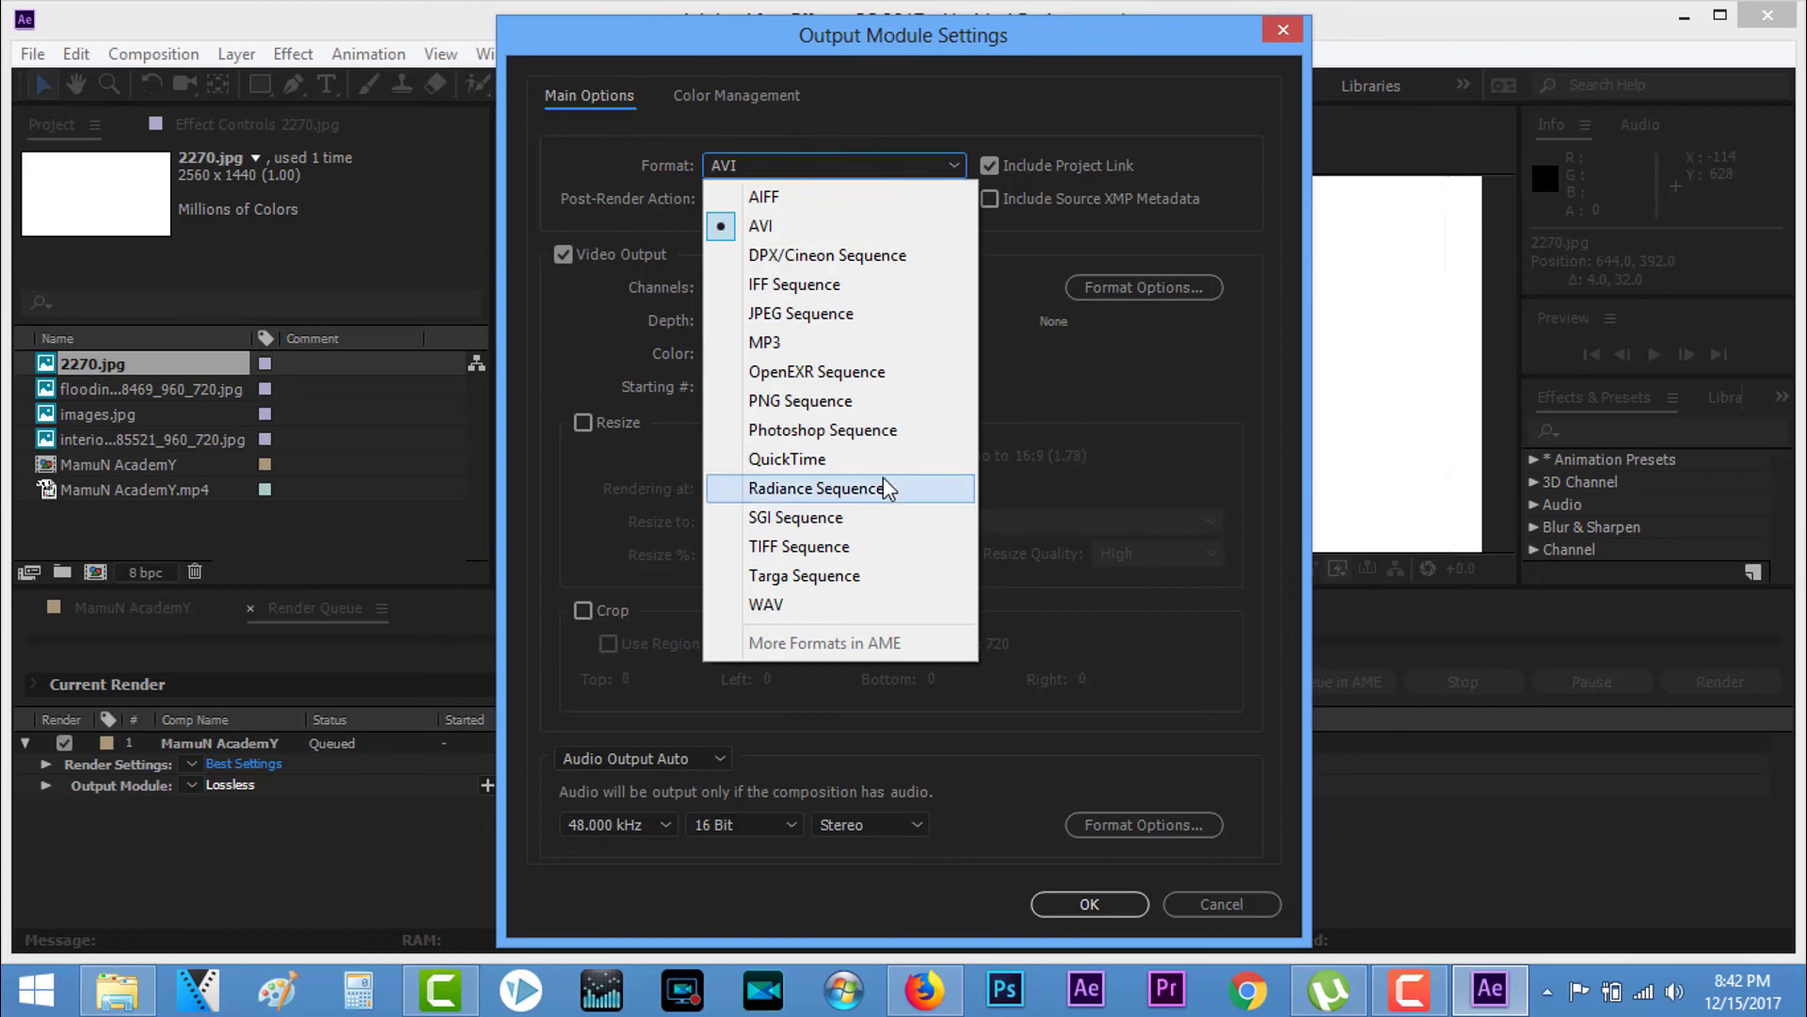
left_click(828, 454)
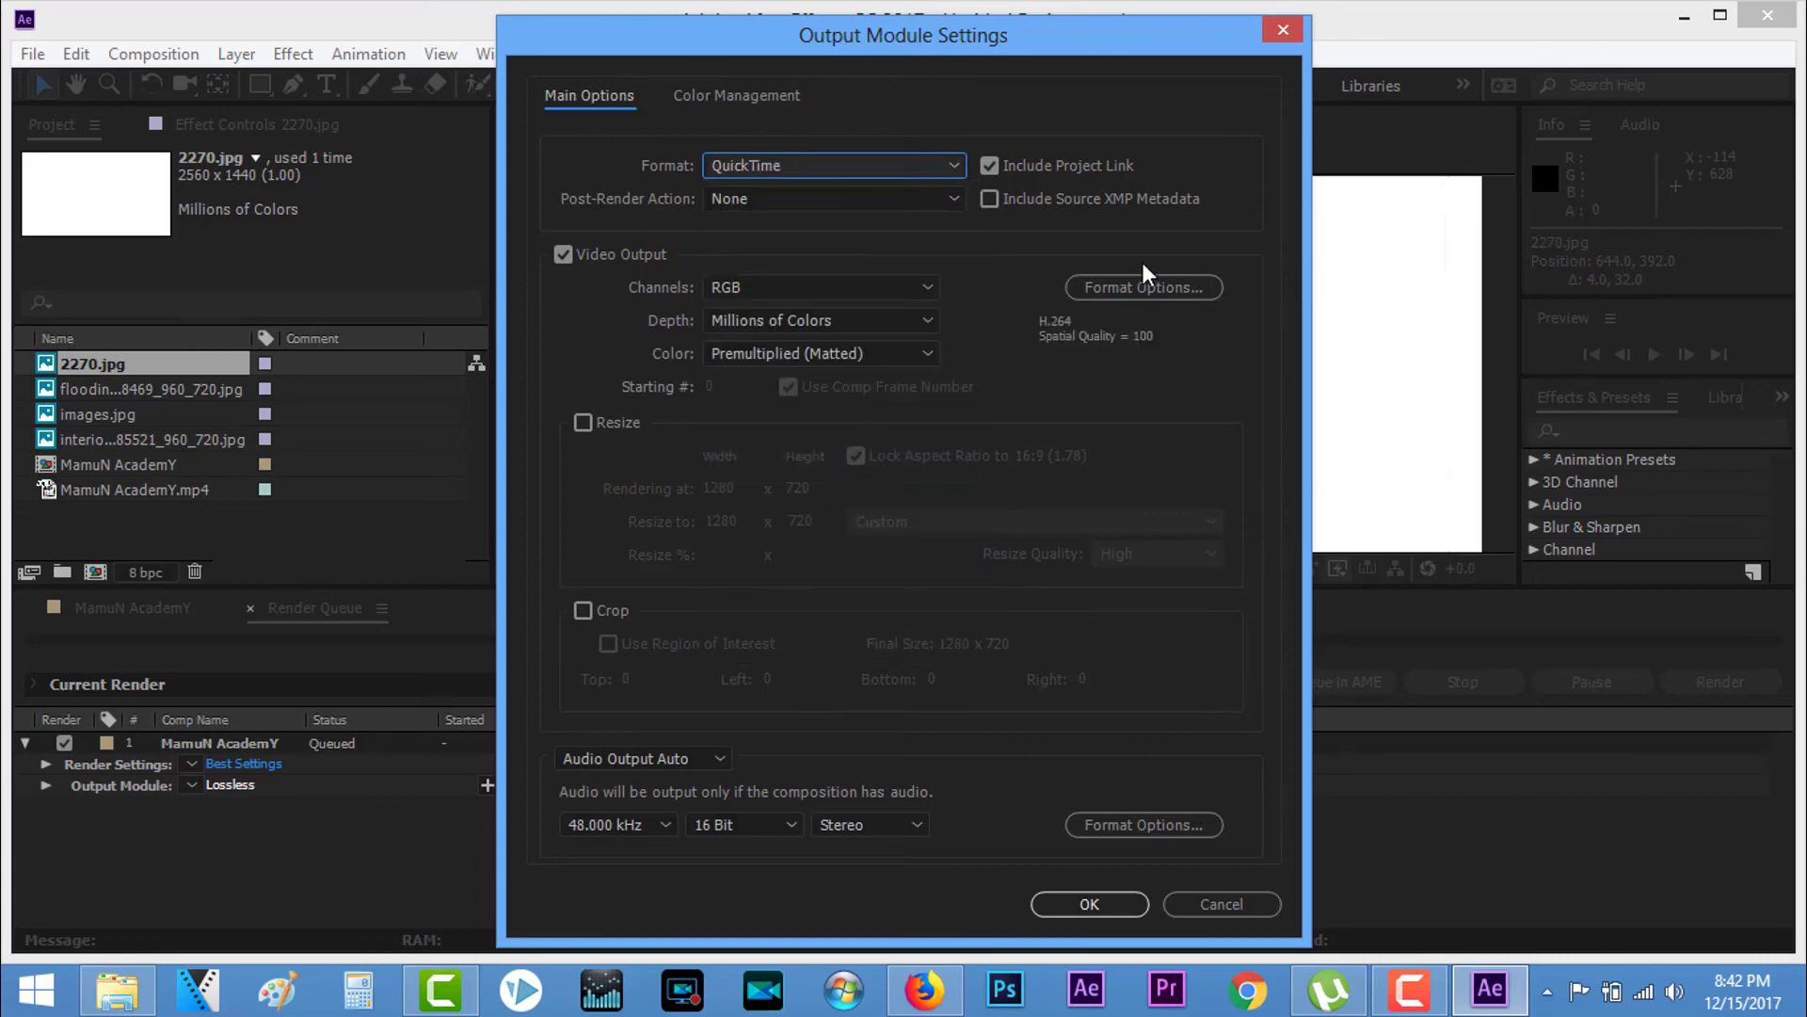
left_click(1119, 290)
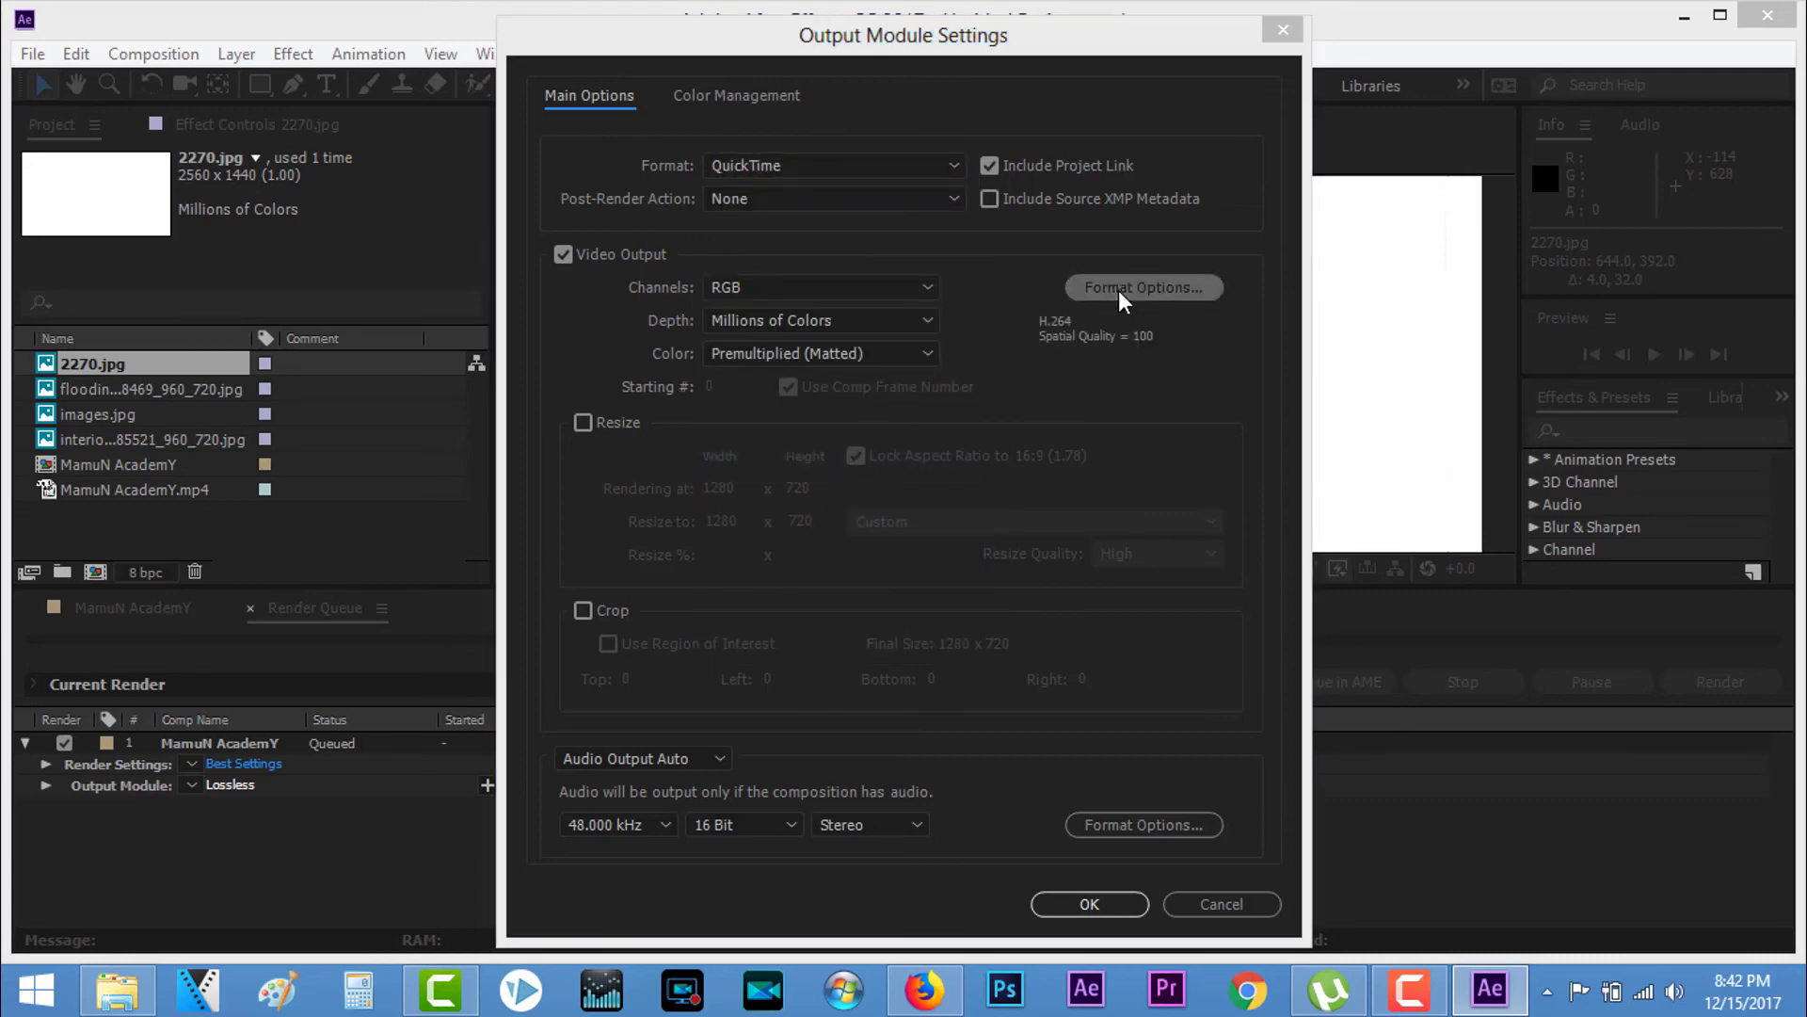
left_click(851, 281)
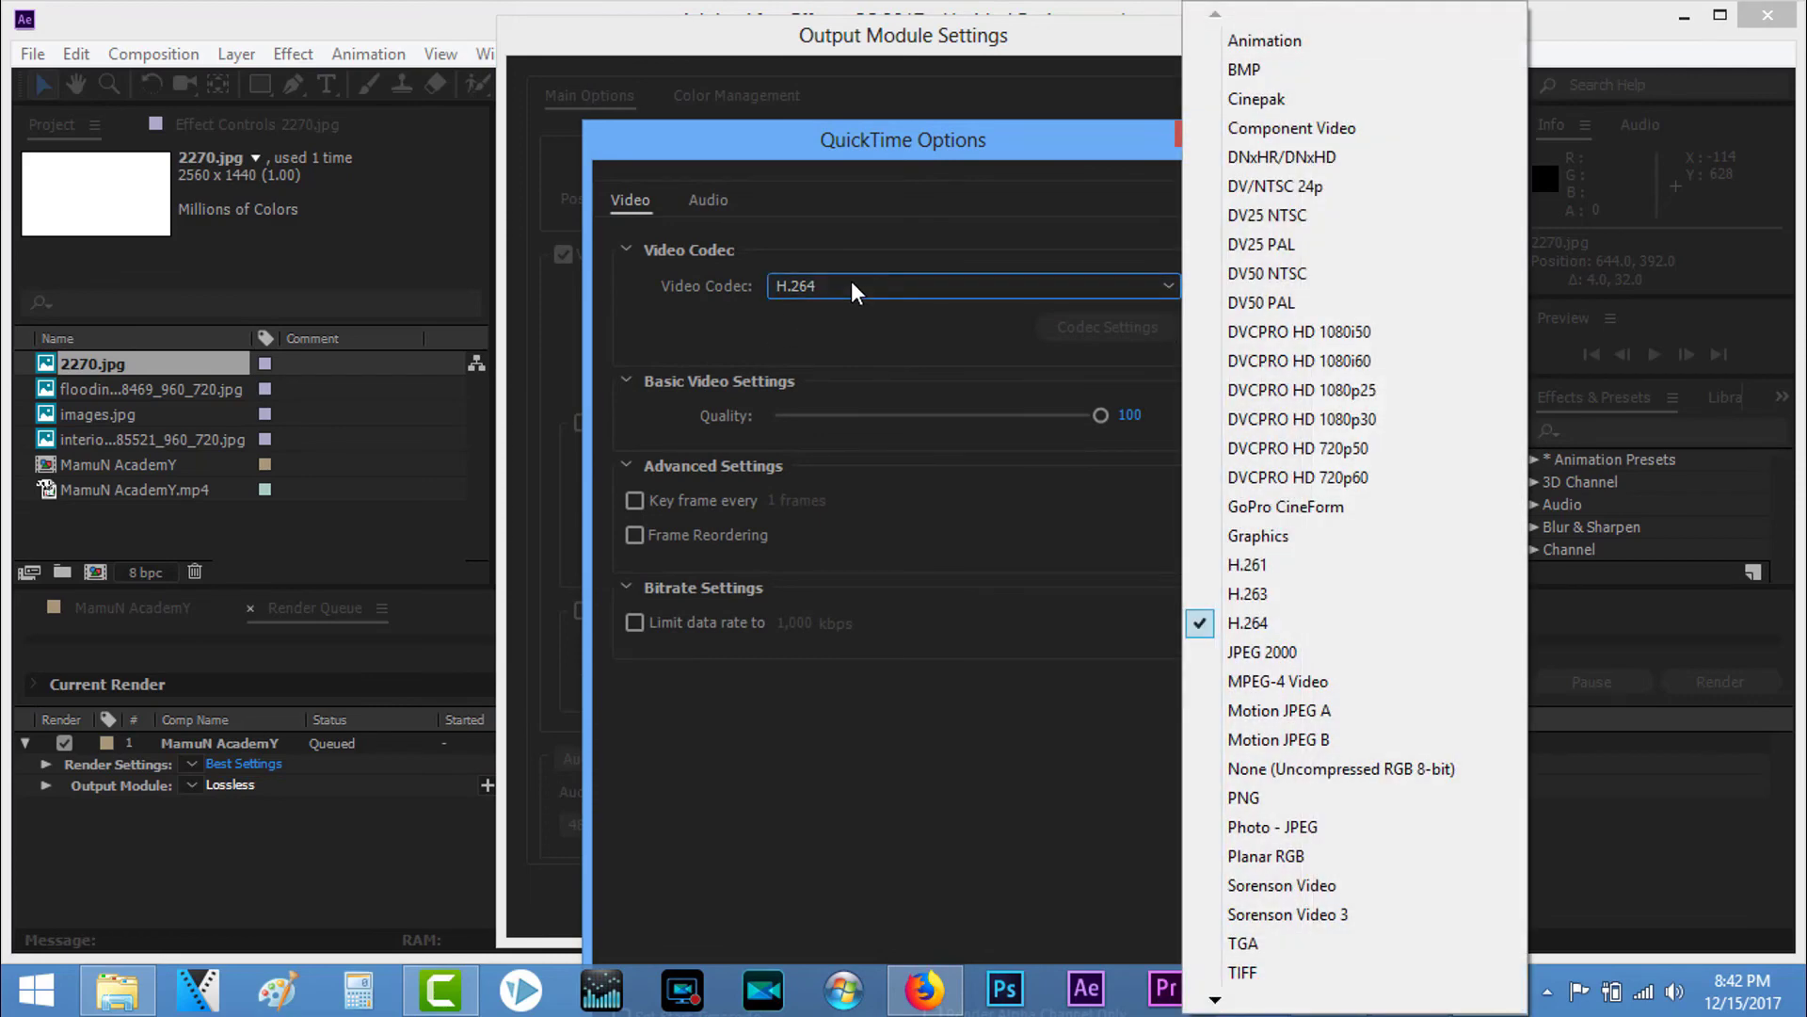
left_click(1249, 626)
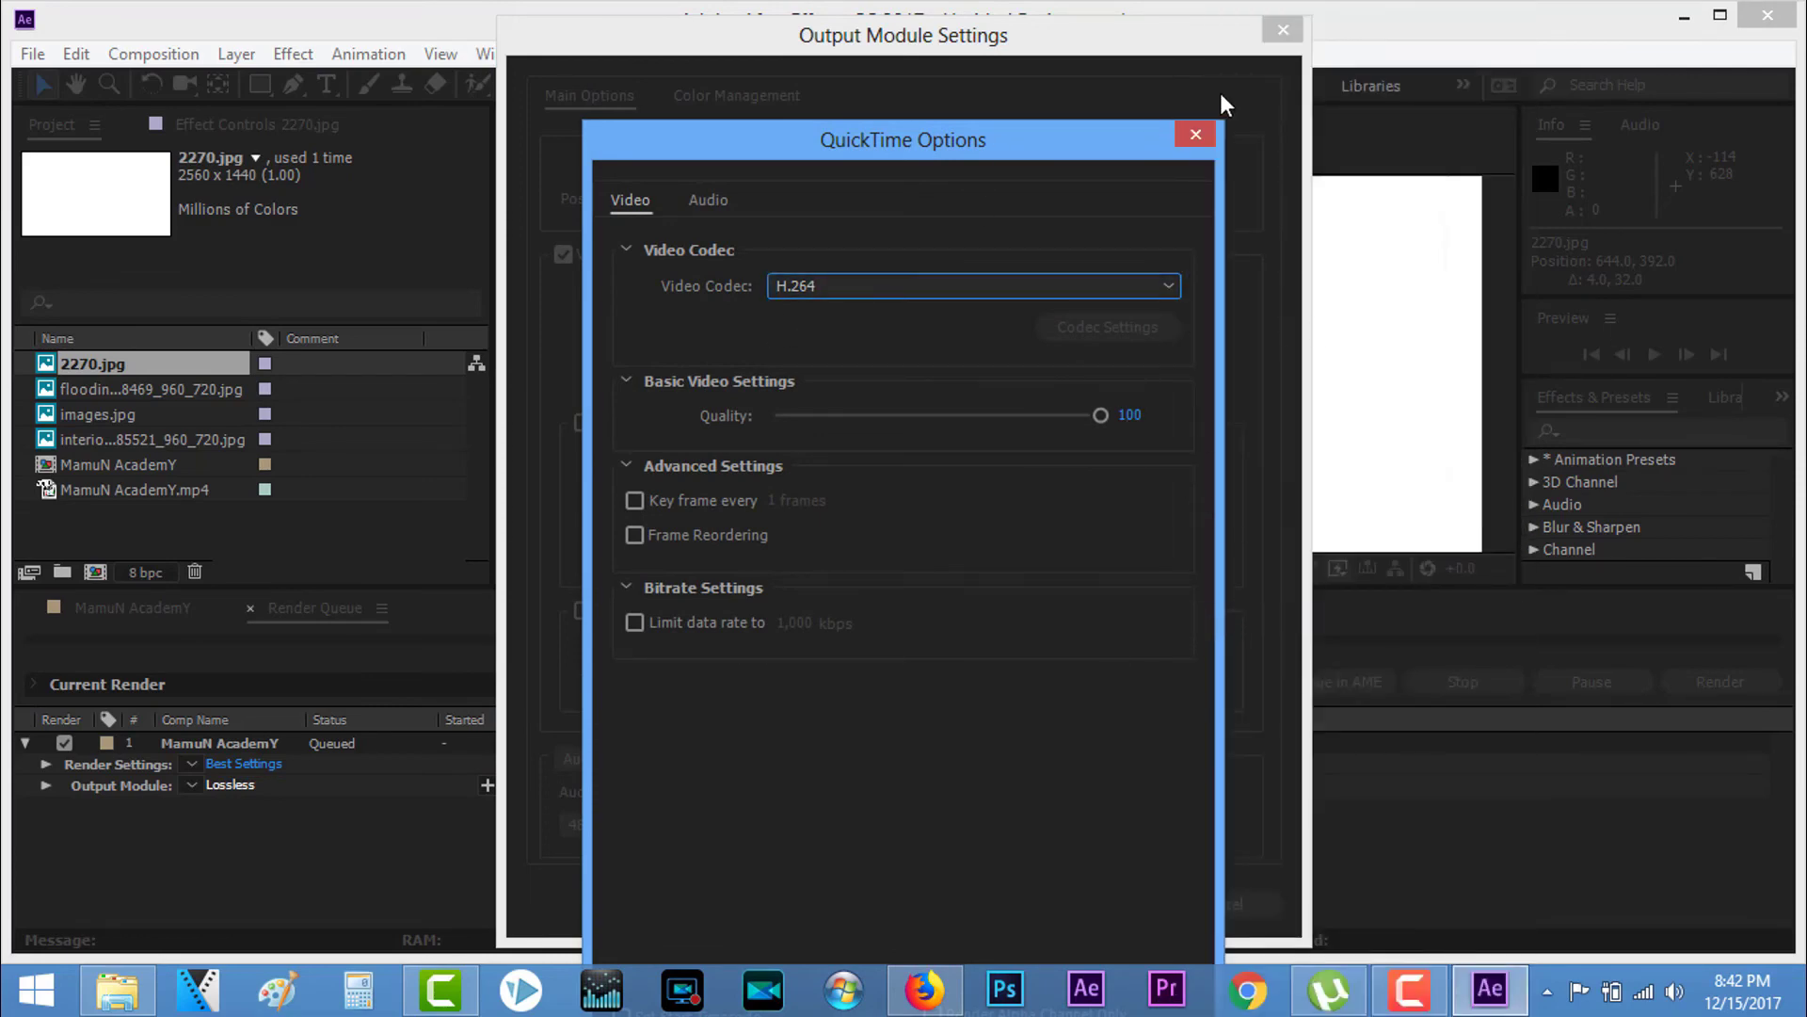
left_click_drag(981, 141, 987, 85)
left_click(1015, 893)
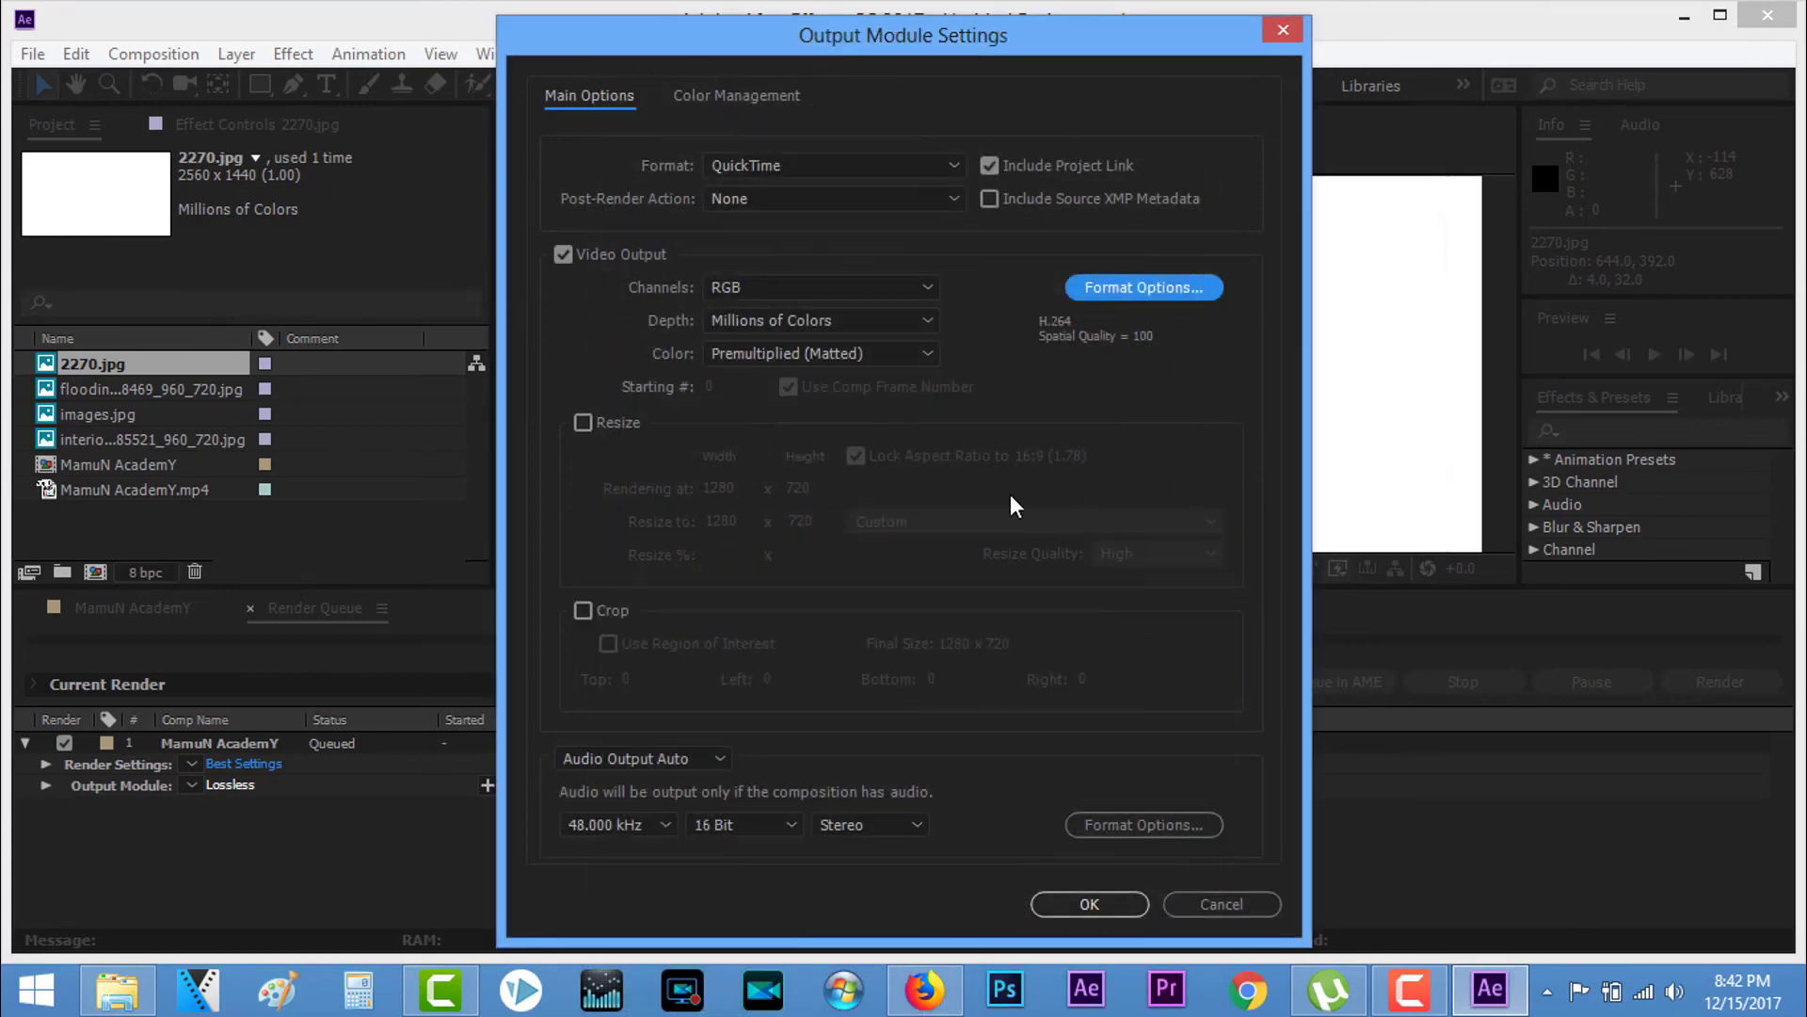
left_click(685, 765)
left_click(692, 793)
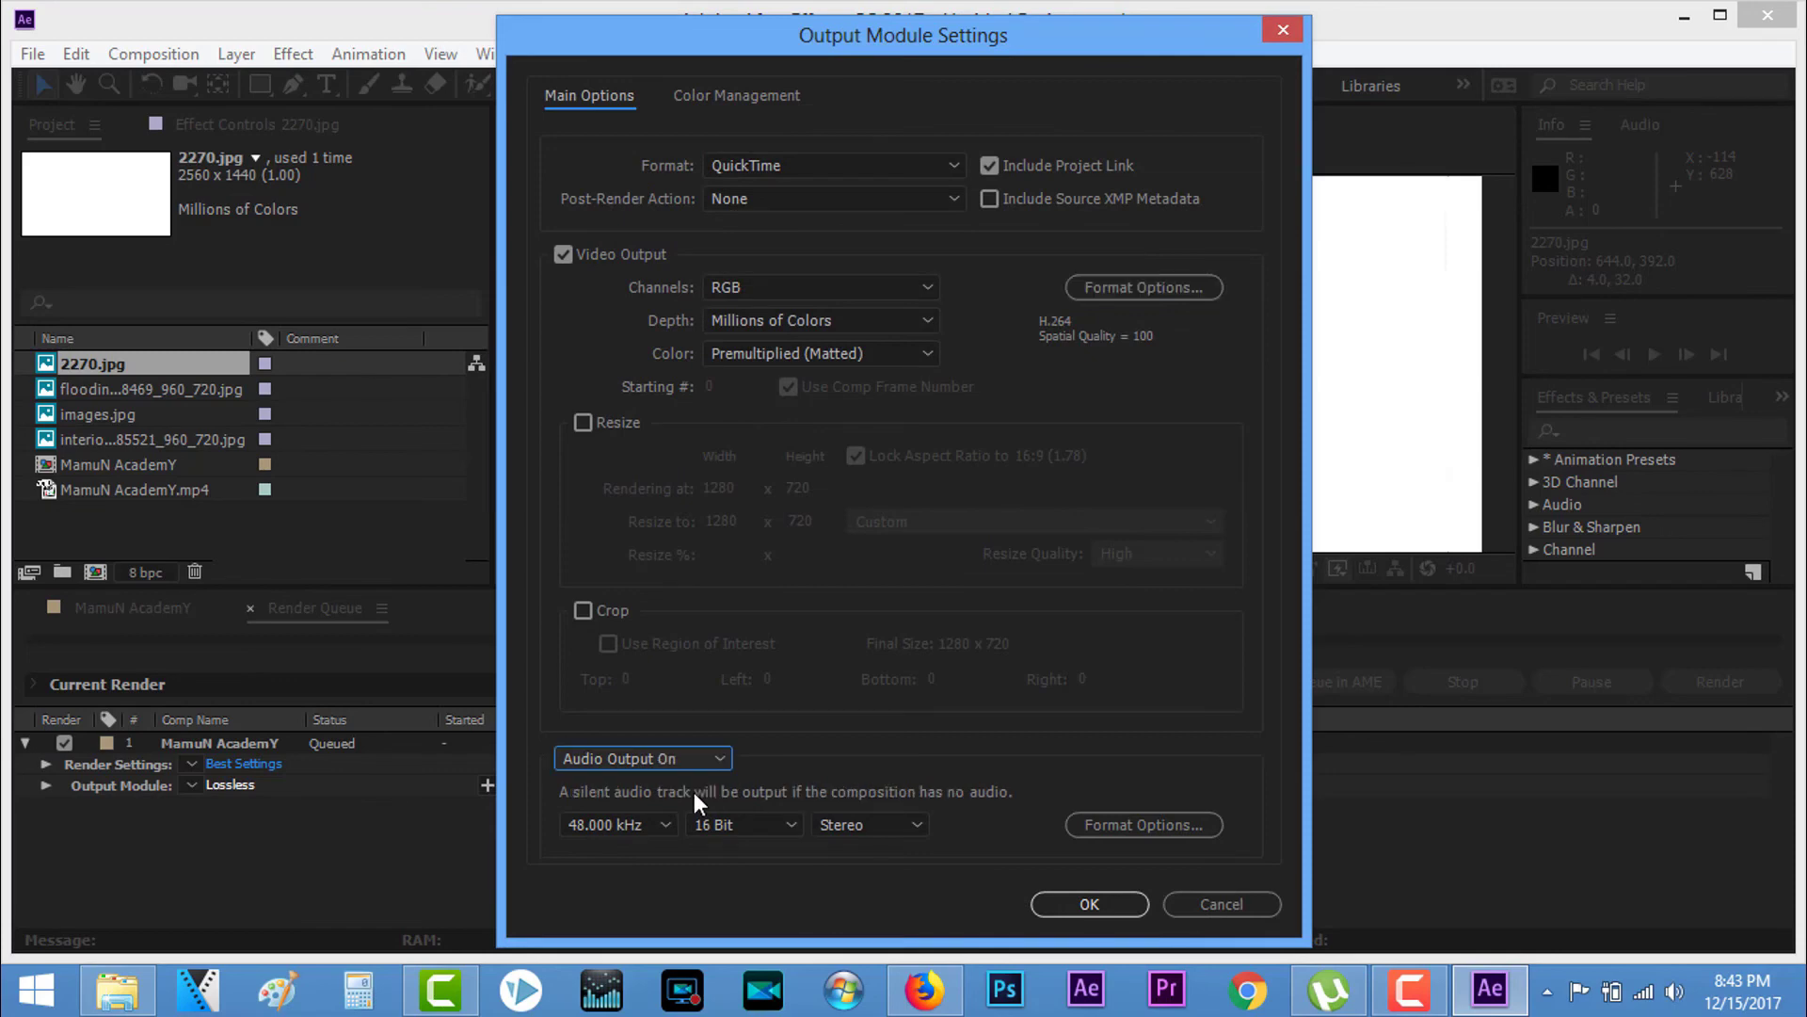
left_click(1079, 906)
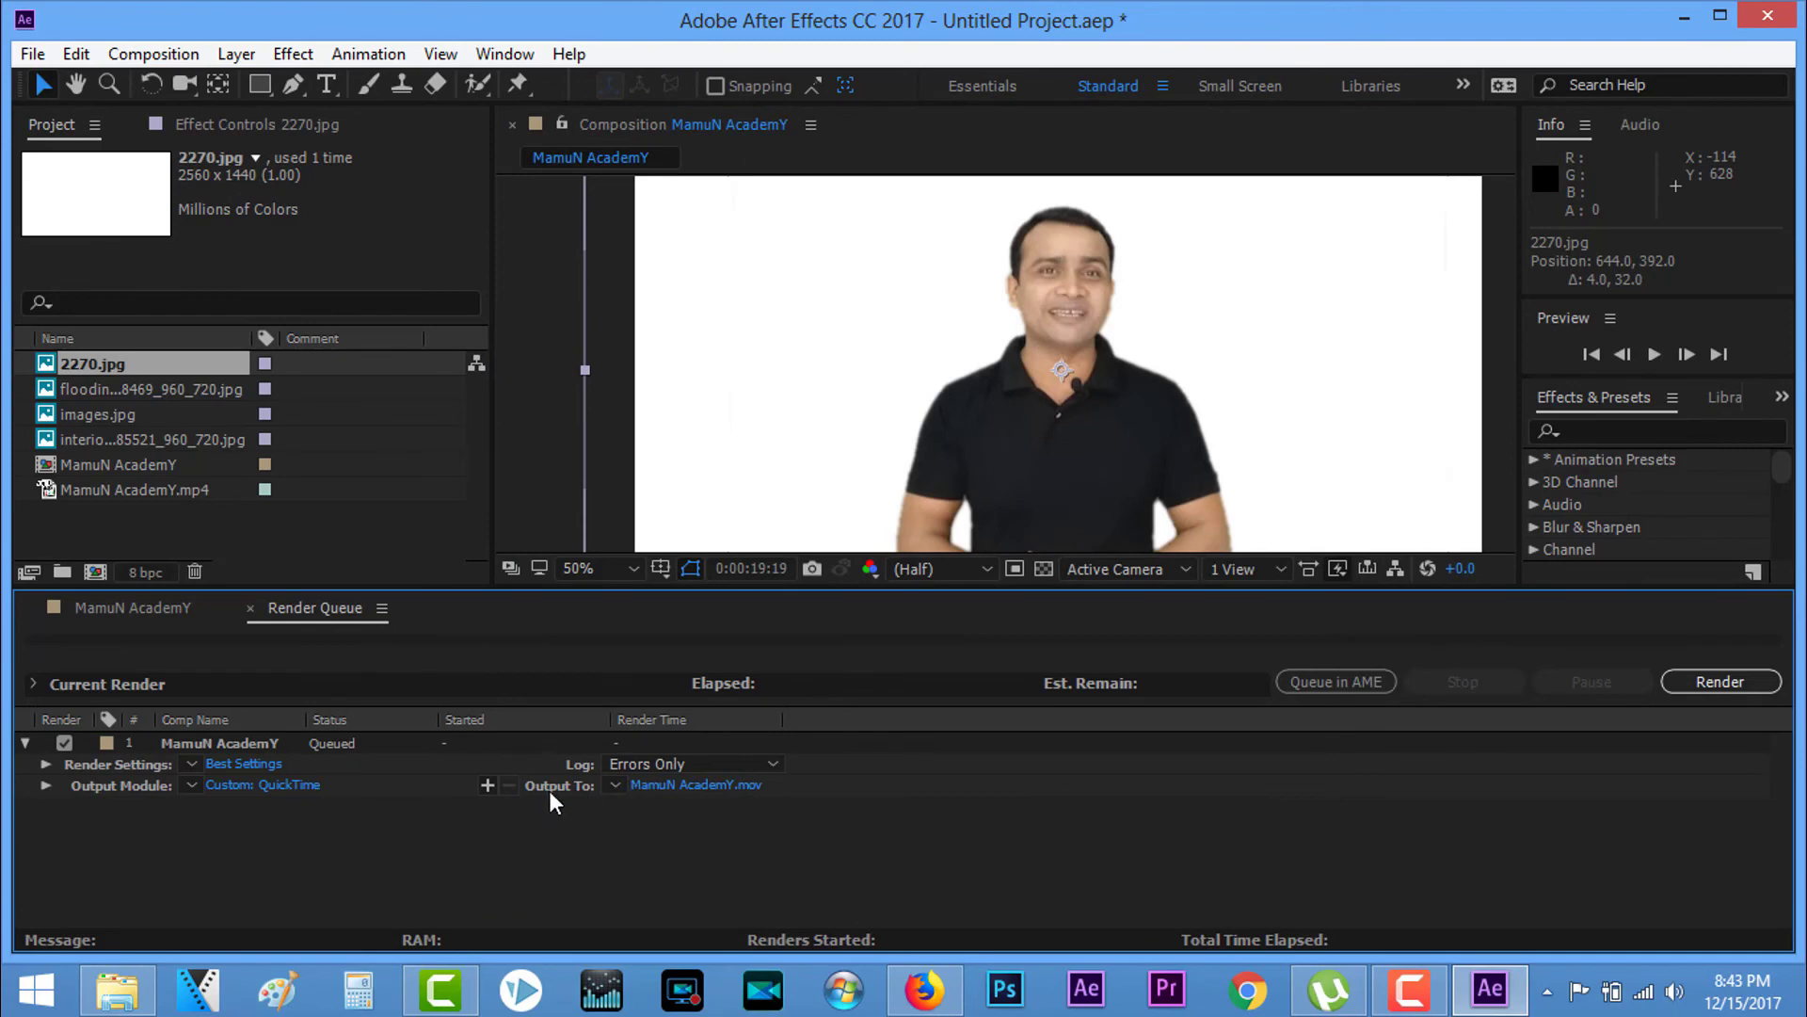
Step: Set the render output to F:\Chroma AE as MamuN AcademY.mov
left_click(658, 783)
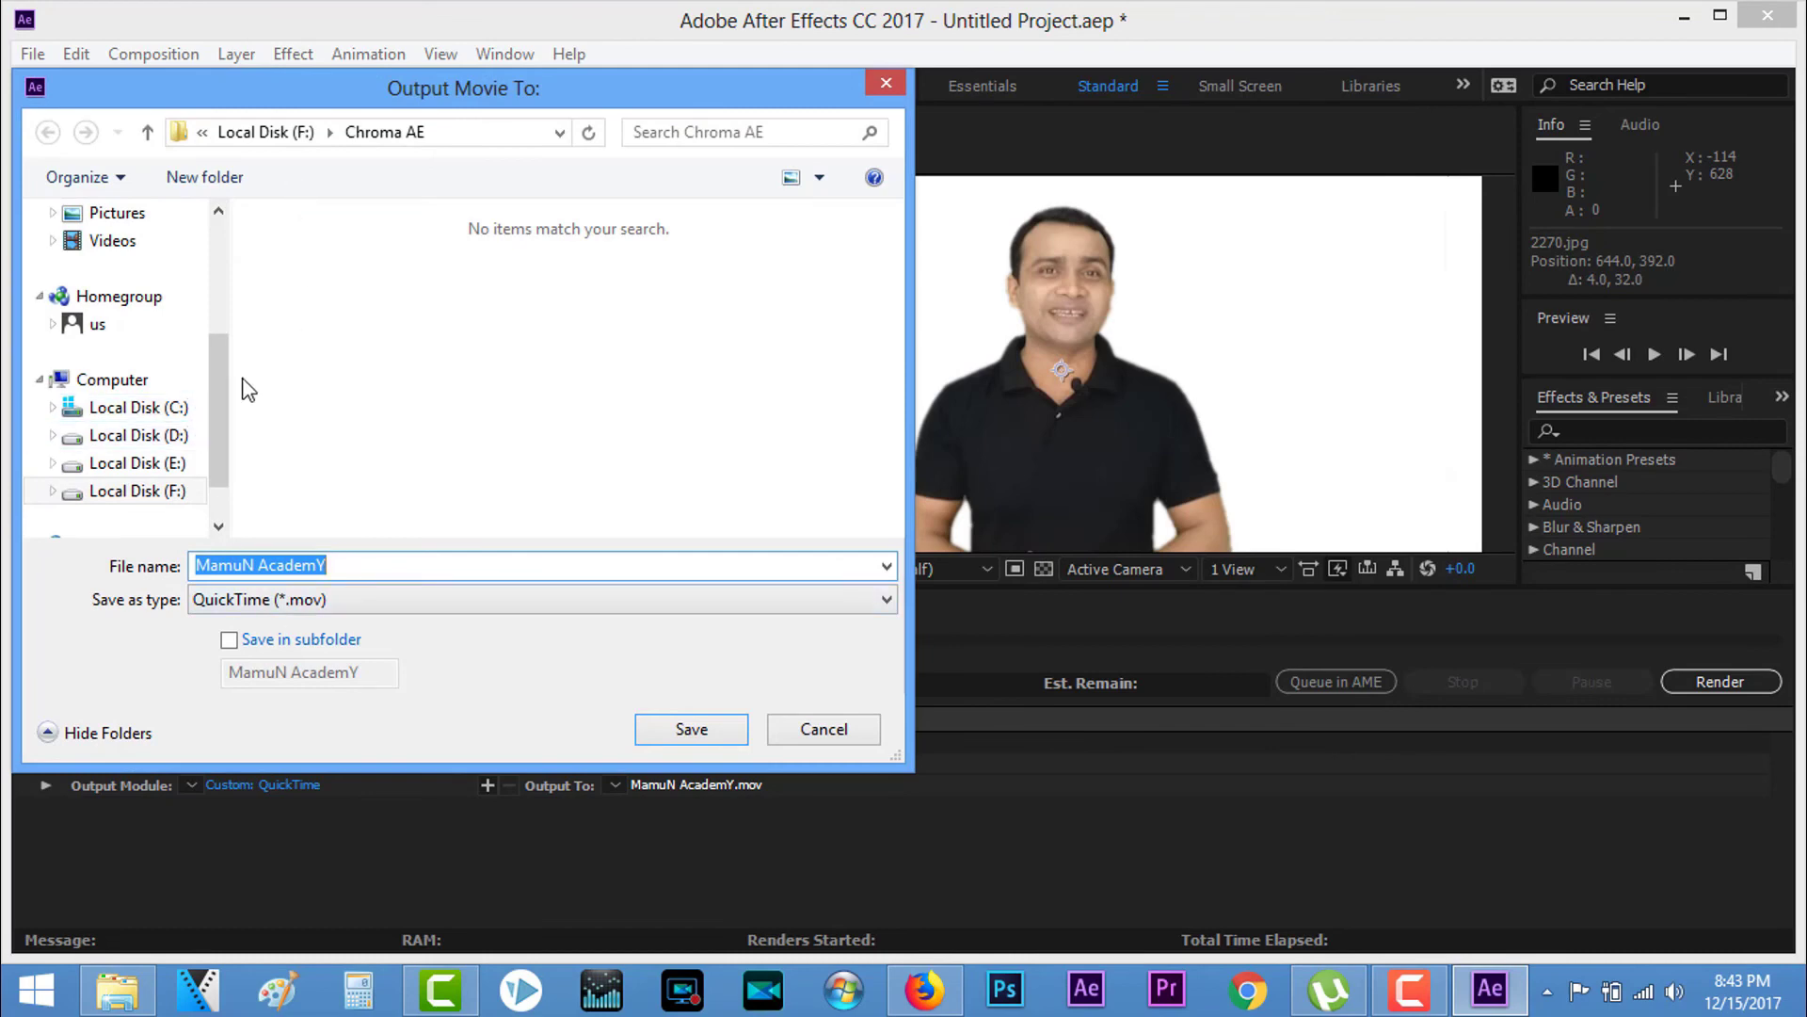
left_click(141, 491)
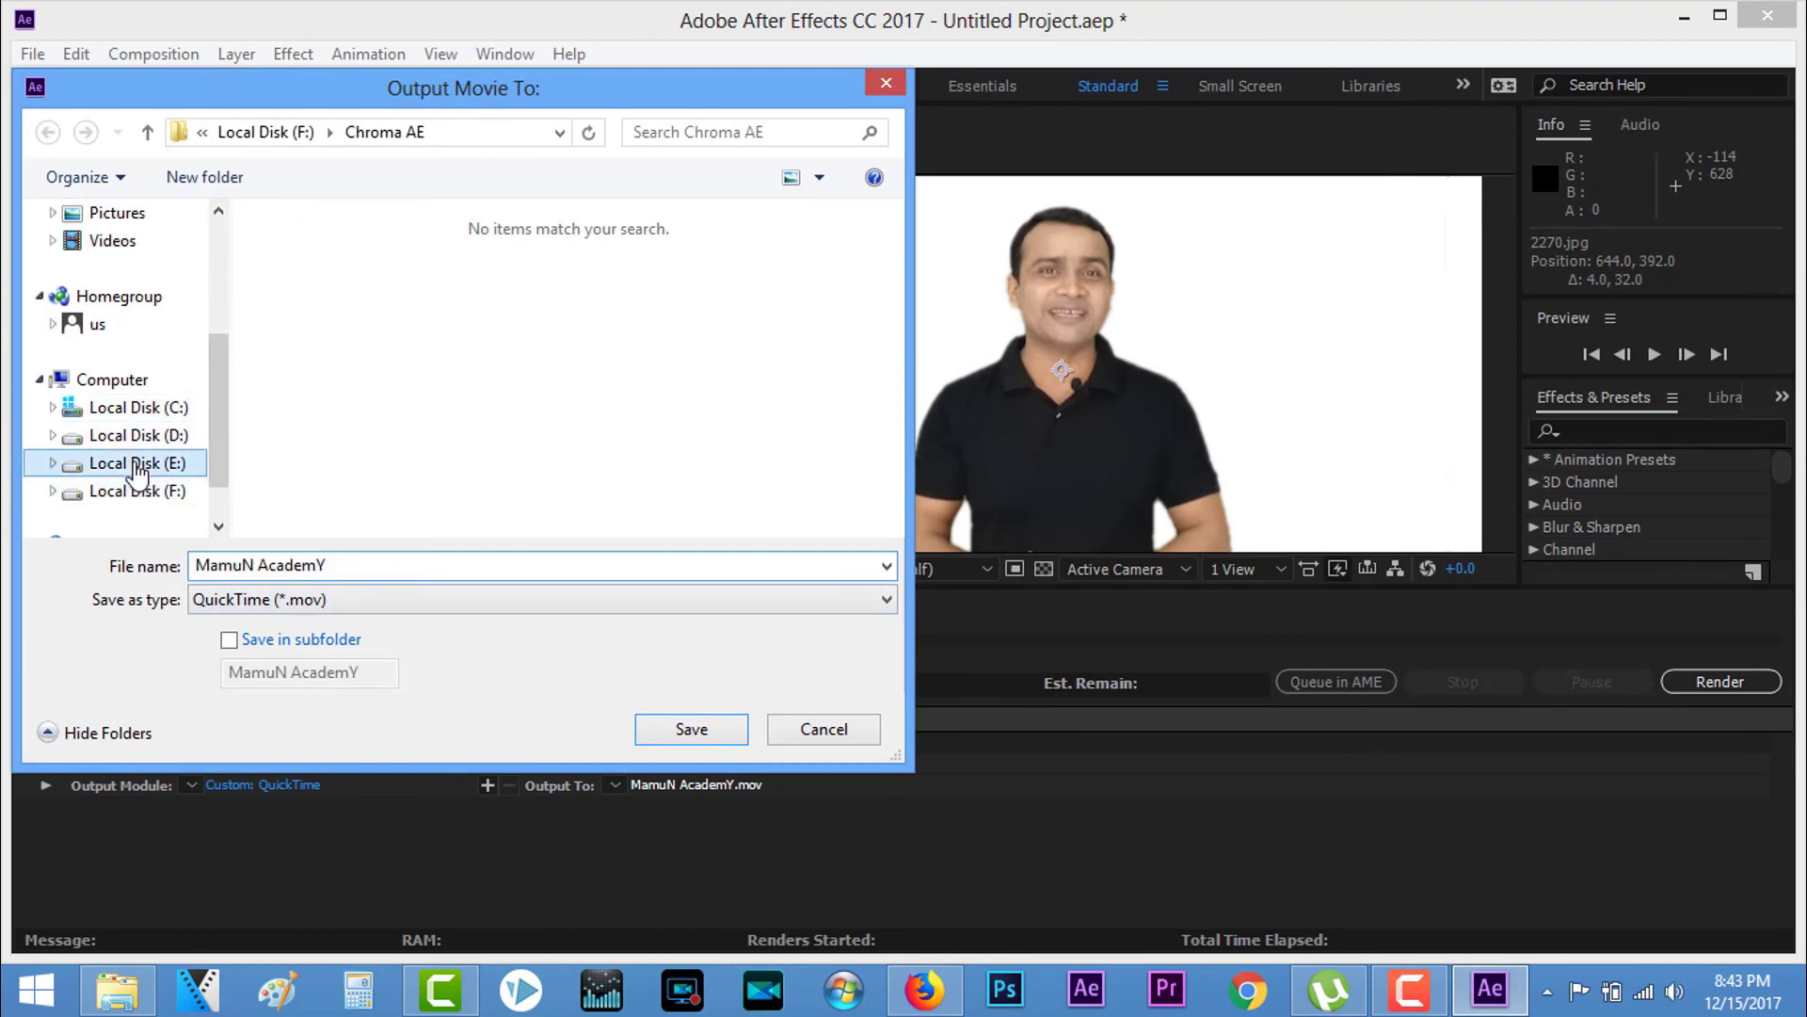
double_click(332, 341)
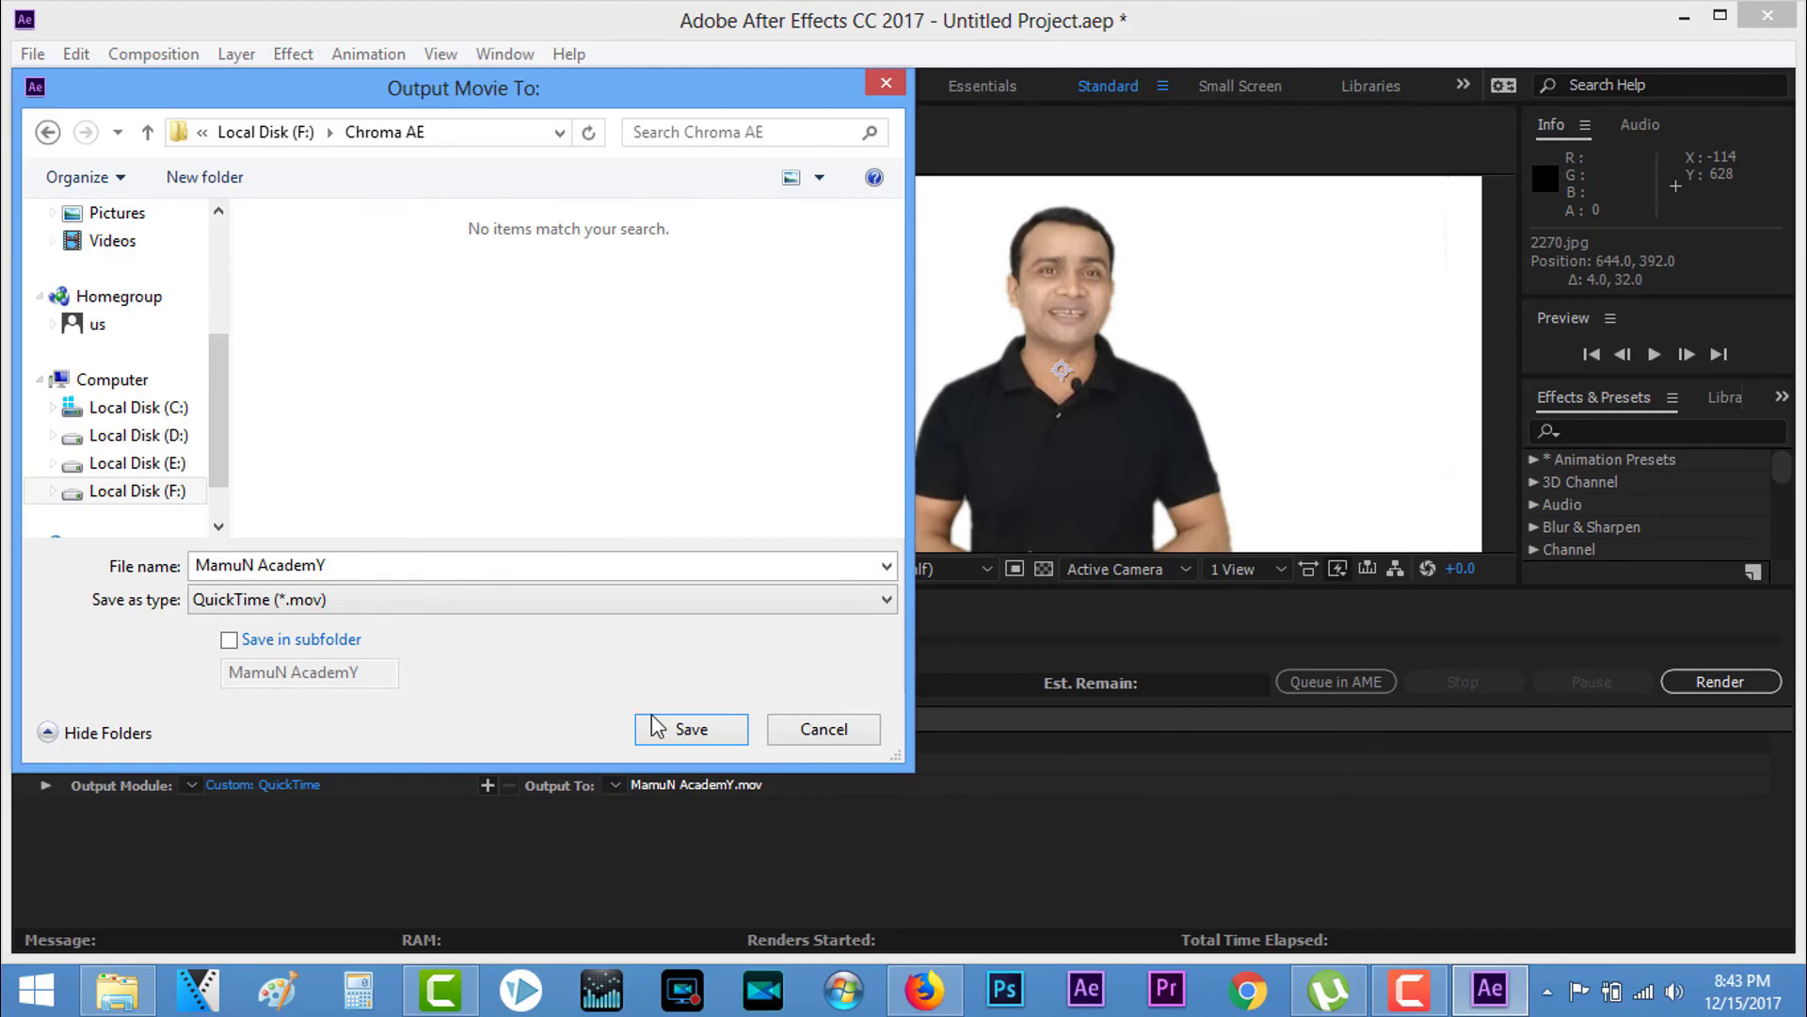
left_click(698, 731)
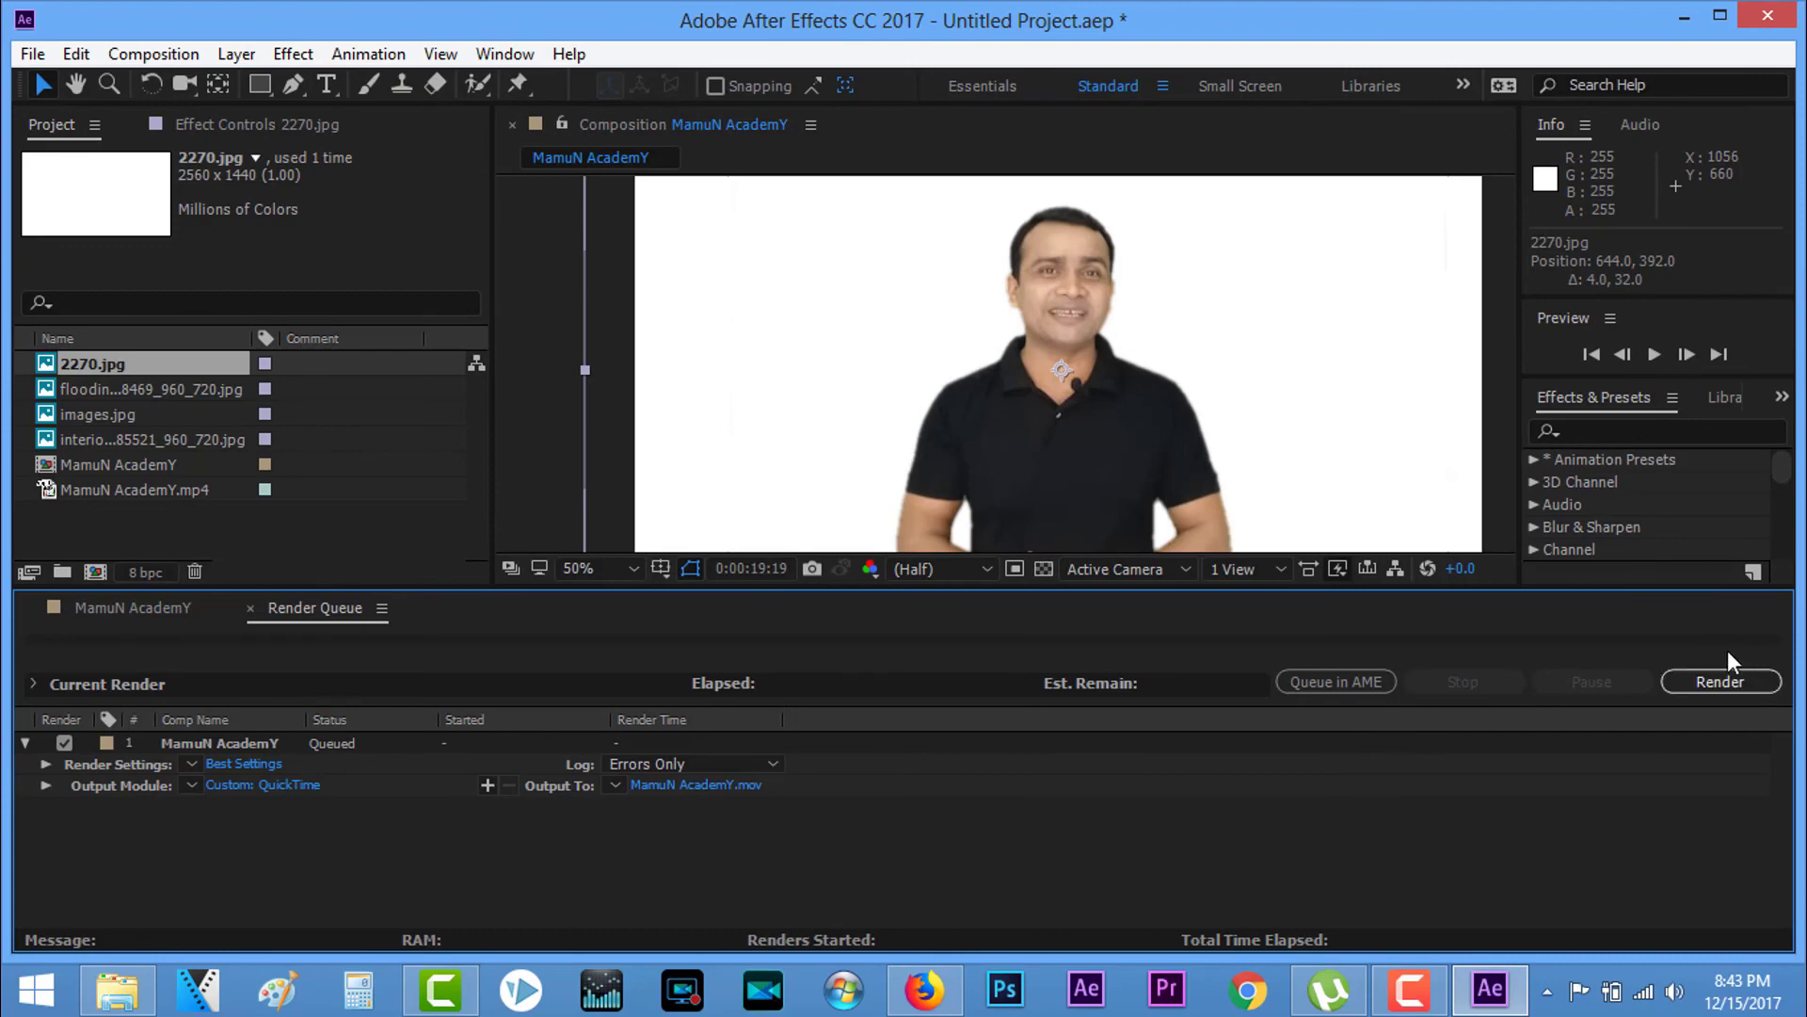
Step: Render the queued MamuN AcademY composition from the Render Queue
left_click(1717, 680)
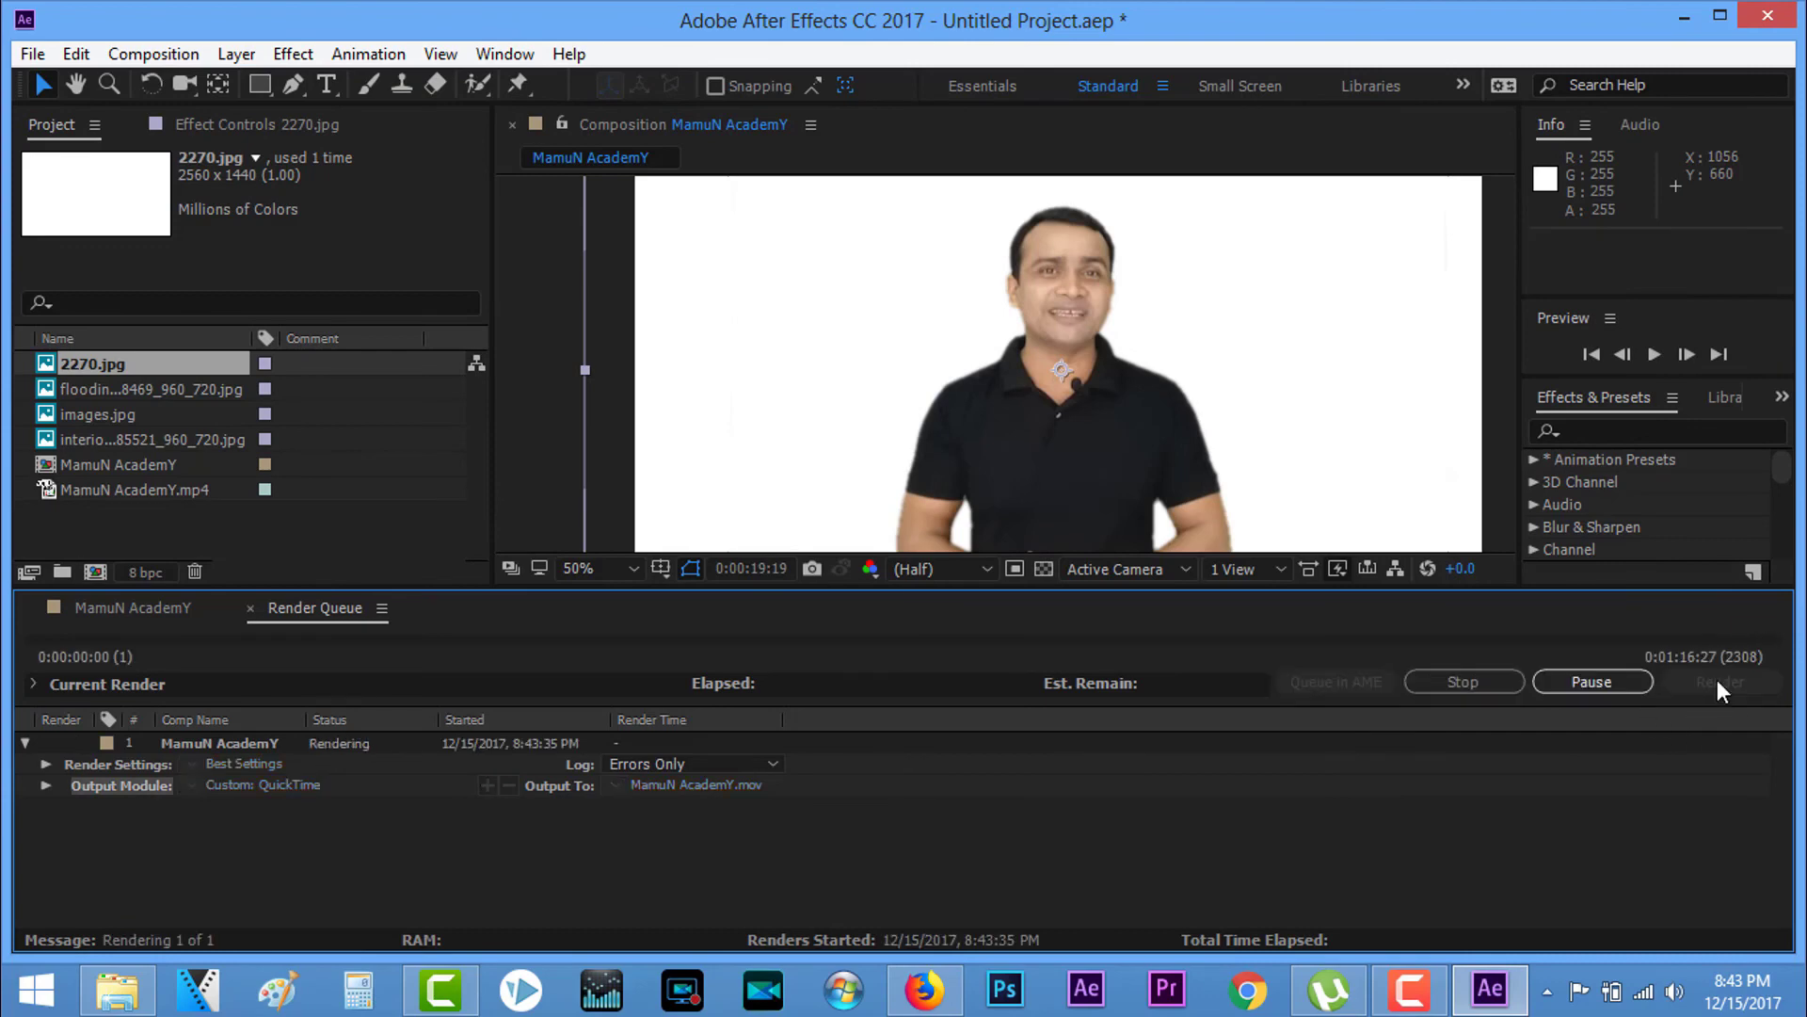